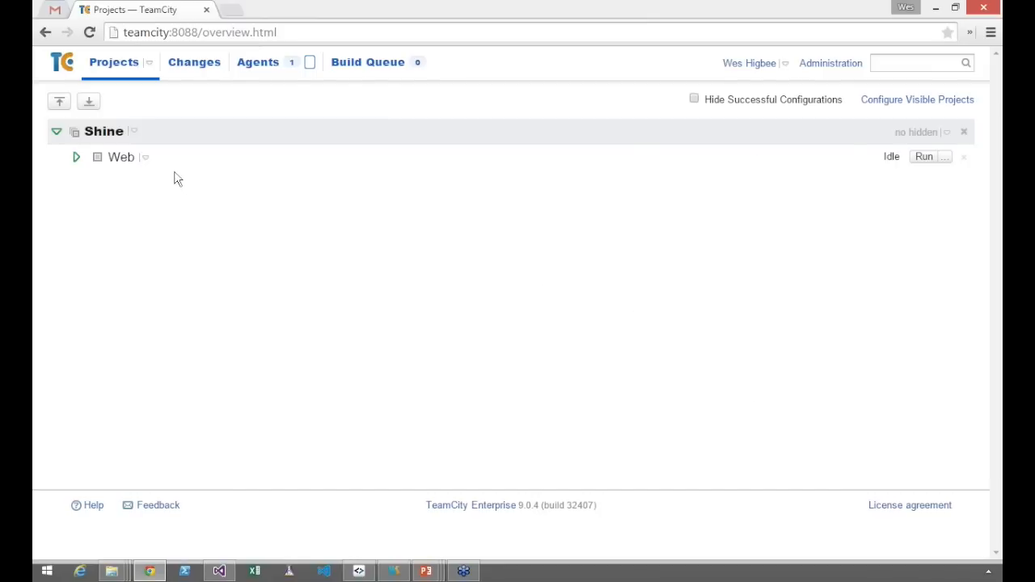
# Create a build configuration named "NET Testing - CI" in the Shine project
pyautogui.click(113, 140)
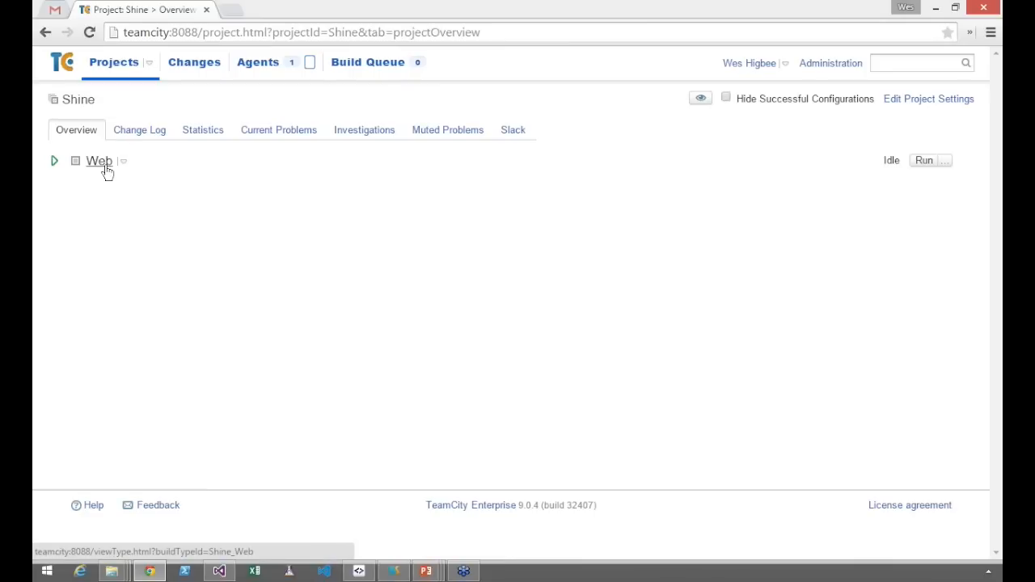
pyautogui.click(914, 102)
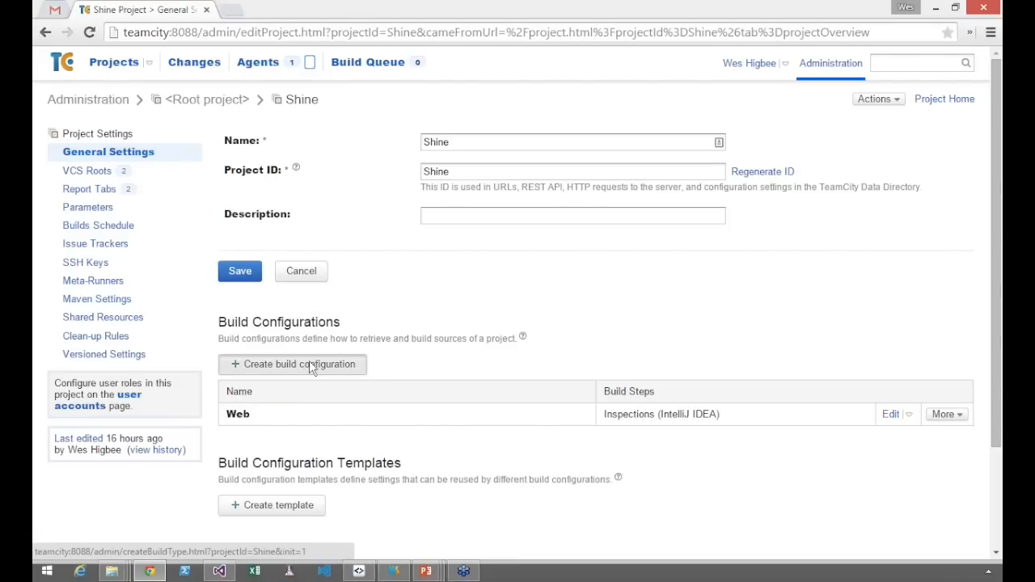
pyautogui.click(312, 368)
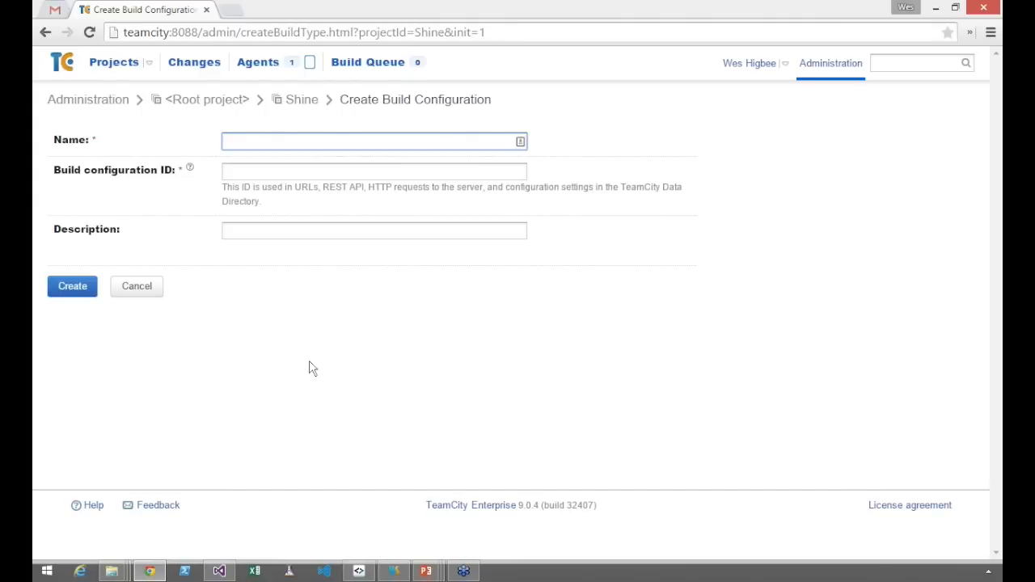
pyautogui.write('NET Testing')
pyautogui.hotkey('ctrl', 'shift', 'Left')
pyautogui.press('Right')
pyautogui.write('- CI')
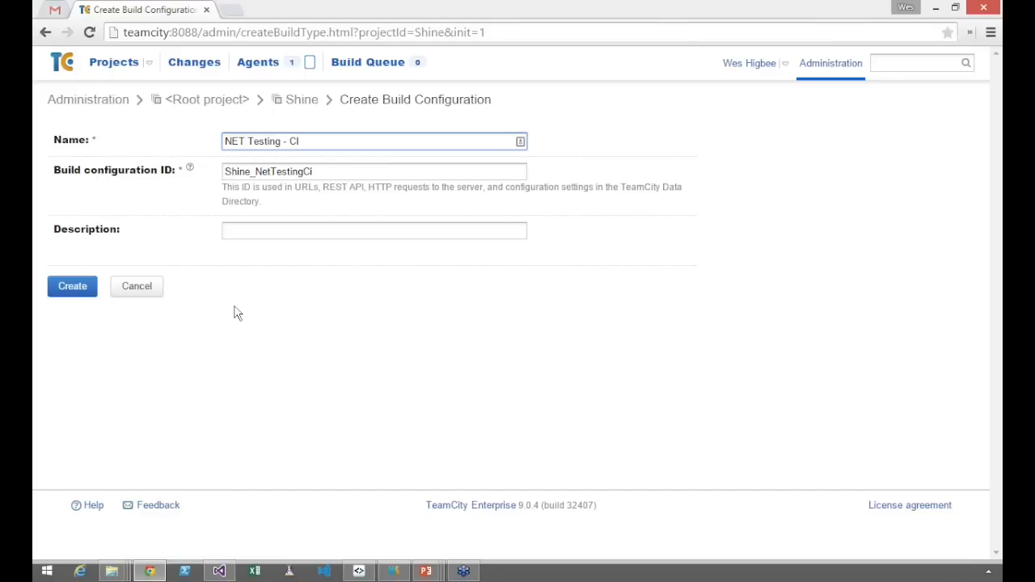
pyautogui.click(91, 288)
pyautogui.click(91, 288)
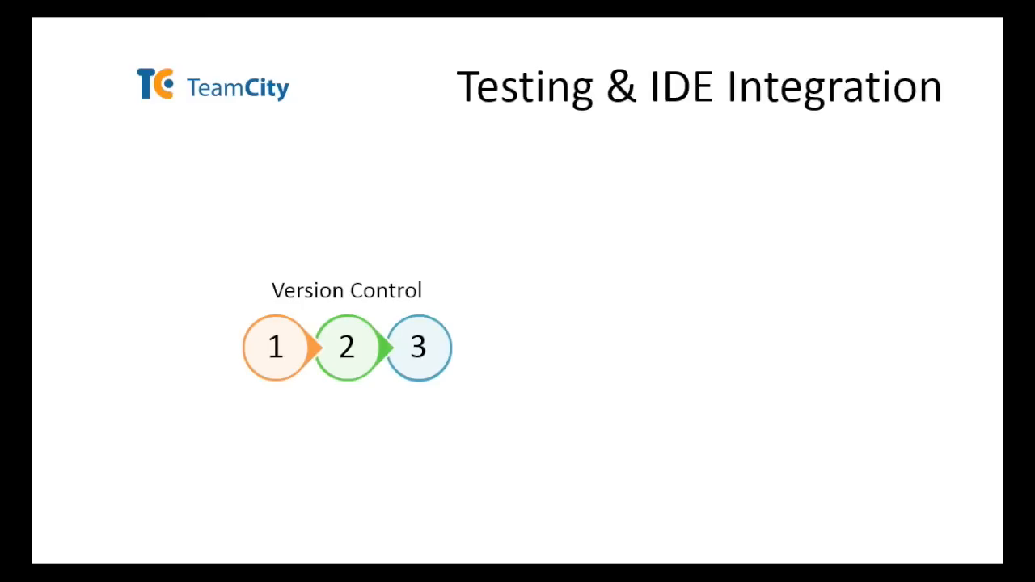
# Return to the browser and start creating a new Subversion VCS root for the build configuration
pyautogui.hotkey('alt', 'Tab')
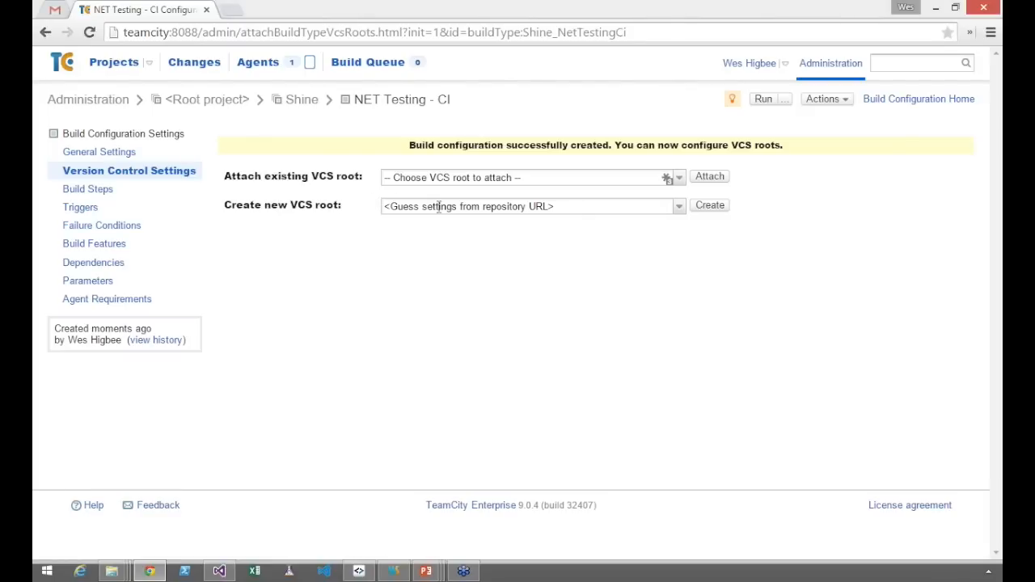
pyautogui.click(679, 206)
pyautogui.click(506, 328)
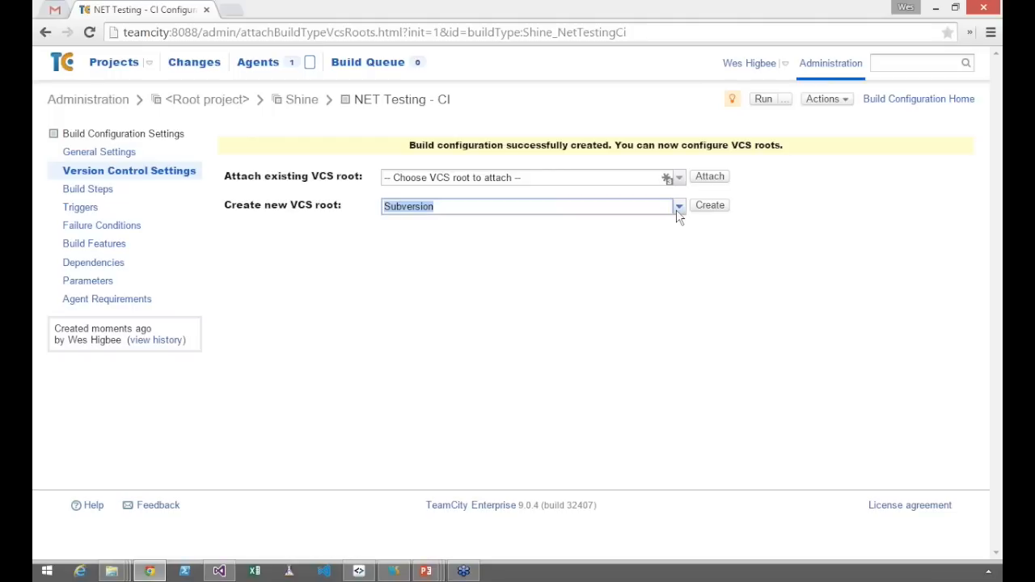
pyautogui.click(679, 208)
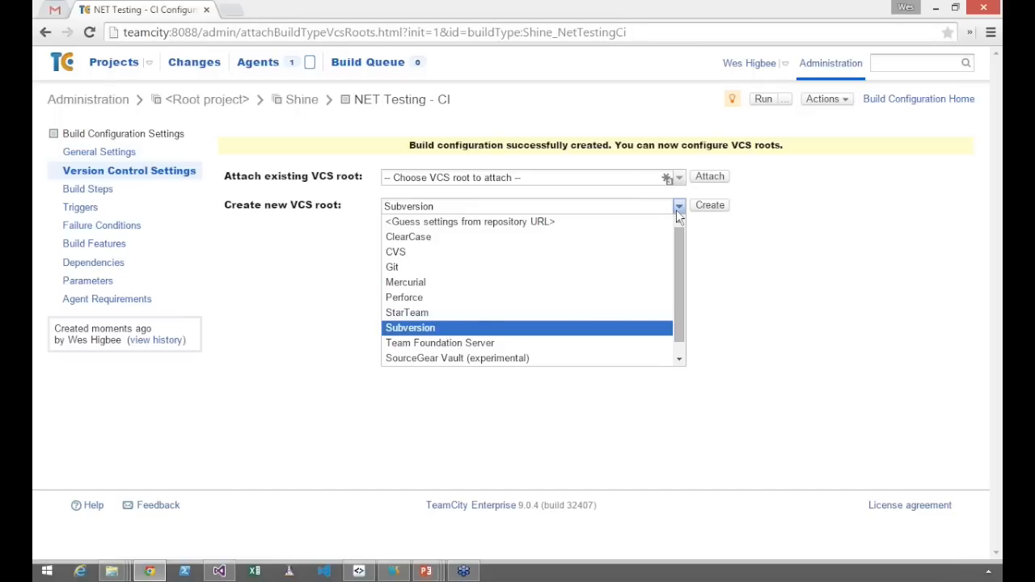
pyautogui.click(678, 208)
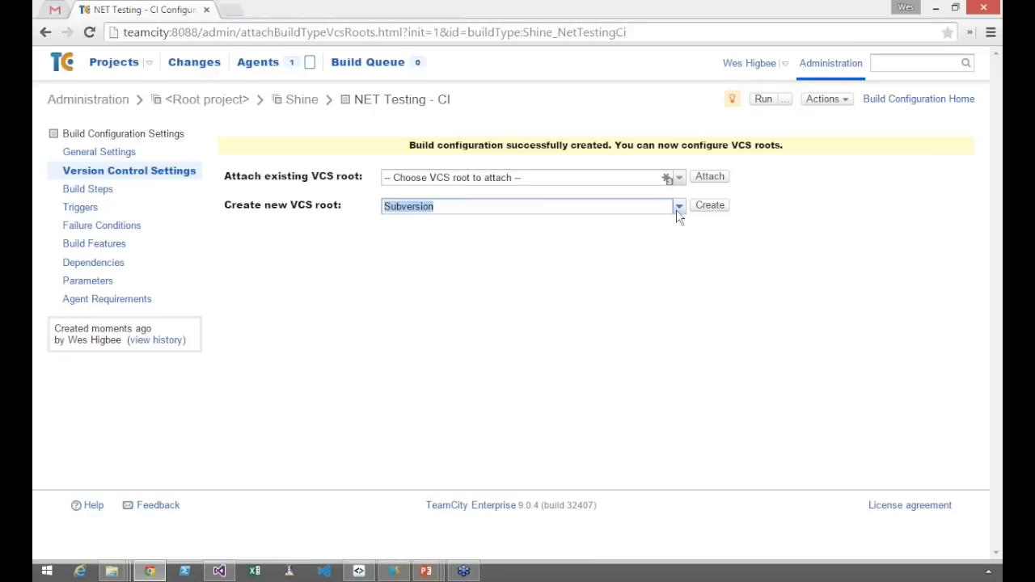
pyautogui.click(727, 202)
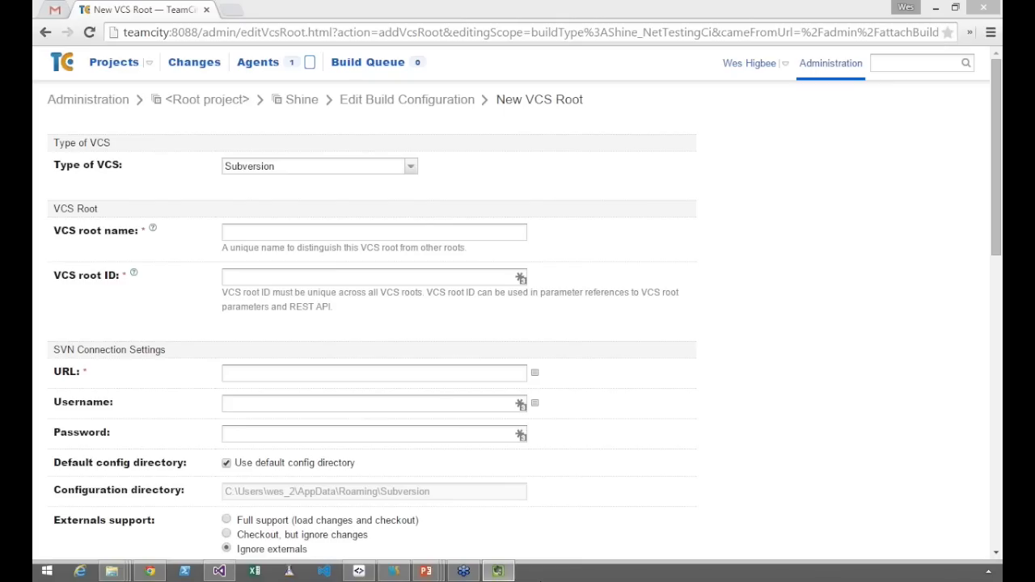
pyautogui.click(447, 236)
pyautogui.write('https://wes-desky.local/svn/net-test/')
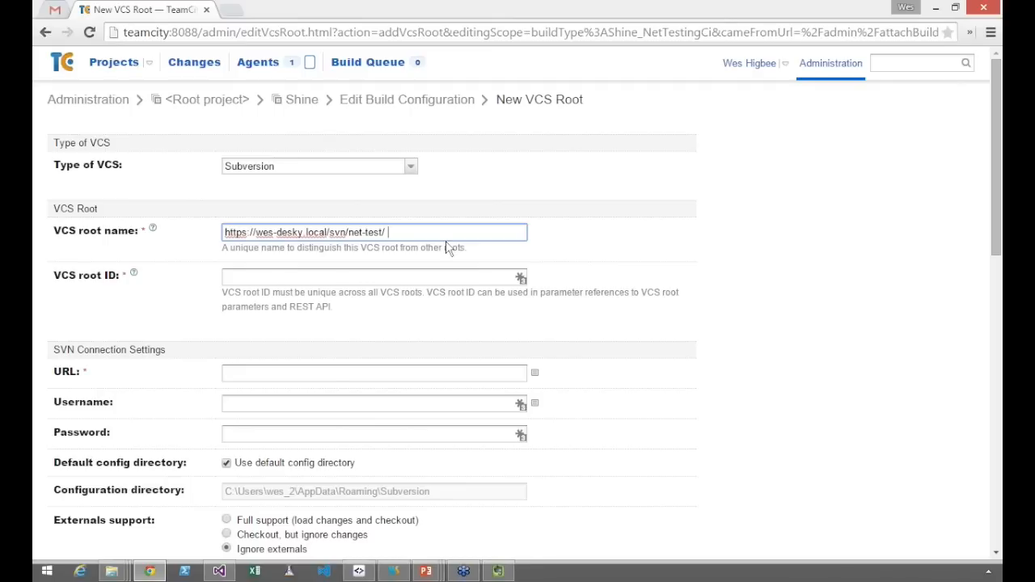
pyautogui.click(331, 374)
pyautogui.write('https://wes-desky.local/svn/net-test/')
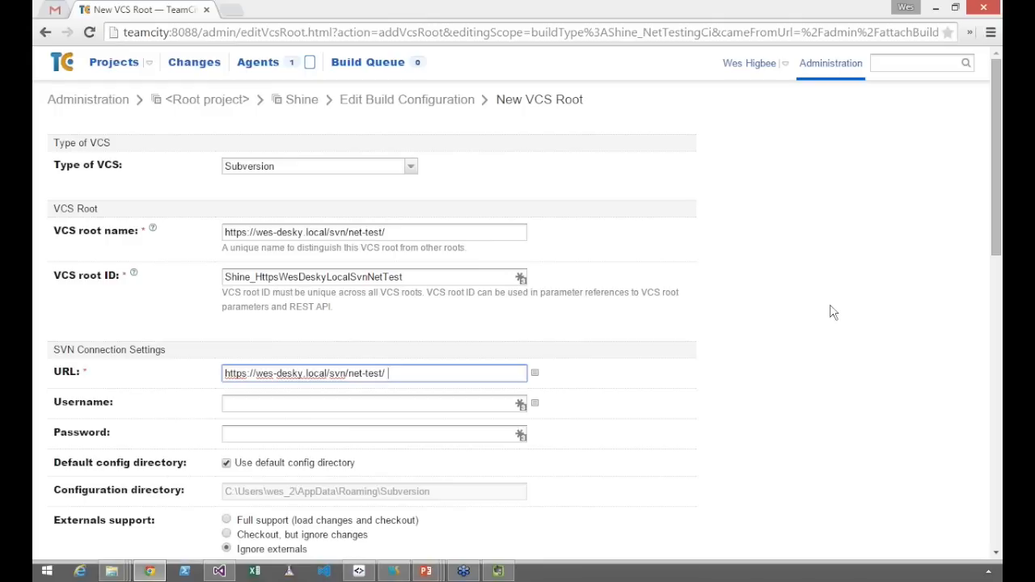
pyautogui.click(833, 314)
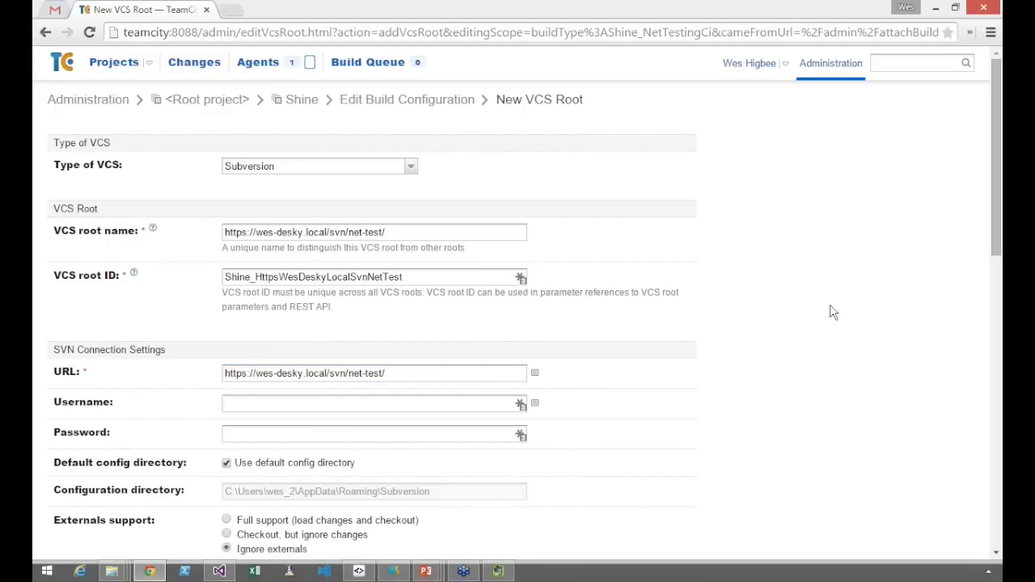
# Test the Subversion connection and create the VCS root
pyautogui.scroll(-6, 161, 486)
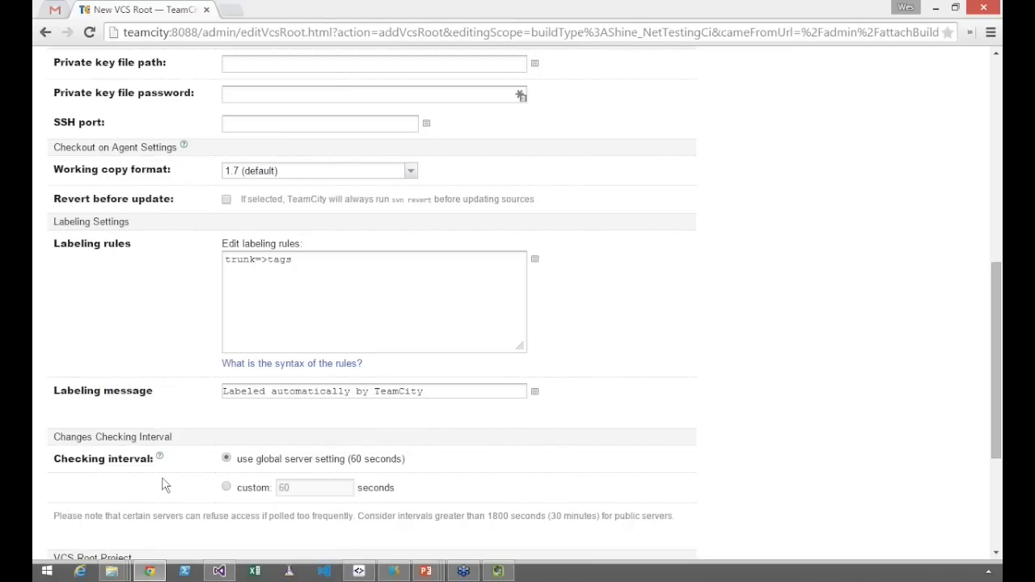
pyautogui.scroll(-3, 161, 483)
pyautogui.click(155, 453)
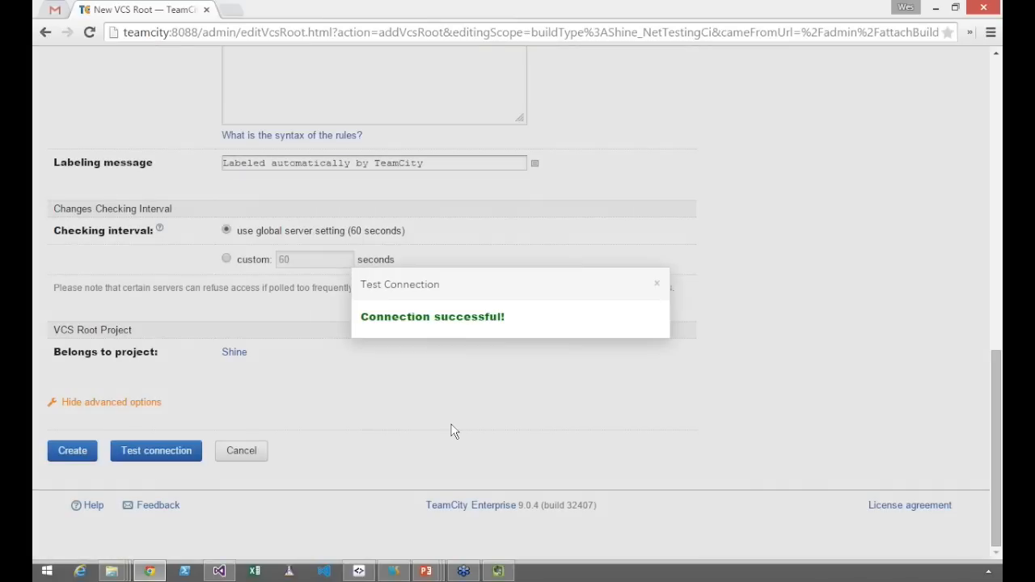
pyautogui.click(450, 431)
pyautogui.click(73, 455)
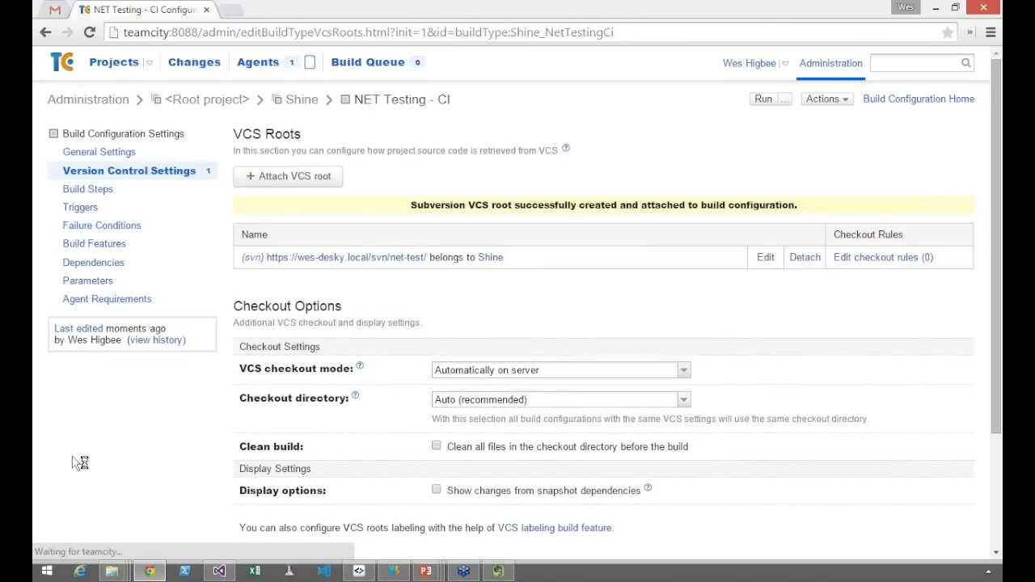
pyautogui.hotkey('alt', 'Tab')
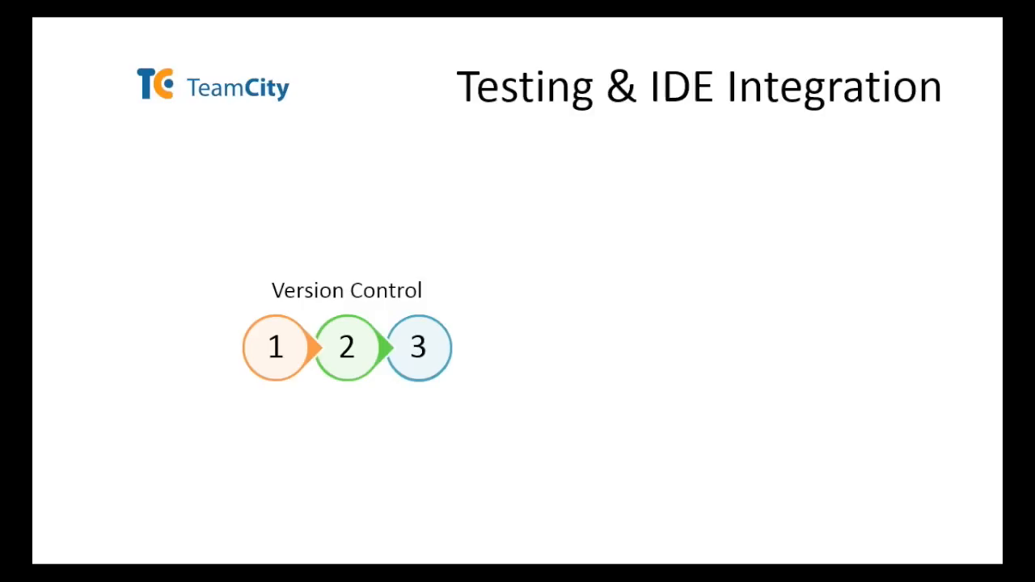
pyautogui.hotkey('alt', 'Tab')
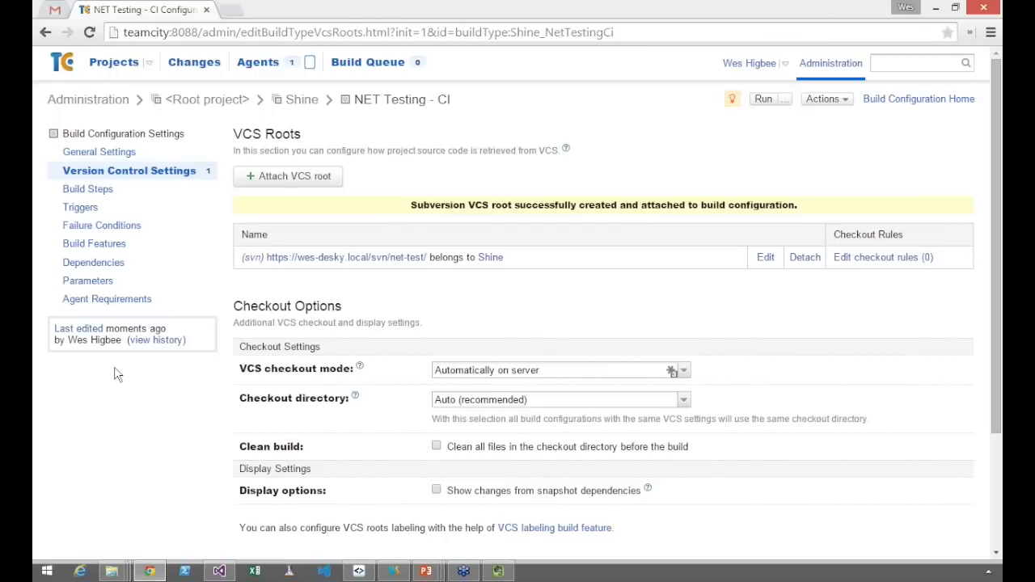
# Add a build step to the configuration using the NuGet Installer runner type
pyautogui.click(102, 194)
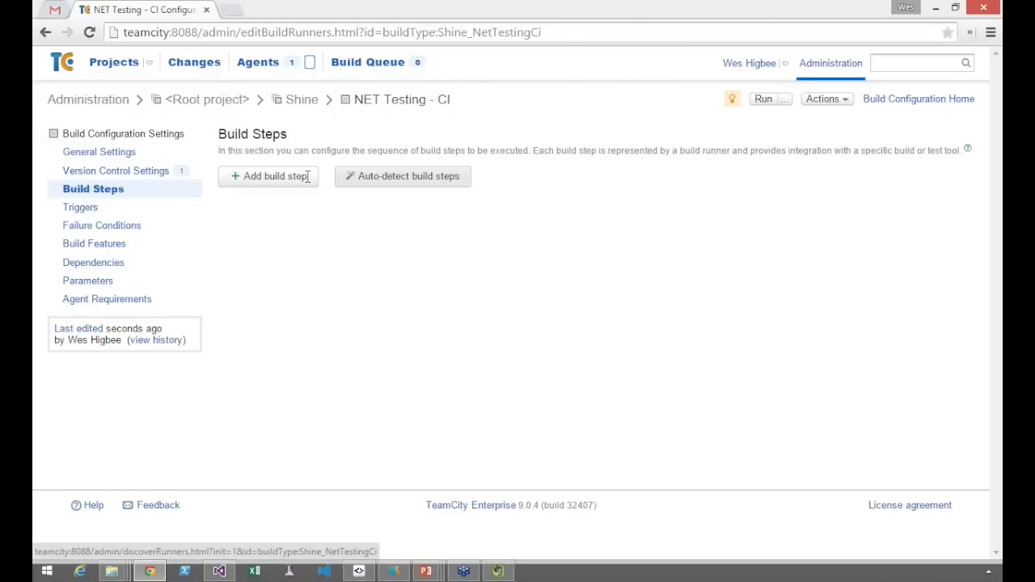
pyautogui.click(284, 183)
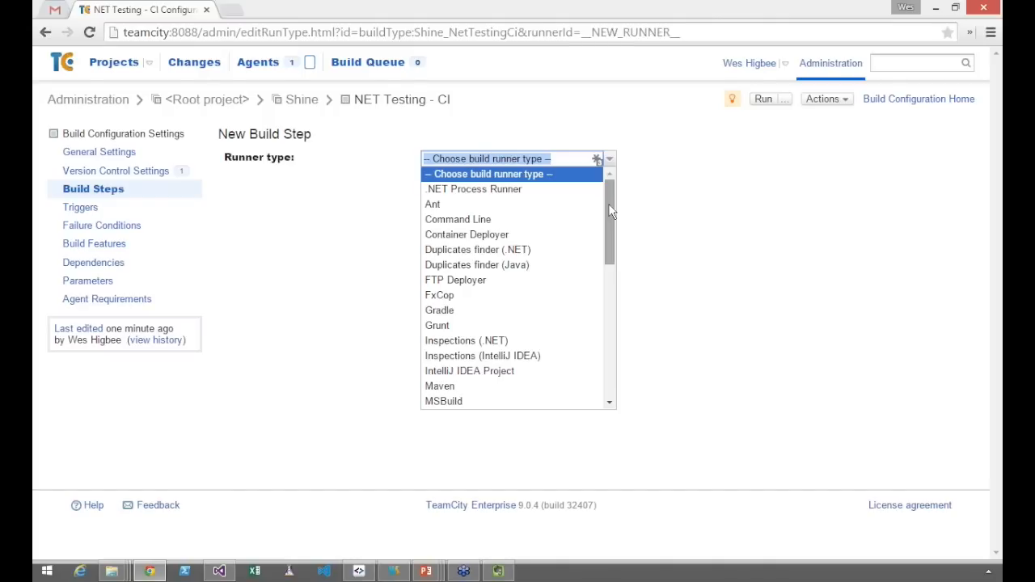
pyautogui.moveTo(611, 214); pyautogui.dragTo(610, 326)
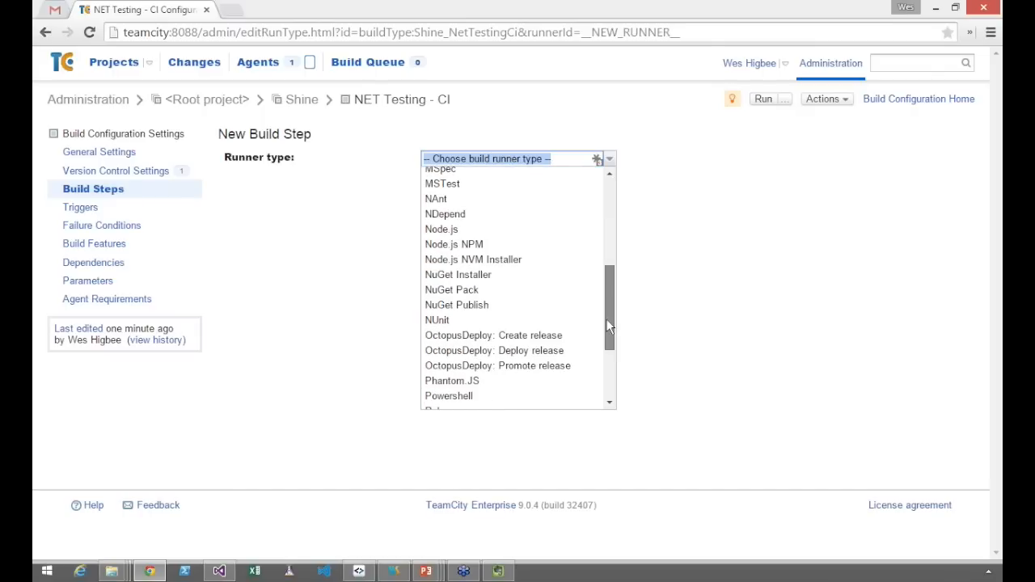
pyautogui.moveTo(610, 326); pyautogui.dragTo(610, 355)
pyautogui.click(493, 192)
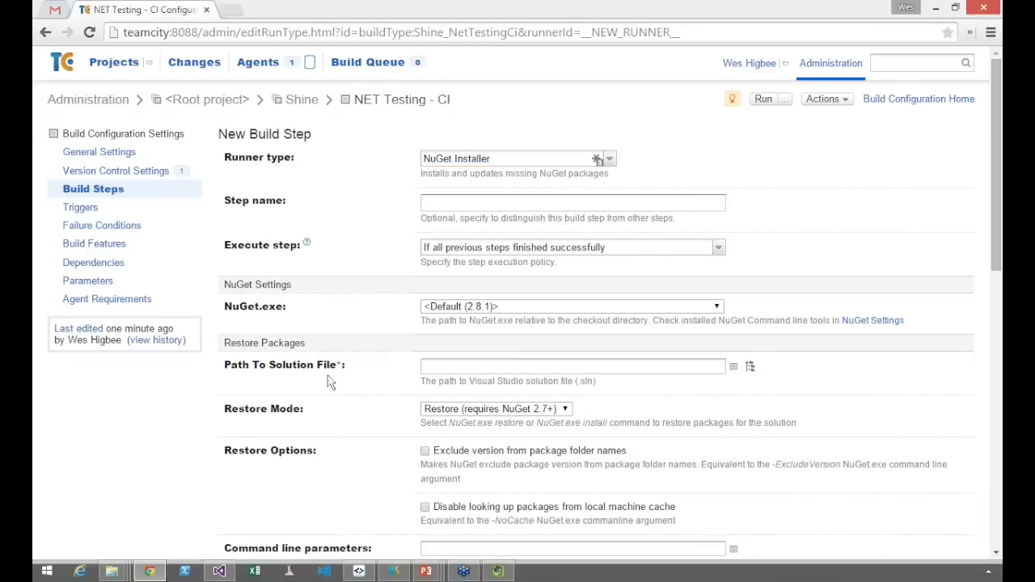
# Choose trunk/DotNetTeamCityTesting.sln as the path to the solution file and save the NuGet Installer step
pyautogui.click(751, 367)
pyautogui.click(755, 414)
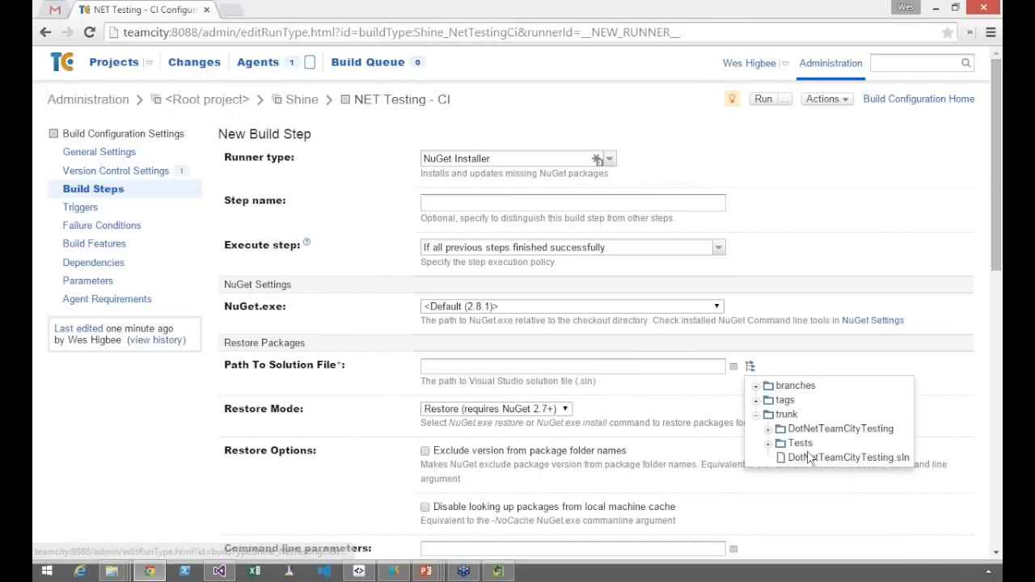
pyautogui.click(809, 461)
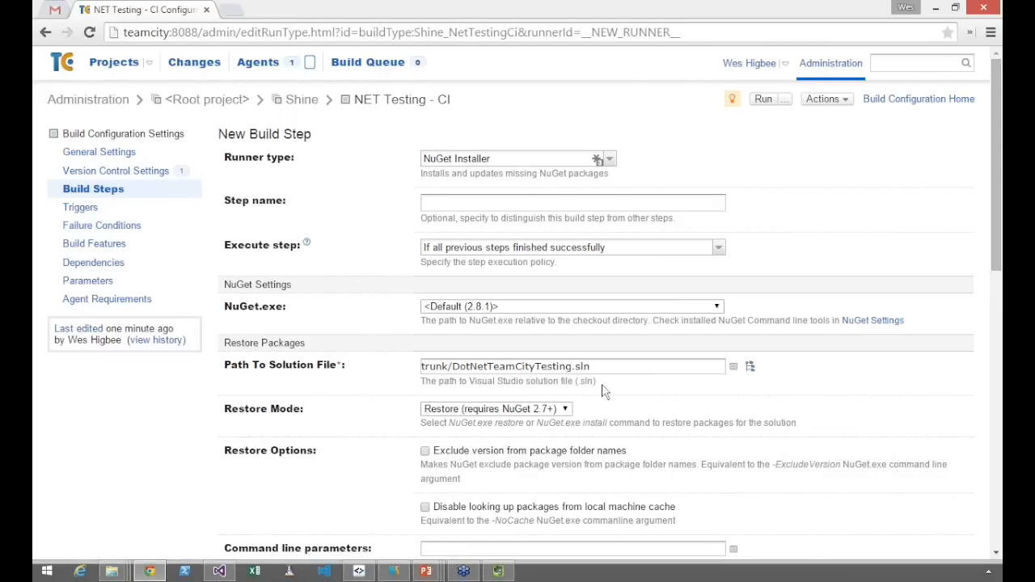
pyautogui.scroll(-1, 602, 392)
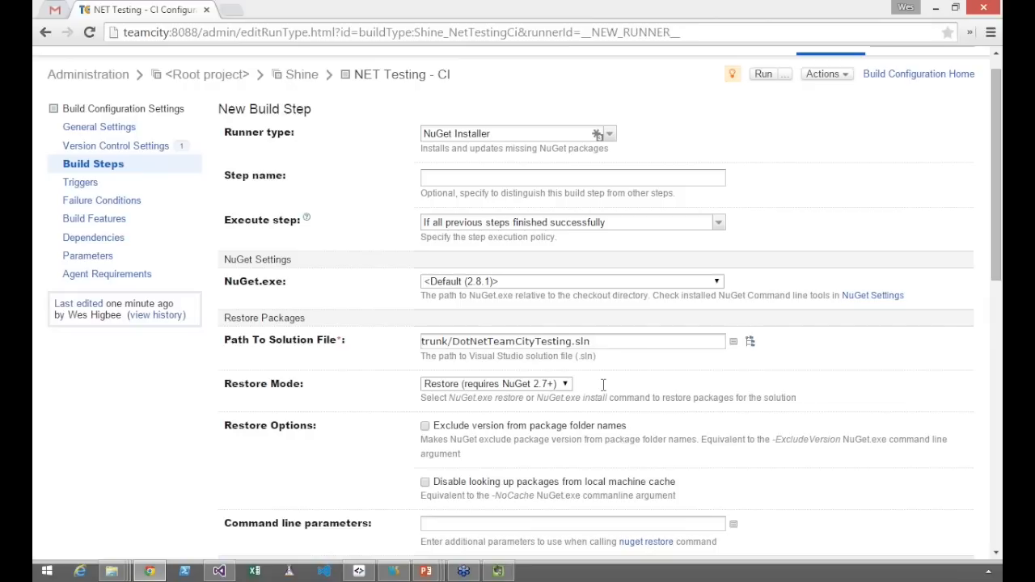
pyautogui.scroll(-3, 603, 385)
pyautogui.scroll(-4, 246, 470)
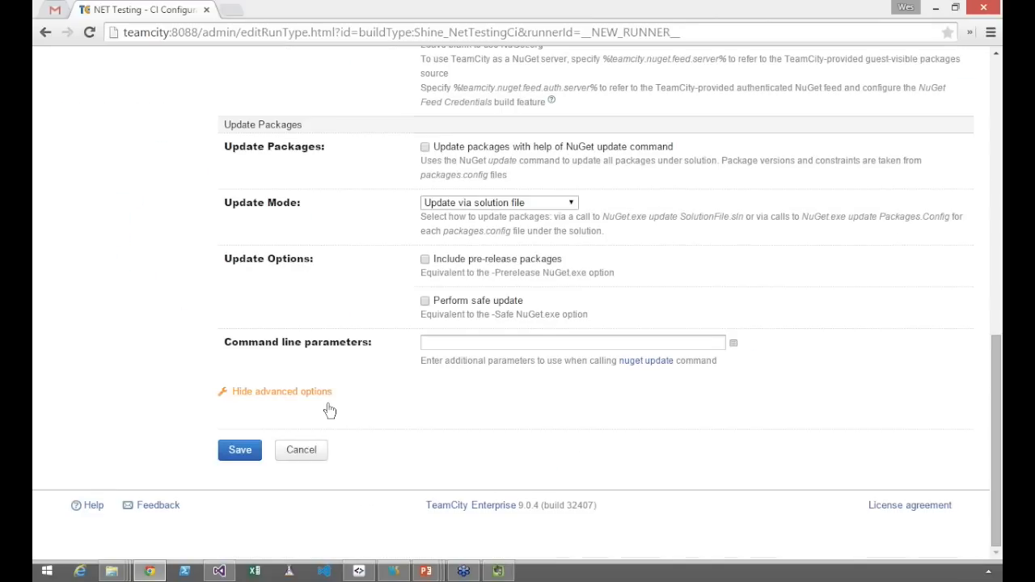
pyautogui.click(240, 449)
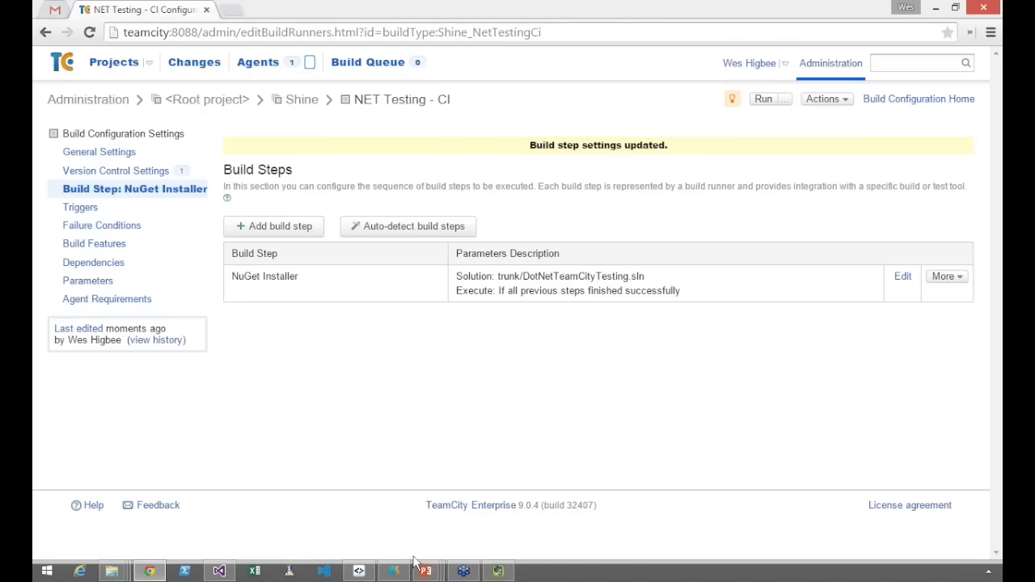
# Close the unneeded background application with the green taskbar icon
pyautogui.click(495, 573)
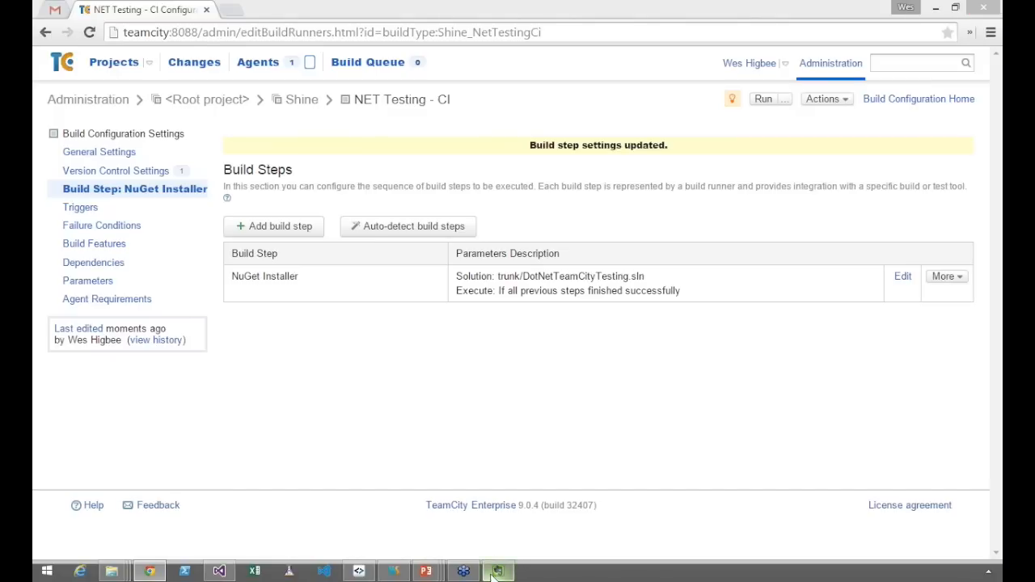
pyautogui.rightClick(495, 574)
pyautogui.click(458, 537)
# Switch to the PowerPoint slide show to view the Testing & IDE Integration slide and return to the browser
pyautogui.moveTo(424, 569)
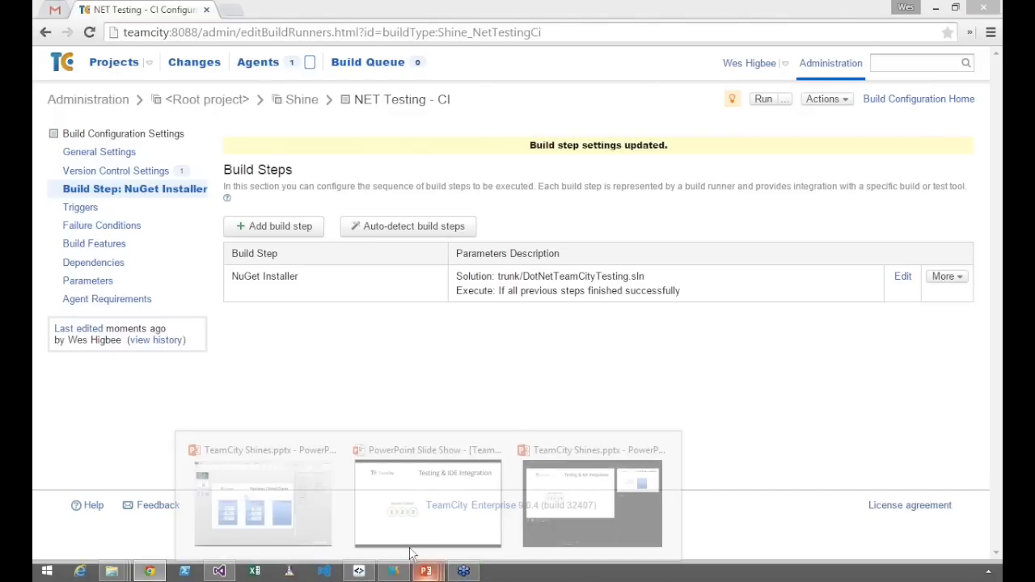
pyautogui.click(395, 539)
pyautogui.hotkey('alt', 'Tab')
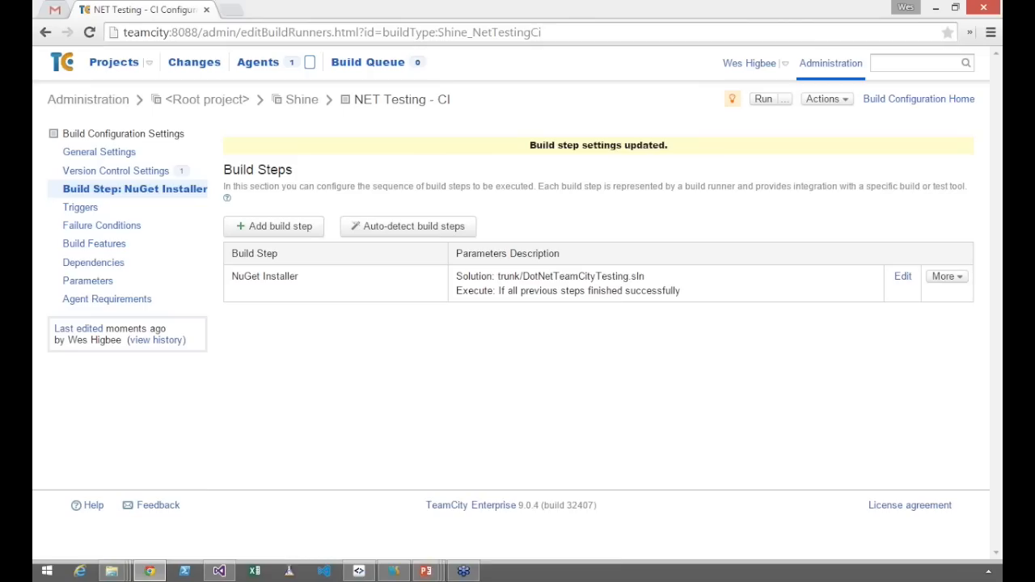
pyautogui.rightClick(416, 540)
# Add a second build step using the Visual Studio (sln) runner type
pyautogui.click(309, 229)
pyautogui.click(310, 226)
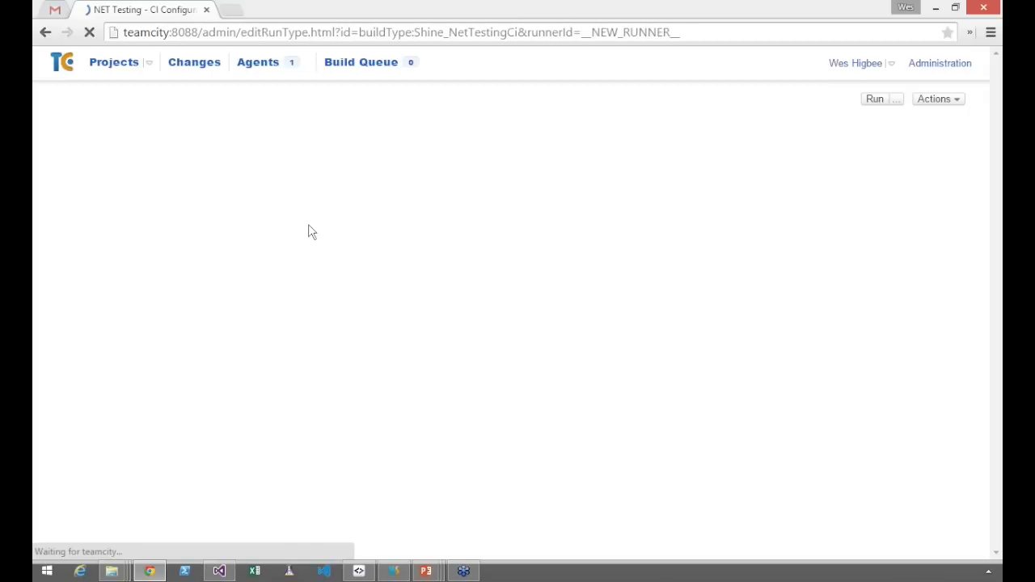
pyautogui.click(521, 157)
pyautogui.scroll(-10, 505, 307)
pyautogui.click(516, 366)
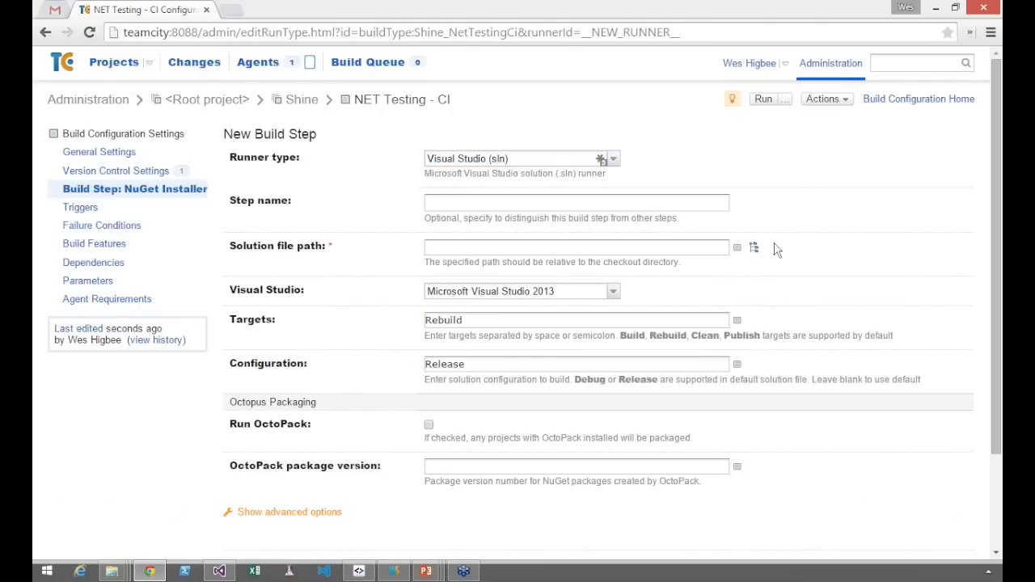
# Choose trunk/DotNetTeamCityTesting.sln as the solution file path and save the Visual Studio (sln) step
pyautogui.click(756, 246)
pyautogui.click(759, 295)
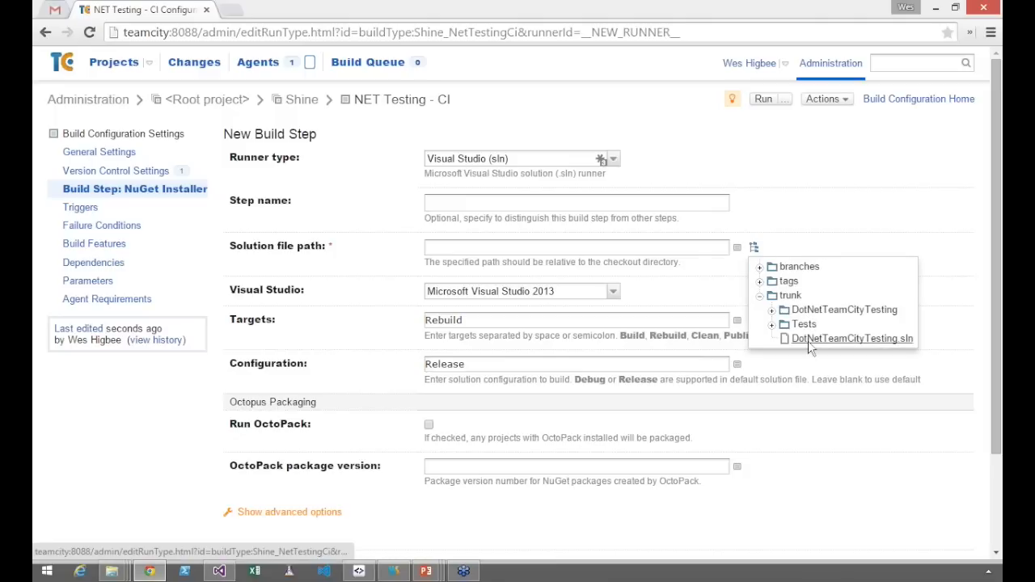
pyautogui.click(809, 343)
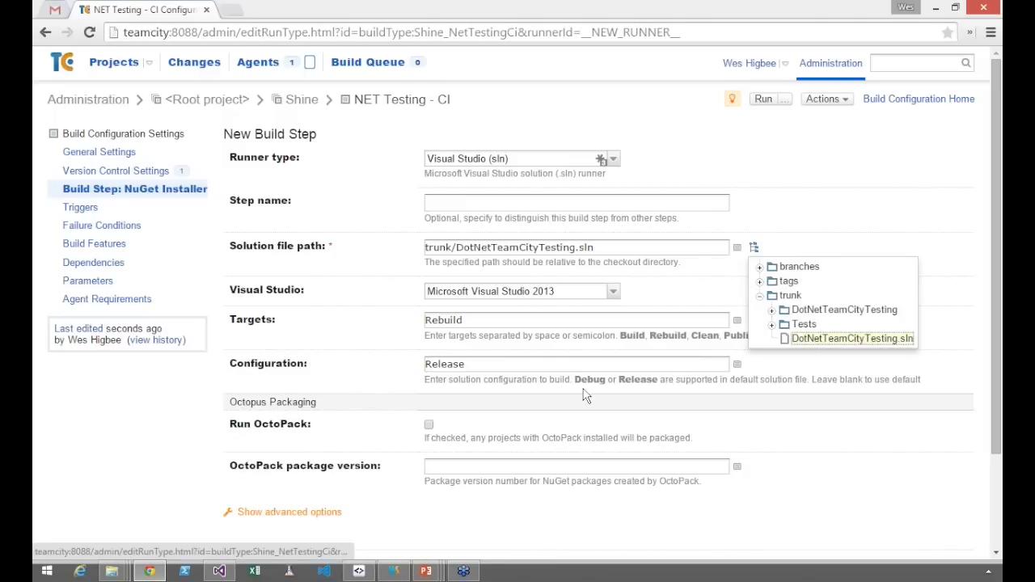
pyautogui.scroll(-3, 386, 481)
pyautogui.click(262, 432)
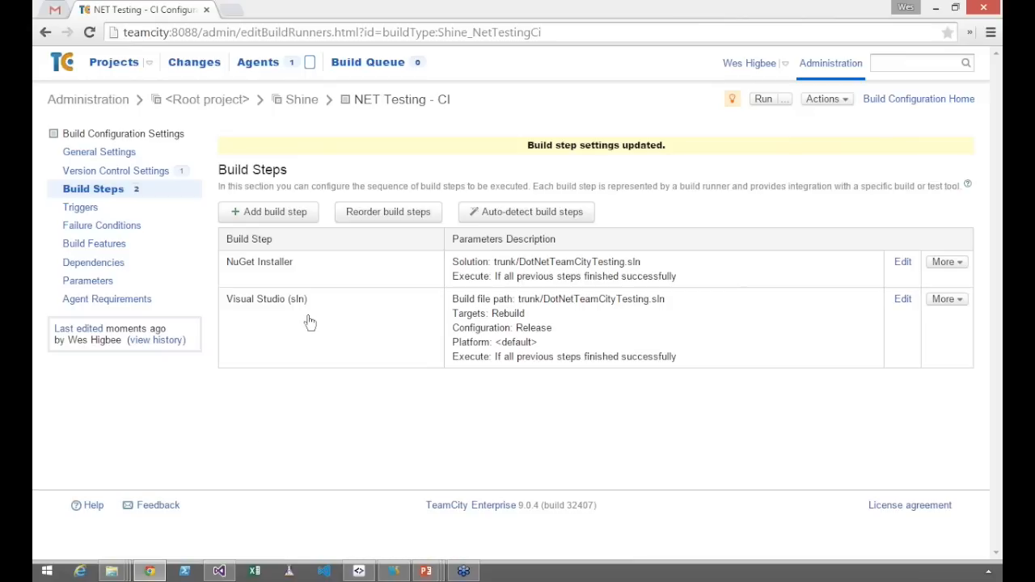
# Add a third build step using the NUnit runner type
pyautogui.click(283, 211)
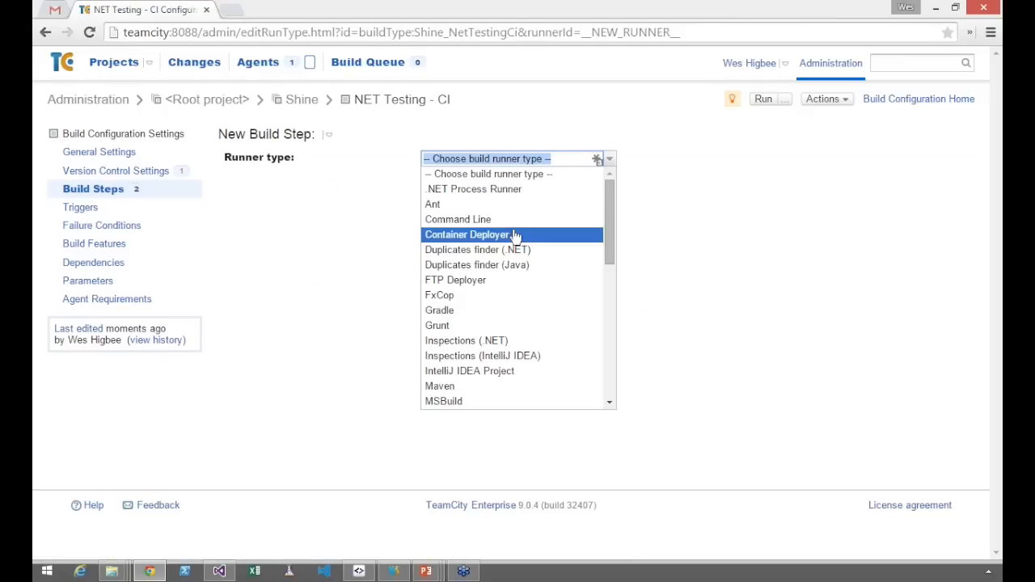
pyautogui.scroll(-5, 515, 235)
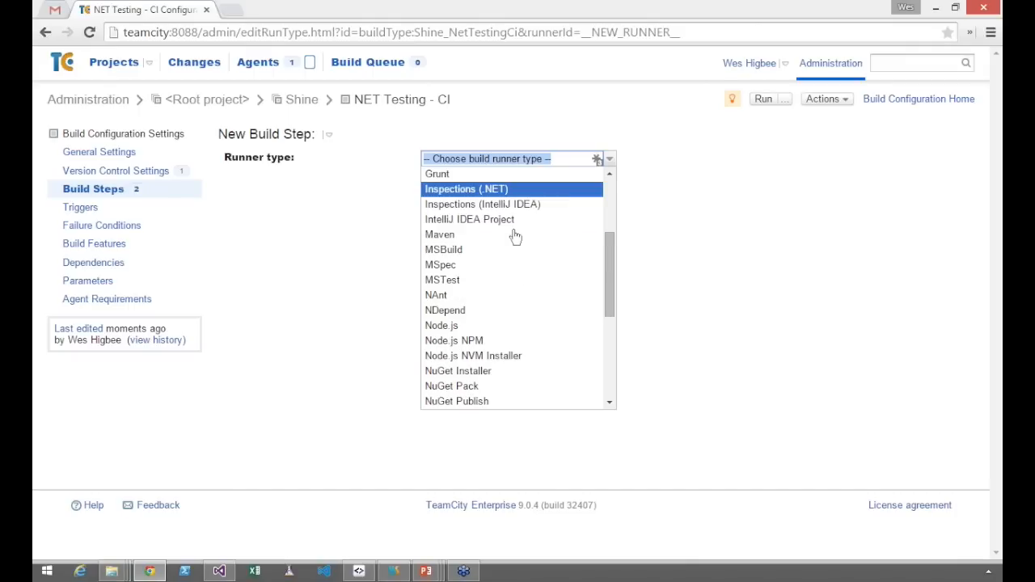
pyautogui.scroll(-3, 501, 280)
pyautogui.click(463, 327)
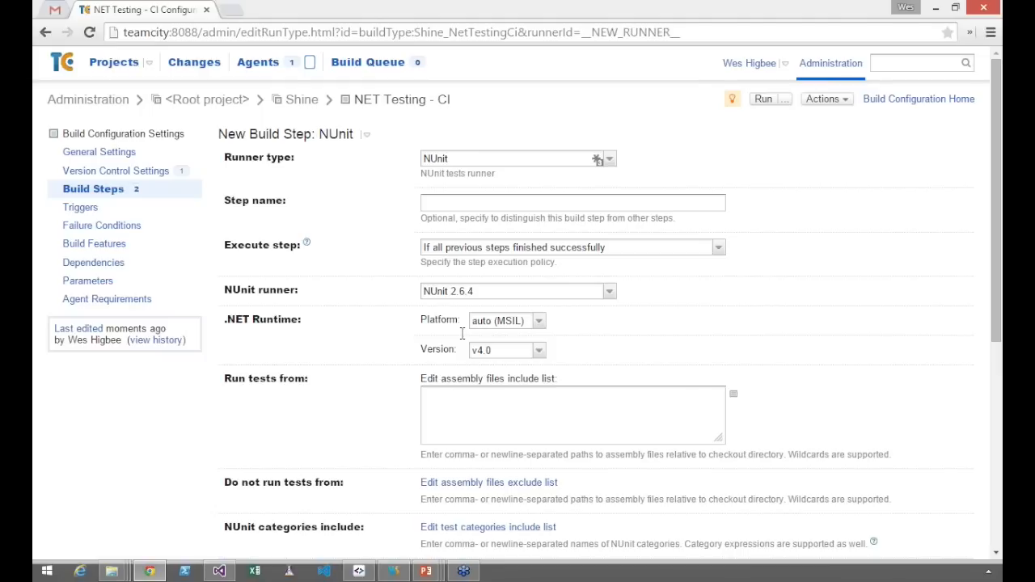
# Set the NUnit step to run tests from trunk/Tests/bin/Release/Tests.dll and save the build step
pyautogui.click(509, 405)
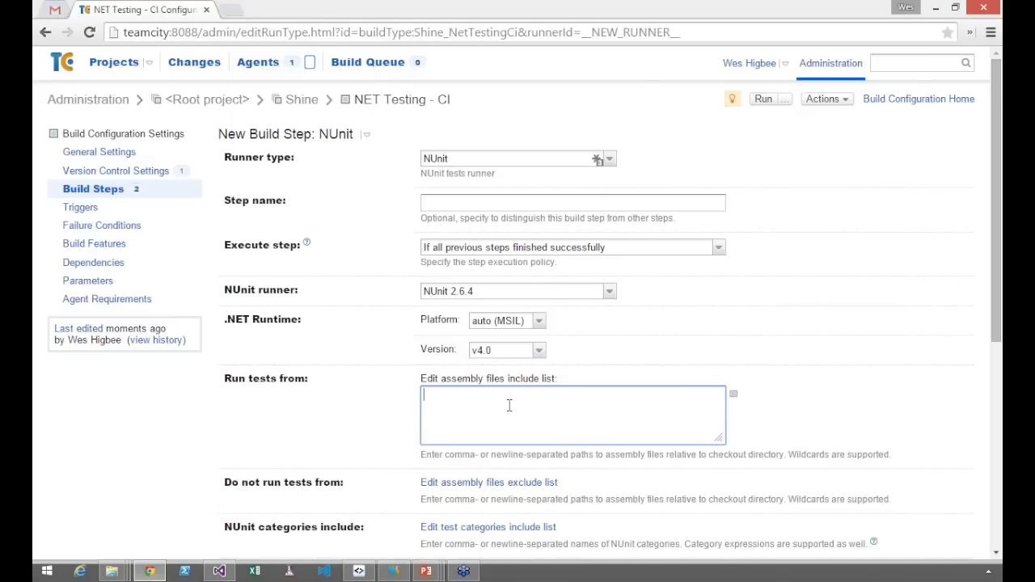
pyautogui.write('trunk/Tests/bin/Release/Te')
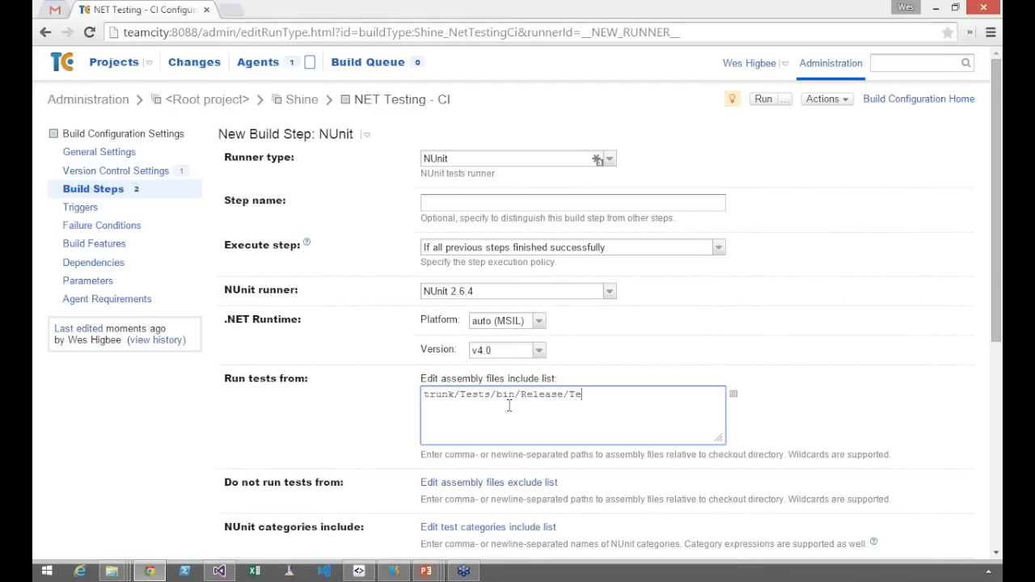
pyautogui.write('sts.dll')
pyautogui.scroll(-1, 518, 407)
pyautogui.scroll(-3, 519, 412)
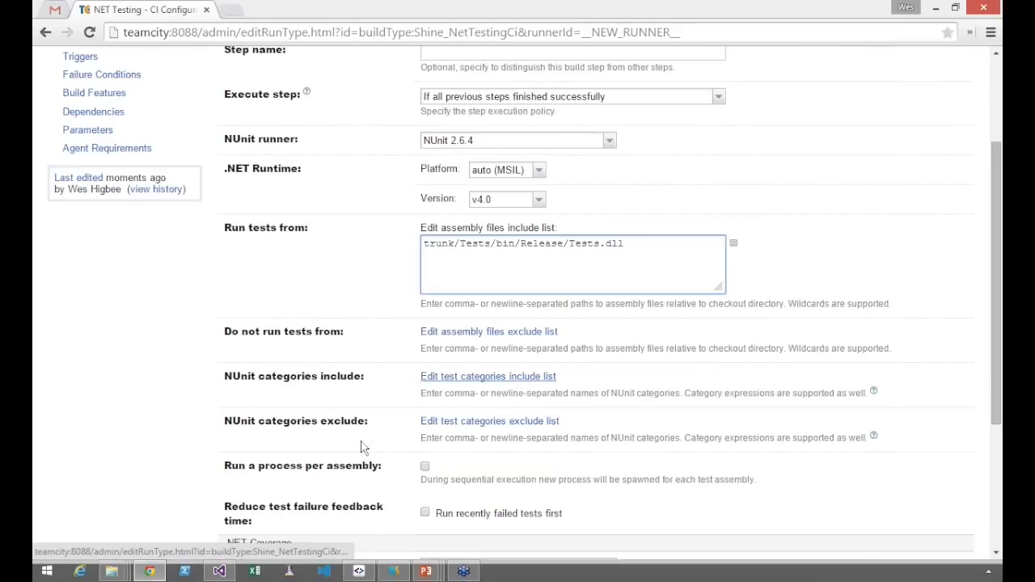
pyautogui.scroll(-5, 361, 448)
pyautogui.click(243, 469)
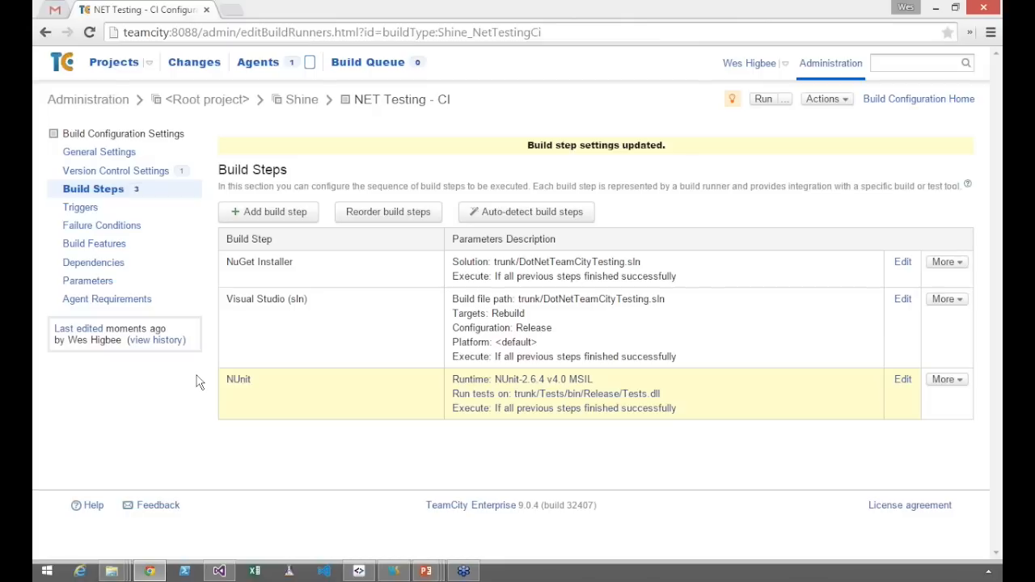
# Add a VCS Trigger with its default options to the build configuration and save it
pyautogui.click(79, 213)
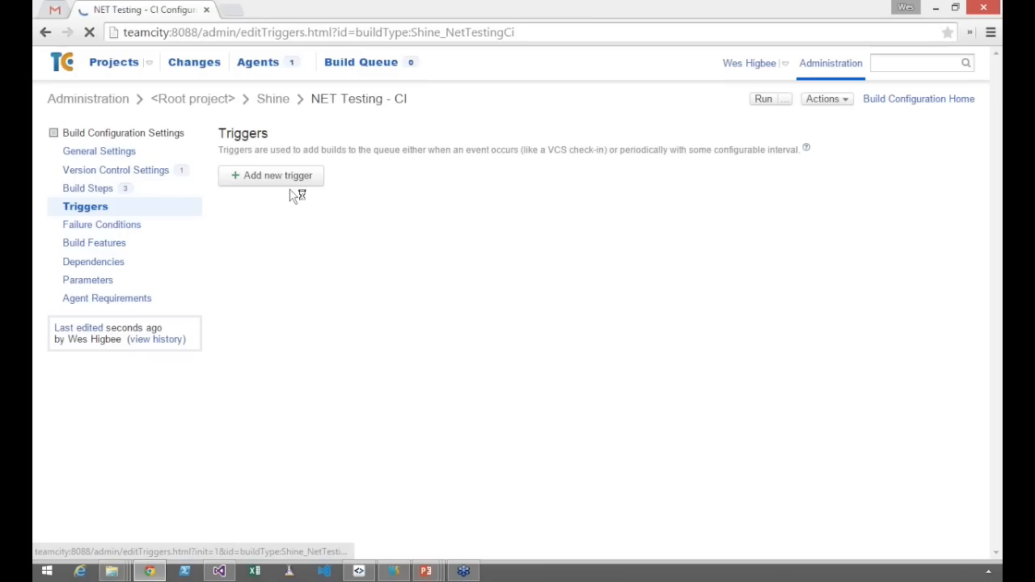
pyautogui.click(292, 181)
pyautogui.click(409, 295)
pyautogui.click(348, 328)
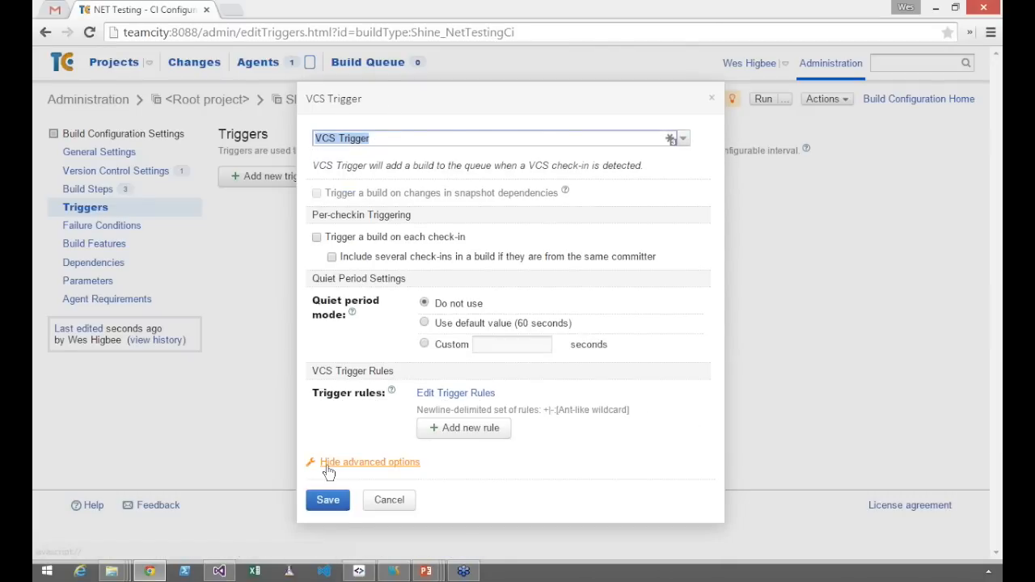
pyautogui.click(348, 469)
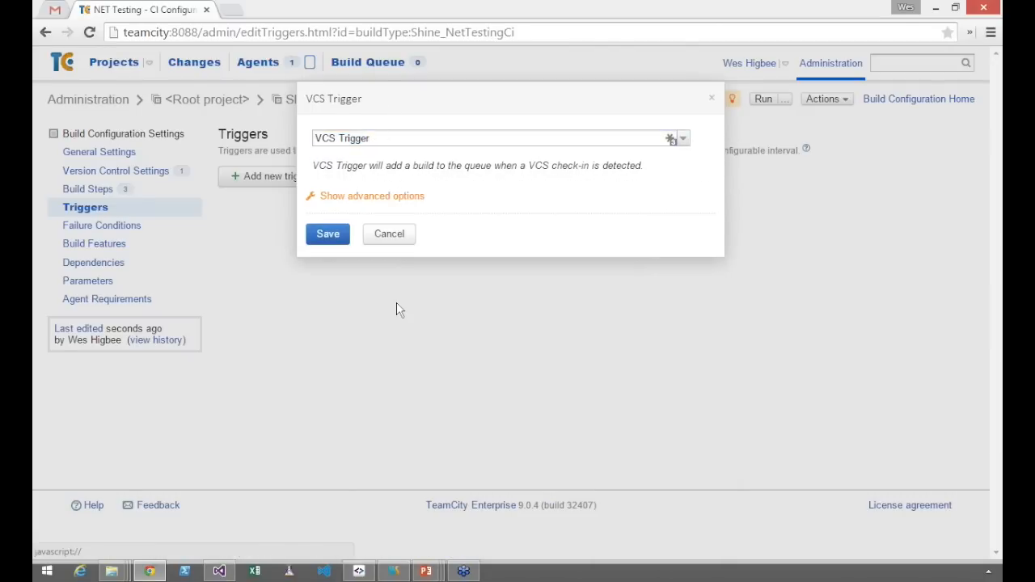
pyautogui.click(321, 236)
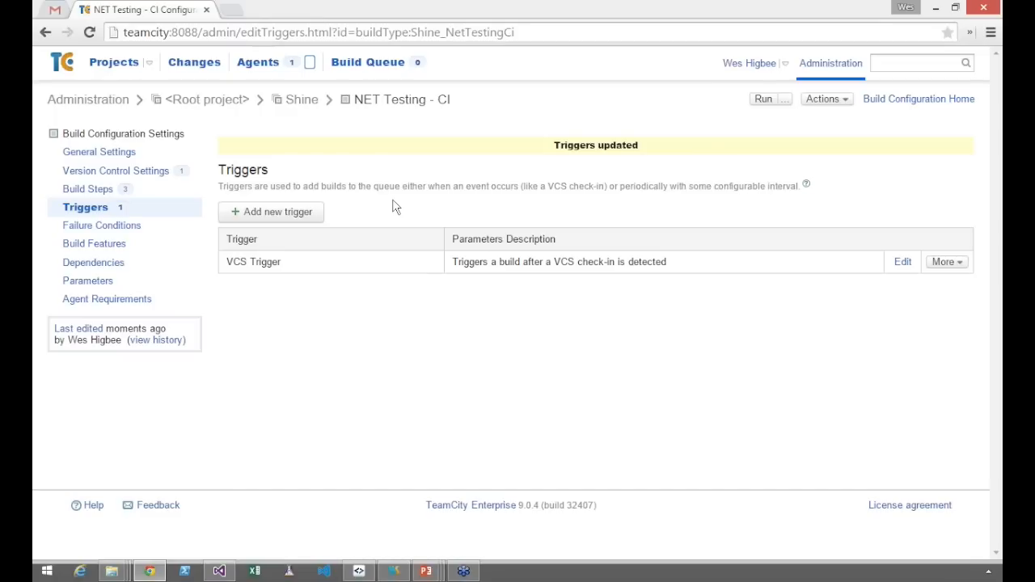
# Run the NET Testing - CI build three times and show the configuration's overview with its recent history
pyautogui.click(763, 99)
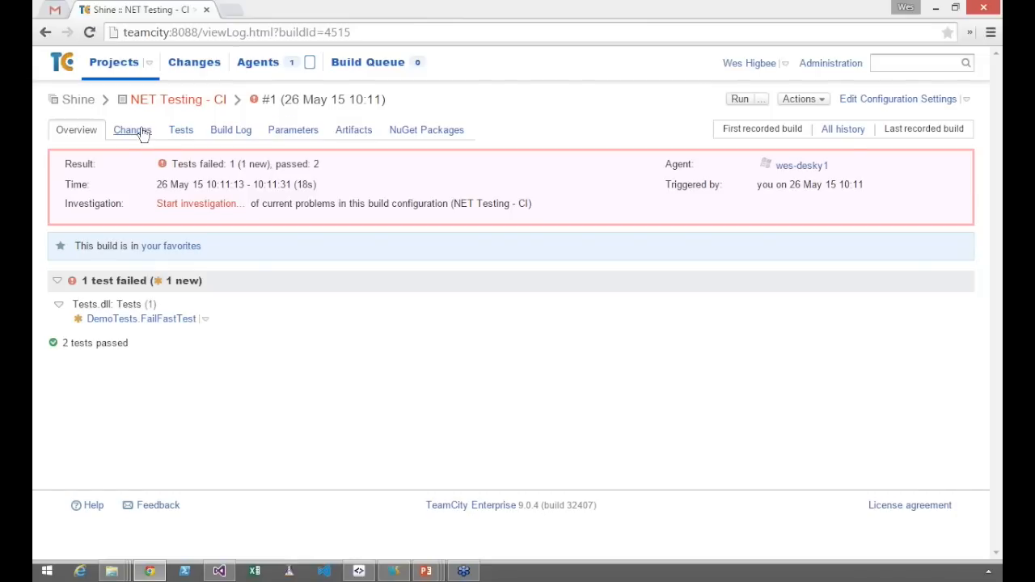
pyautogui.click(210, 103)
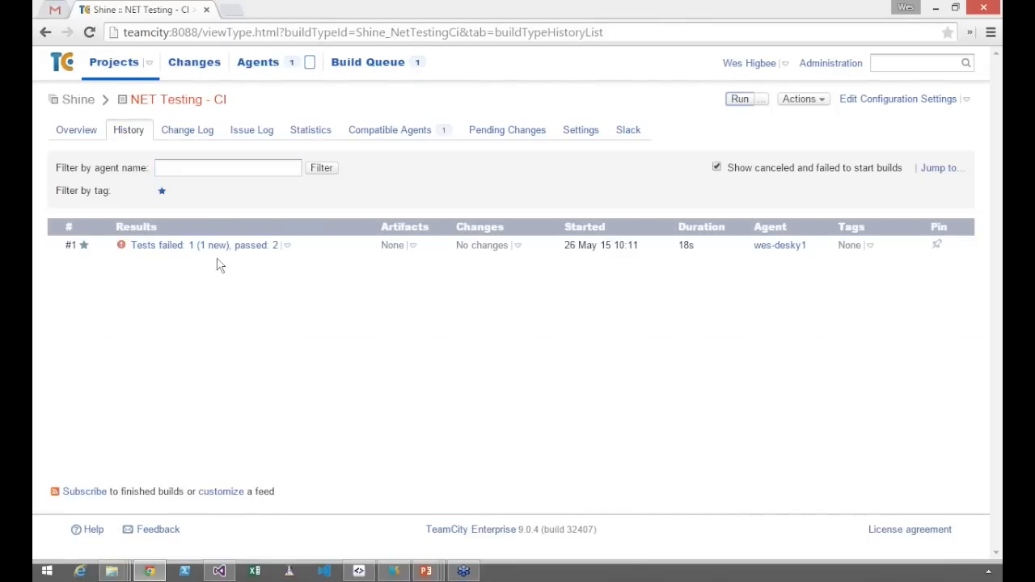
pyautogui.click(95, 134)
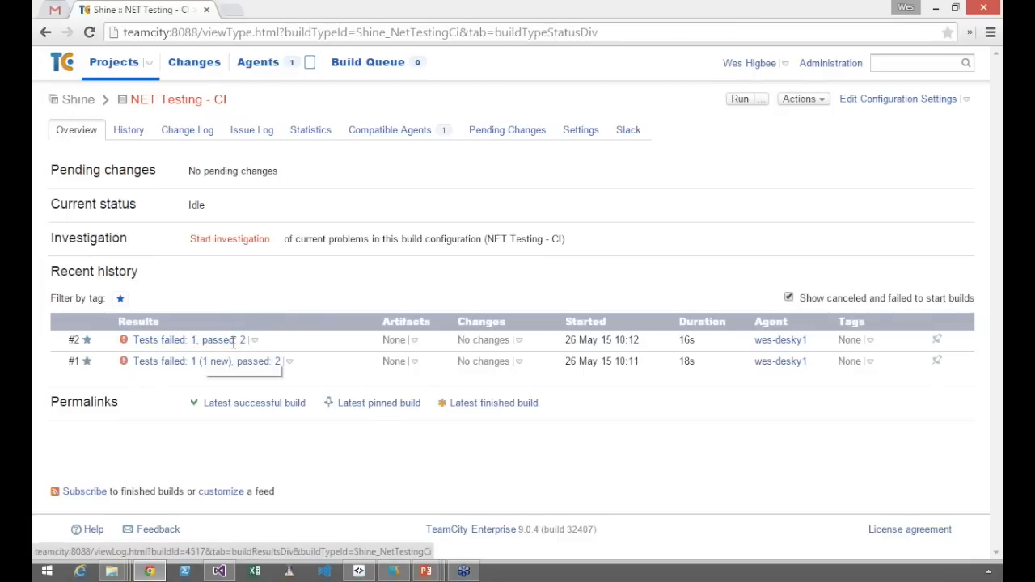
pyautogui.click(741, 100)
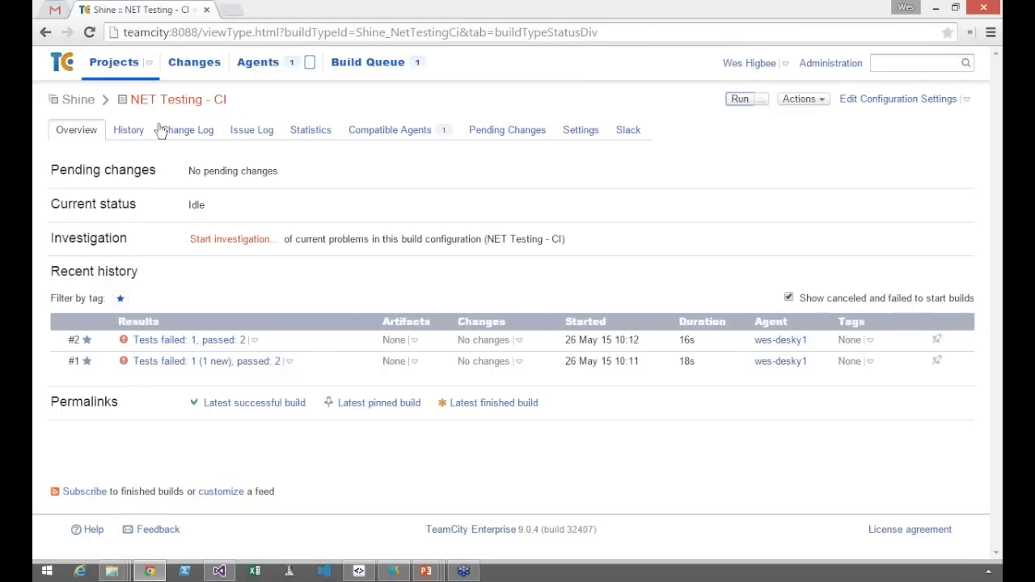
pyautogui.click(91, 144)
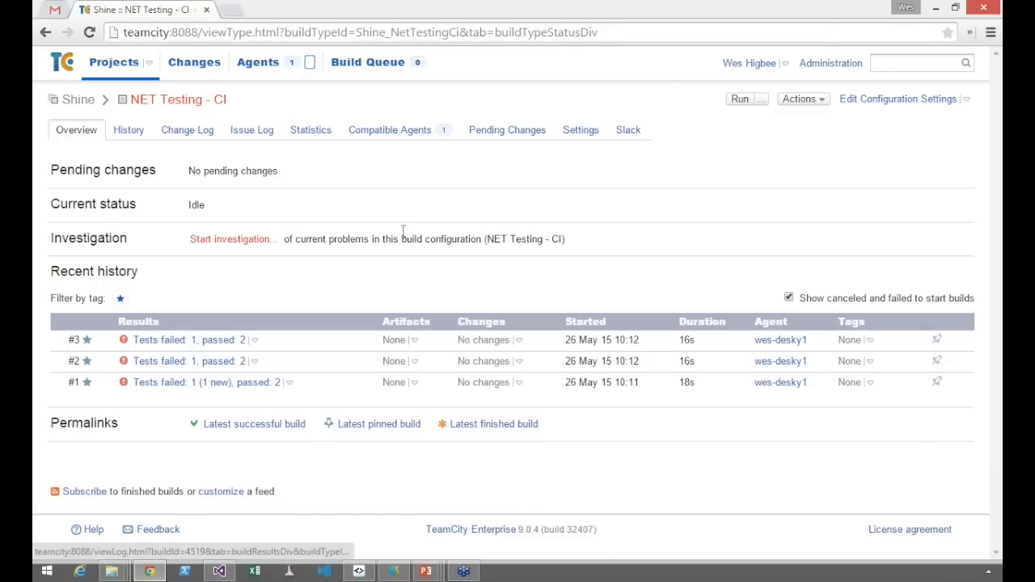
# Open the test list of build #3 and filter it to tests with failed status
pyautogui.click(254, 339)
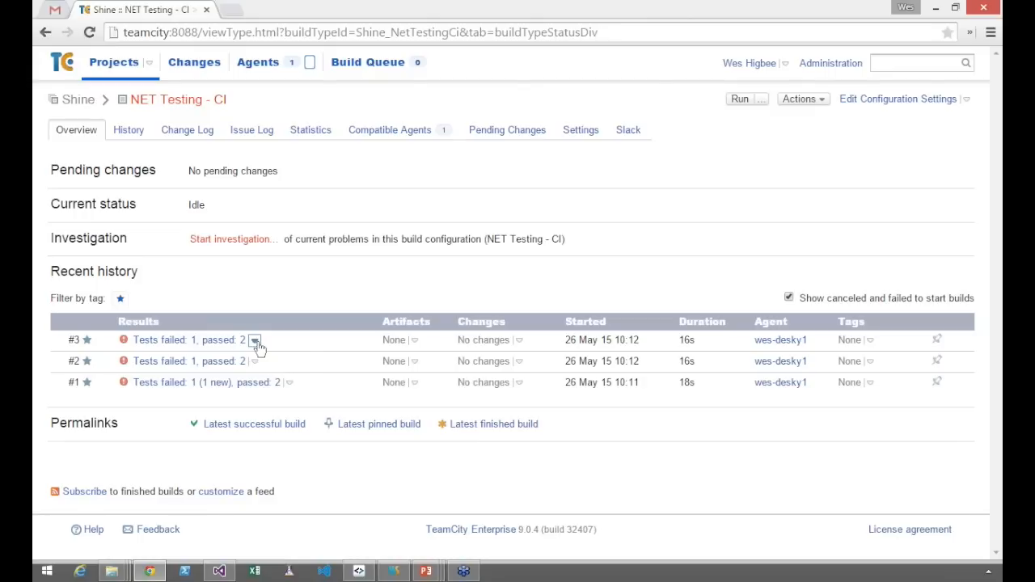
pyautogui.click(255, 342)
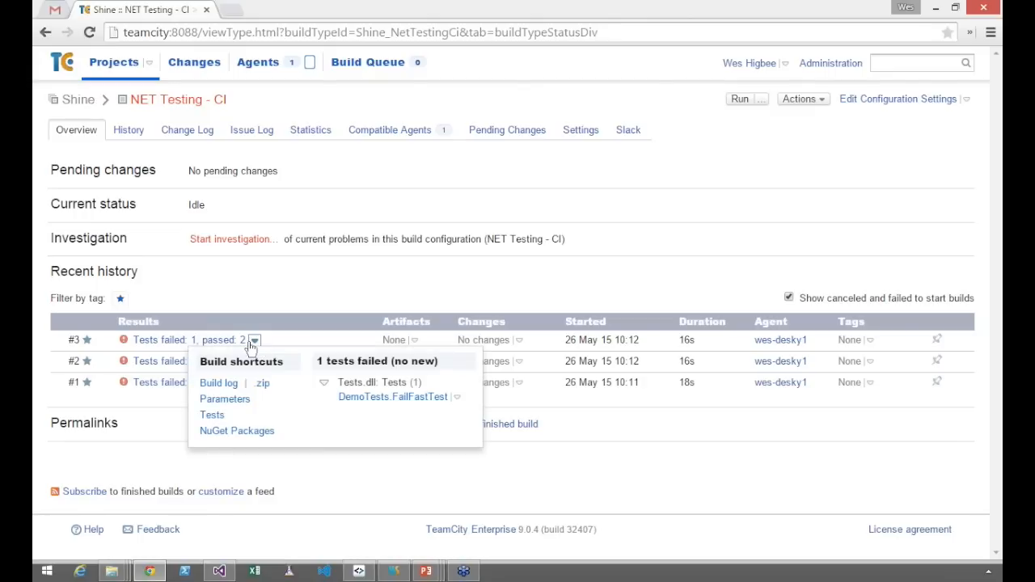
pyautogui.click(234, 342)
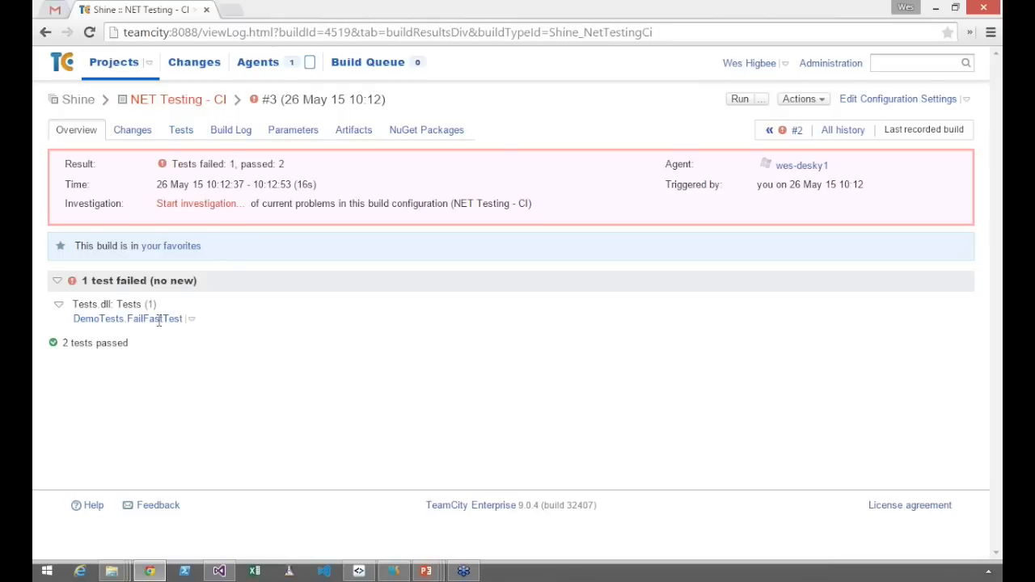
pyautogui.click(181, 131)
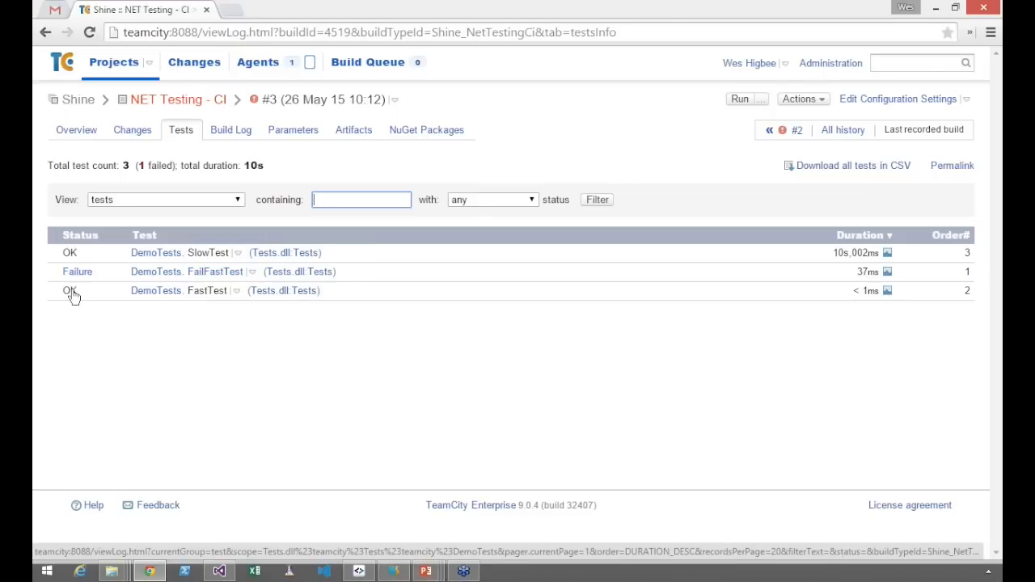
pyautogui.click(491, 199)
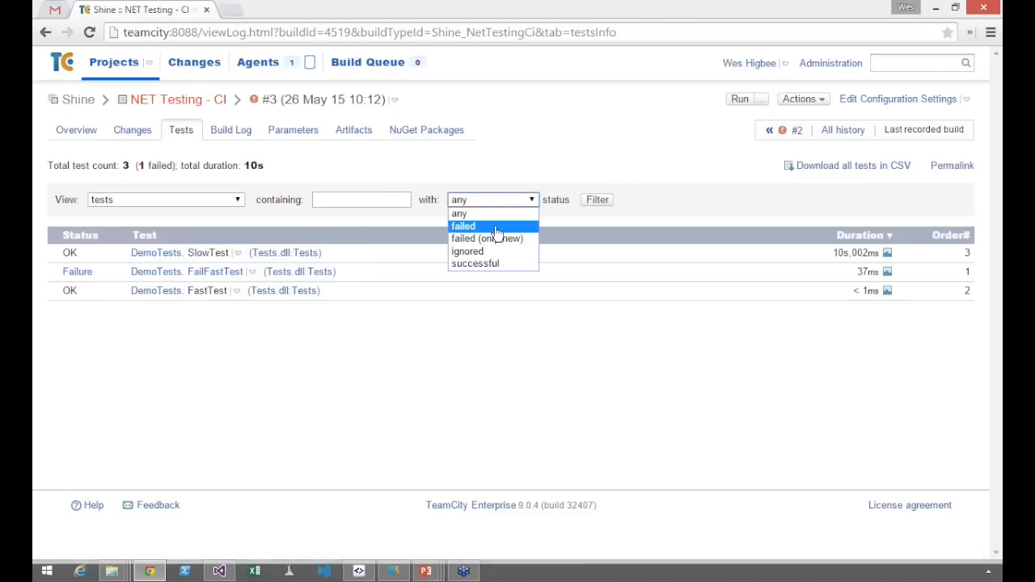
pyautogui.click(497, 228)
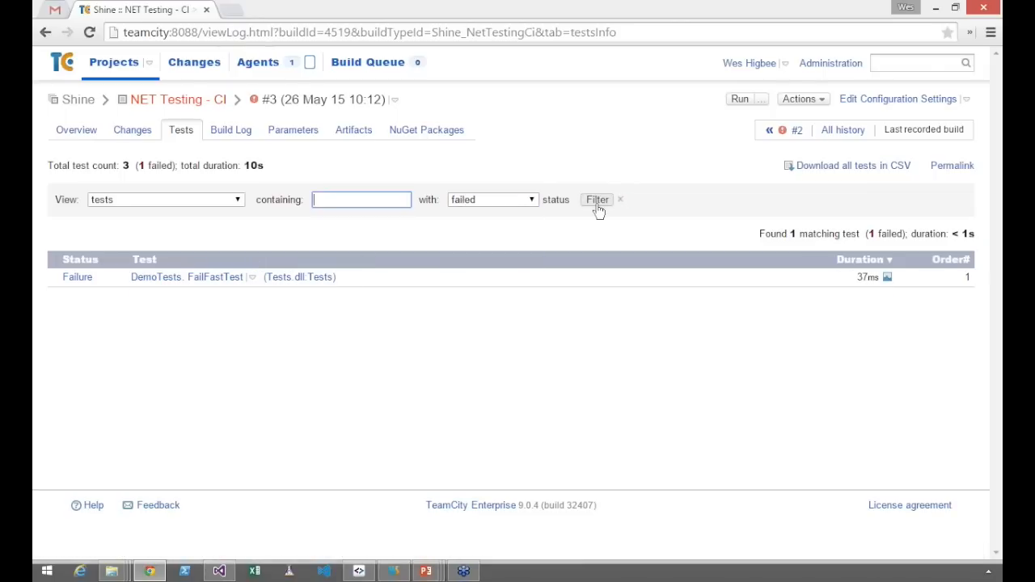
# Open the Test History and the build log entry of DemoTests.FailFastTest in separate new browser tabs
pyautogui.click(253, 277)
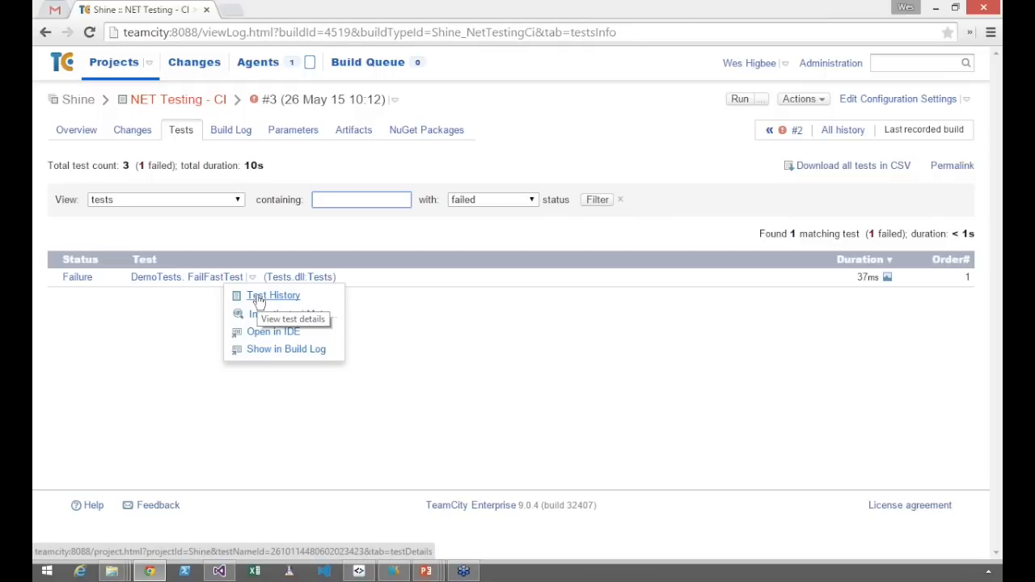
pyautogui.rightClick(259, 298)
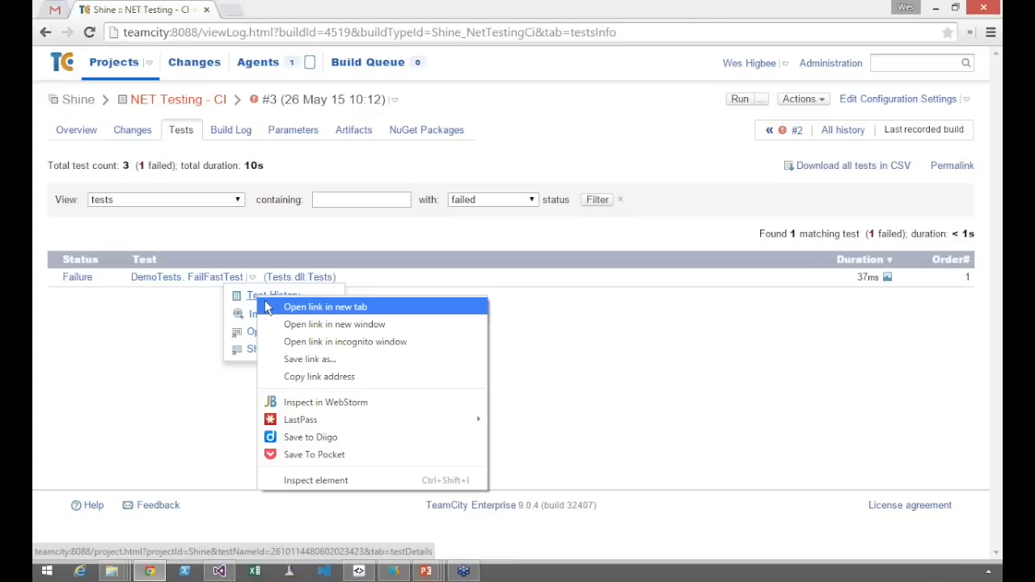
pyautogui.click(316, 308)
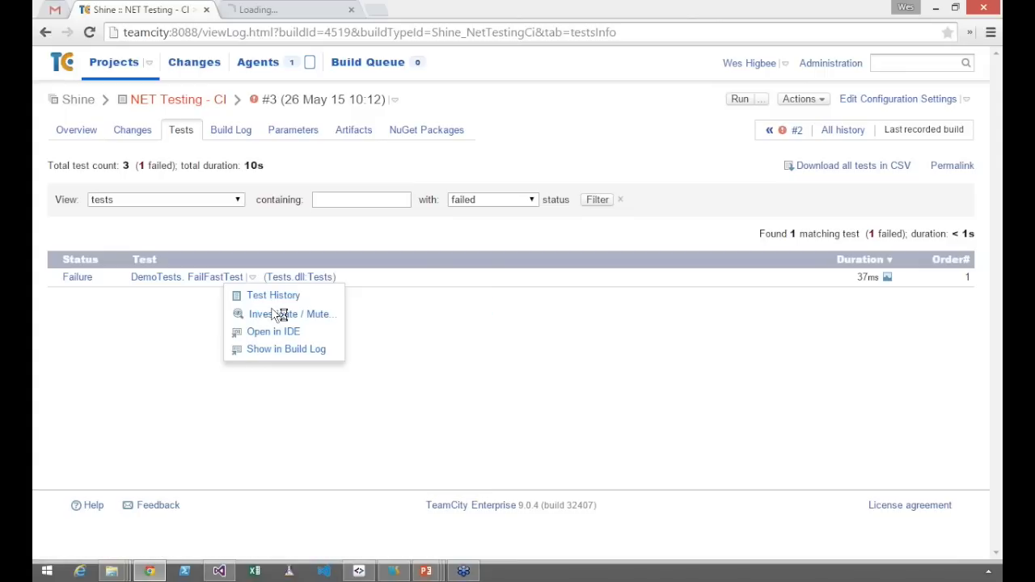
pyautogui.rightClick(297, 350)
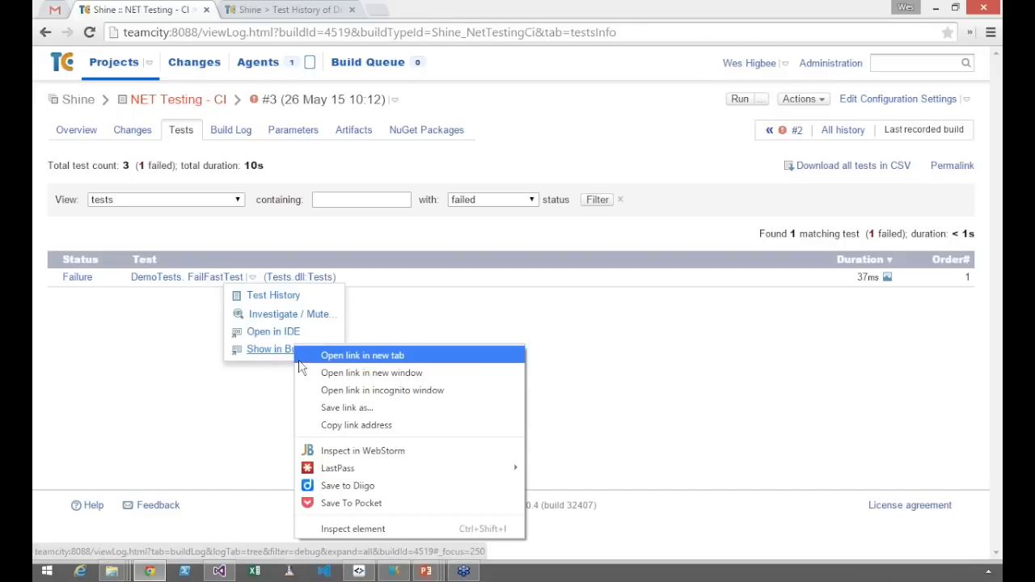
pyautogui.click(319, 357)
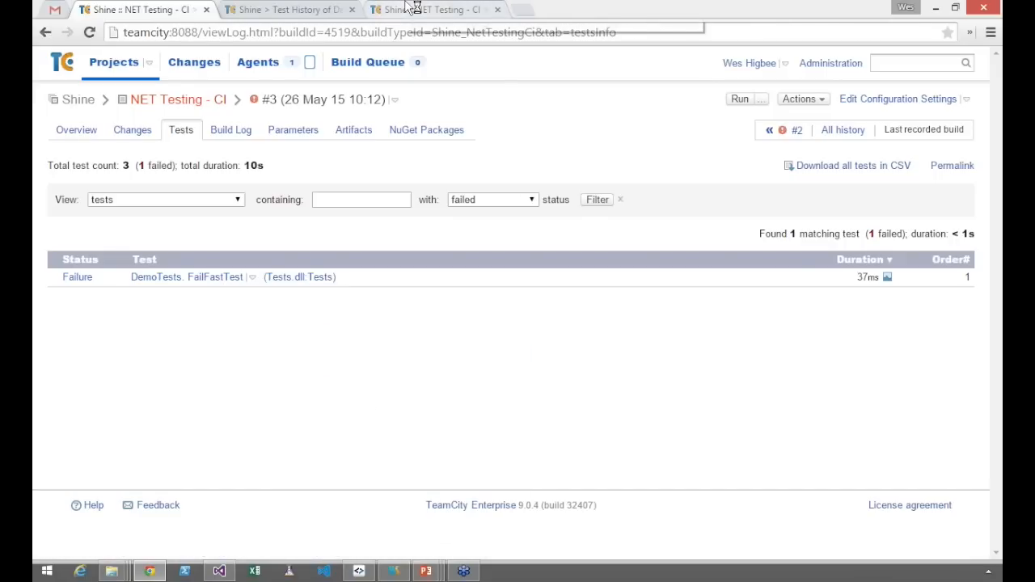
# Examine the FailFastTest failure in the build log and the test's duration chart and run history
pyautogui.click(412, 8)
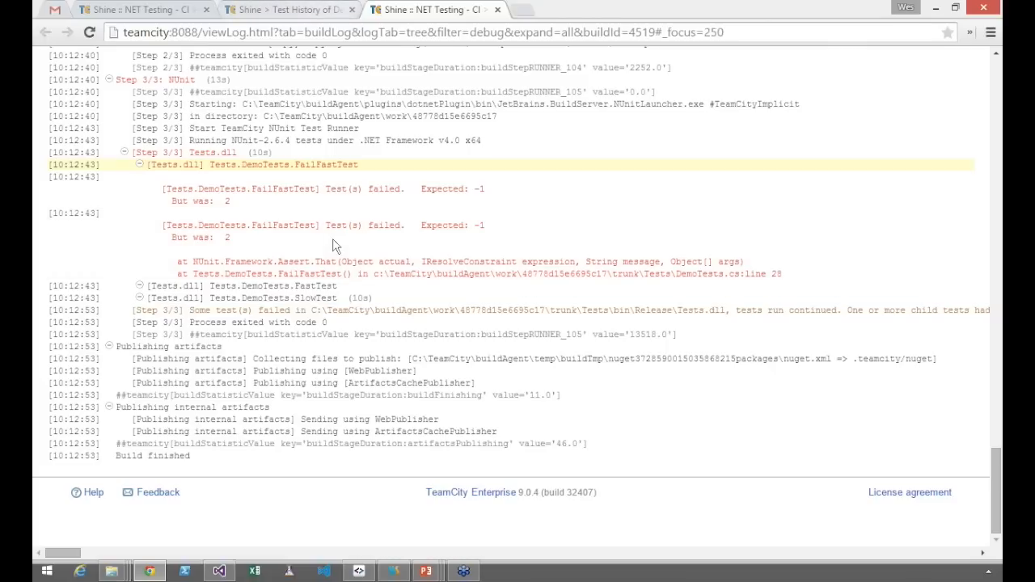
pyautogui.hotkey('ctrl', 'shift', 'Tab')
pyautogui.scroll(-2, 712, 228)
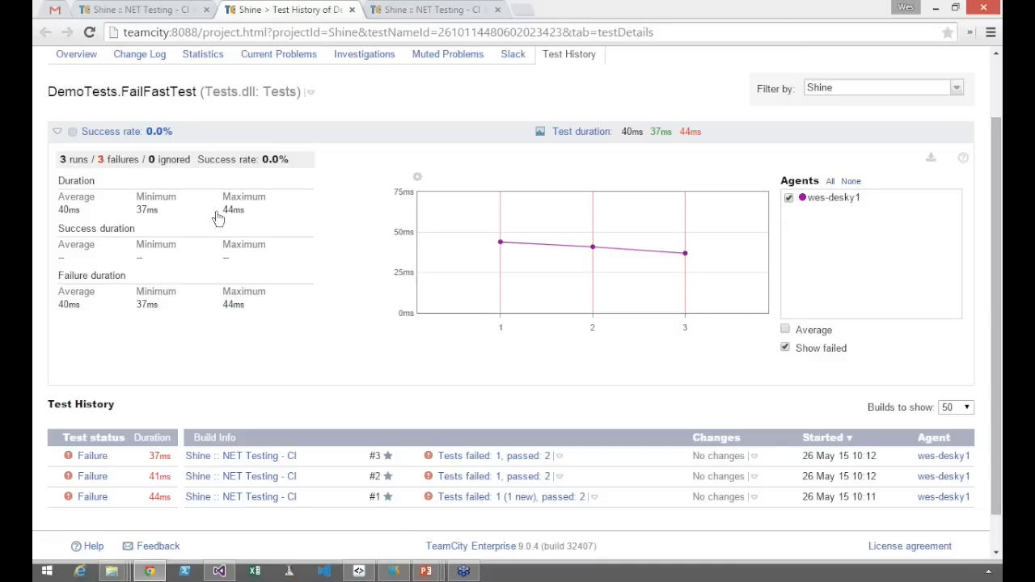
# View the TeamCity Tools downloads on My Settings & Tools in a new tab, close it and return to build #3's failed test list
pyautogui.click(188, 12)
pyautogui.click(253, 276)
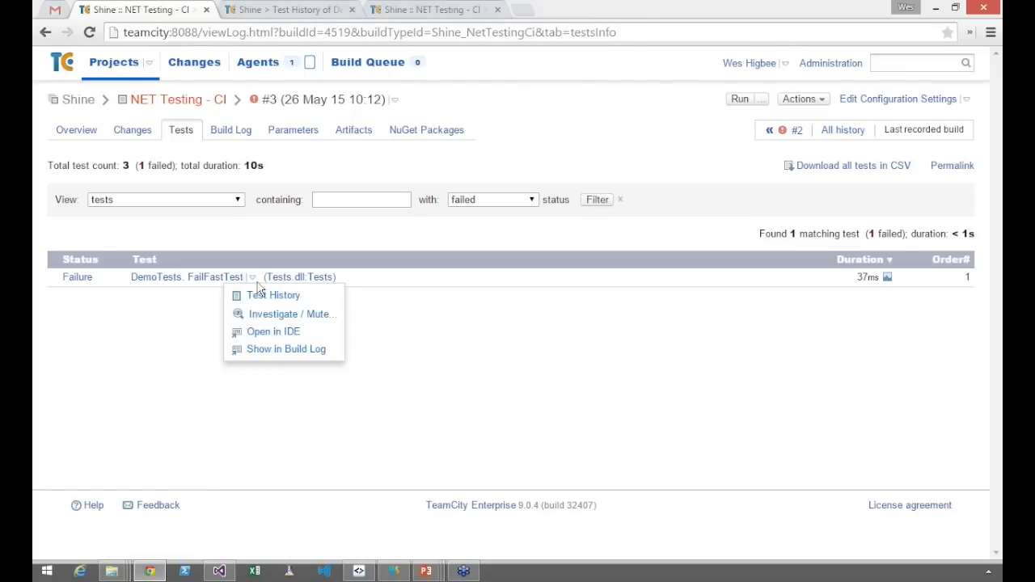
pyautogui.click(785, 63)
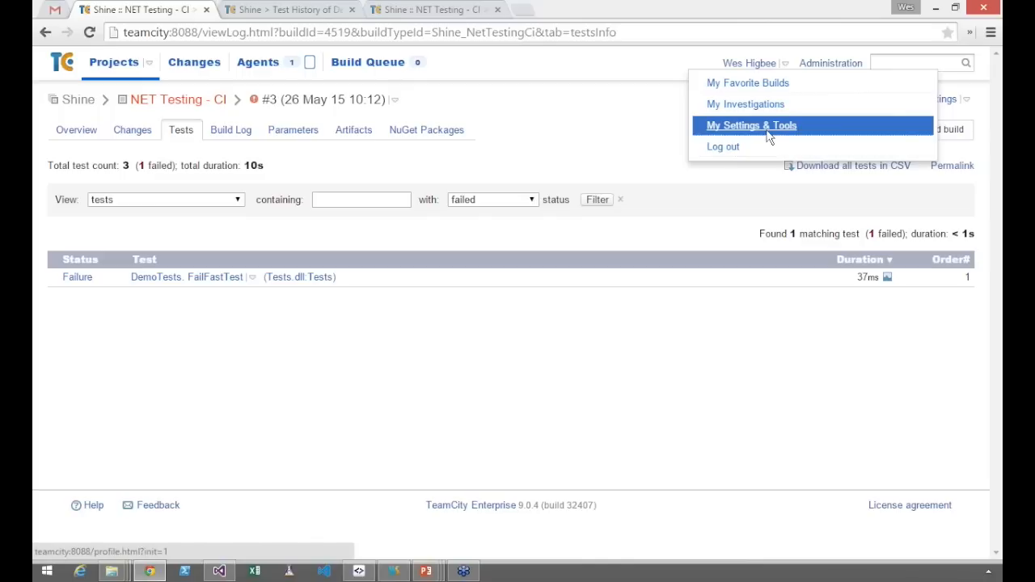
pyautogui.rightClick(771, 139)
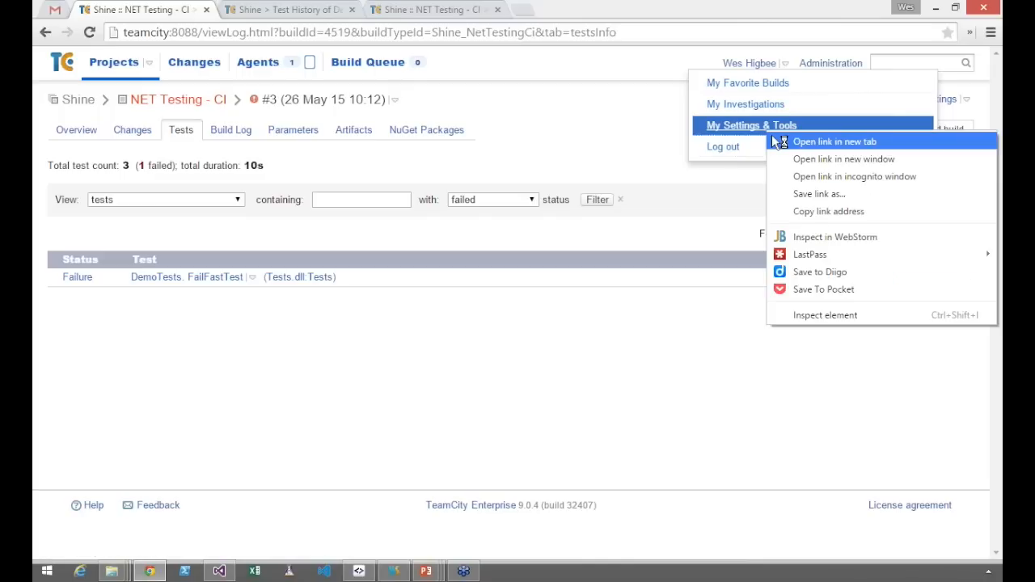
pyautogui.click(779, 143)
pyautogui.click(584, 9)
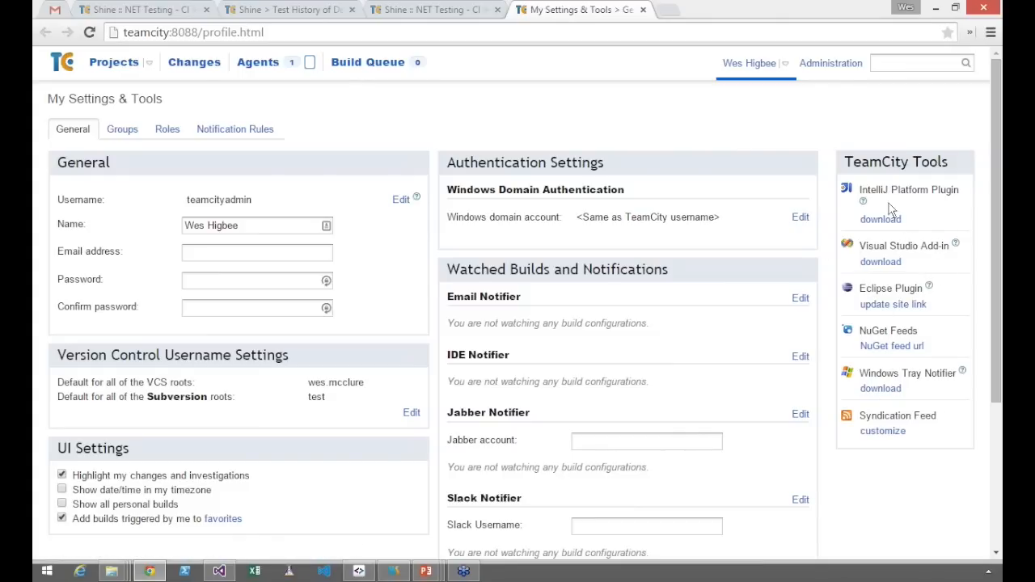
pyautogui.click(643, 10)
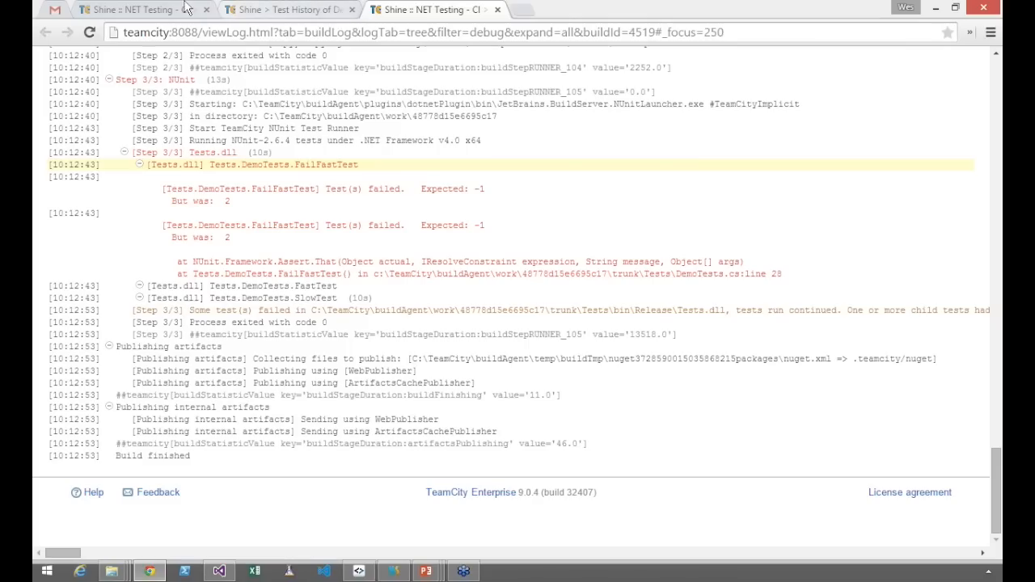
pyautogui.click(186, 8)
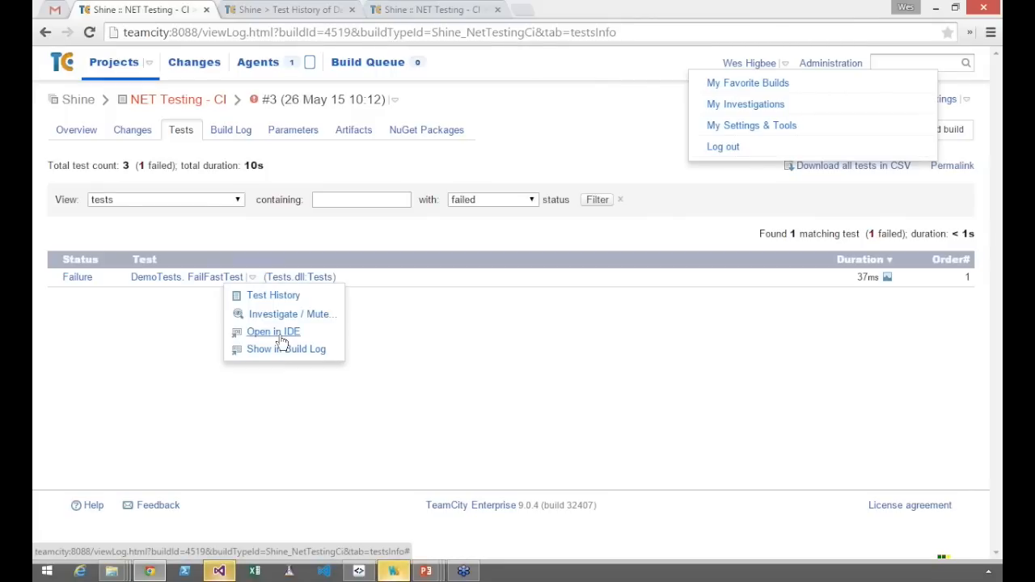
# Open FailFastTest from build #3 in Visual Studio and snap the Failed Tests window to one half of the screen
pyautogui.click(281, 336)
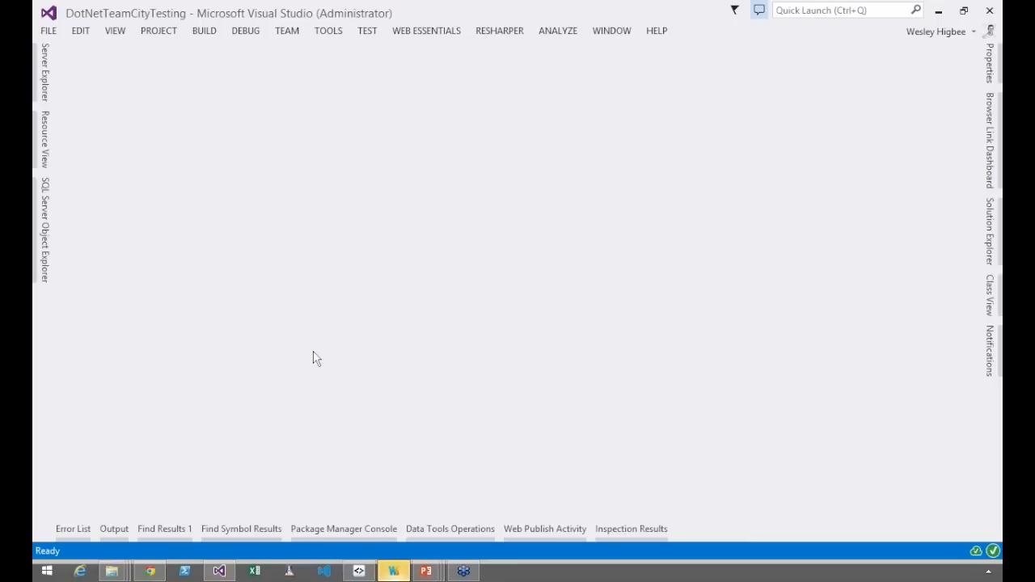
pyautogui.click(362, 572)
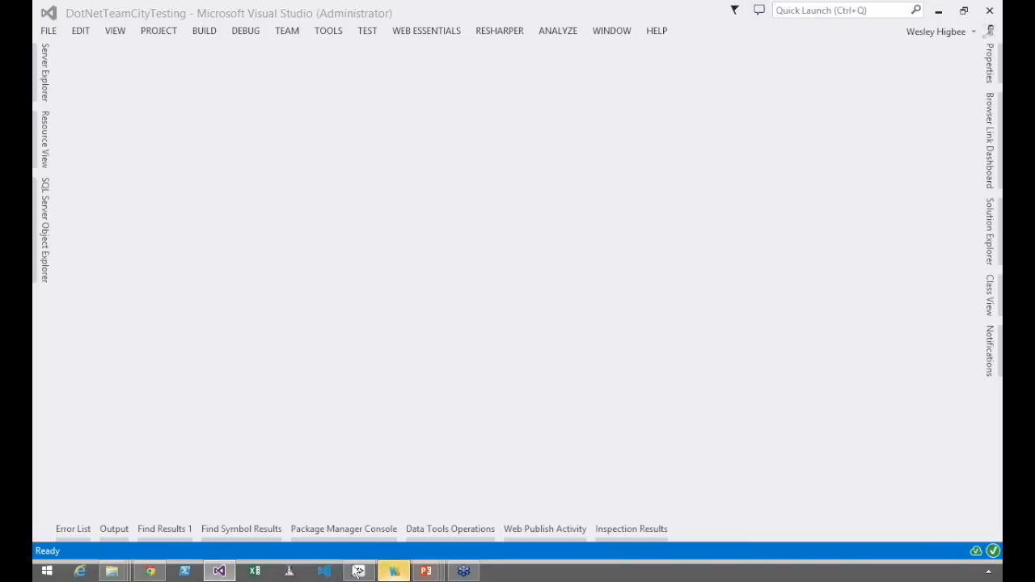
pyautogui.click(357, 571)
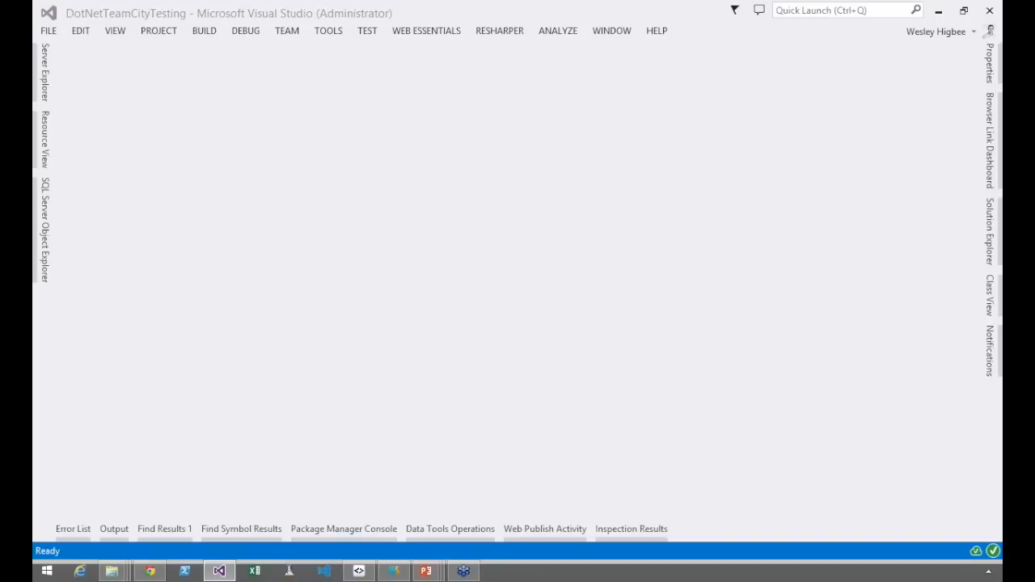
pyautogui.moveTo(908, 57); pyautogui.dragTo(889, 53)
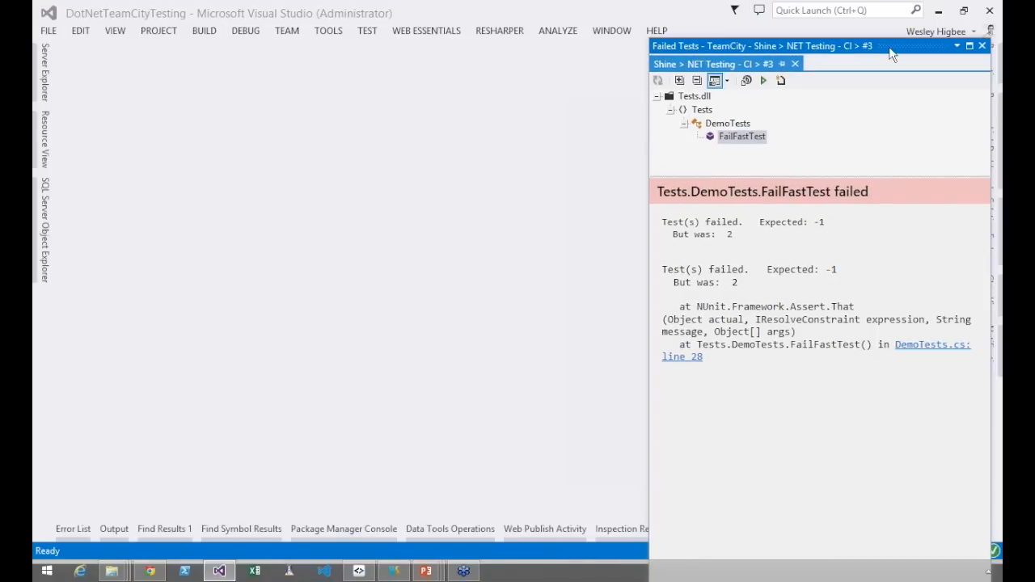
pyautogui.press('super+Right')
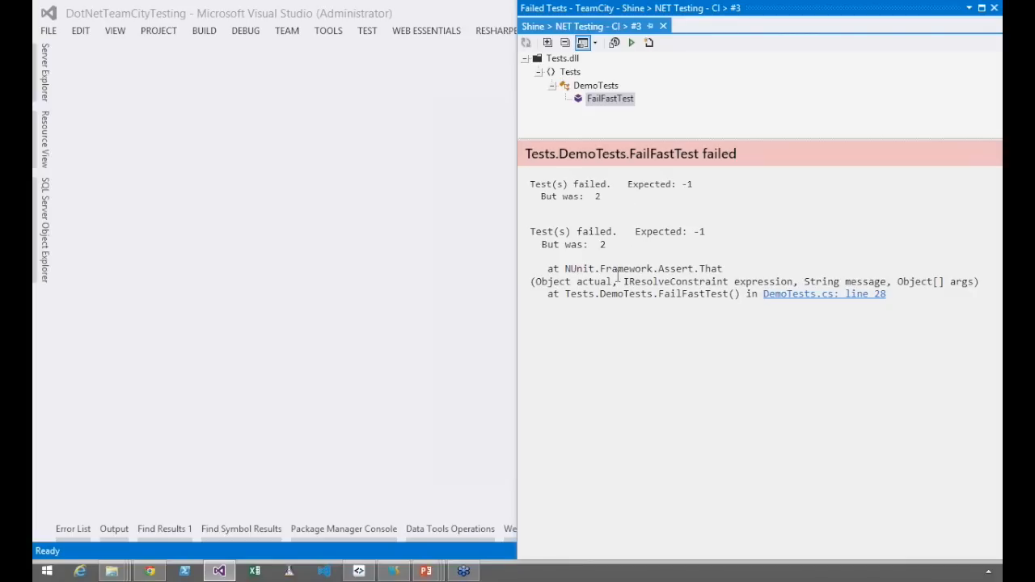
# Open the source code of FailFastTest from the failed tests tree and place the cursor in the test method's name
pyautogui.click(594, 97)
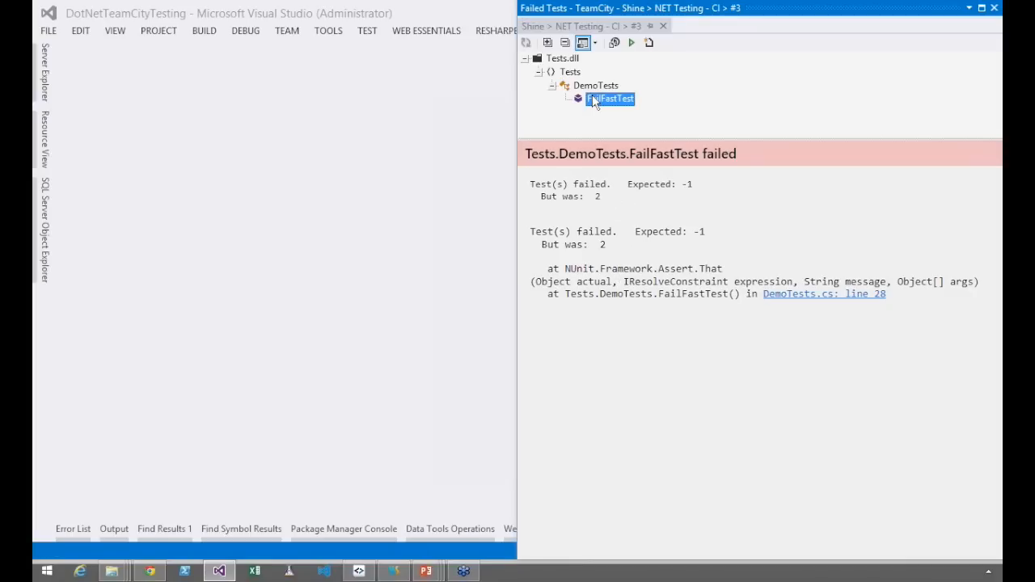
pyautogui.doubleClick(593, 98)
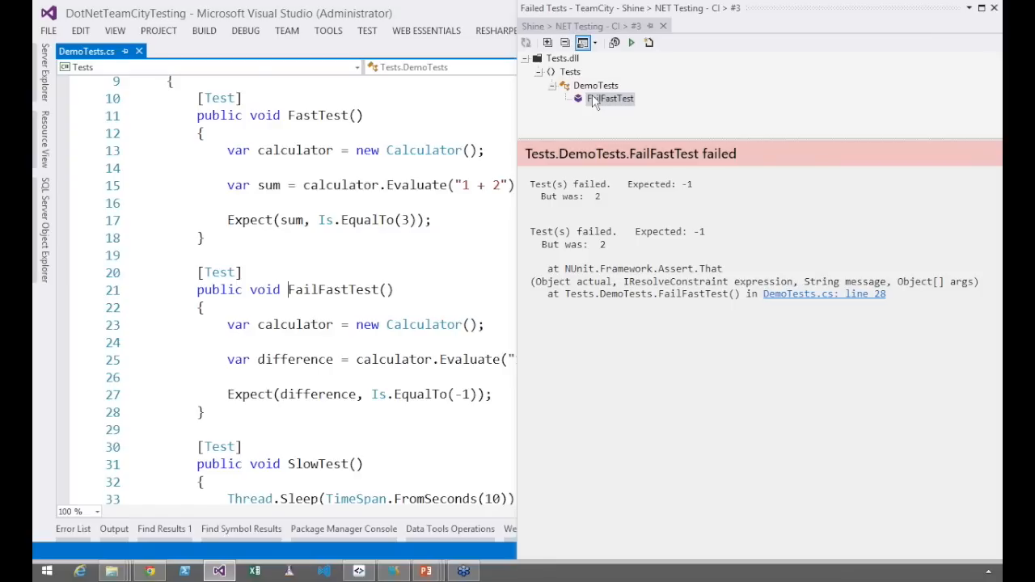
pyautogui.click(357, 290)
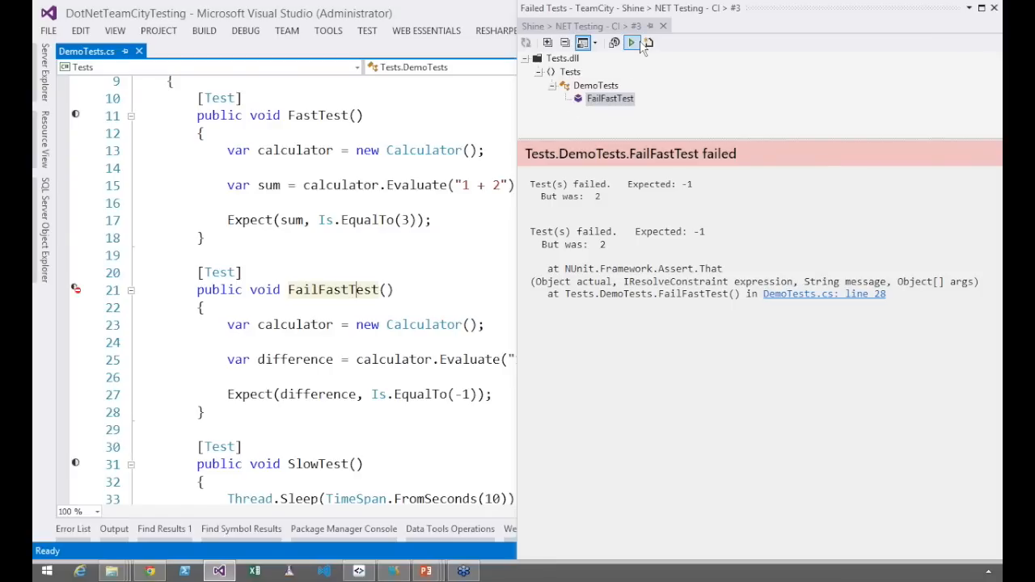
# Run FailFastTest locally from the Failed Tests window and group the Unit Test Sessions window with Failed Tests beside the code
pyautogui.click(633, 43)
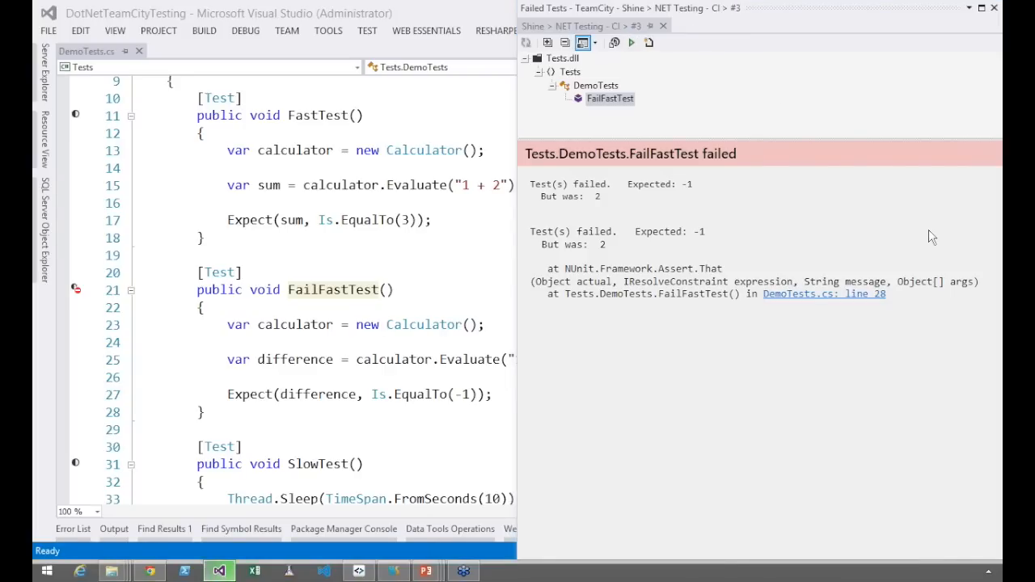
pyautogui.moveTo(99, 187); pyautogui.dragTo(38, 188)
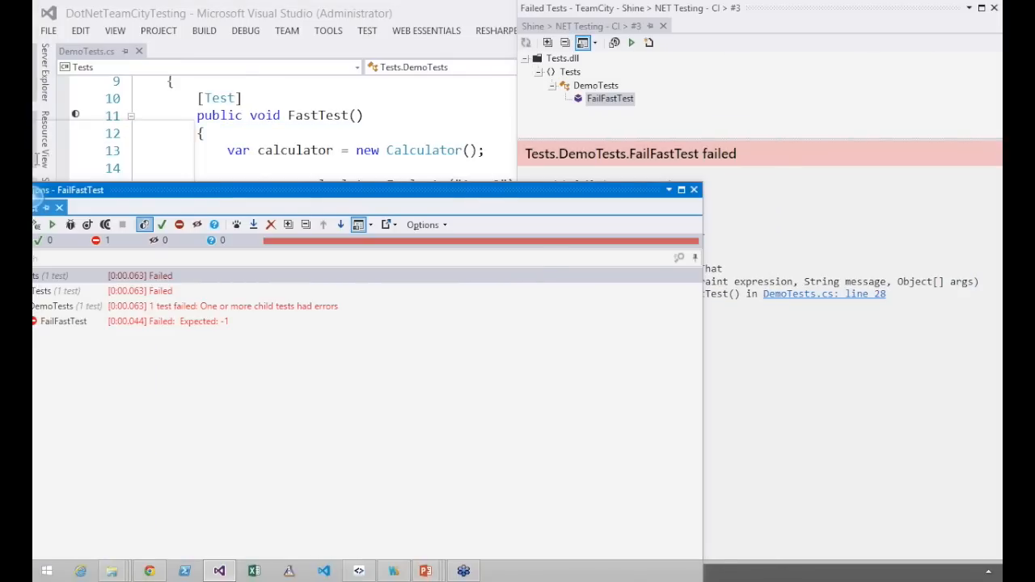
pyautogui.moveTo(37, 188); pyautogui.dragTo(33, 186)
pyautogui.moveTo(73, 146); pyautogui.dragTo(86, 266)
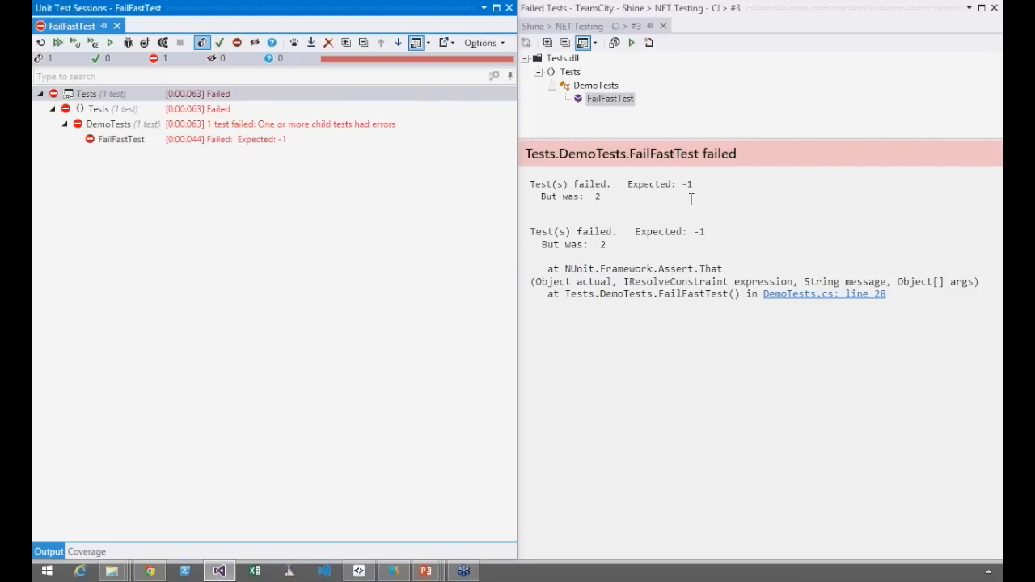
pyautogui.click(151, 572)
pyautogui.moveTo(299, 24); pyautogui.dragTo(582, 16)
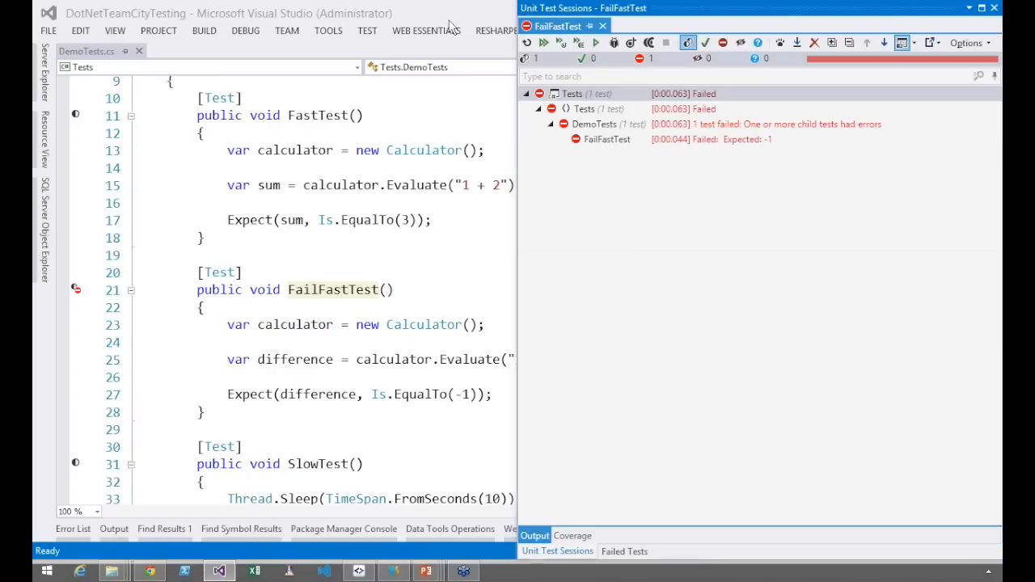
# Widen the code editor's visible area and go to the definition of the Evaluate method called in FailFastTest
pyautogui.click(464, 359)
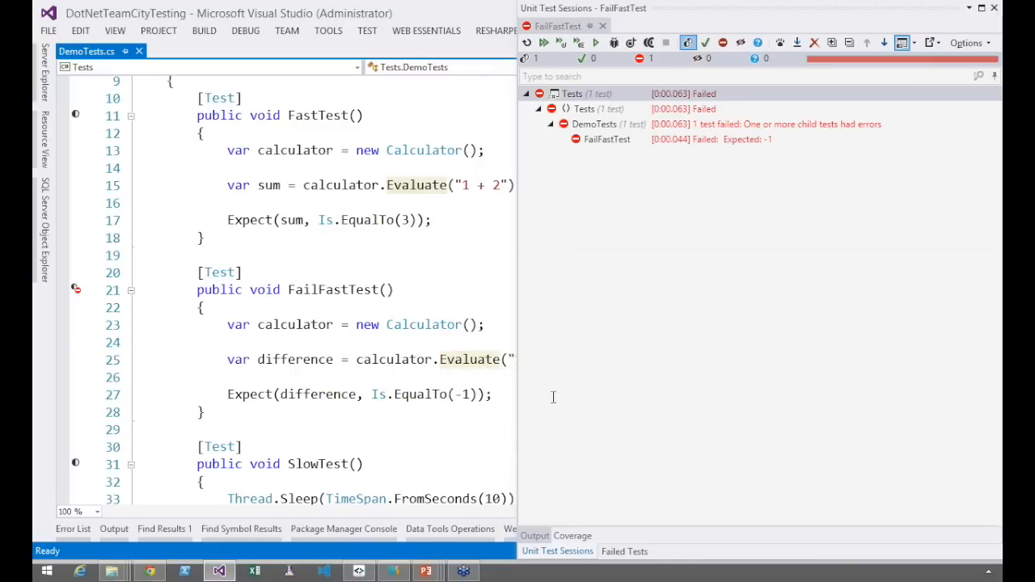
pyautogui.moveTo(508, 67); pyautogui.dragTo(752, 68)
pyautogui.click(476, 358)
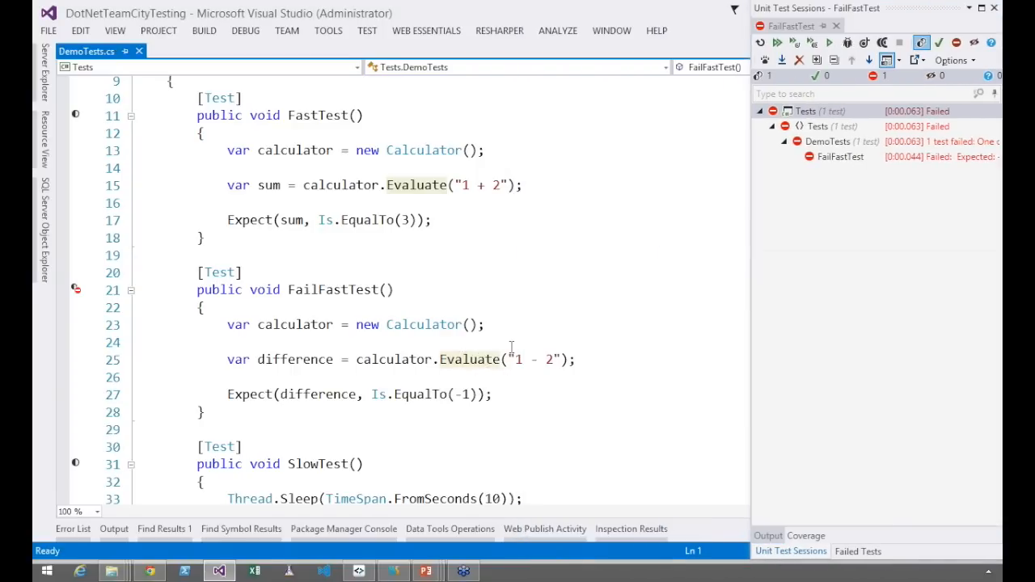
pyautogui.press('F12')
# Change the final return statement of Evaluate in Calculator.cs to leftOperand-rightOperand and save the file
pyautogui.click(365, 431)
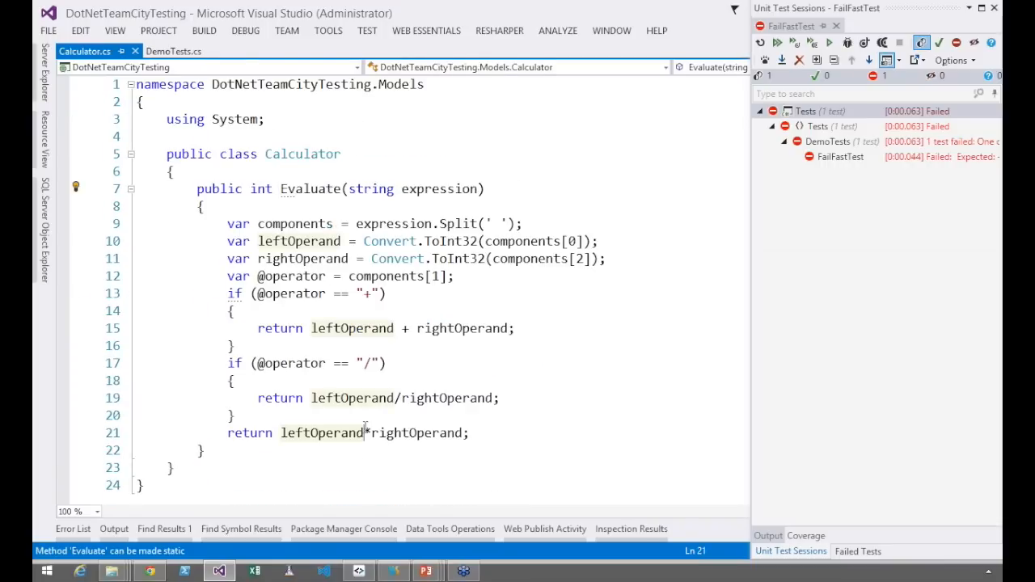
pyautogui.press('Delete')
pyautogui.write('-')
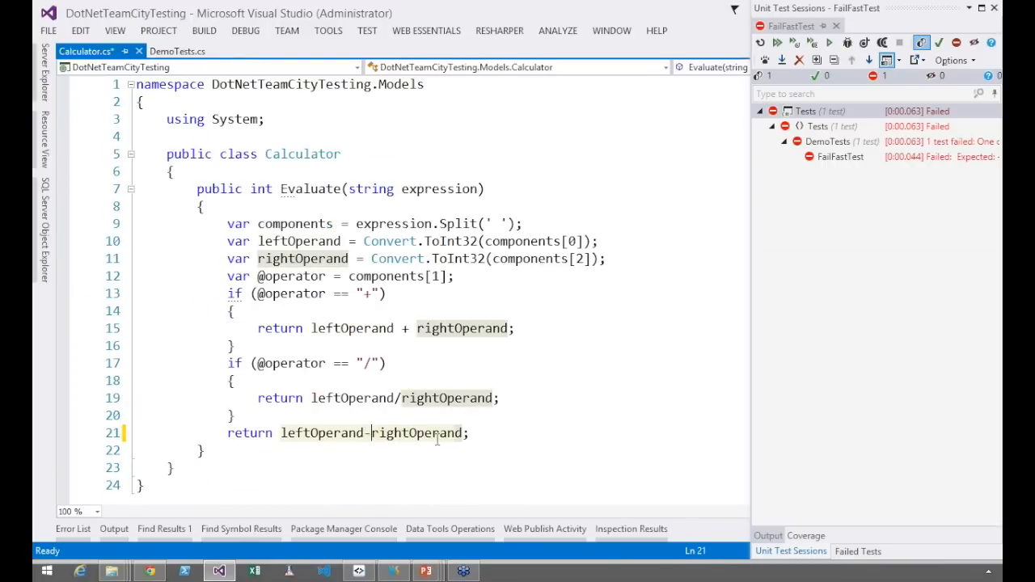
pyautogui.hotkey('ctrl', 's')
# Rerun the FailFastTest session and widen the Unit Test Sessions window to examine the test's result
pyautogui.click(777, 43)
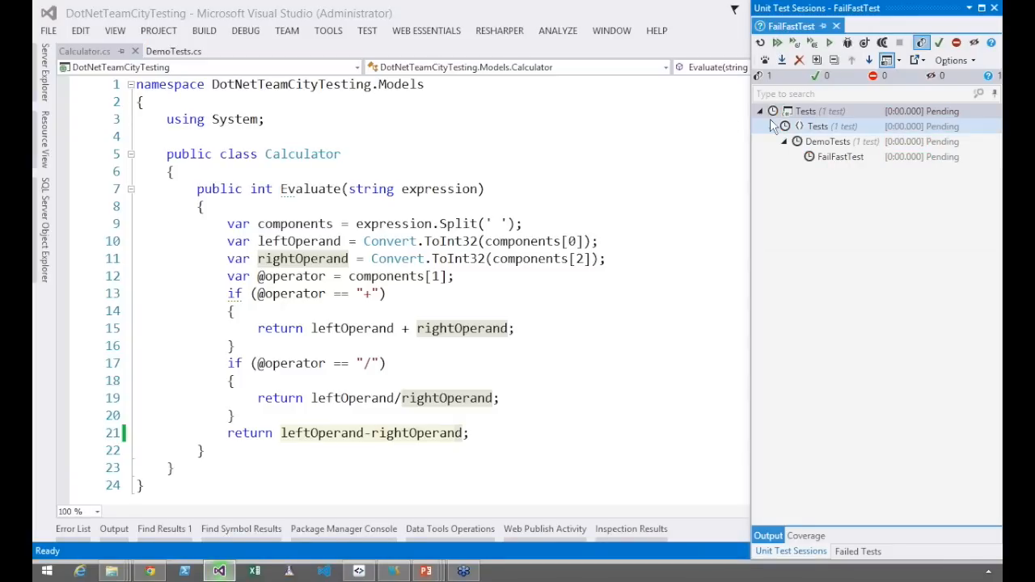
pyautogui.moveTo(752, 113); pyautogui.dragTo(631, 111)
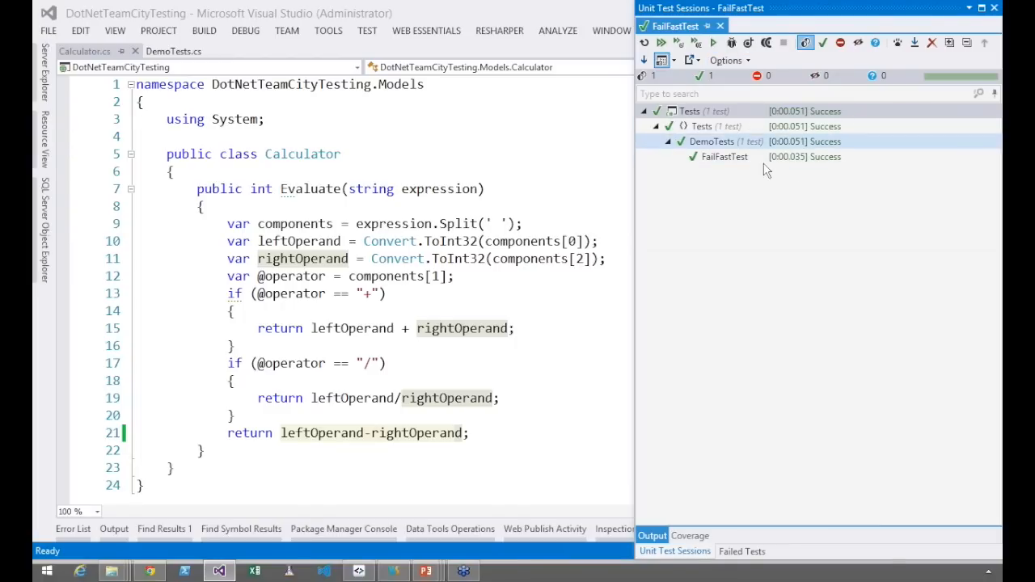
pyautogui.click(717, 161)
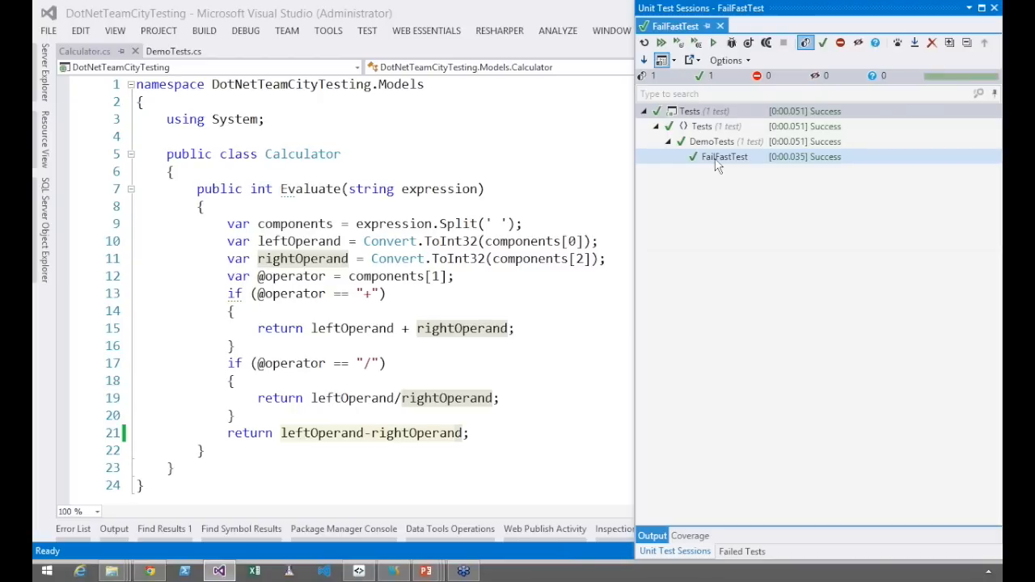
pyautogui.click(597, 155)
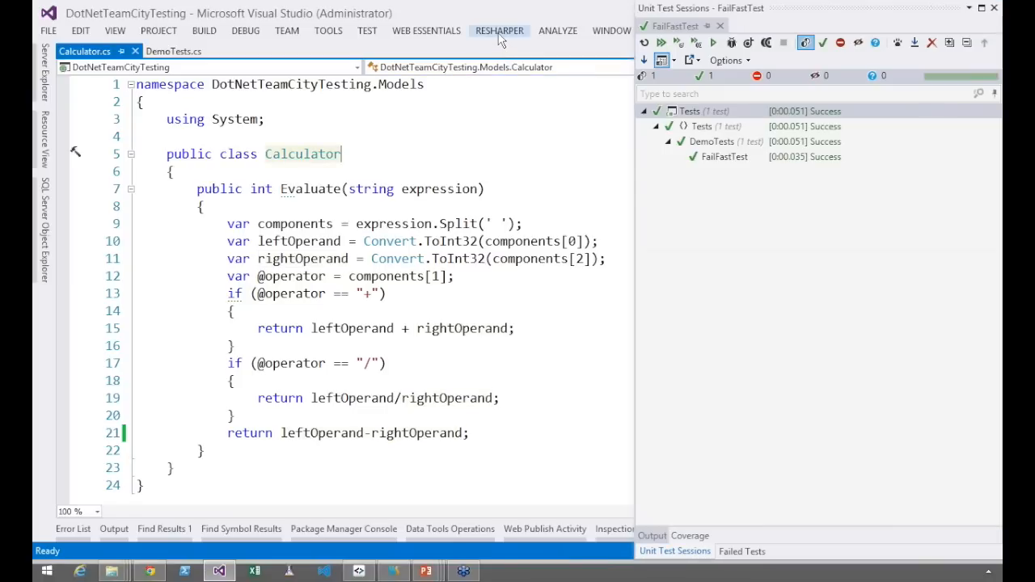
# Open TeamCity's Remote Run local changes, view the diff of Calculator.cs and move the window clear of the code
pyautogui.click(499, 31)
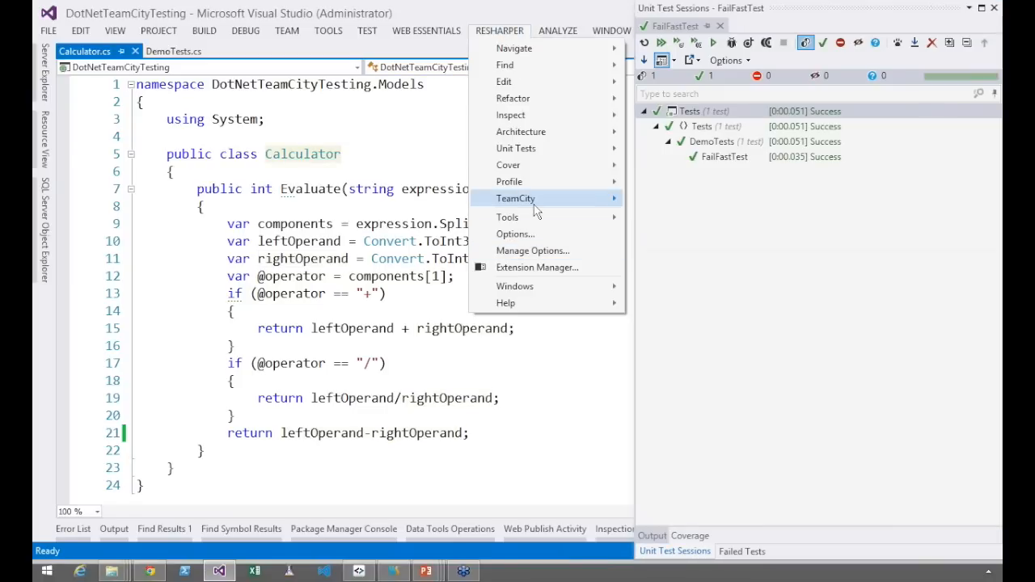
pyautogui.moveTo(582, 199)
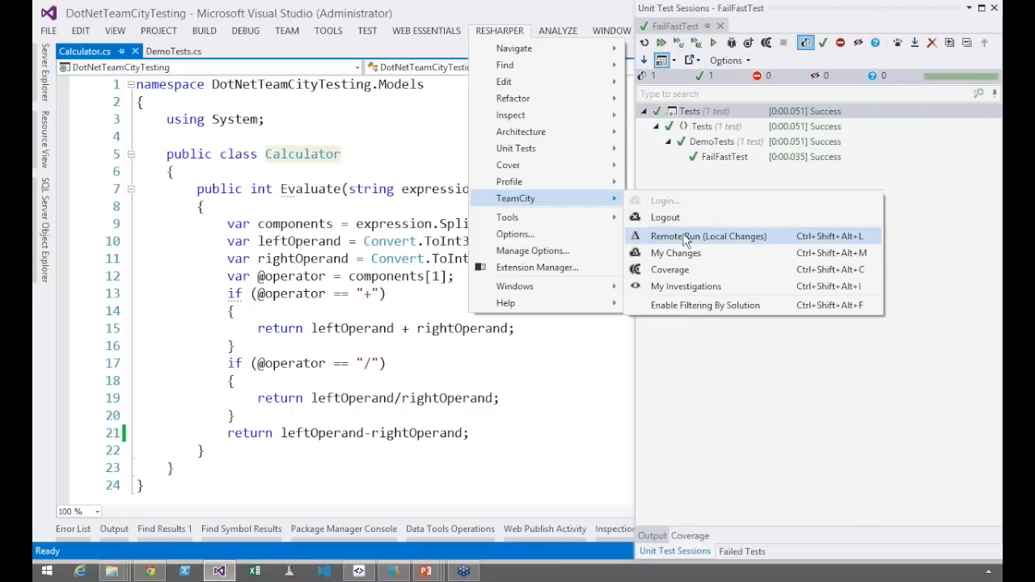
pyautogui.click(683, 236)
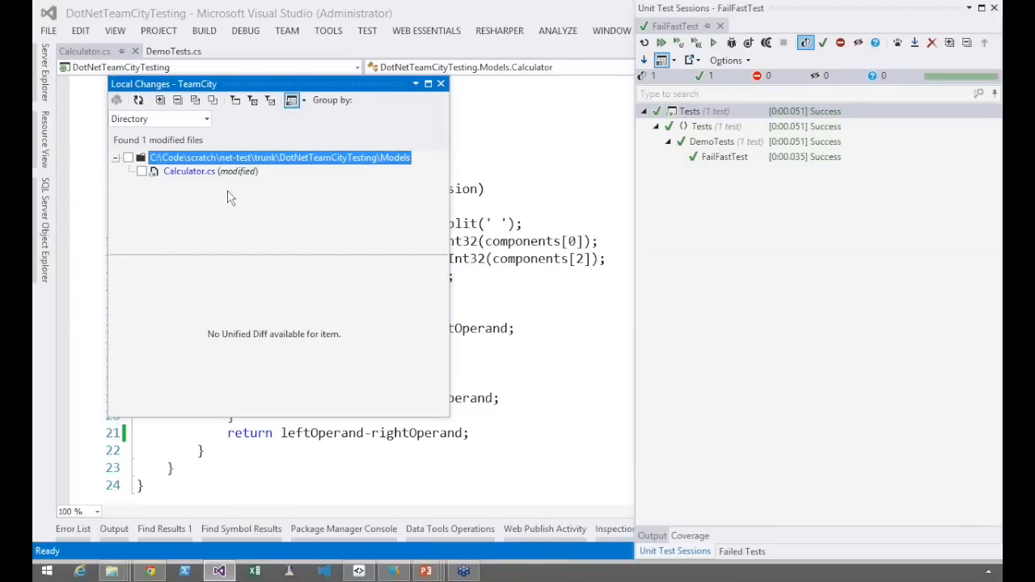
pyautogui.click(197, 172)
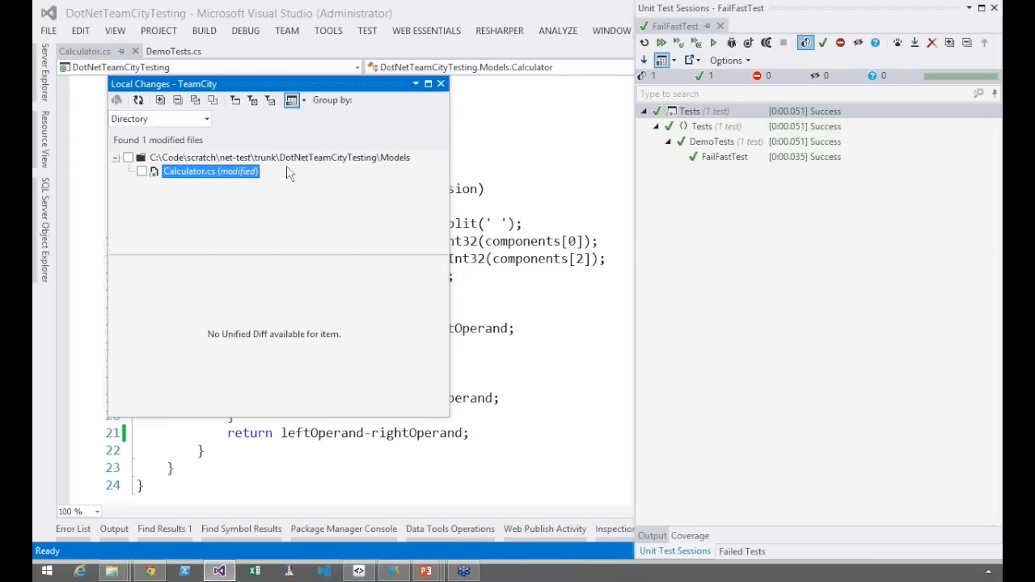
pyautogui.moveTo(176, 84); pyautogui.dragTo(647, 142)
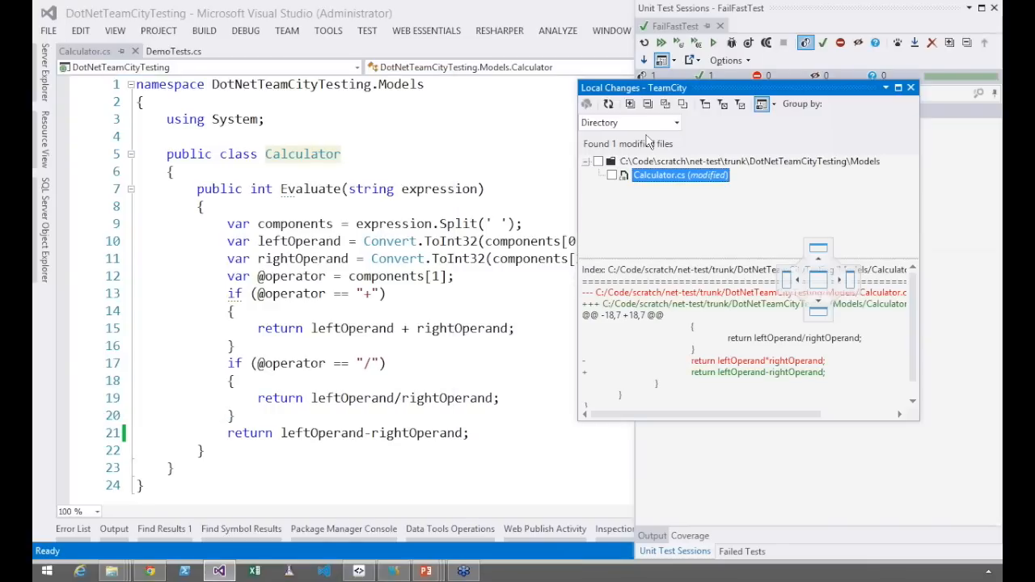
pyautogui.moveTo(648, 141); pyautogui.dragTo(679, 139)
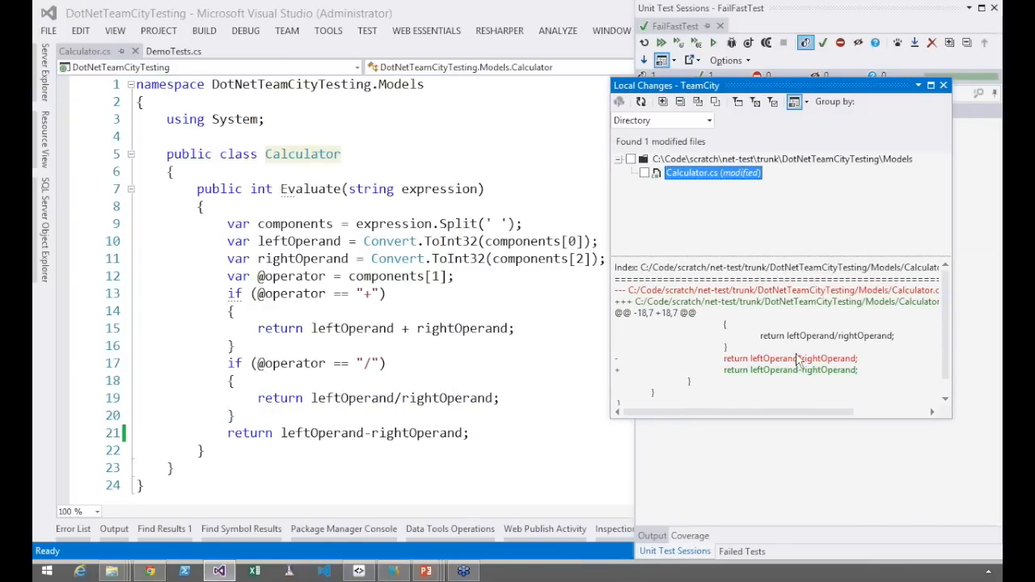
# Include Calculator.cs in the remote run, enlarge the Local Changes window and open the personal build dialog
pyautogui.click(645, 173)
pyautogui.moveTo(767, 420); pyautogui.dragTo(772, 490)
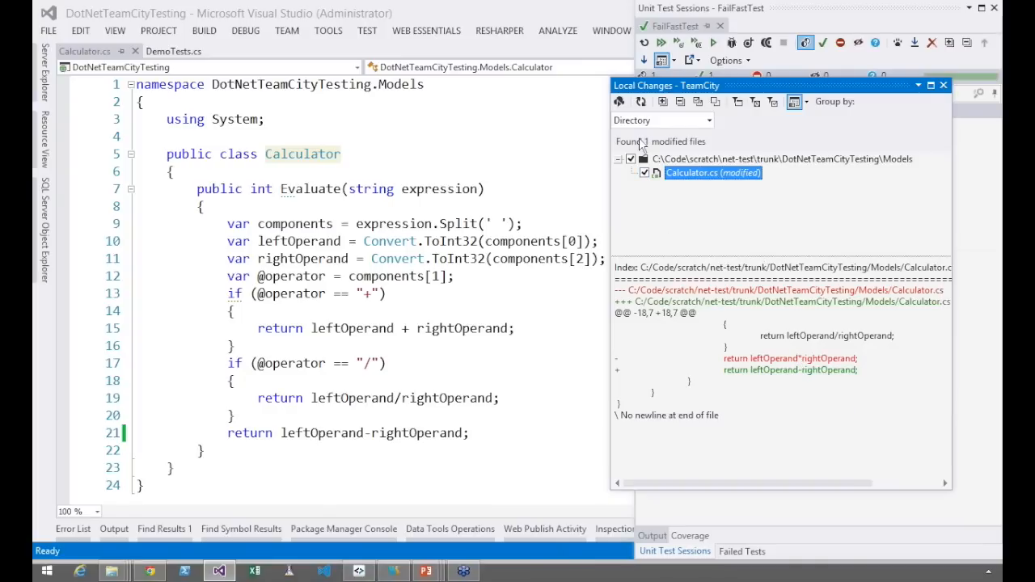
pyautogui.click(619, 102)
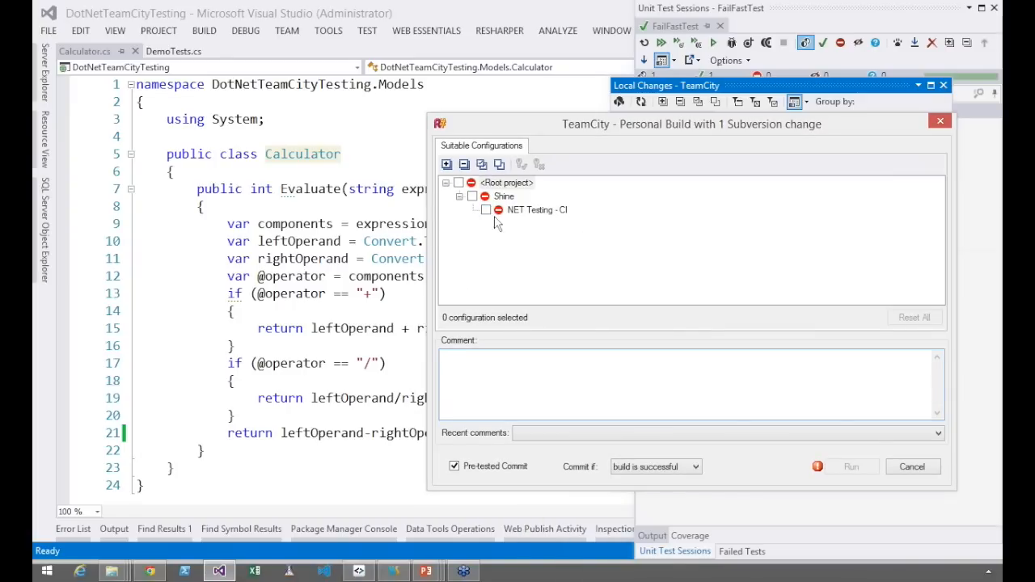
# Select the NET Testing - CI configuration for the personal build and enter the comment "See if this fixes test"
pyautogui.click(487, 210)
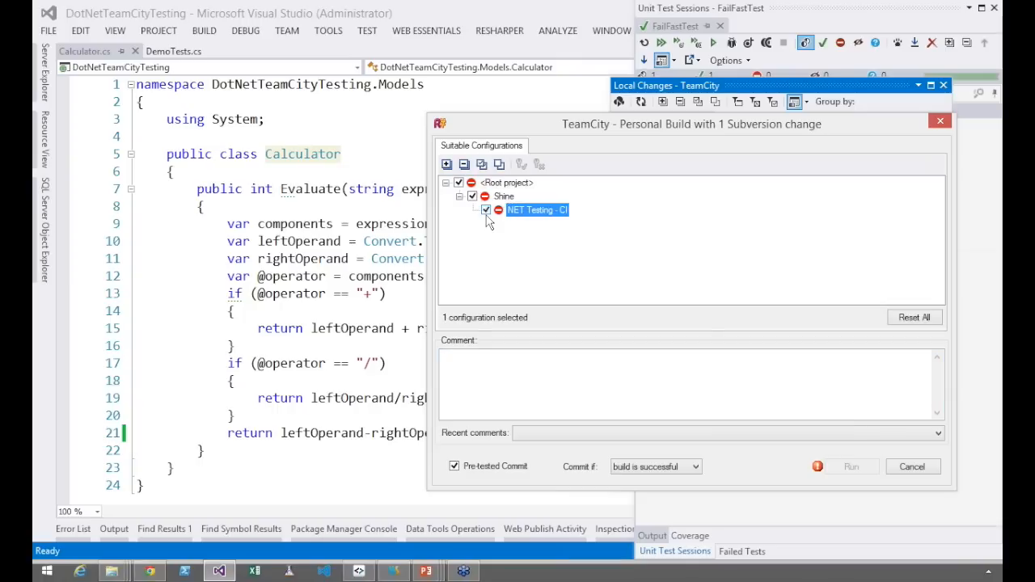
pyautogui.click(498, 392)
pyautogui.write('See if ')
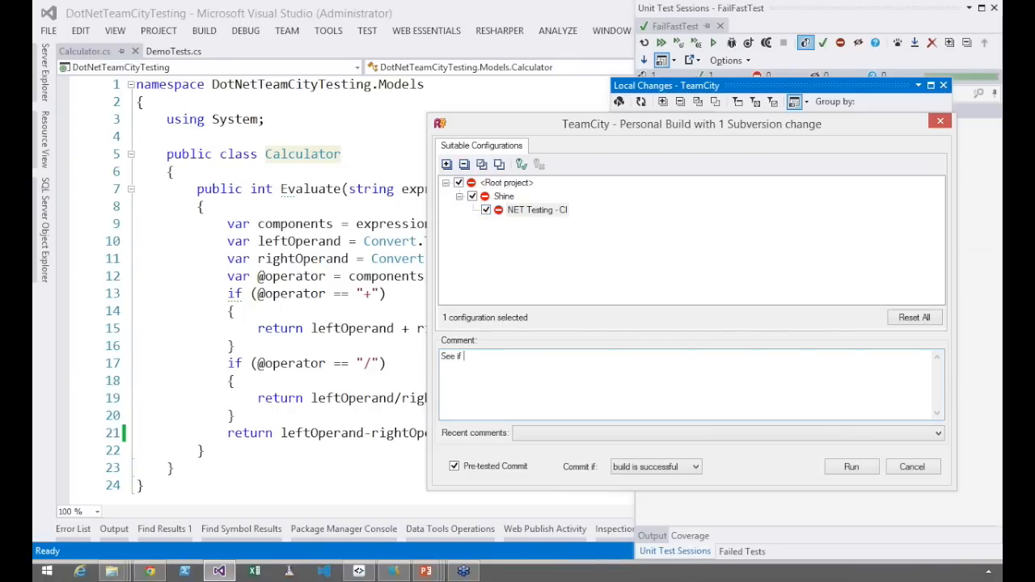
pyautogui.write('this fixes test')
# Keep Pre-tested Commit enabled, set it to commit if no new tests failed, and run the personal build
pyautogui.click(475, 469)
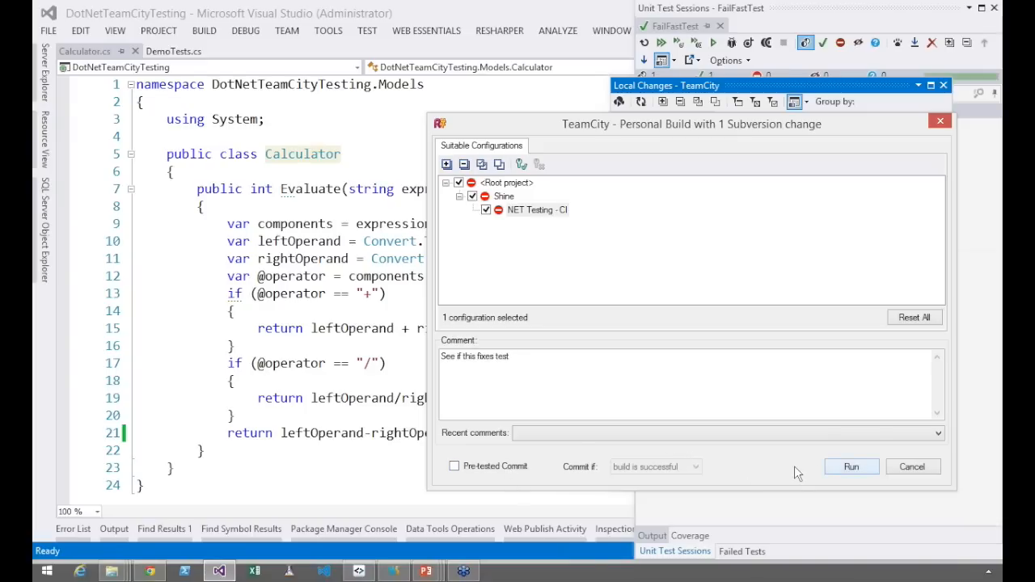
pyautogui.click(521, 470)
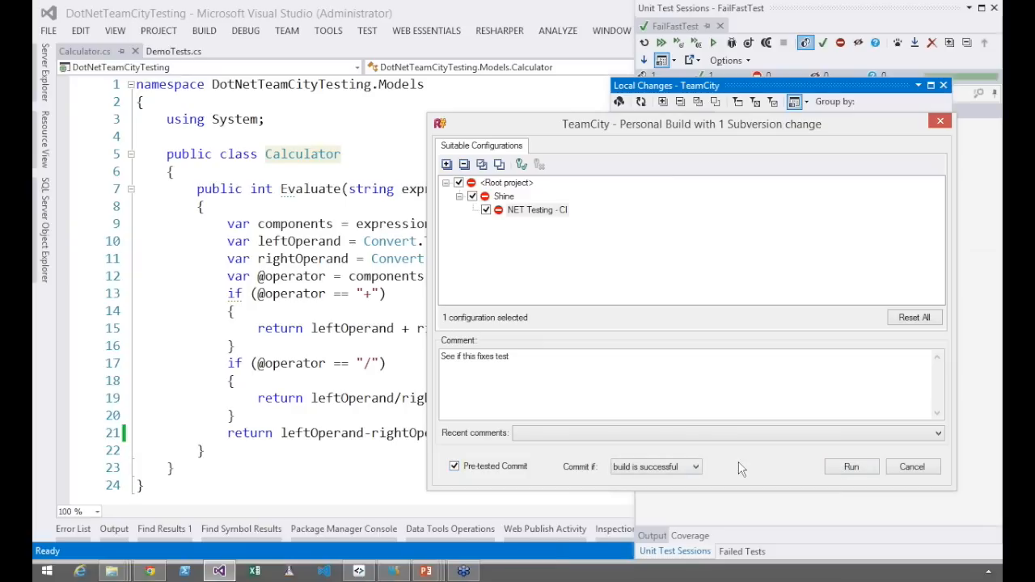
pyautogui.click(690, 469)
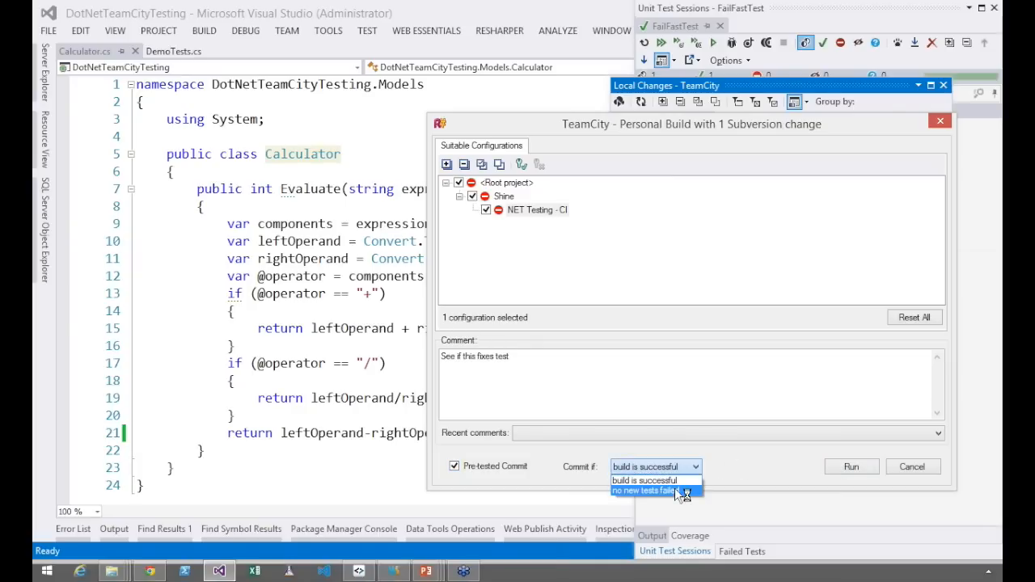
pyautogui.click(674, 488)
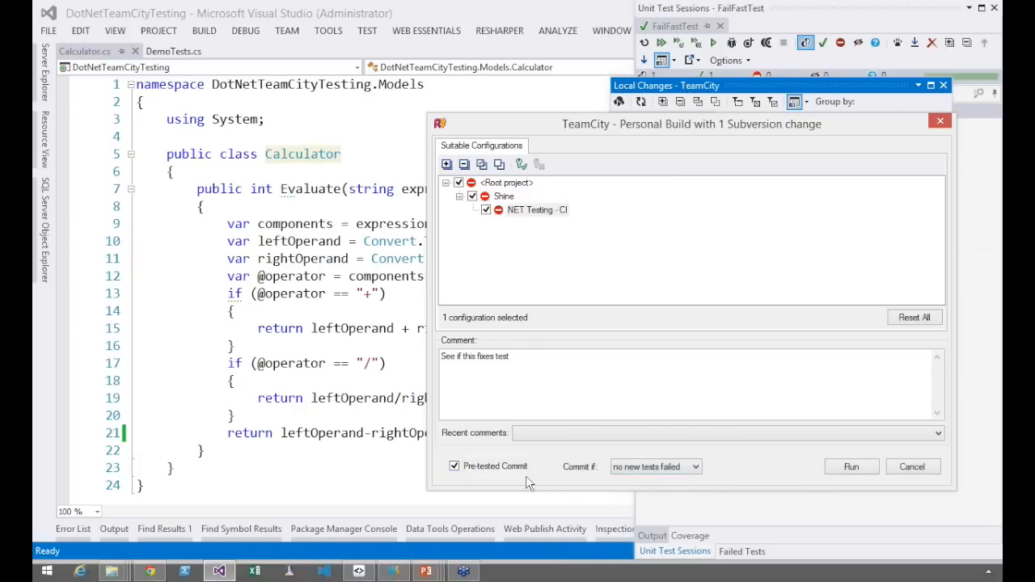
pyautogui.click(851, 475)
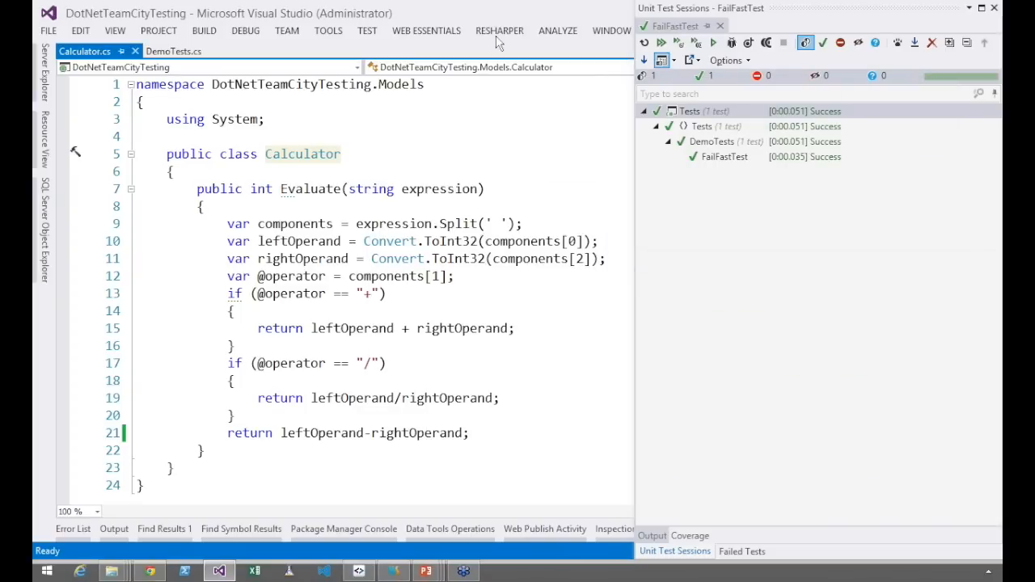
# Open TeamCity's My Changes, expand today's changes and select the pre-tested commit "See if this fixes test"
pyautogui.click(497, 33)
pyautogui.moveTo(567, 199)
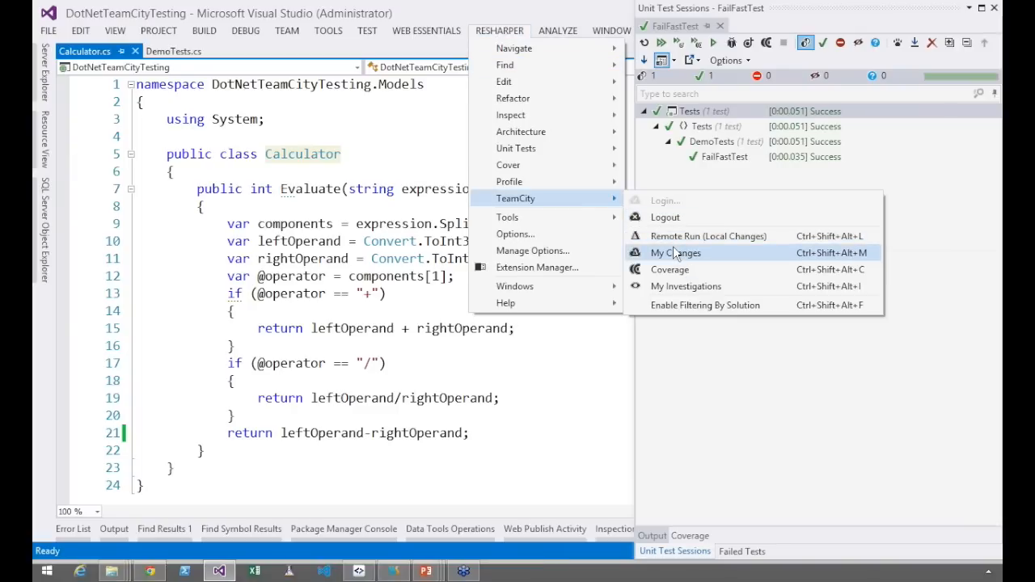
pyautogui.click(675, 253)
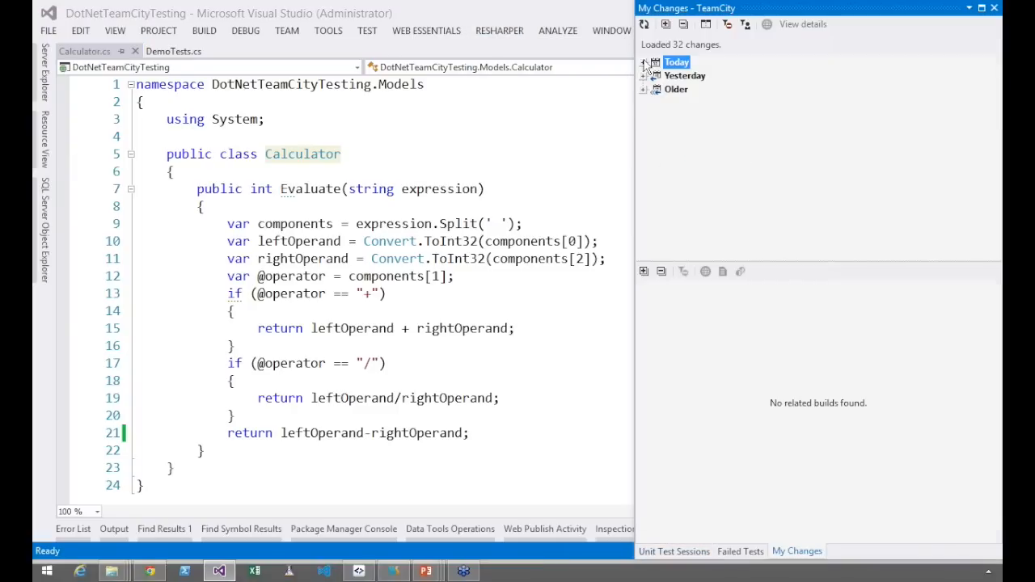
pyautogui.click(645, 63)
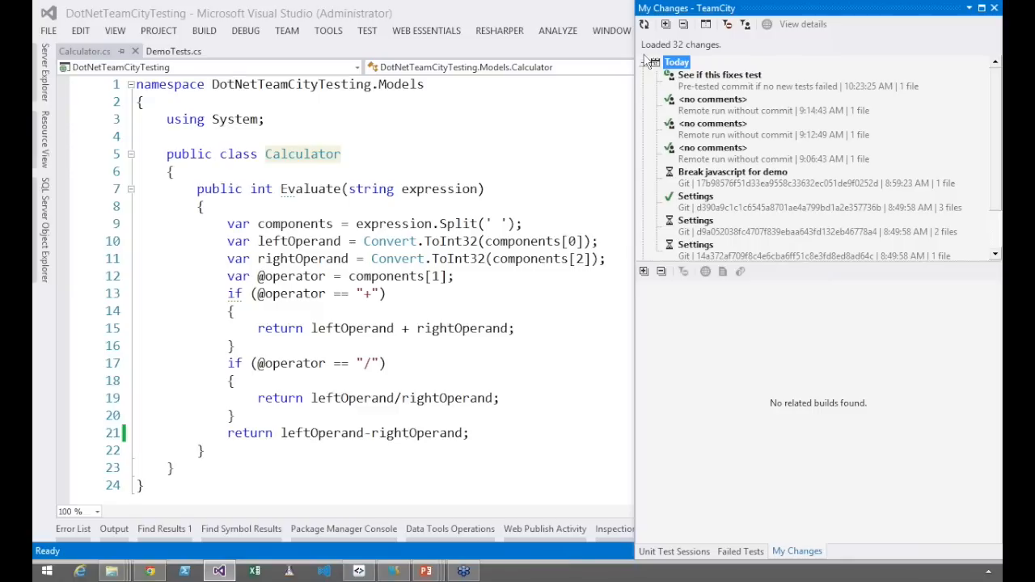
pyautogui.click(726, 87)
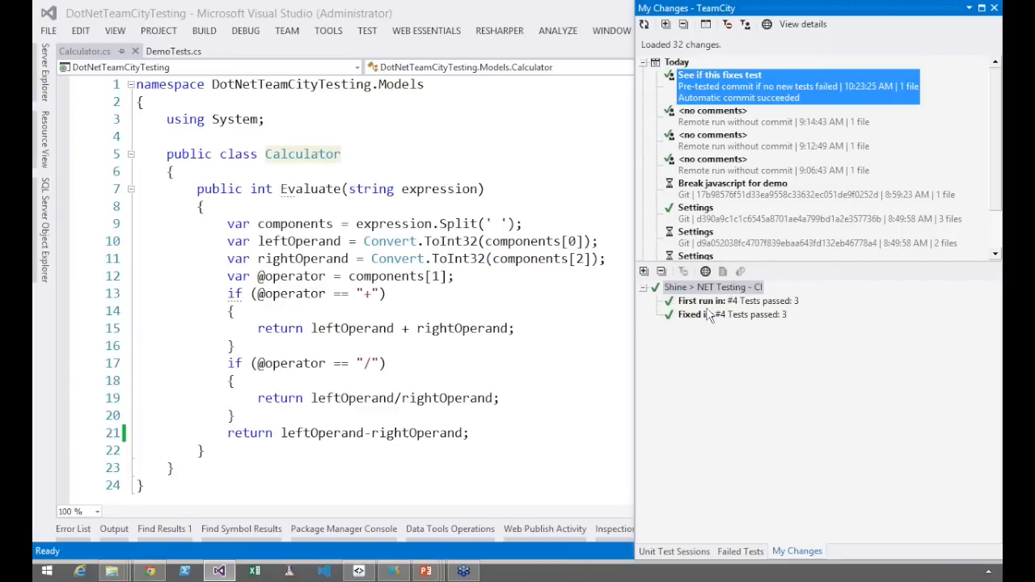
# Check the first-run build of the pre-tested commit and open the change's details in the TeamCity web interface
pyautogui.click(777, 301)
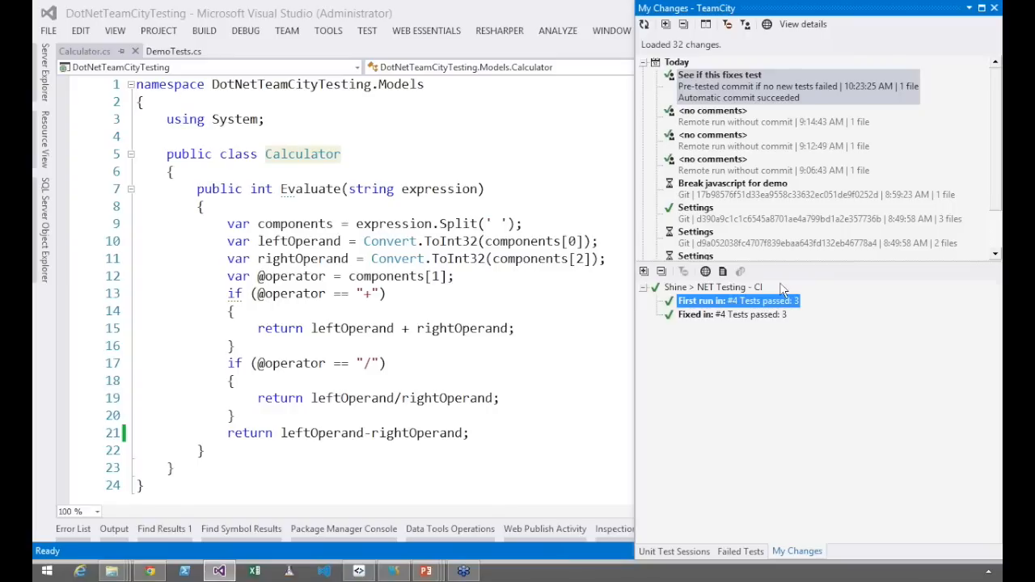
pyautogui.click(788, 87)
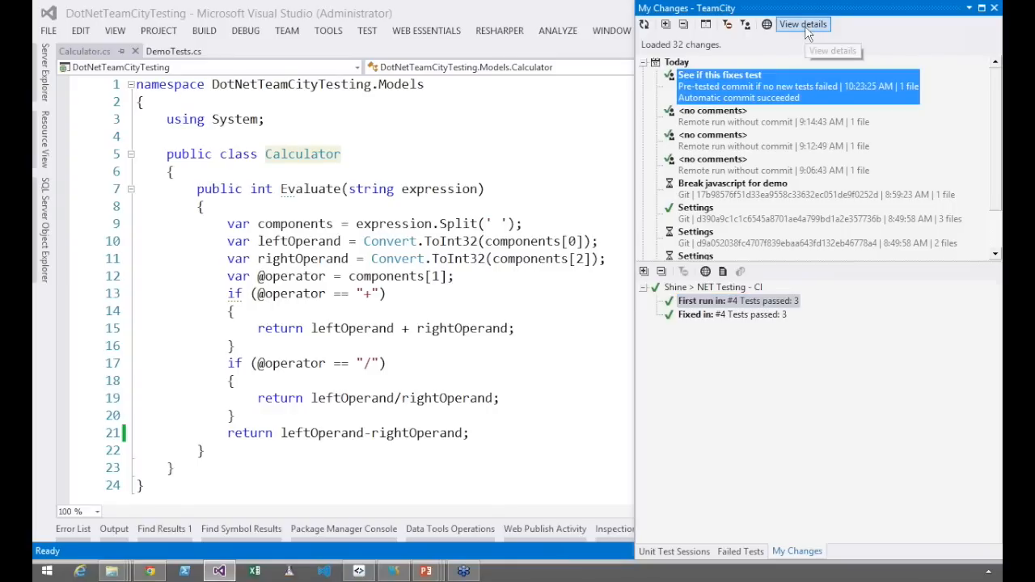
pyautogui.rightClick(746, 83)
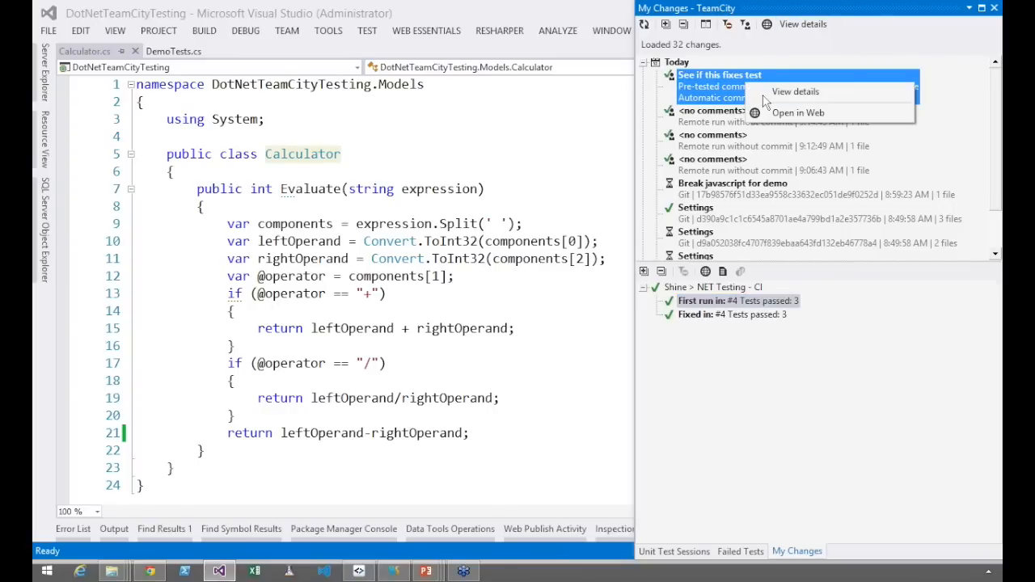
pyautogui.click(789, 114)
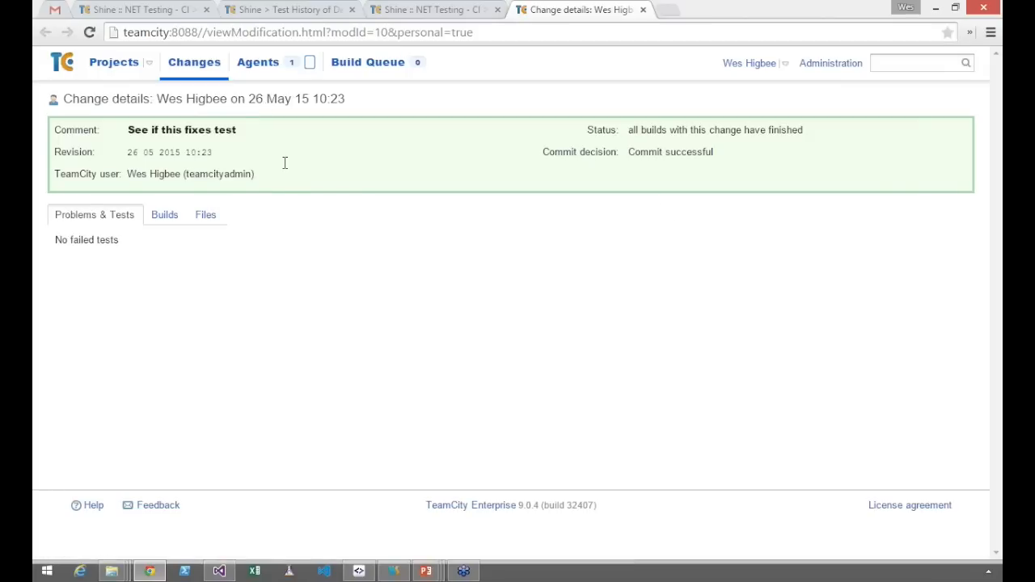
# Open the NET Testing - CI build history from the projects overview and examine the status details of personal build #4
pyautogui.click(114, 62)
pyautogui.click(167, 160)
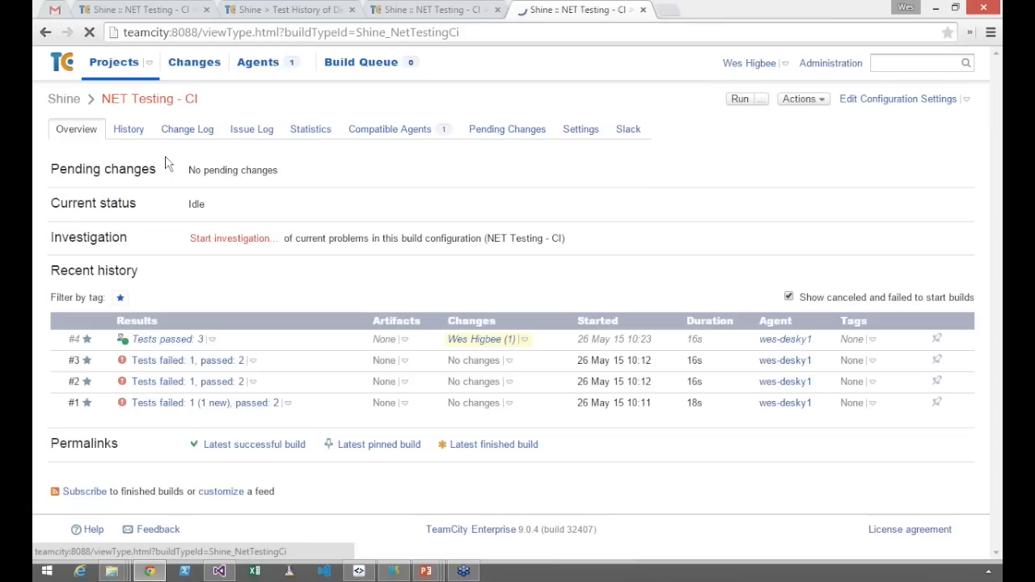
pyautogui.click(46, 33)
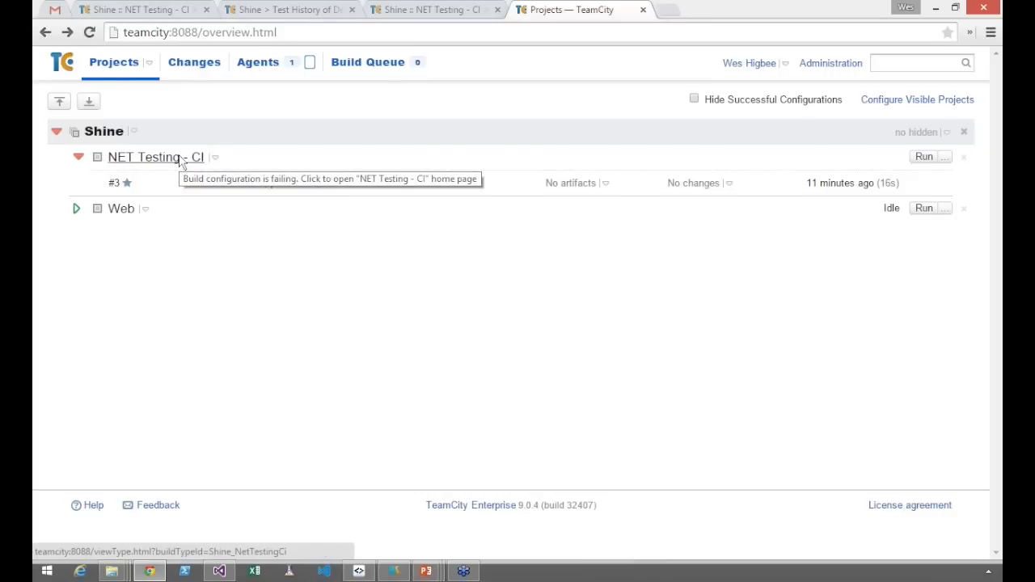
pyautogui.click(180, 159)
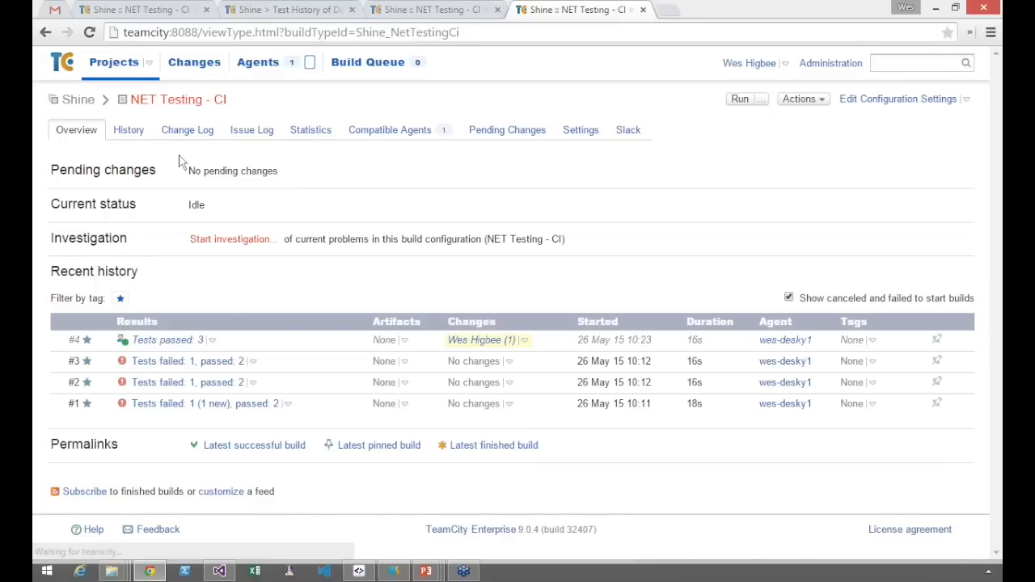
pyautogui.click(125, 133)
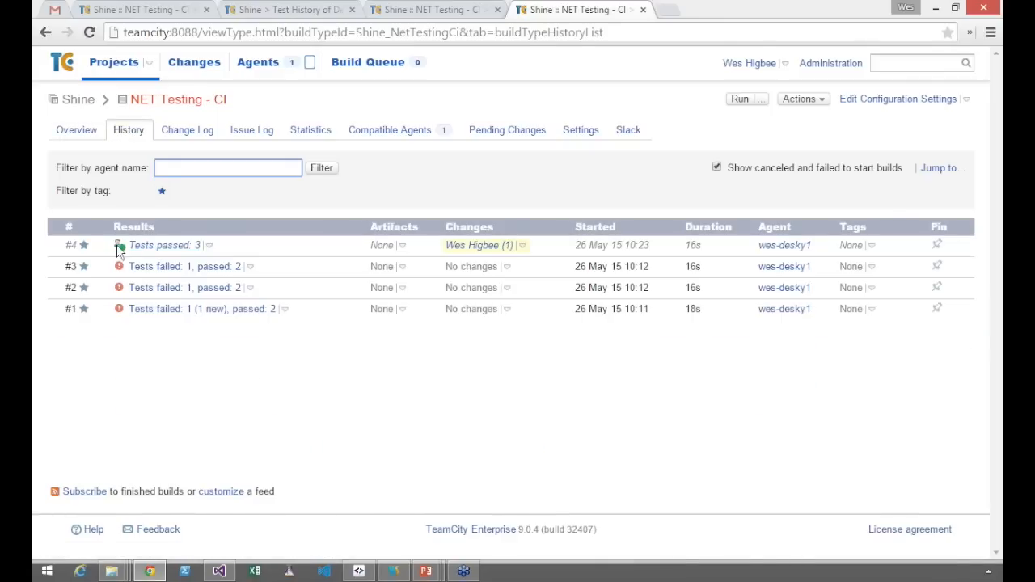
pyautogui.moveTo(119, 251)
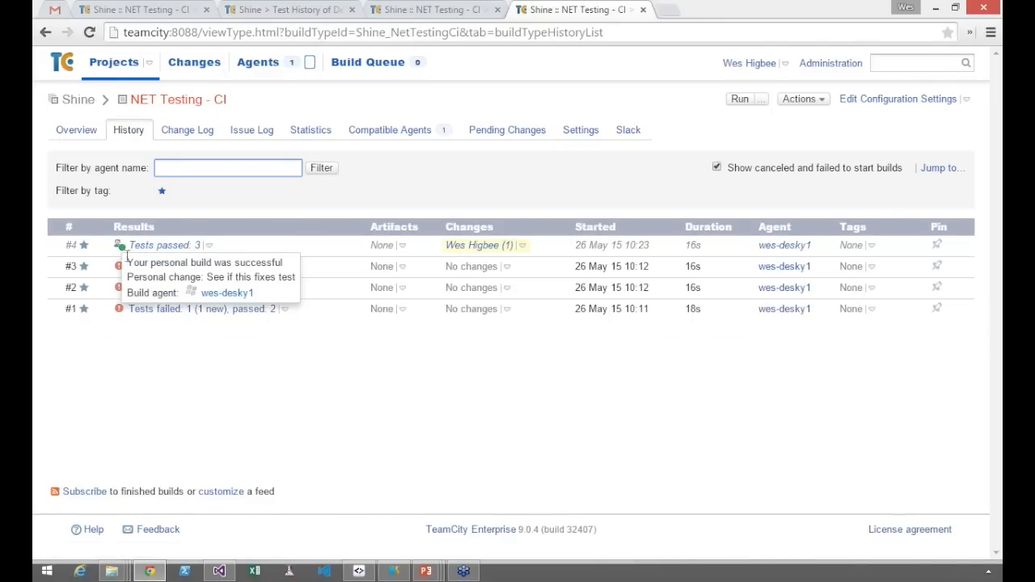
pyautogui.moveTo(208, 277); pyautogui.dragTo(294, 277)
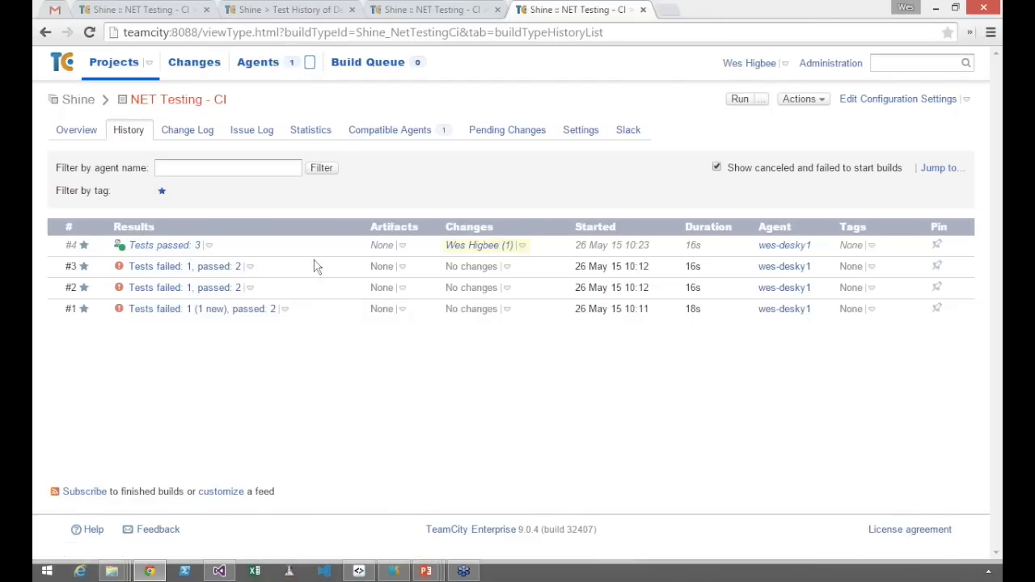
# Check NET Testing - CI in the projects overview, open its build overview and dismiss the Java update notification
pyautogui.click(144, 101)
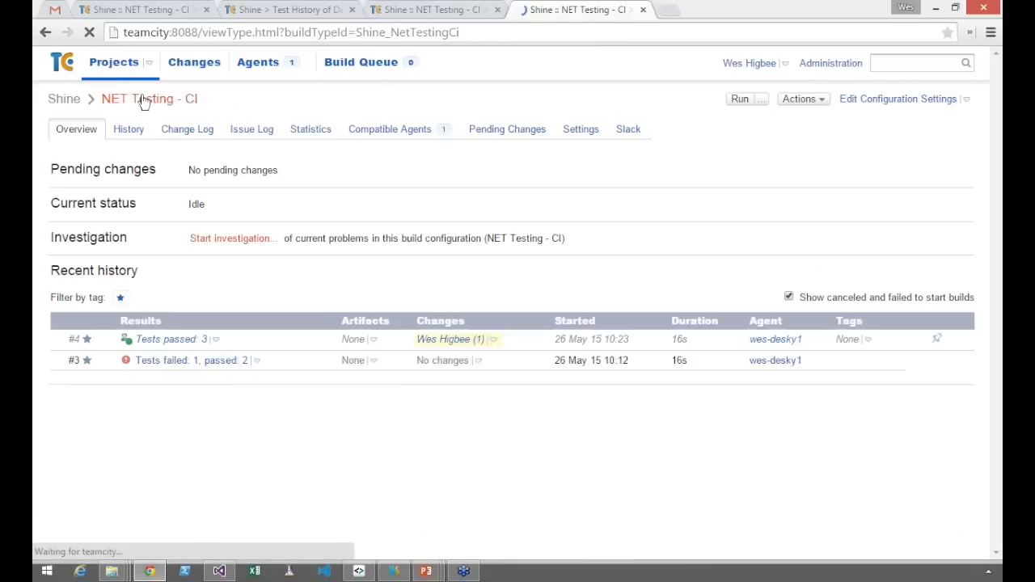
pyautogui.click(114, 74)
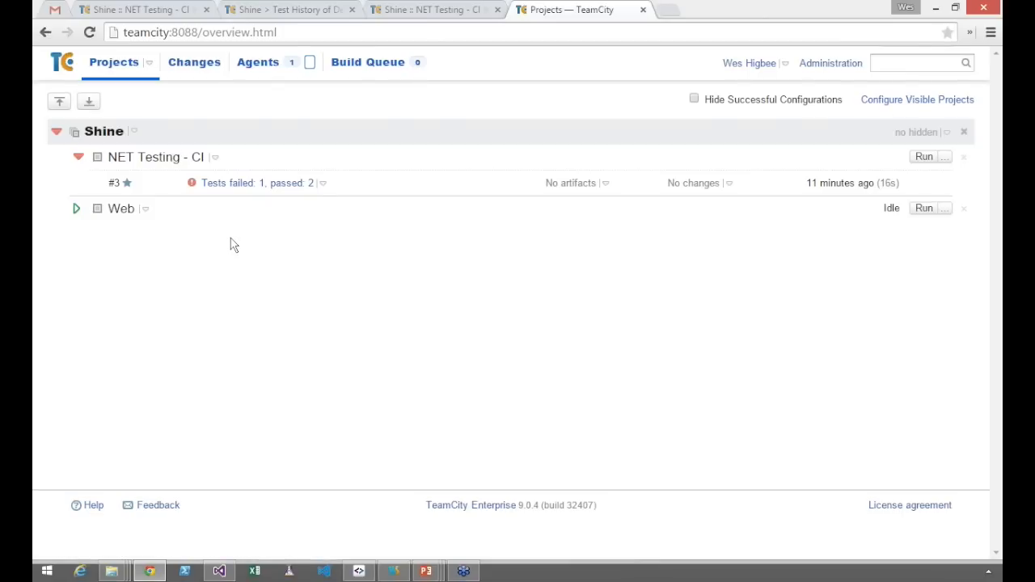
pyautogui.hotkey('alt', 'Tab')
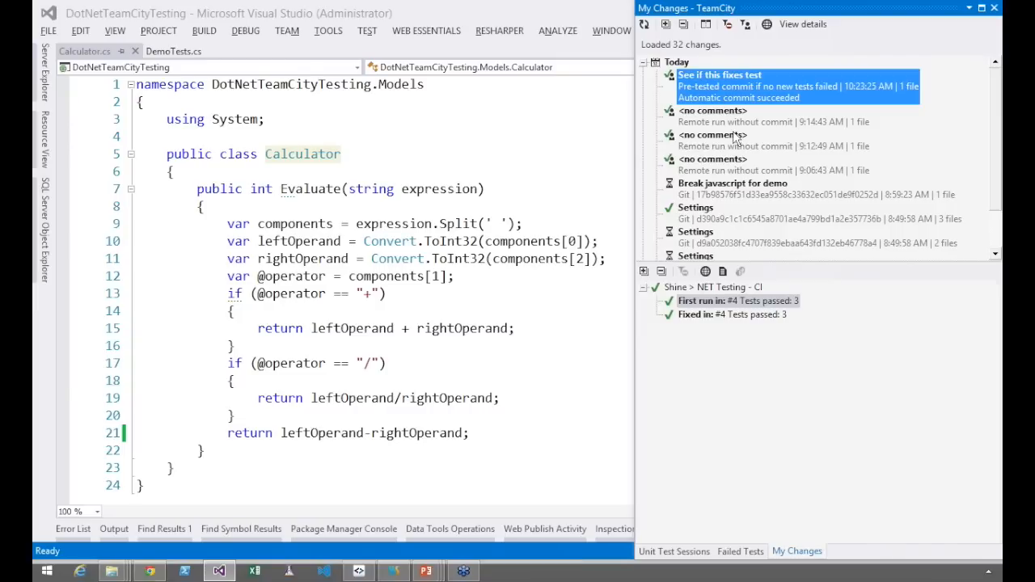
pyautogui.hotkey('alt', 'Tab')
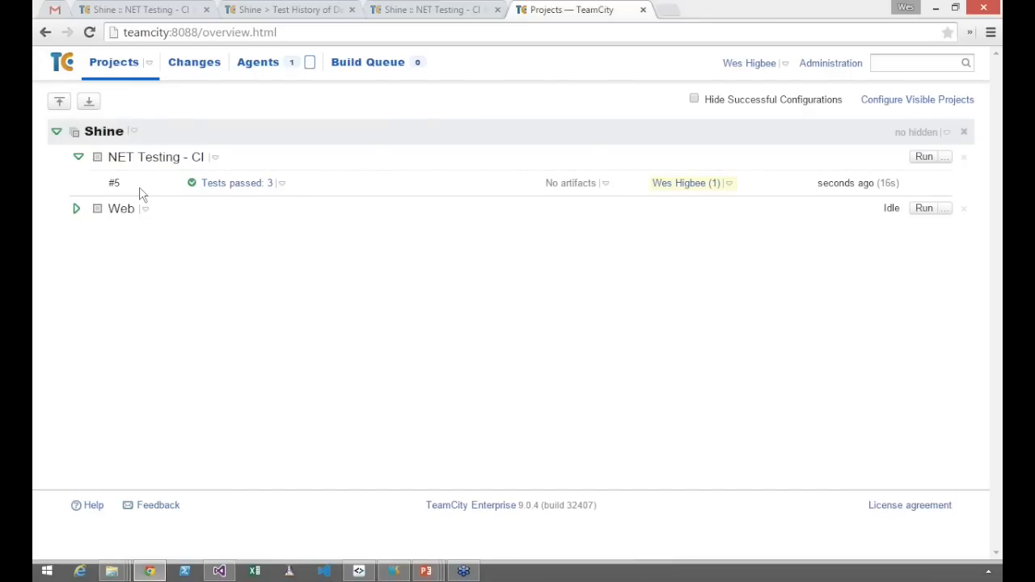
pyautogui.click(142, 160)
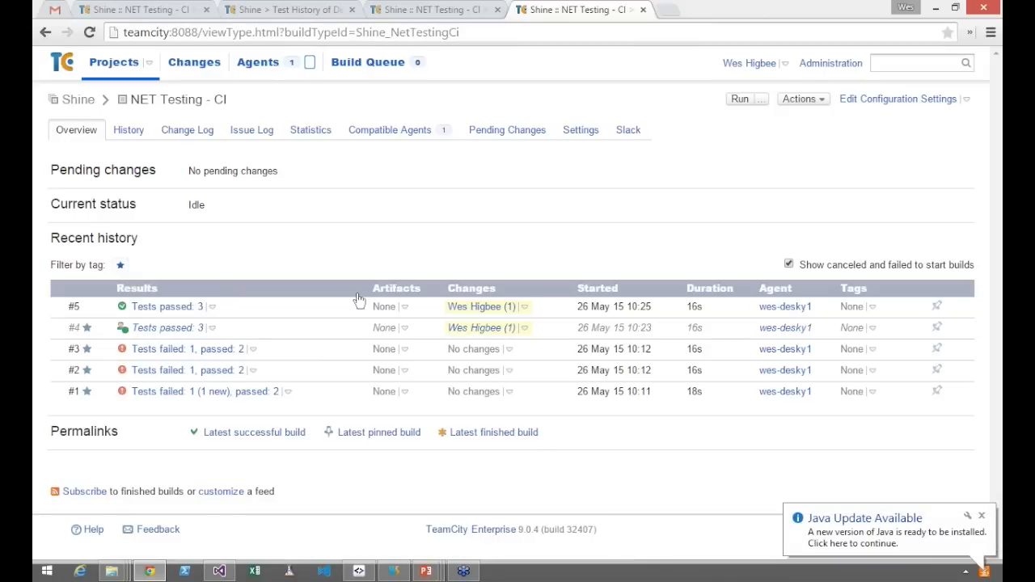
pyautogui.click(982, 515)
# Switch to Visual Studio, inspect the Subversion change "See if this fixes test" in My Changes, and switch back to Chrome
pyautogui.moveTo(231, 573)
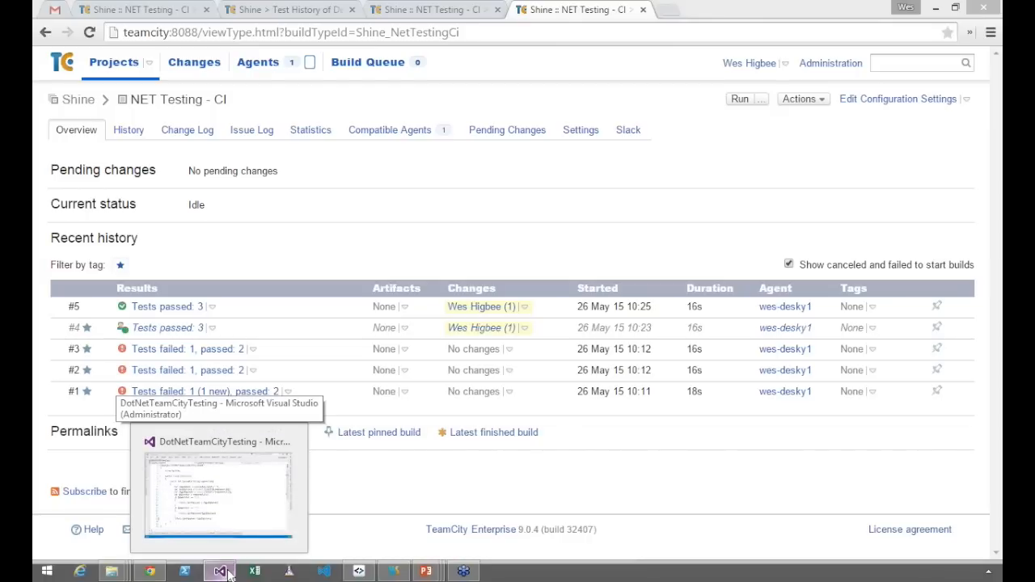
pyautogui.click(222, 572)
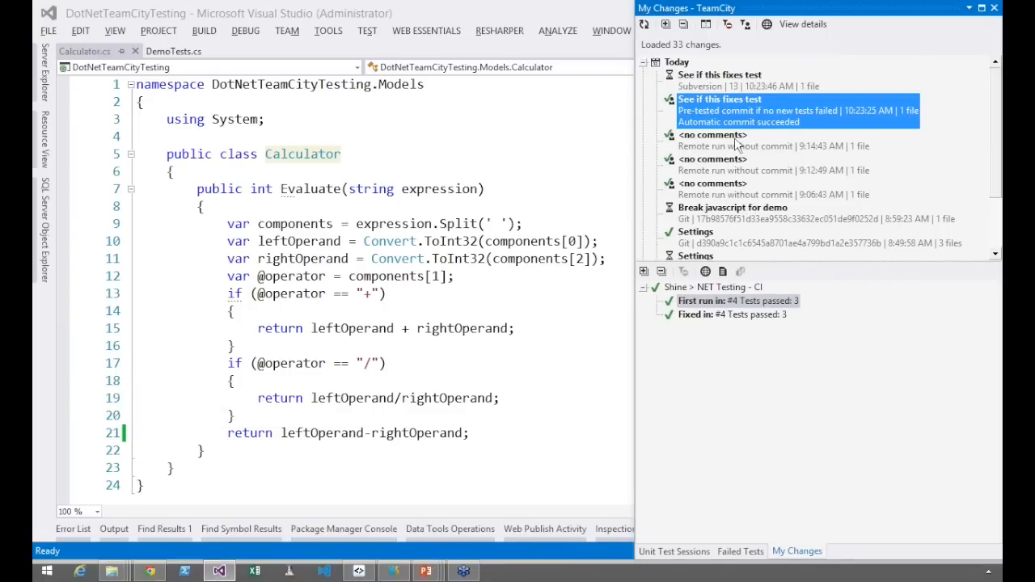
pyautogui.scroll(-1, 736, 143)
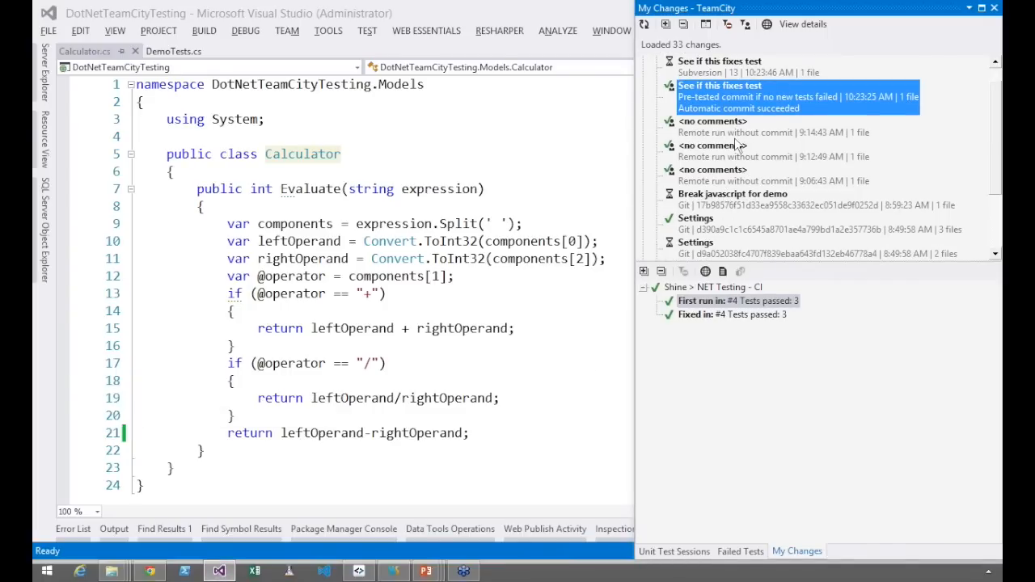
pyautogui.scroll(1, 736, 144)
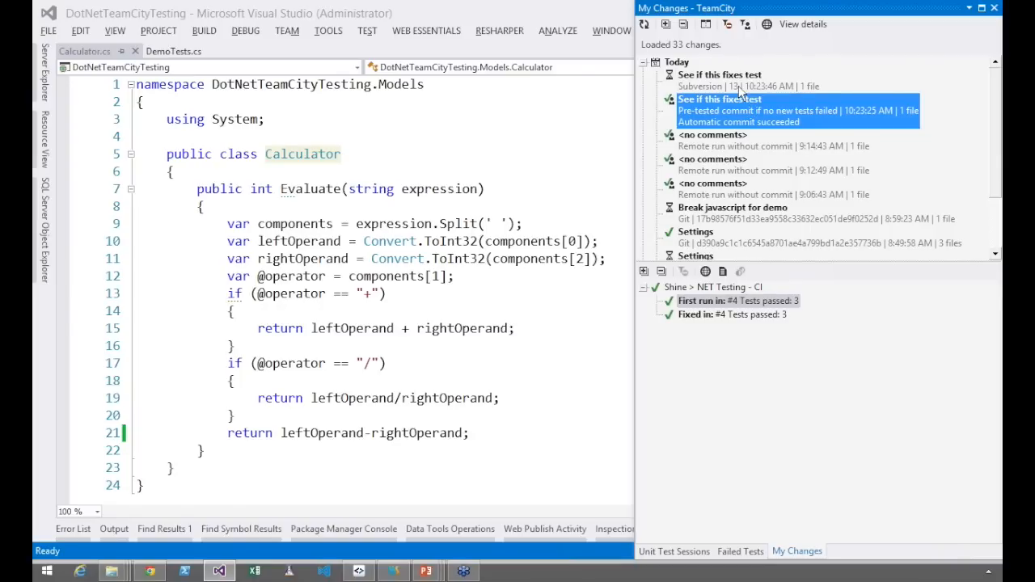
pyautogui.click(745, 84)
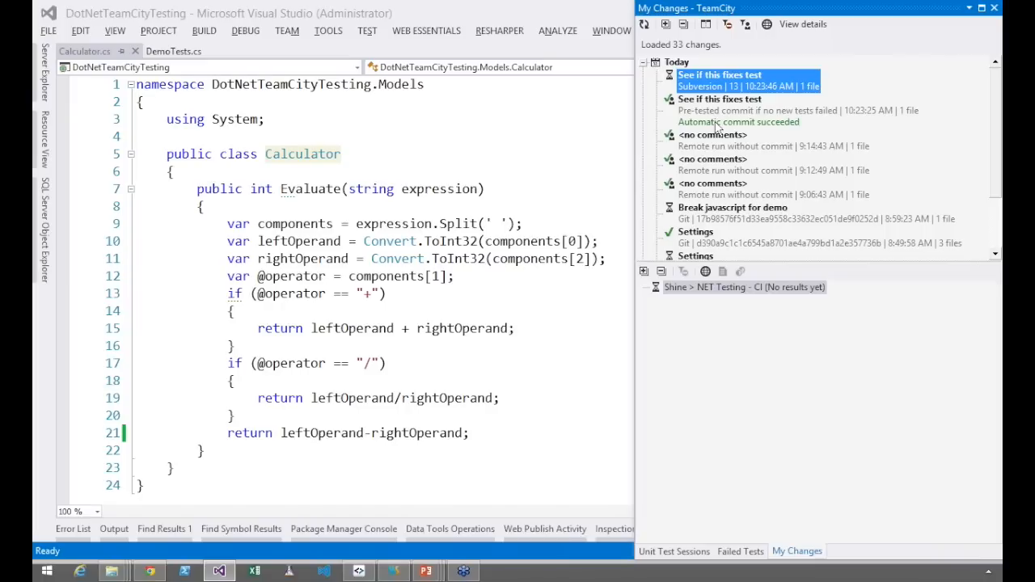
pyautogui.hotkey('alt', 'Tab')
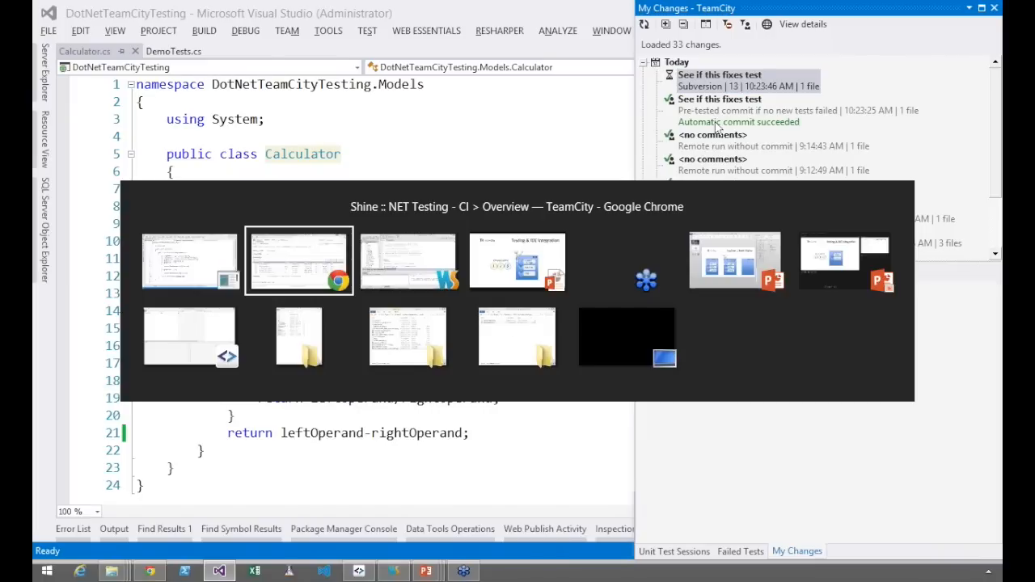
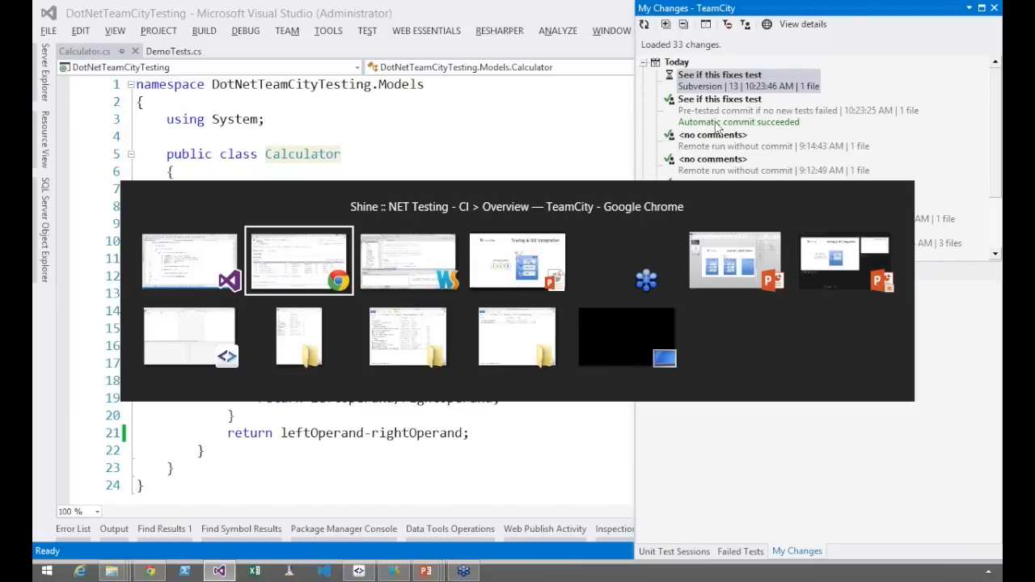
# Switch to Chrome, edit the NUnit build step of NET Testing - CI to use JetBrains dotCover as .NET coverage tool, and save it
pyautogui.hotkey('alt', 'Tab')
pyautogui.click(882, 107)
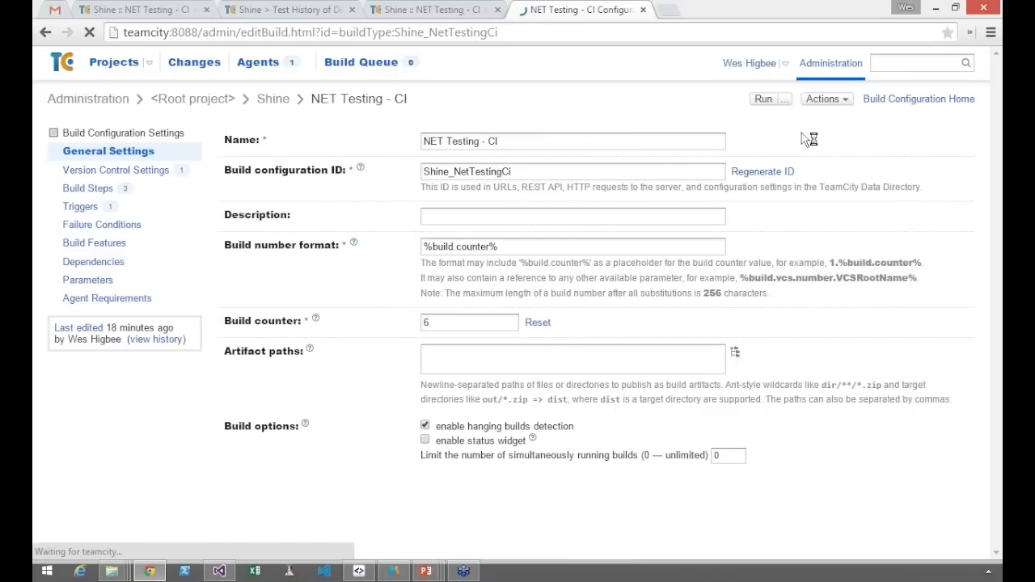
pyautogui.click(306, 370)
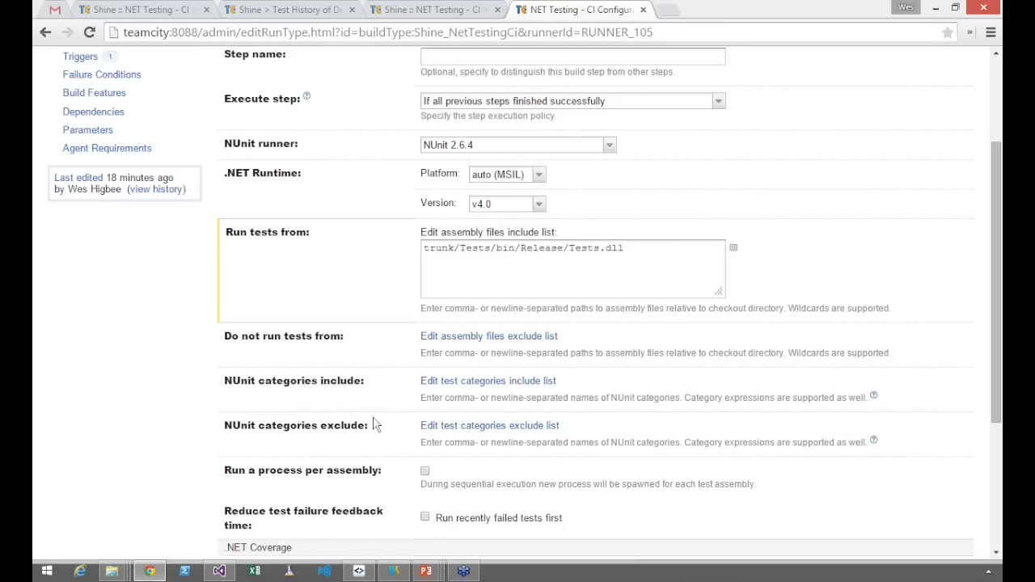
pyautogui.scroll(-1, 453, 427)
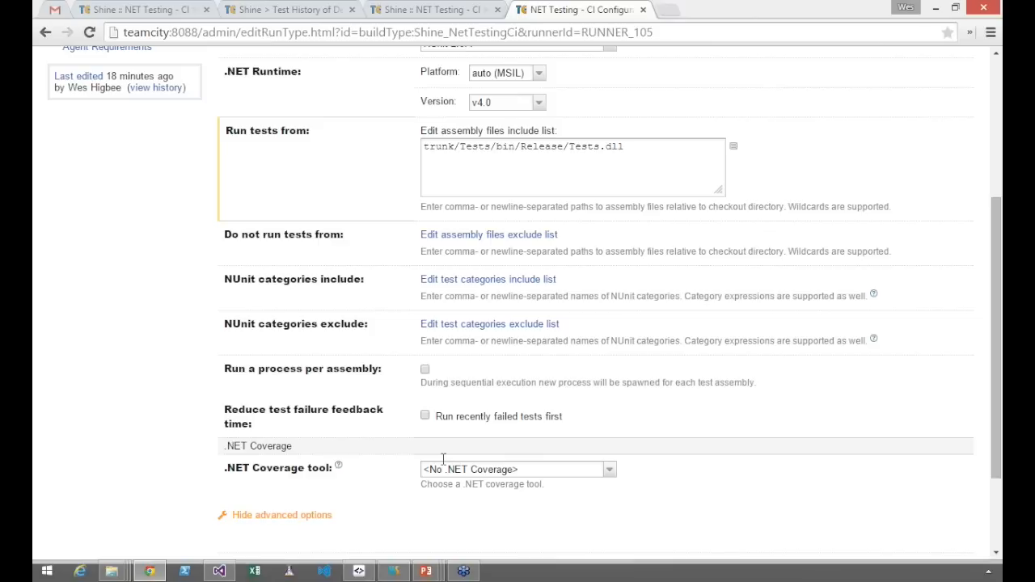
pyautogui.click(444, 469)
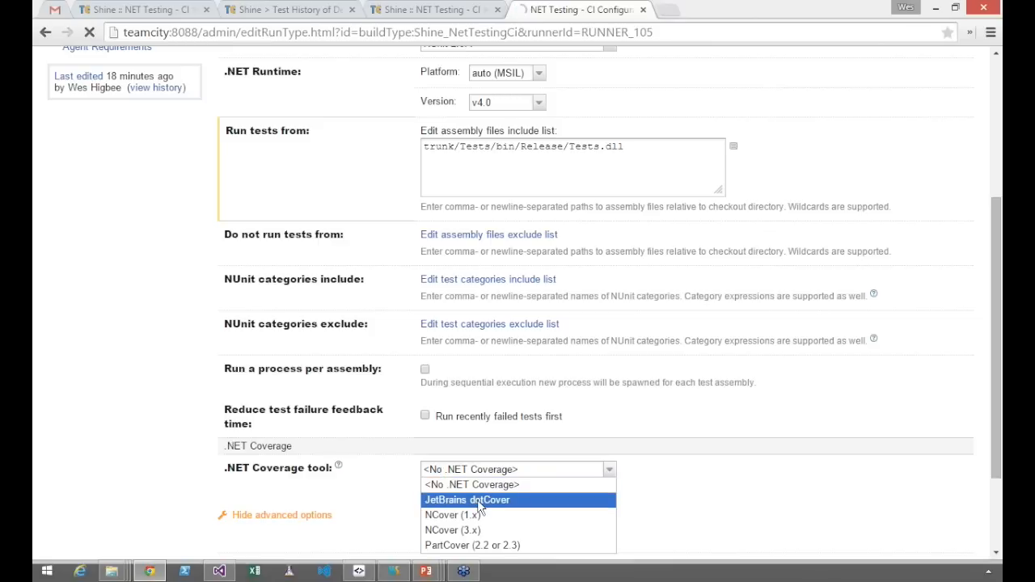
pyautogui.click(477, 500)
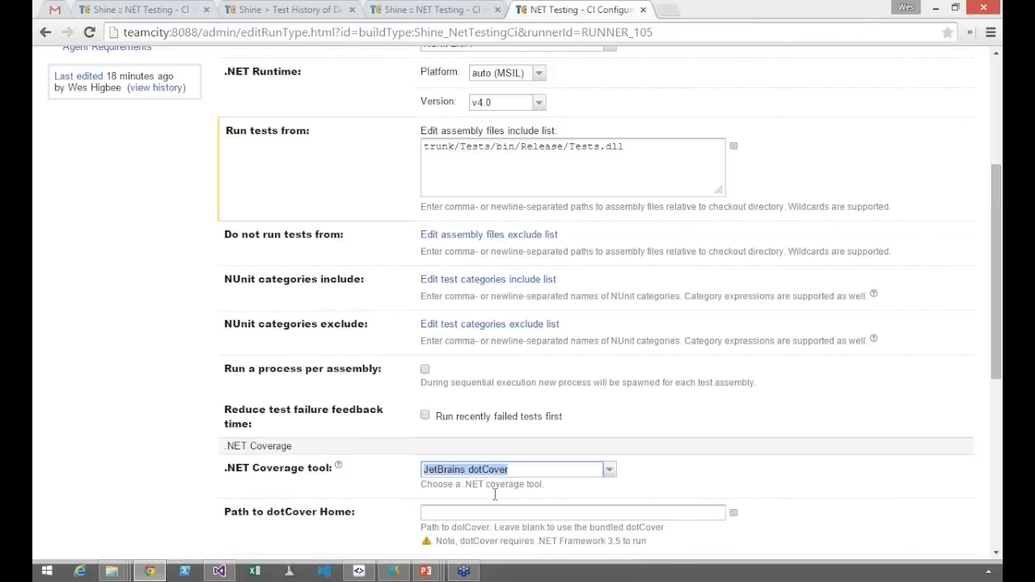
pyautogui.press('Return')
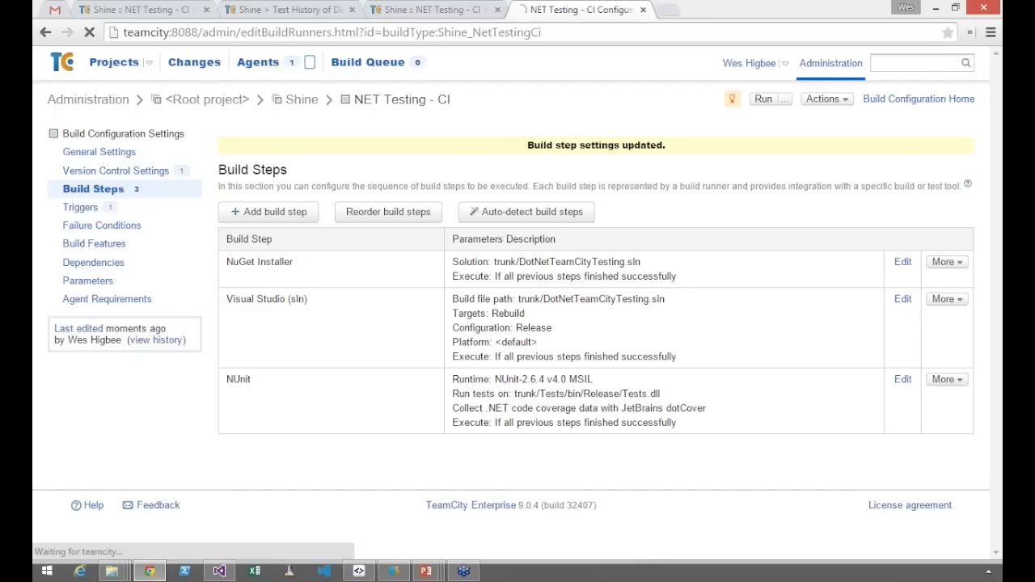
# Run NET Testing - CI, open its build overview, and refresh My Changes in Visual Studio
pyautogui.click(770, 100)
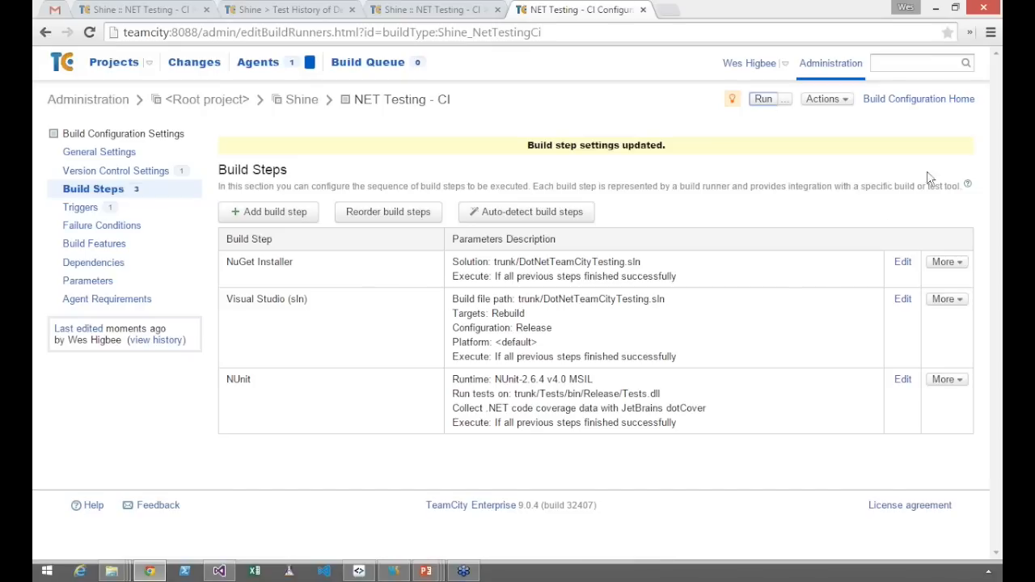
pyautogui.click(919, 98)
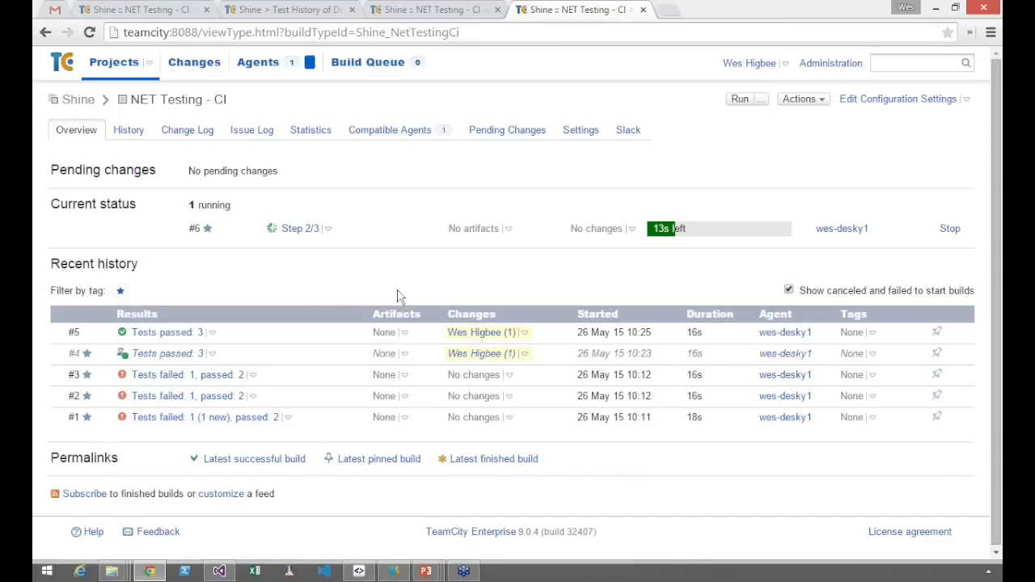
pyautogui.hotkey('alt', 'Tab')
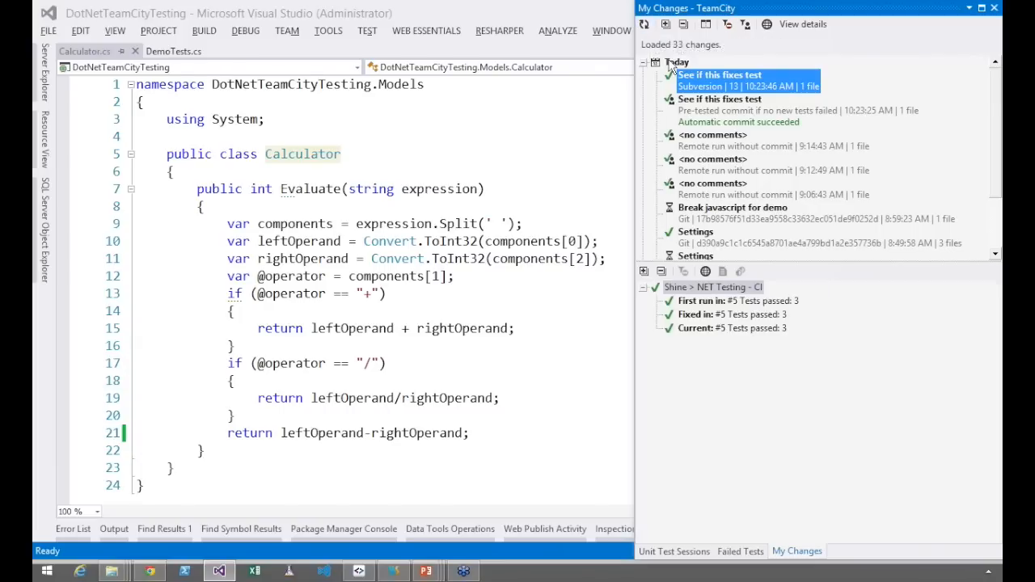
pyautogui.click(644, 25)
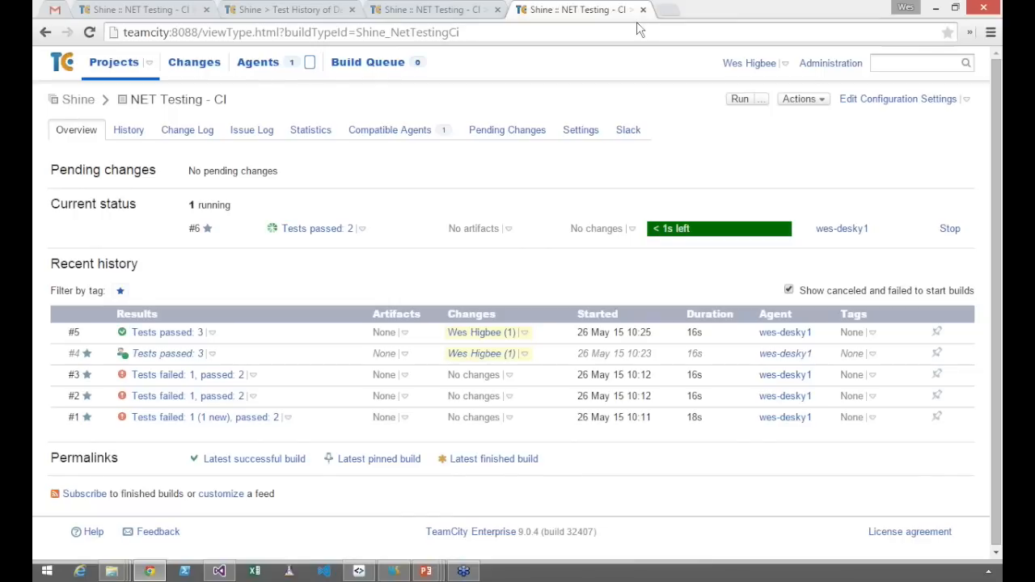
# In Visual Studio, open the TeamCity coverage snapshot of Shine > NET Testing - CI through ReSharper
pyautogui.hotkey('alt', 'Tab')
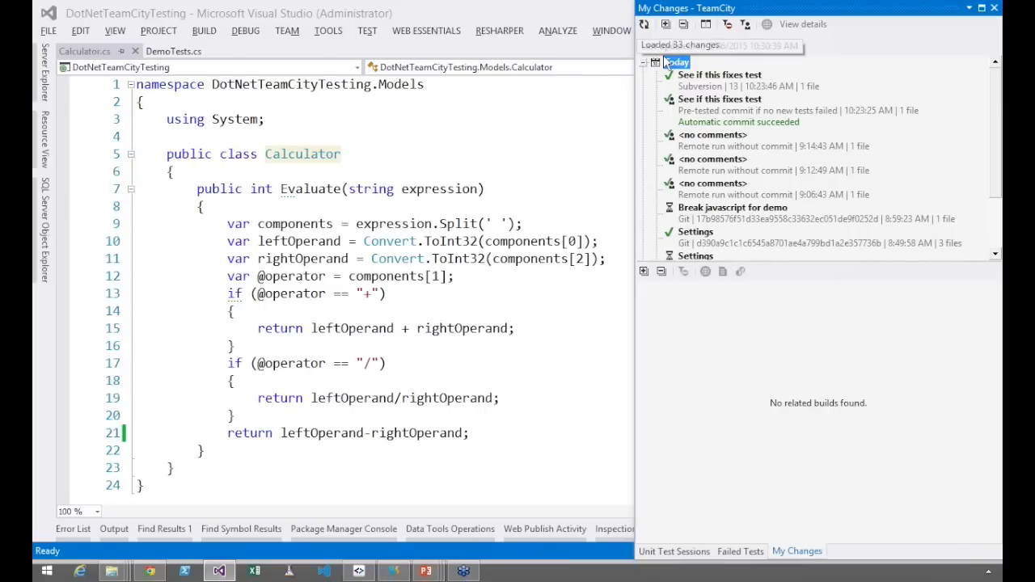
pyautogui.click(499, 30)
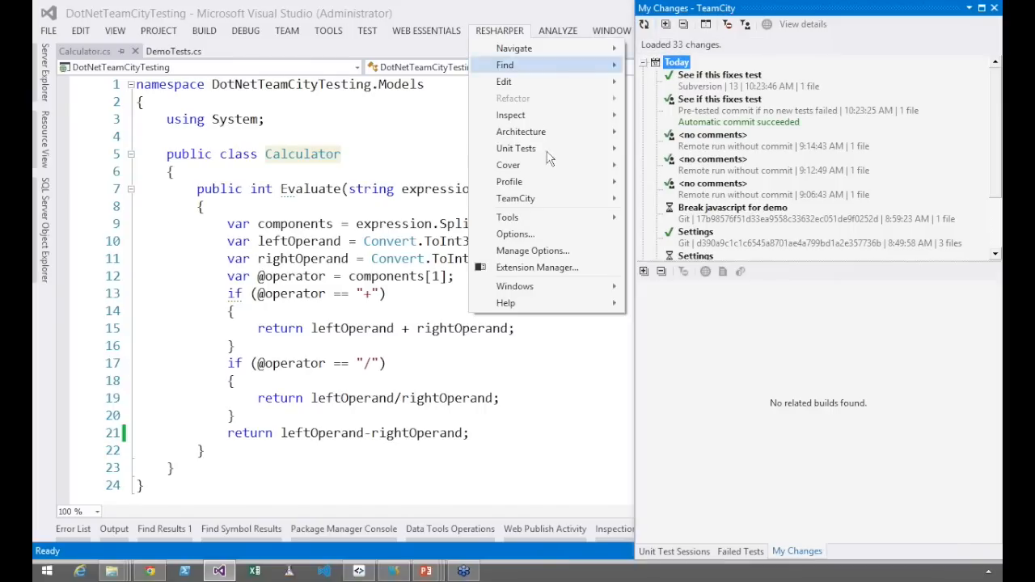
pyautogui.moveTo(553, 199)
pyautogui.click(712, 269)
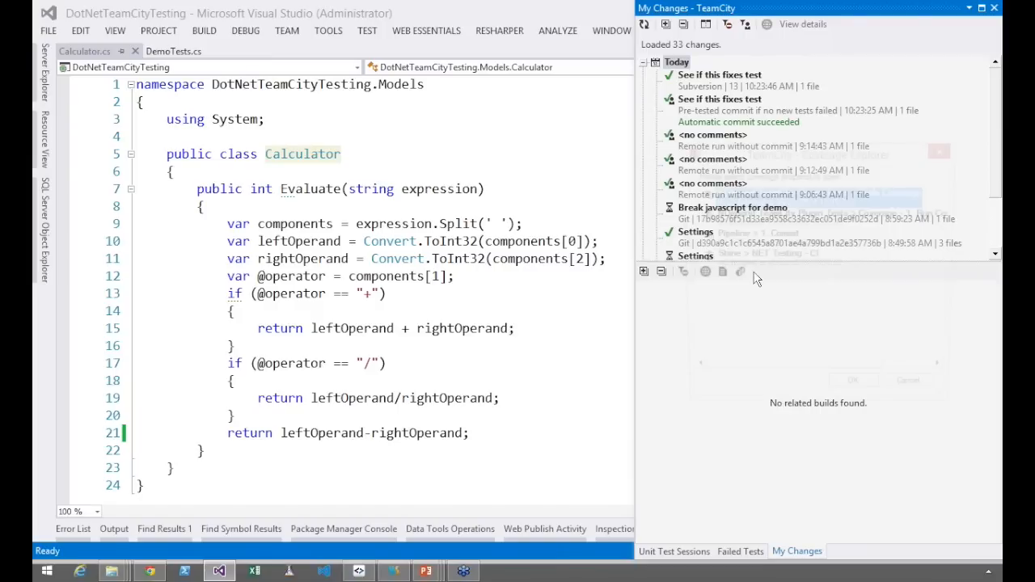
pyautogui.click(730, 269)
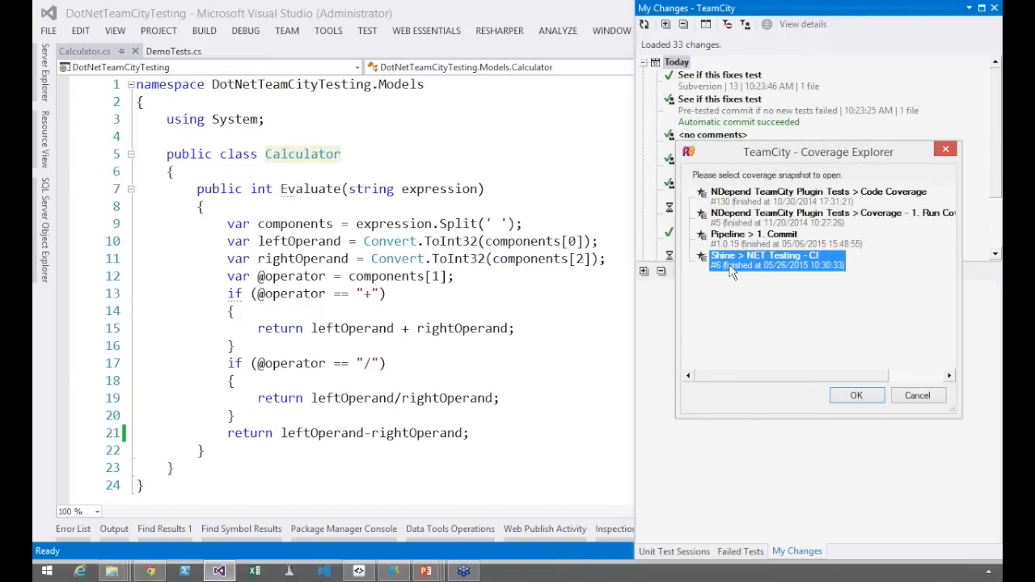
pyautogui.click(851, 395)
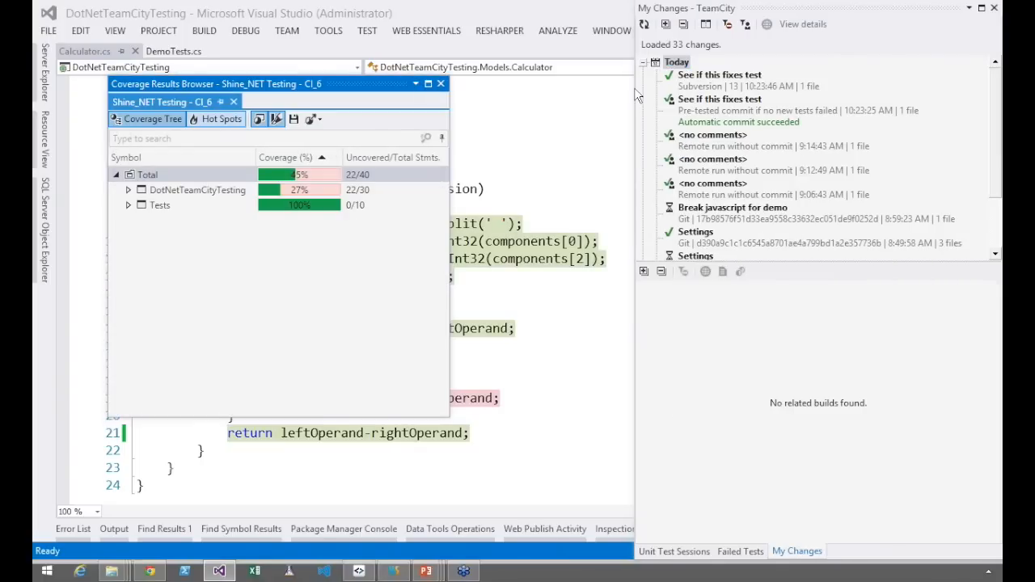
# Snap the Coverage Results Browser beside the Calculator code and expand the DotNetTeamCityTesting coverage node
pyautogui.moveTo(198, 84); pyautogui.dragTo(722, 70)
pyautogui.press('alt')
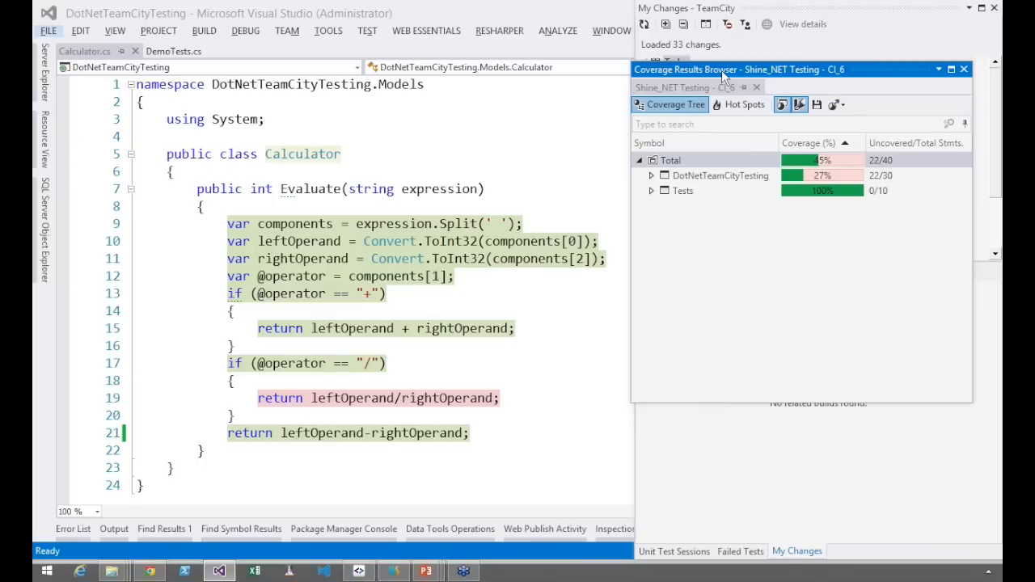
pyautogui.press('super+Right')
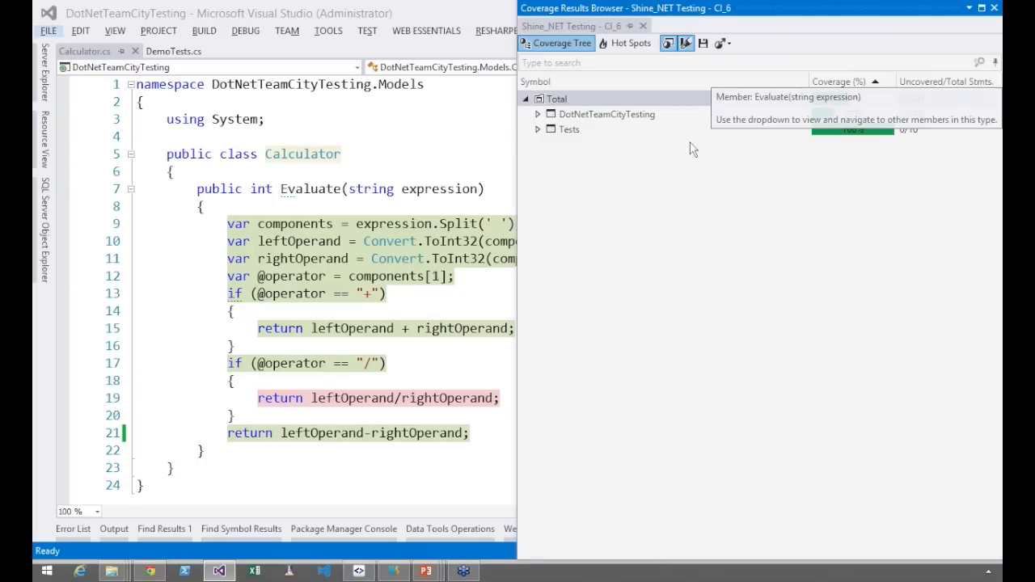
pyautogui.click(538, 114)
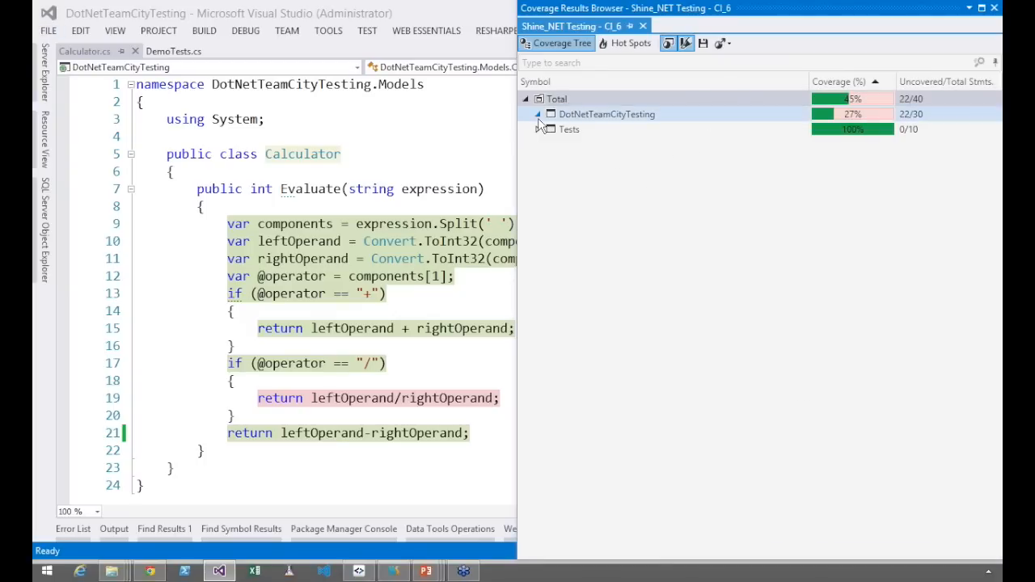
# Examine the coverage highlighting in Calculator.cs, singling out the division return statement on line 19
pyautogui.click(420, 367)
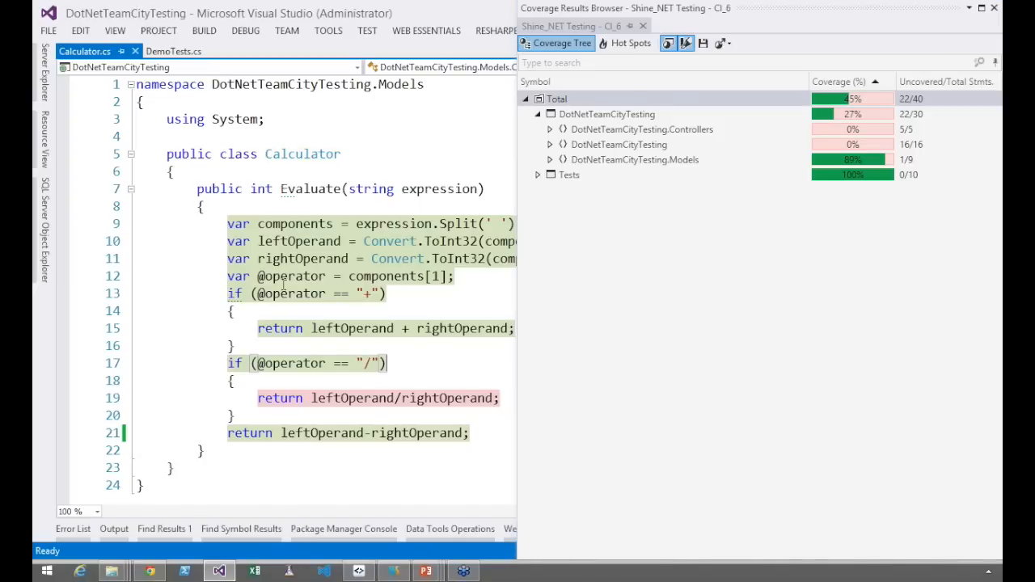
pyautogui.click(257, 389)
pyautogui.moveTo(257, 389); pyautogui.dragTo(491, 404)
pyautogui.click(506, 405)
# Switch to Chrome and review the test history of DemoTests.FailFastTest, including its duration chart and build list
pyautogui.hotkey('alt', 'Tab')
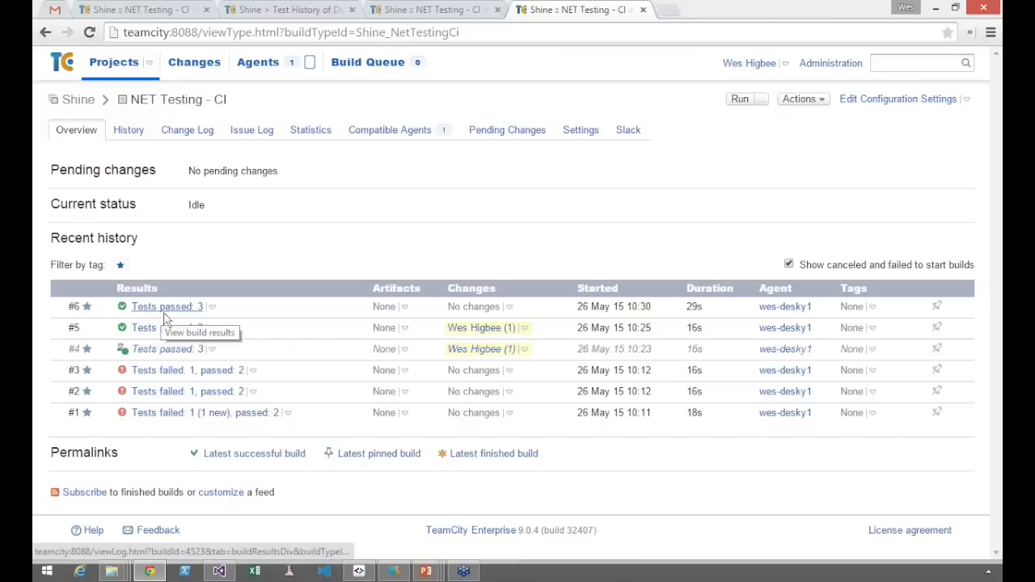
pyautogui.click(397, 9)
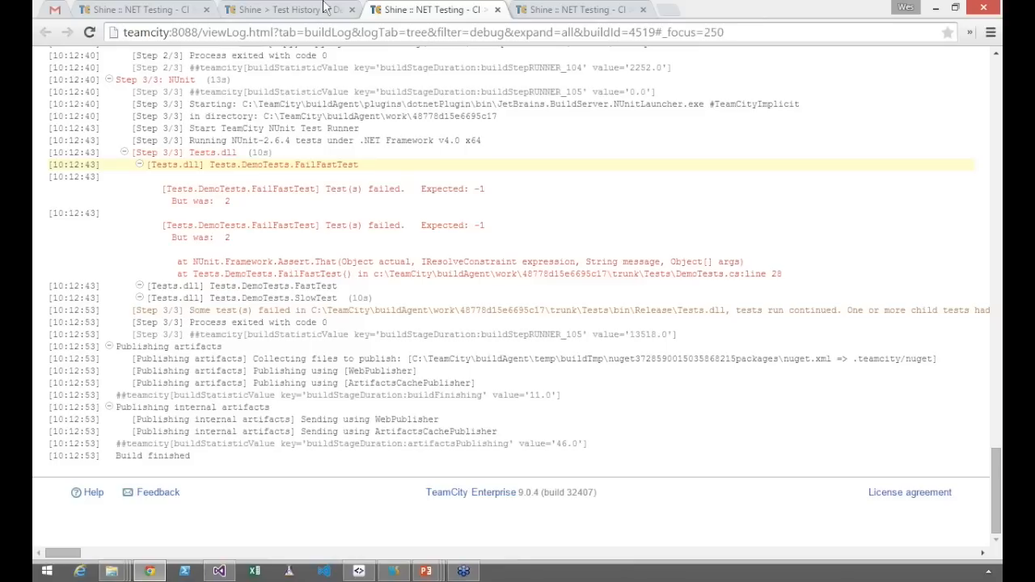
pyautogui.click(324, 9)
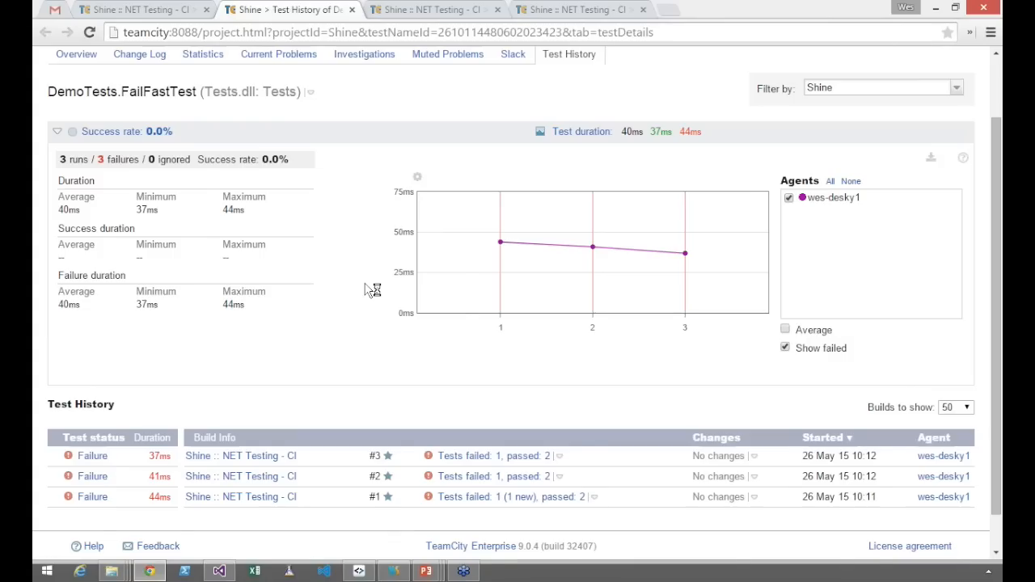
pyautogui.scroll(-1, 432, 232)
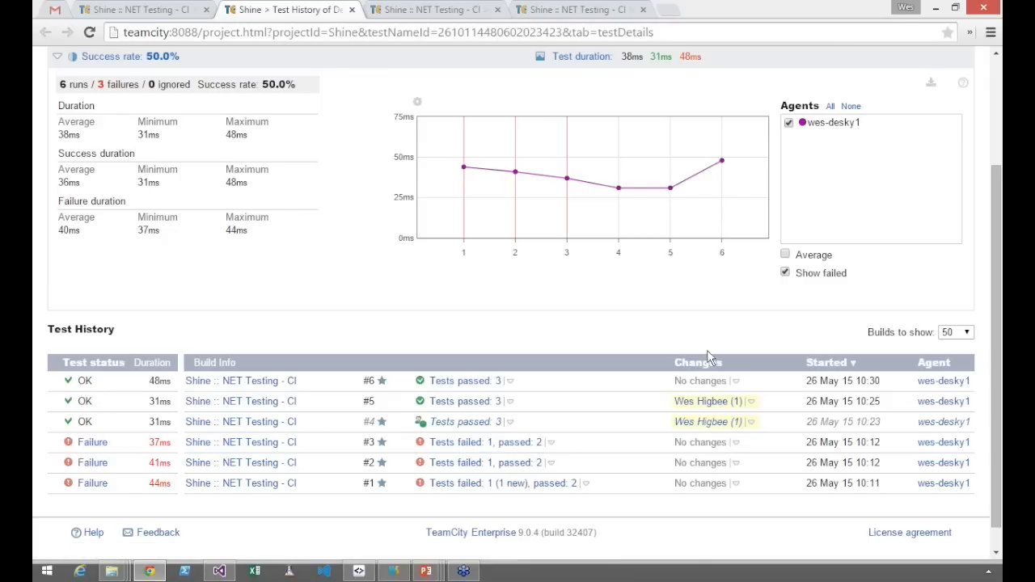
pyautogui.scroll(1, 708, 358)
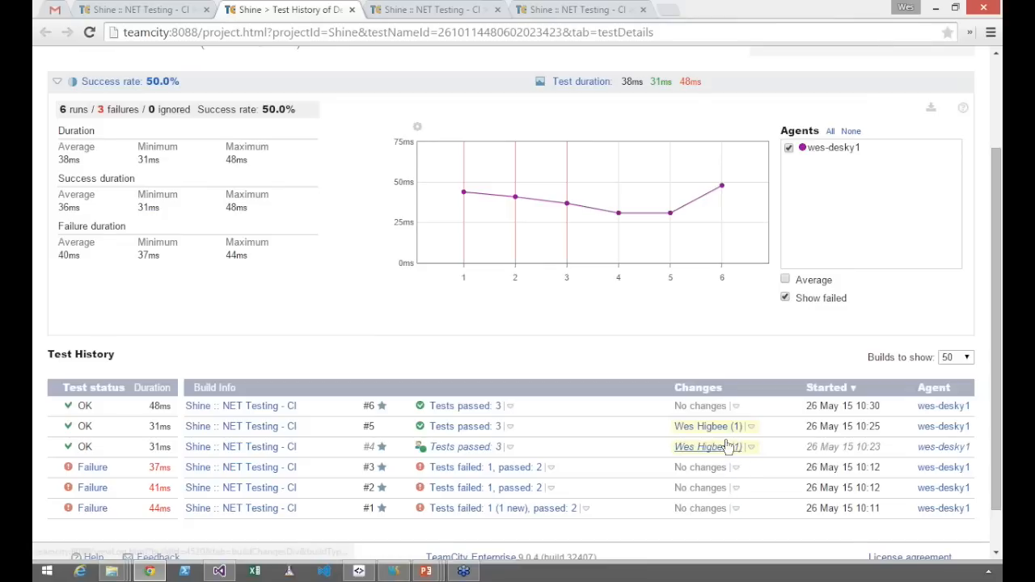
# Switch to WebStorm, show the TeamCity tool window and close the results of NET Testing - CI build #3
pyautogui.hotkey('alt', 'Tab')
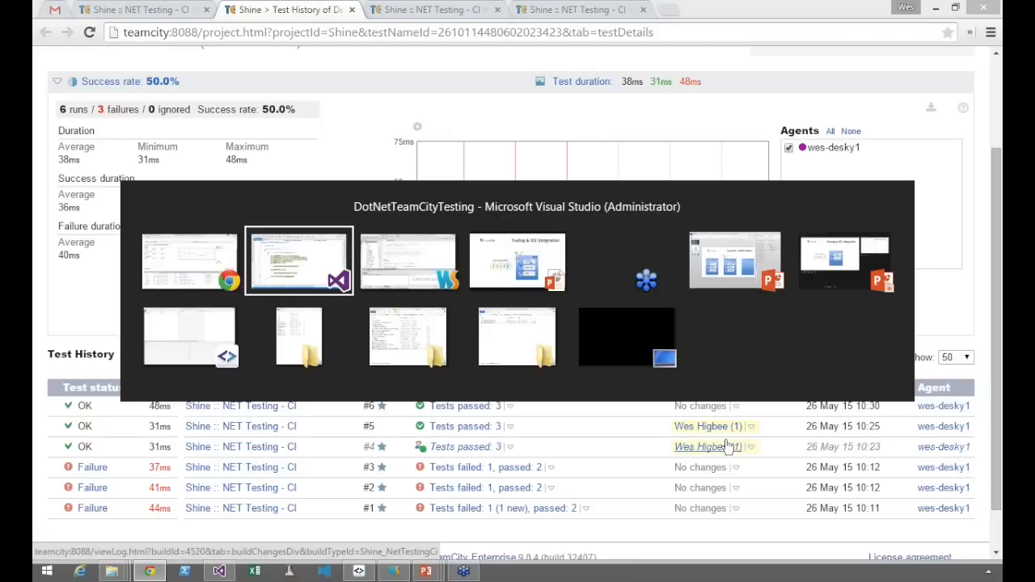
pyautogui.hotkey('alt', 'Tab')
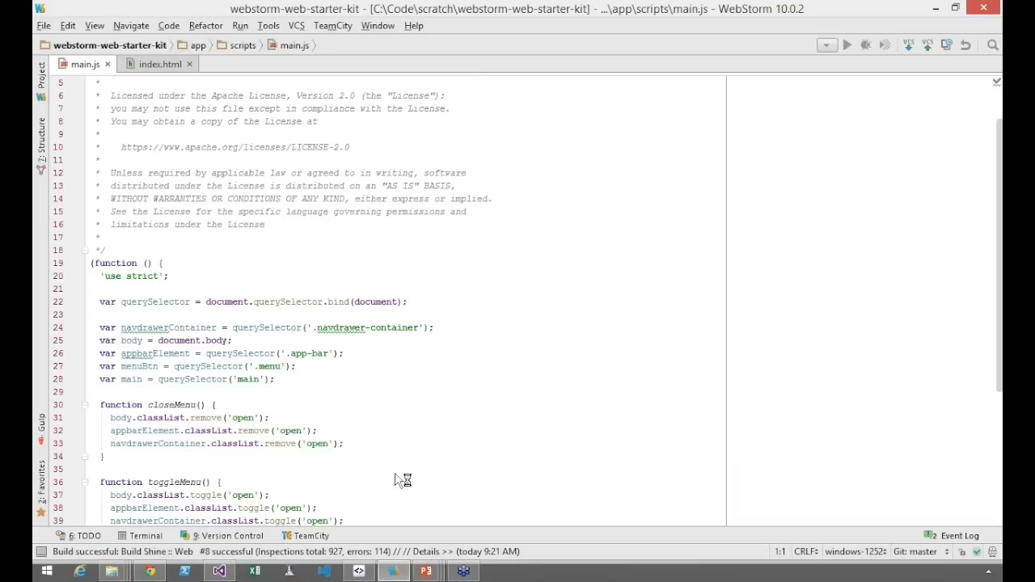
pyautogui.click(319, 538)
pyautogui.click(319, 542)
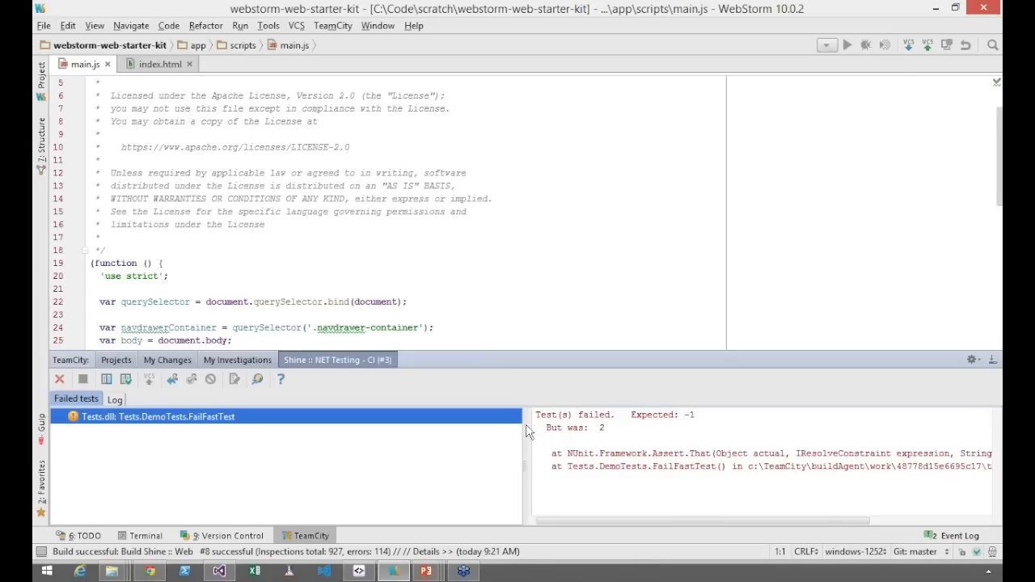
pyautogui.hotkey('ctrl', 'shift', 'F4')
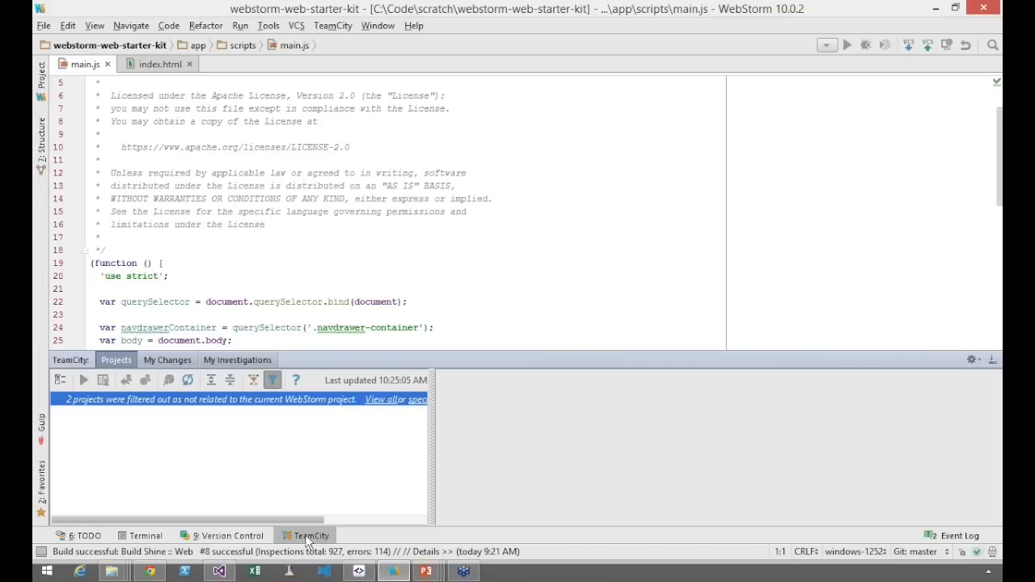
# Open the IDE Notifier rules from WebStorm and add a new rule watching builds from the Shine project
pyautogui.click(411, 400)
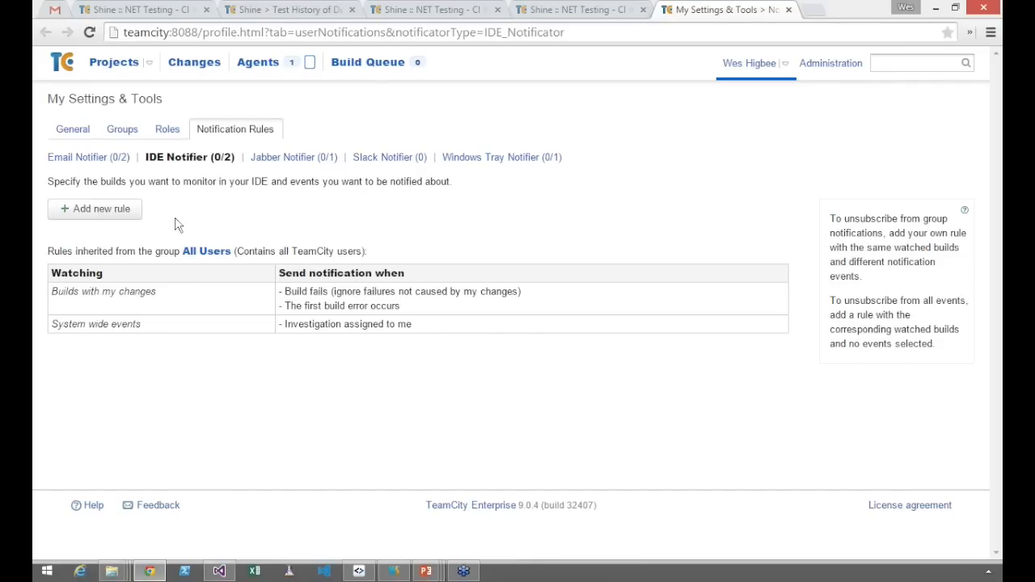
pyautogui.click(130, 215)
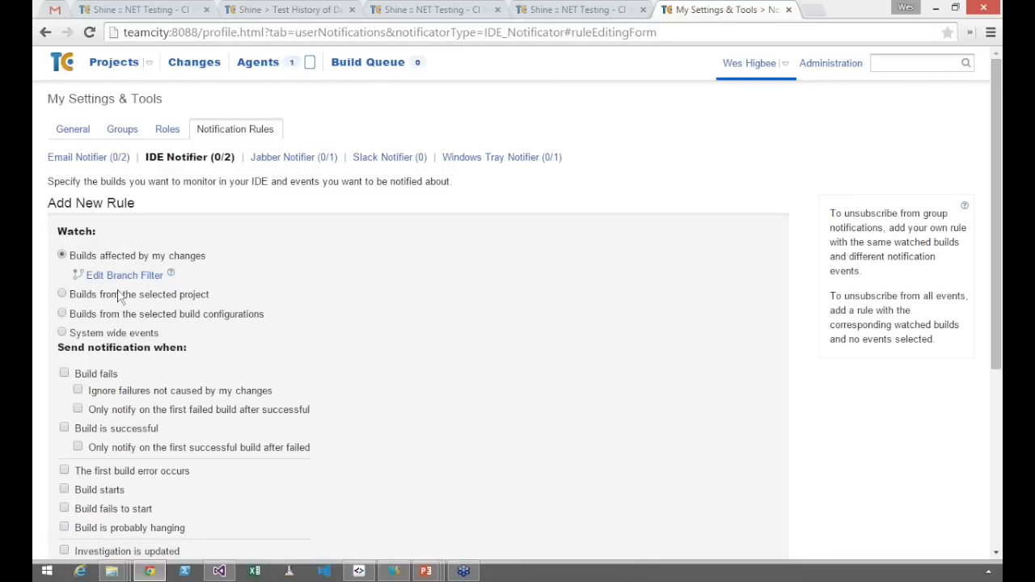
pyautogui.click(62, 296)
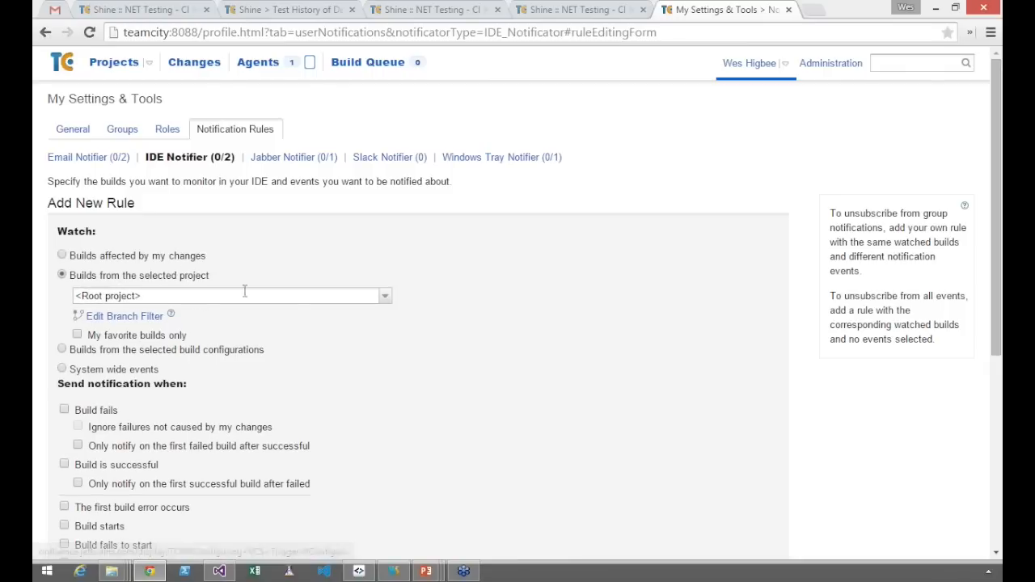
pyautogui.click(314, 296)
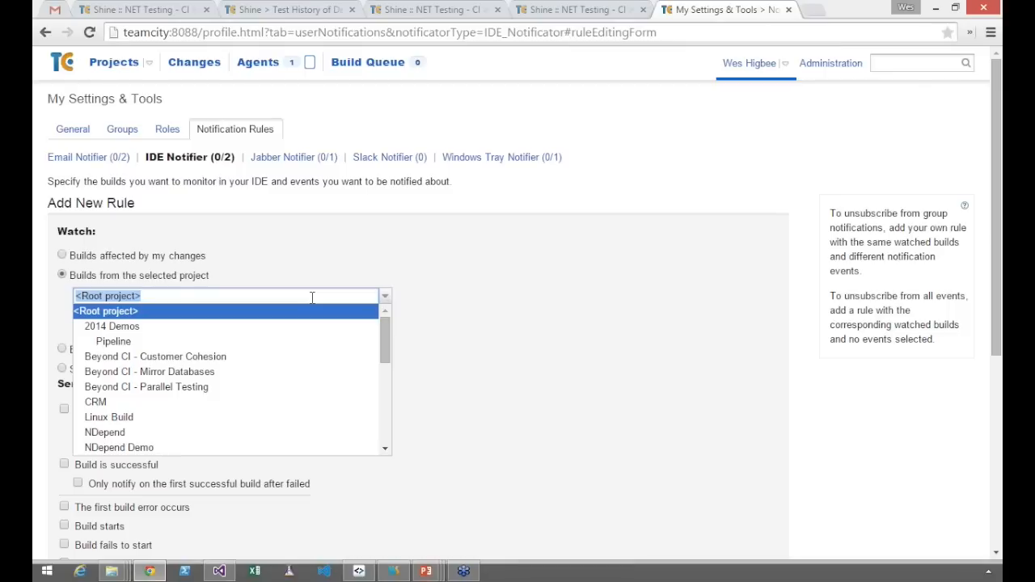
pyautogui.write('Shine')
pyautogui.press('Return')
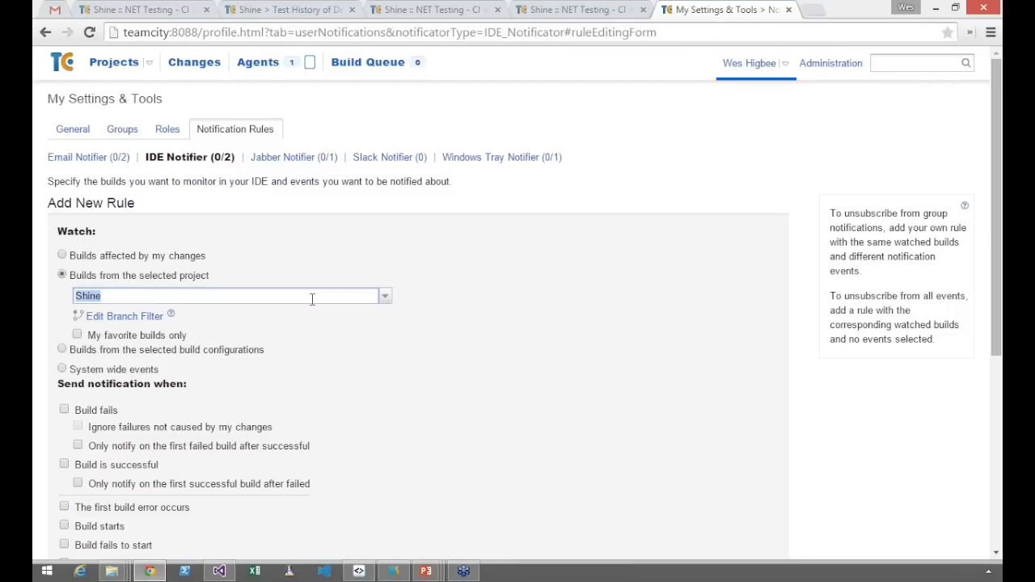
pyautogui.click(423, 366)
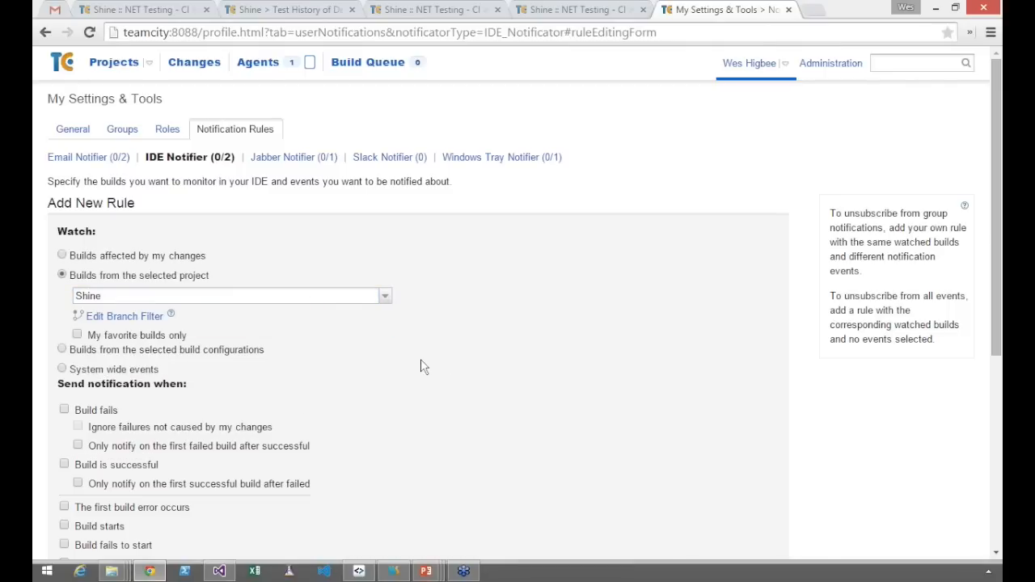
# Set the new rule to notify when a build fails and when it is successful, and save it
pyautogui.scroll(-1, 423, 367)
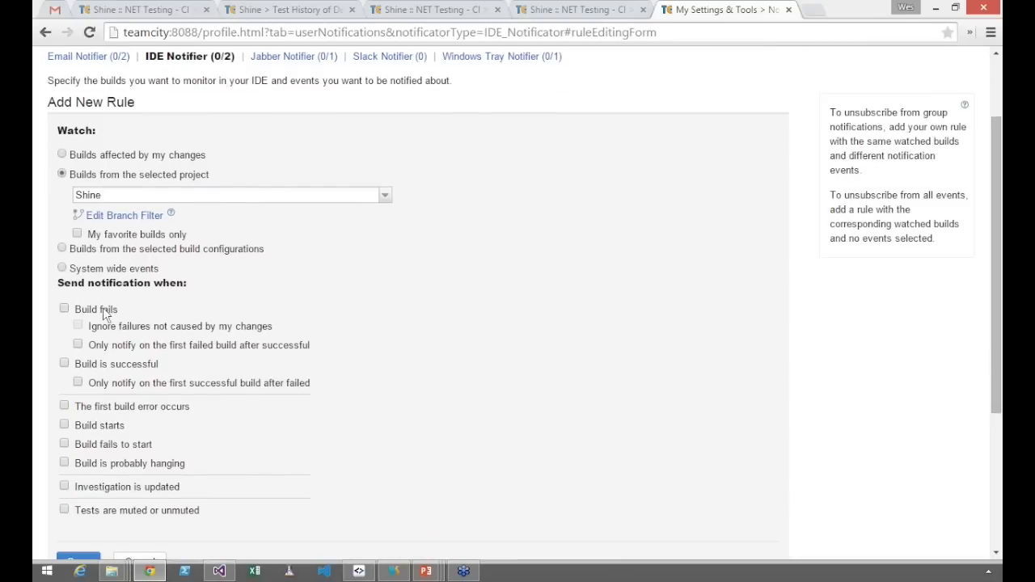
pyautogui.click(103, 308)
pyautogui.click(99, 367)
pyautogui.scroll(-1, 103, 372)
pyautogui.click(87, 470)
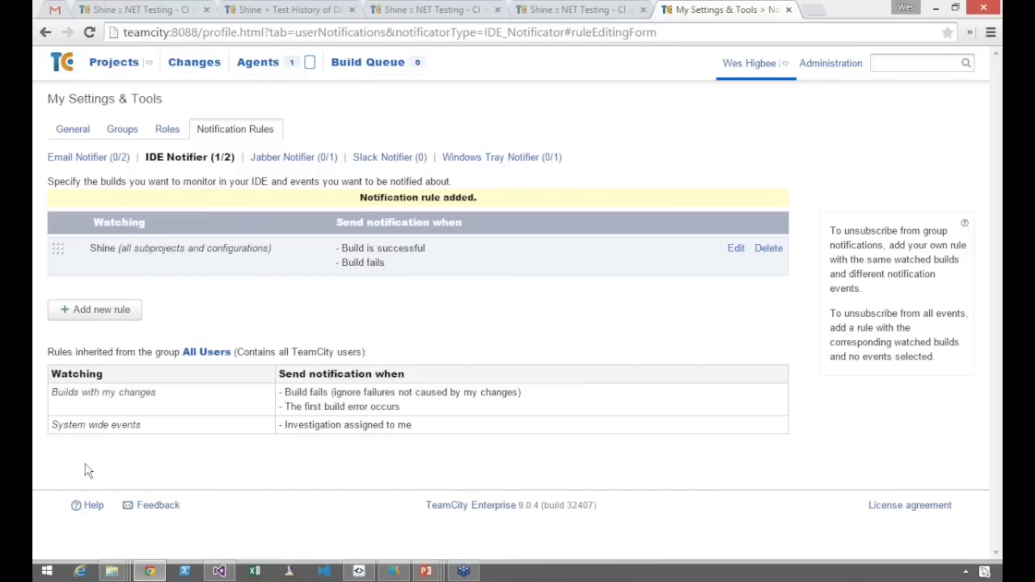
# Switch to WebStorm and show the build list of the Web configuration in the Shine project
pyautogui.hotkey('alt', 'Tab')
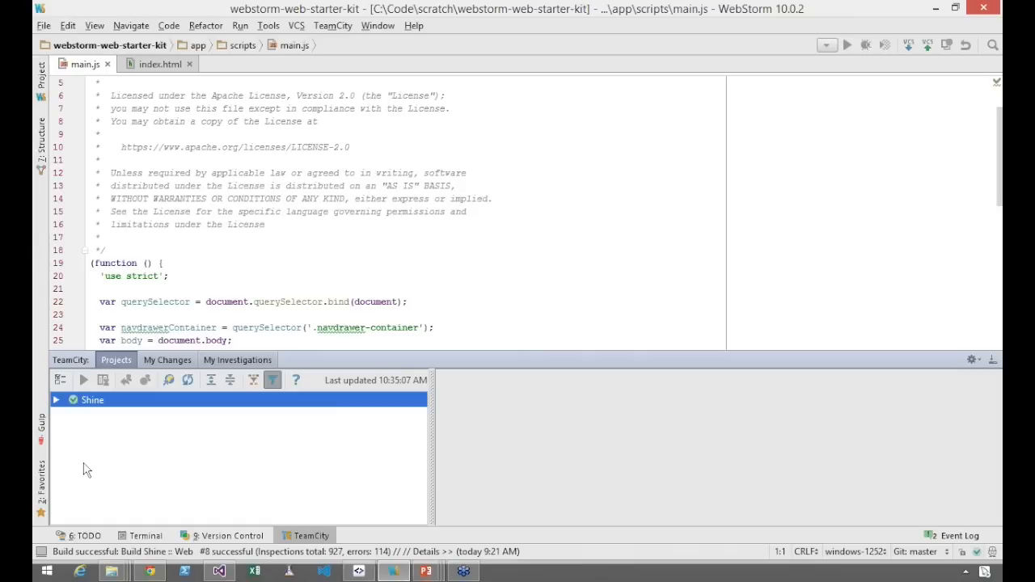
pyautogui.click(56, 400)
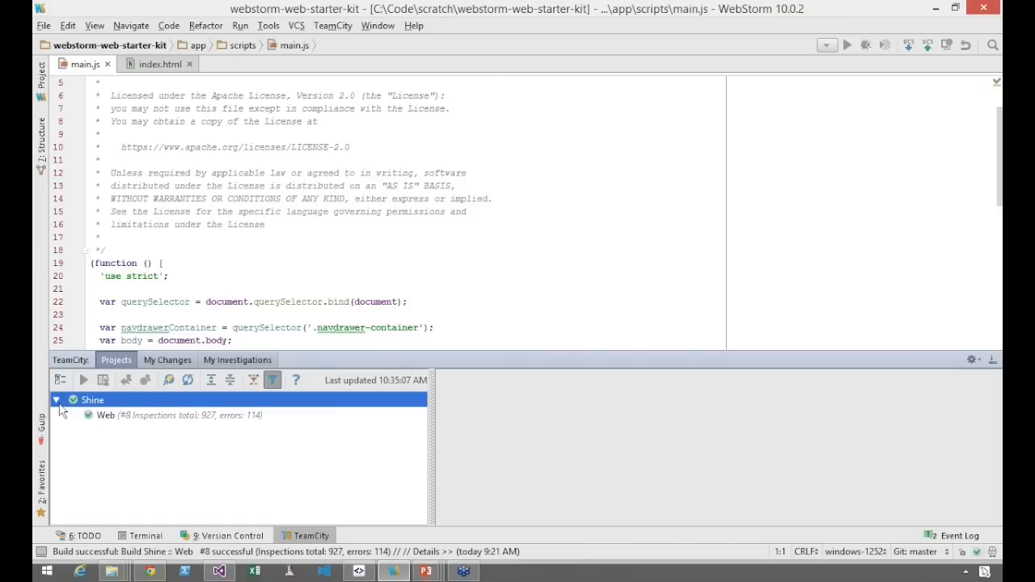
pyautogui.click(112, 419)
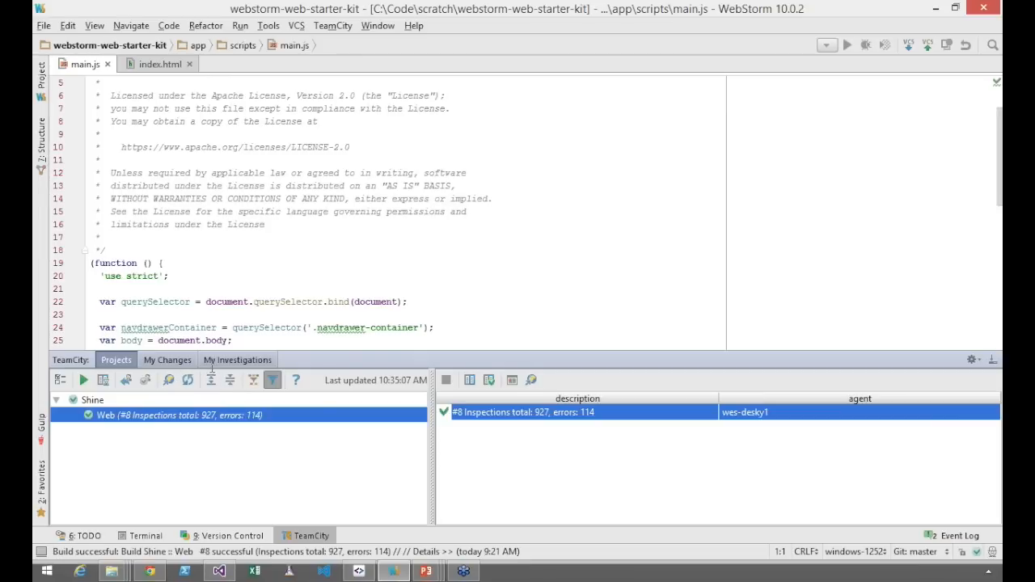
# Add the line "var a = 1;" below the main variable declaration in main.js
pyautogui.click(248, 327)
pyautogui.scroll(-2, 248, 324)
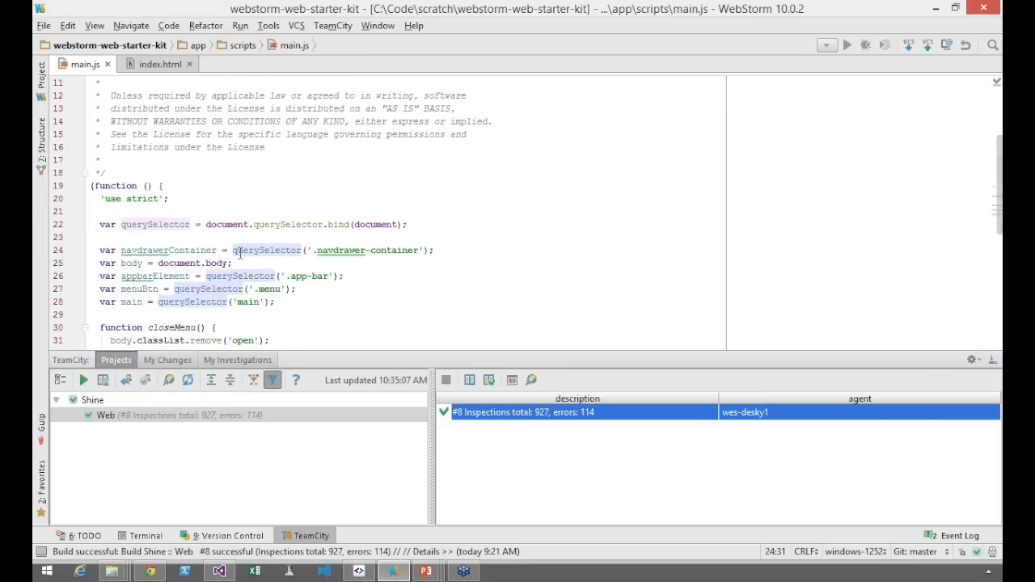
pyautogui.moveTo(150, 252)
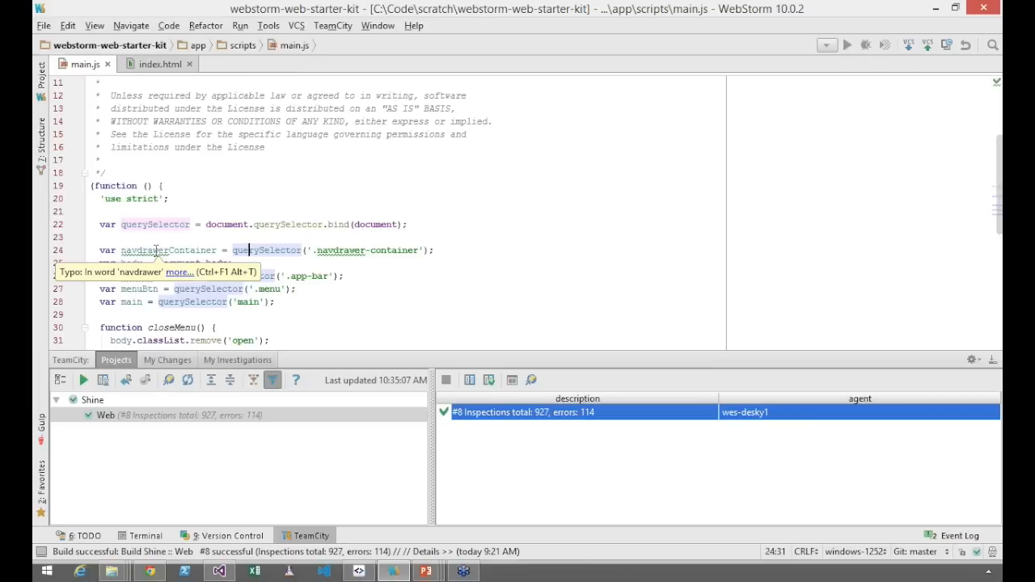
pyautogui.click(156, 253)
pyautogui.scroll(-2, 170, 259)
pyautogui.click(185, 267)
pyautogui.press('Tab')
pyautogui.write('var a = 1;')
pyautogui.press('Return')
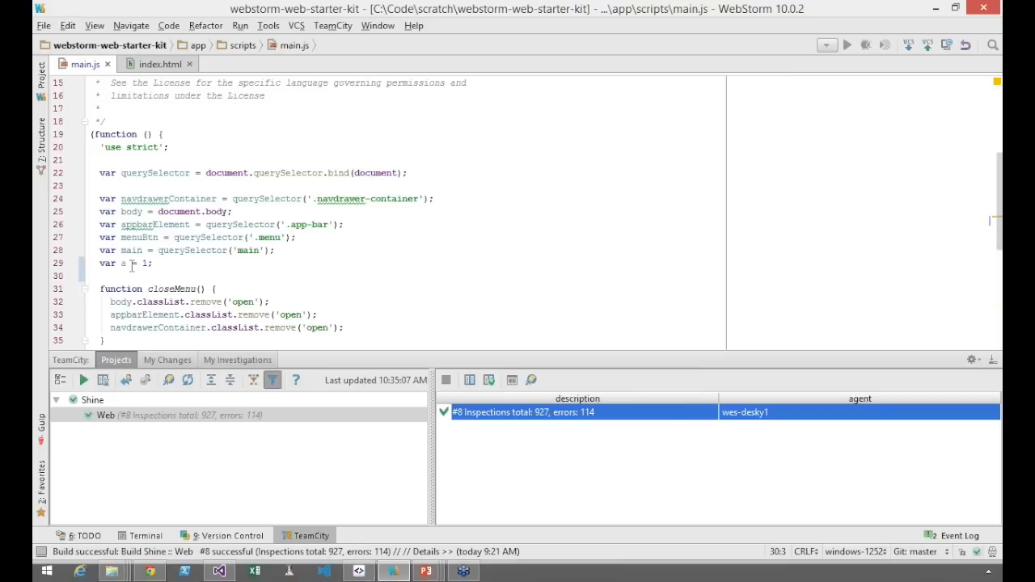
# Inspect the code warning on variable a in the newly added line of main.js
pyautogui.moveTo(123, 262)
pyautogui.moveTo(161, 263); pyautogui.dragTo(101, 266)
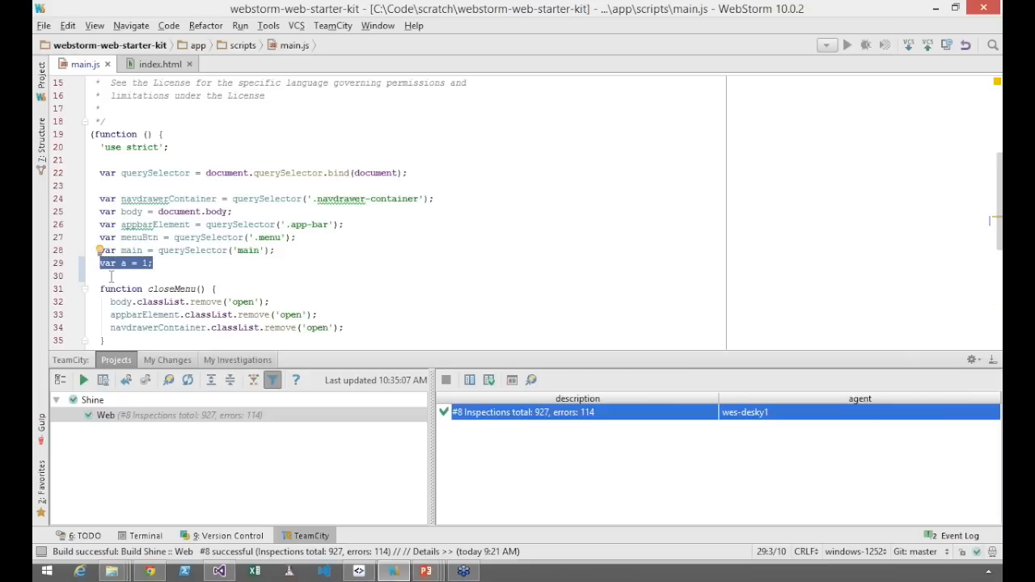
pyautogui.click(111, 276)
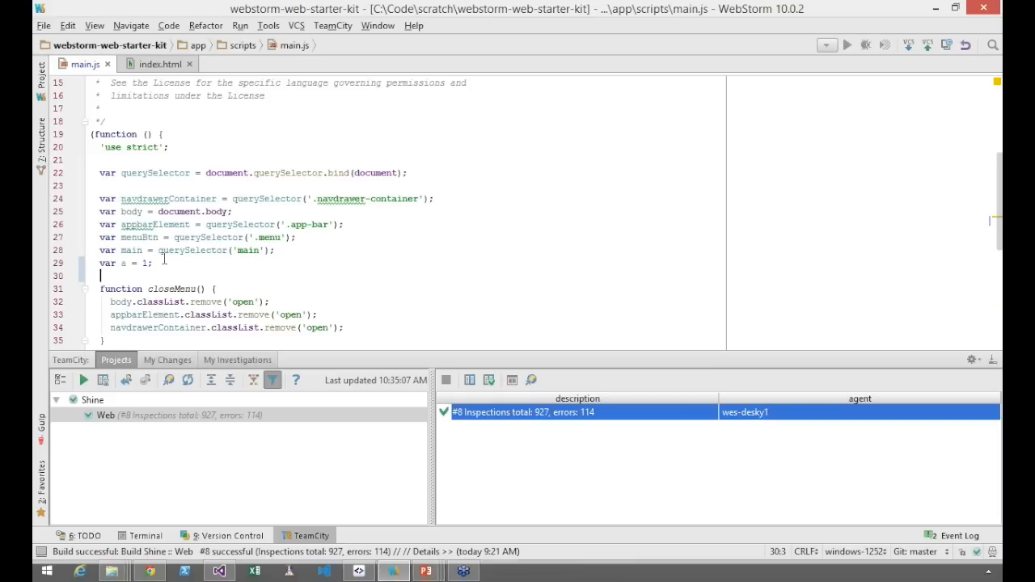
pyautogui.moveTo(126, 260)
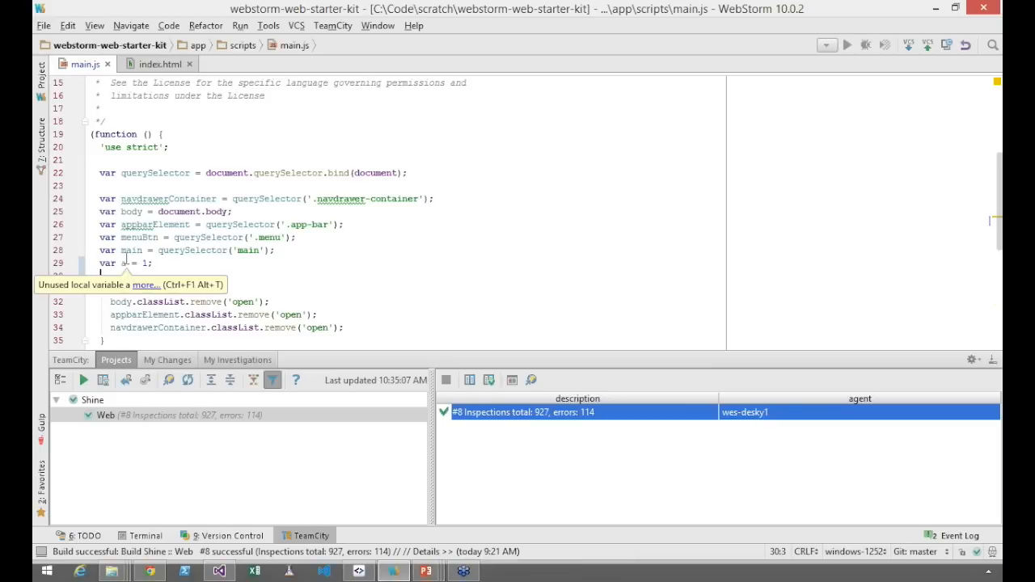
pyautogui.click(155, 263)
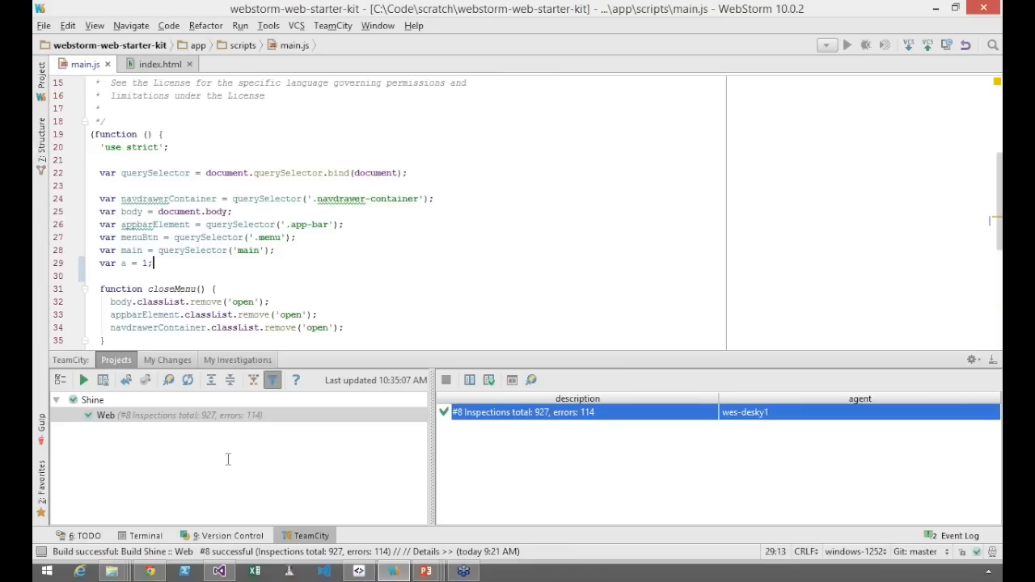
# Commit main.js from the local changes with the message "Break javascript for demo", going ahead despite the code analysis
pyautogui.click(337, 30)
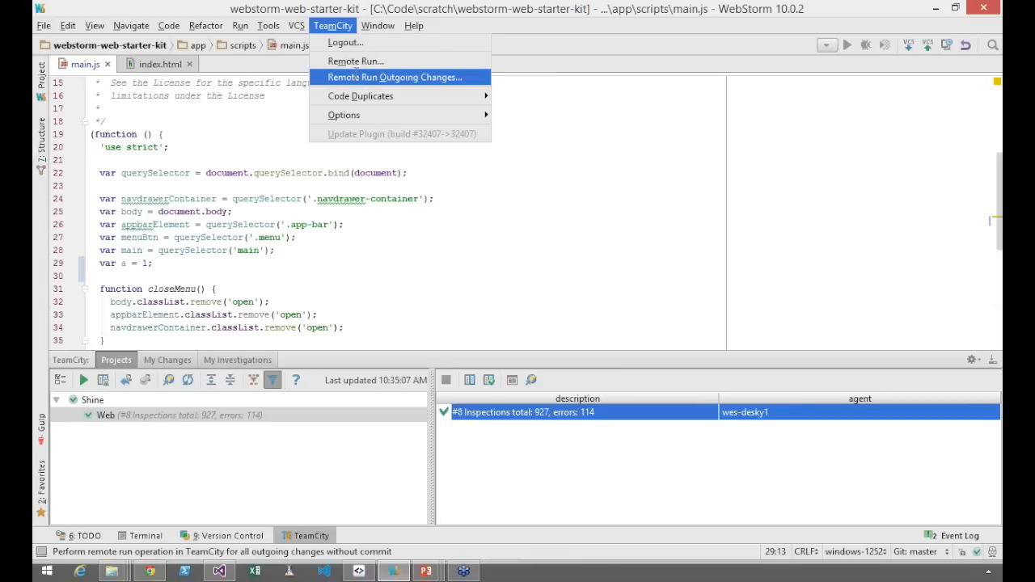
pyautogui.click(220, 537)
pyautogui.click(154, 413)
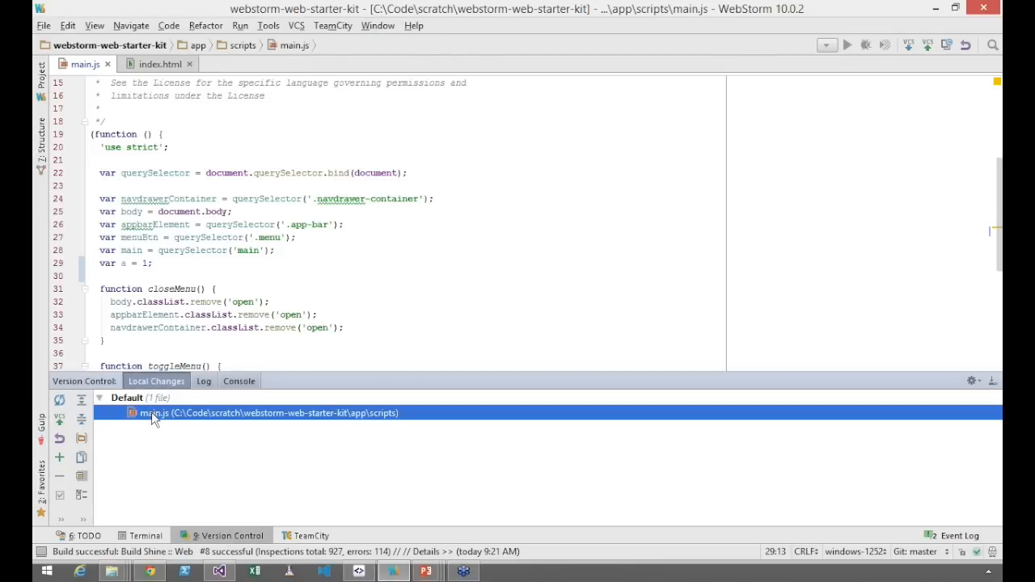
pyautogui.rightClick(154, 419)
pyautogui.click(209, 364)
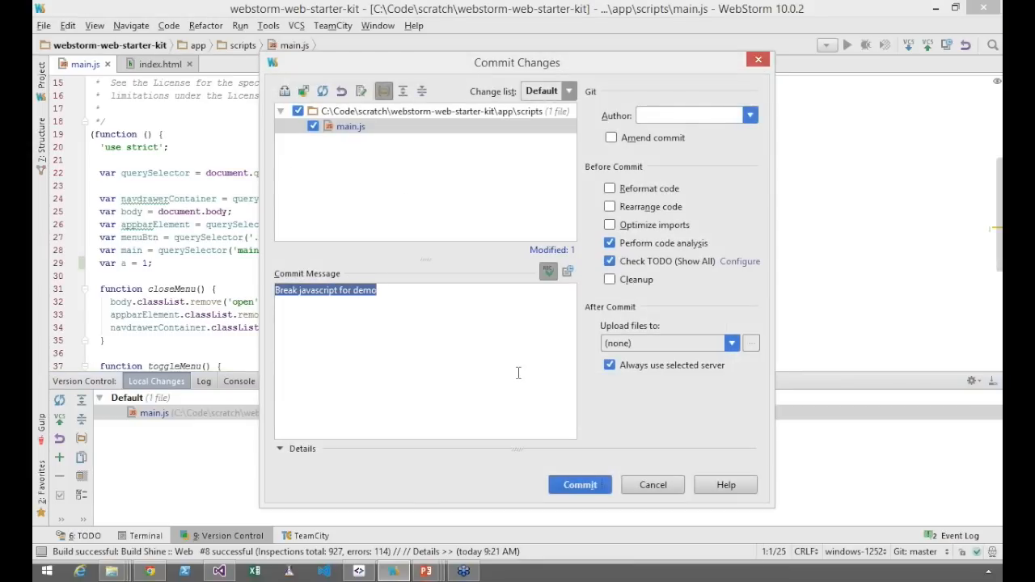
pyautogui.click(593, 486)
pyautogui.click(517, 315)
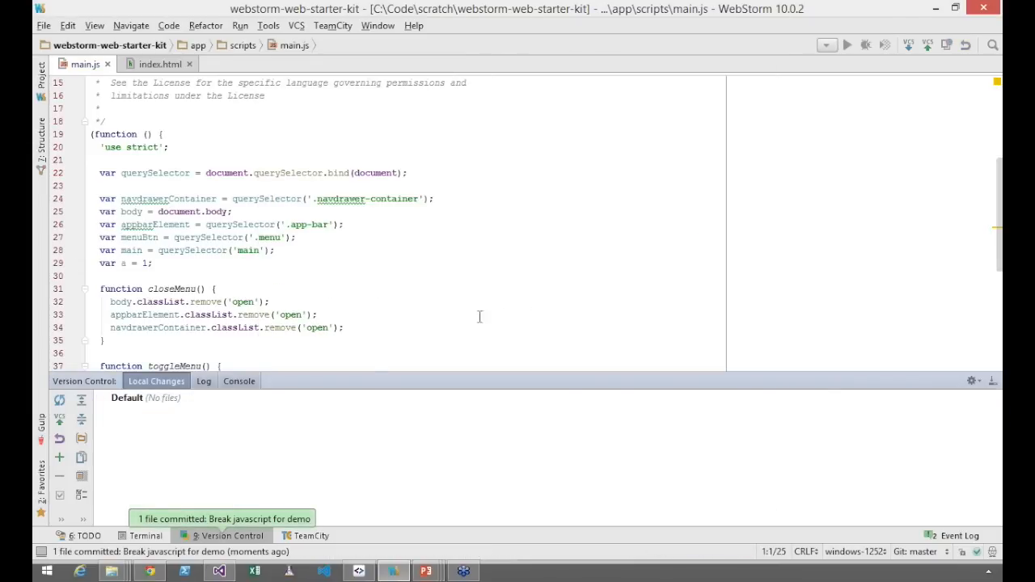
# Submit a TeamCity remote run of the outgoing changes for the Web build of the Shine project
pyautogui.click(338, 26)
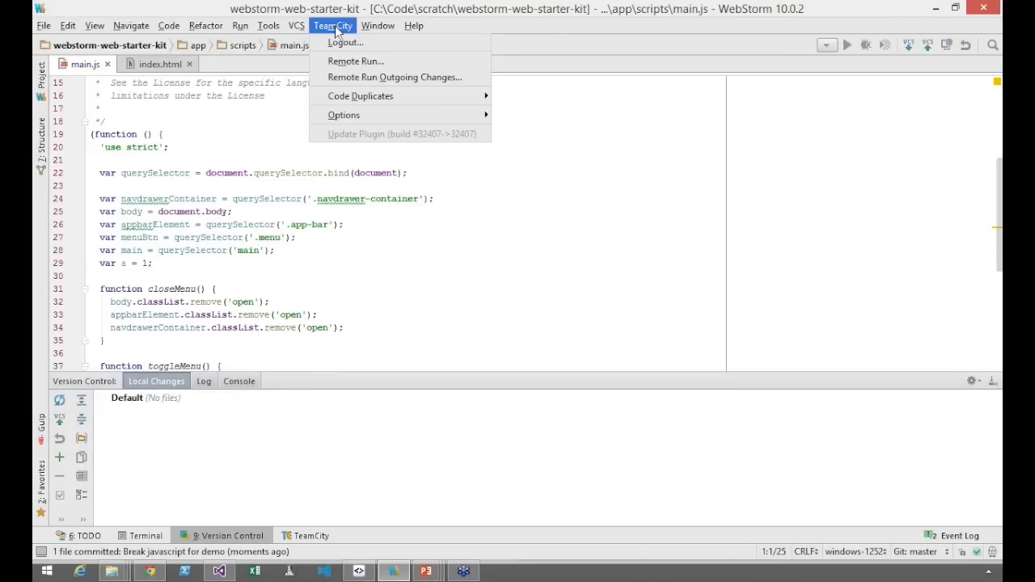
pyautogui.click(337, 78)
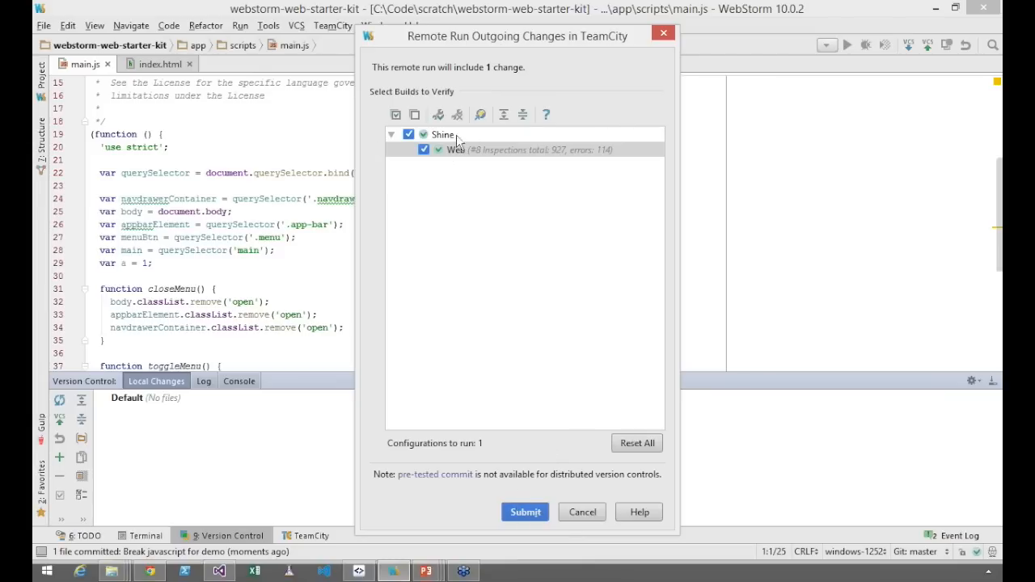
pyautogui.click(526, 517)
pyautogui.click(525, 516)
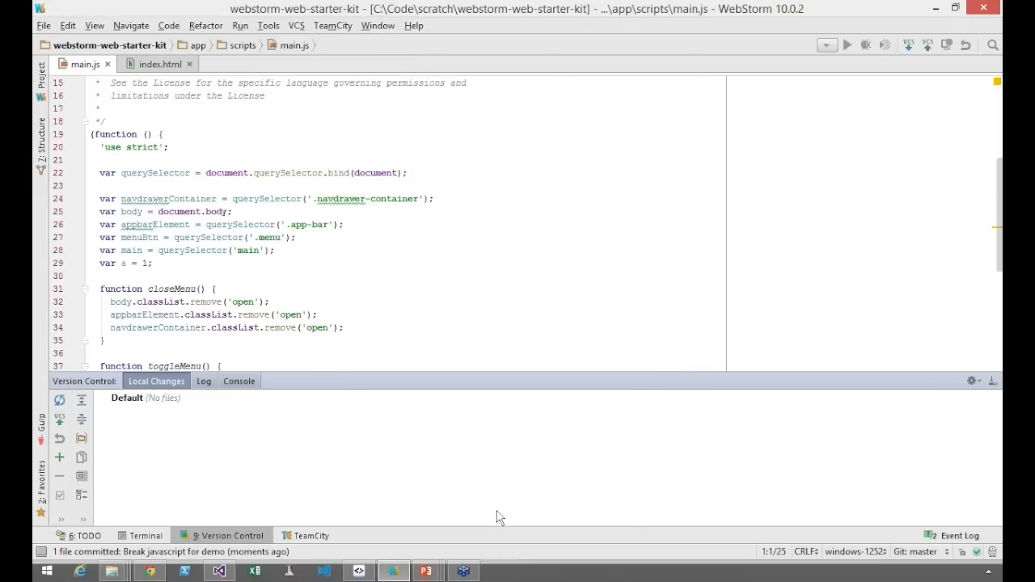
# Open the log of Web build #9 in the TeamCity tool window, follow it until the build finishes, and close it
pyautogui.click(304, 536)
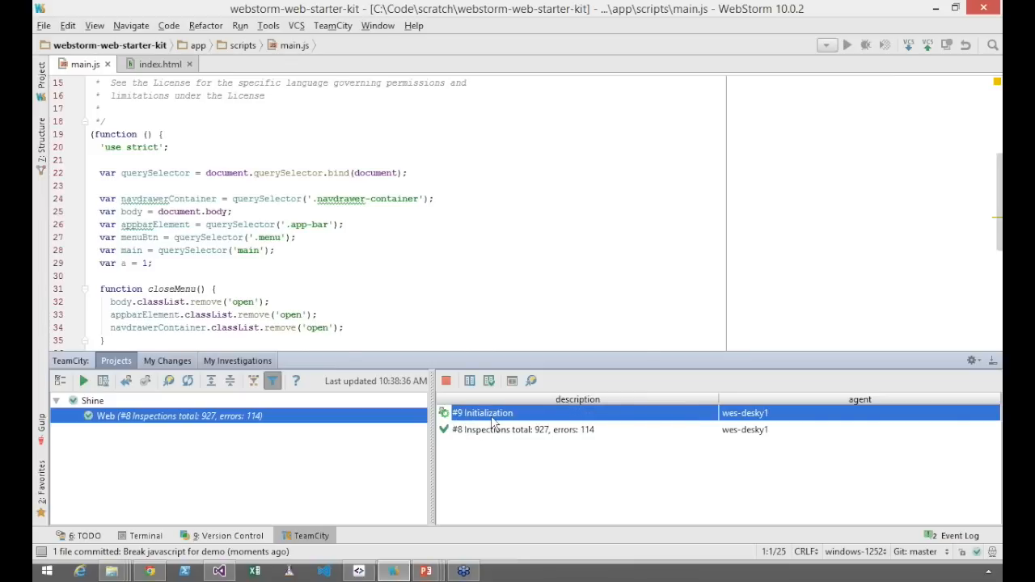
pyautogui.doubleClick(491, 418)
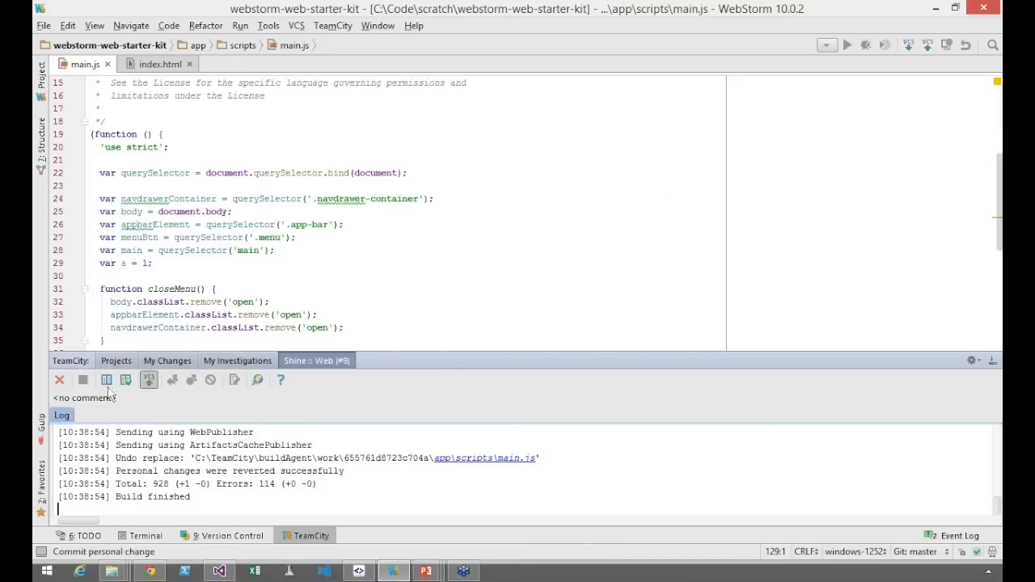
pyautogui.click(59, 380)
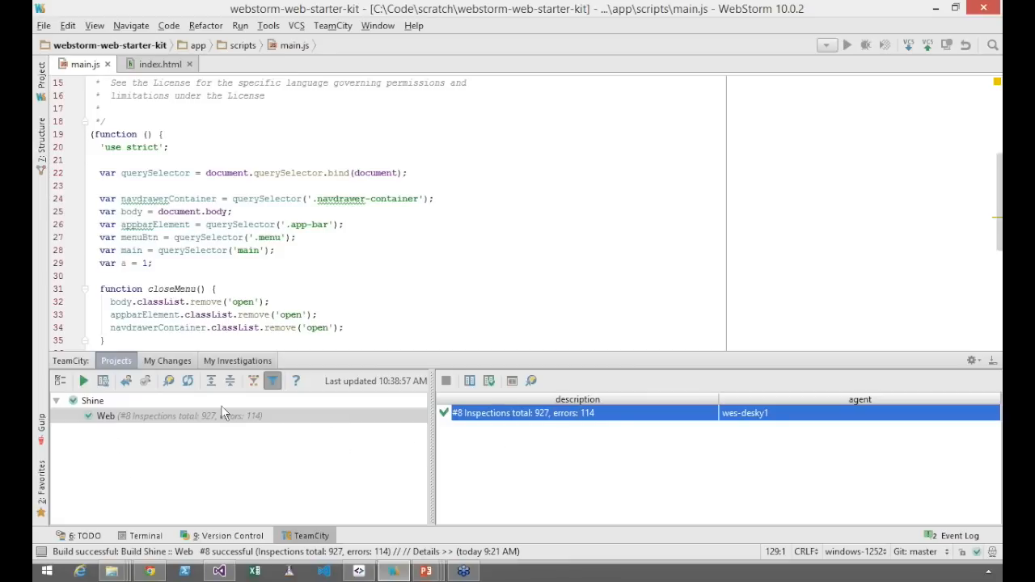
# Show the latest remote run among my TeamCity changes and expand its Shine :: Web build
pyautogui.click(168, 361)
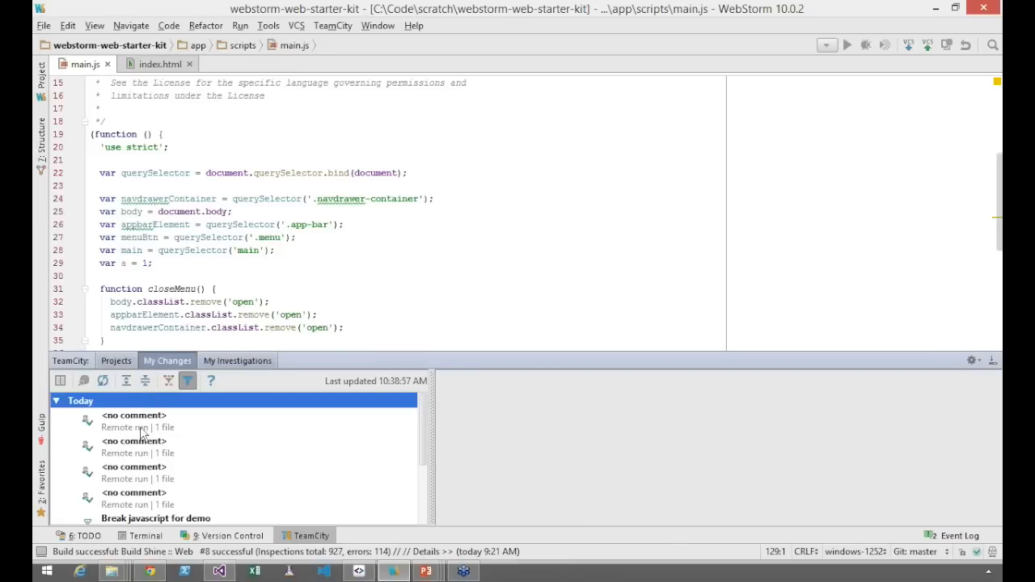
pyautogui.click(142, 429)
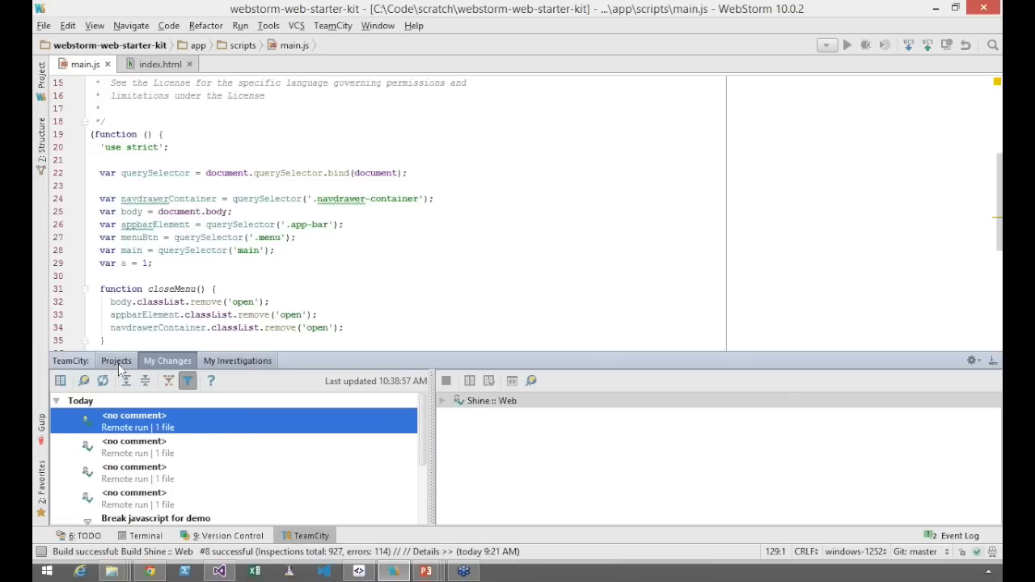
pyautogui.click(118, 366)
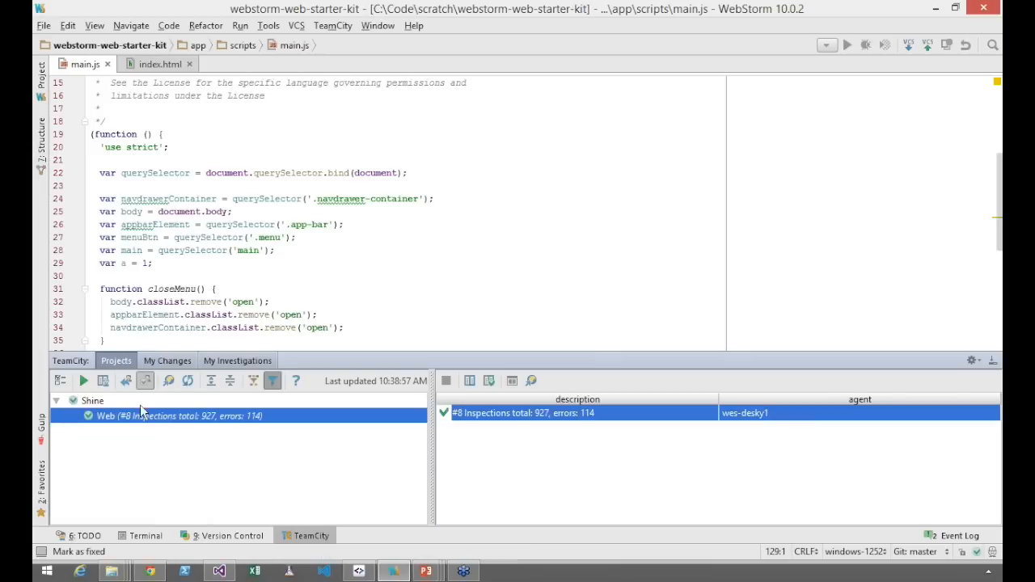
pyautogui.click(164, 363)
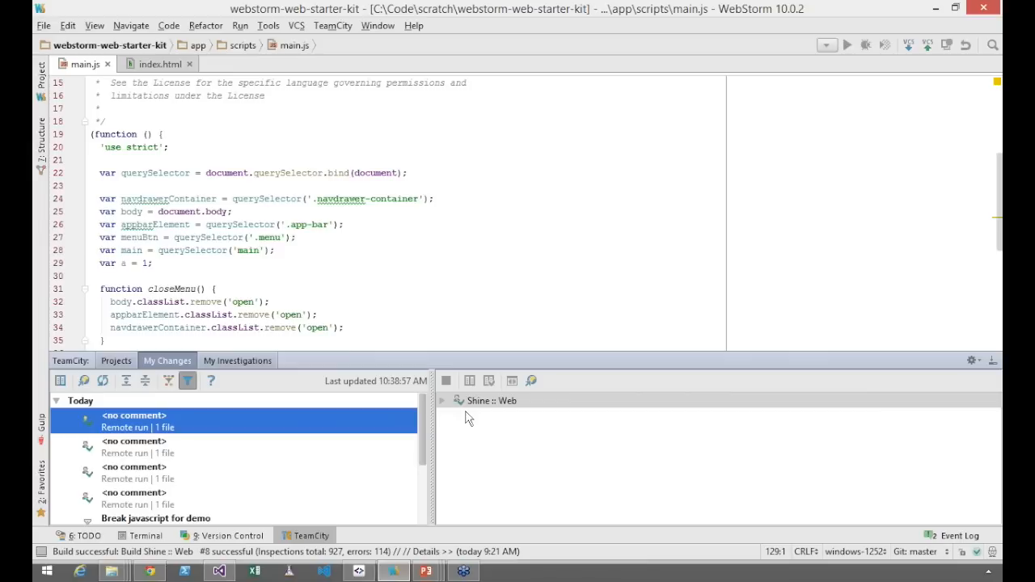
pyautogui.click(443, 401)
pyautogui.click(495, 418)
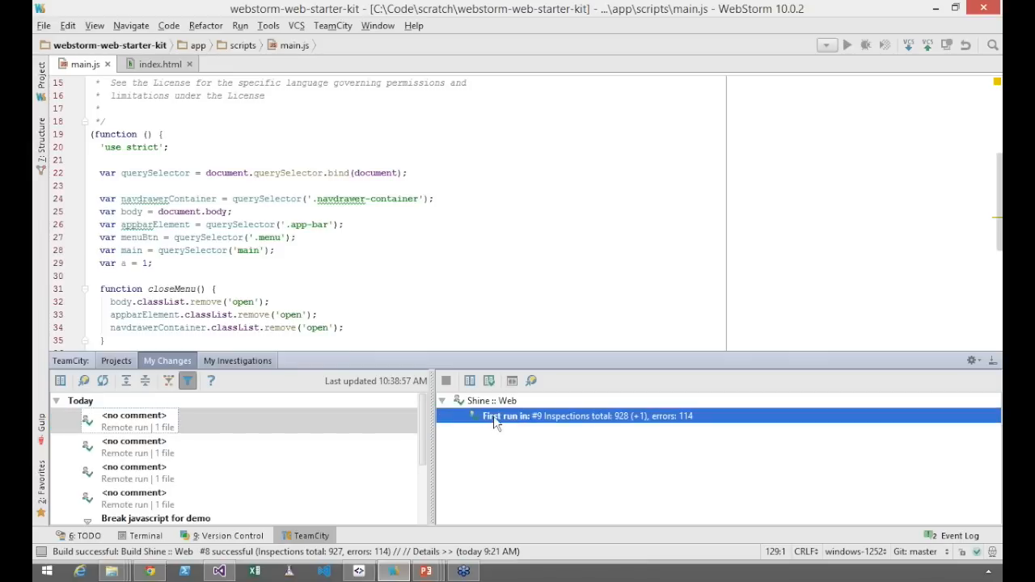
# Open the overview page of the remote run's build #9 in the browser
pyautogui.rightClick(558, 423)
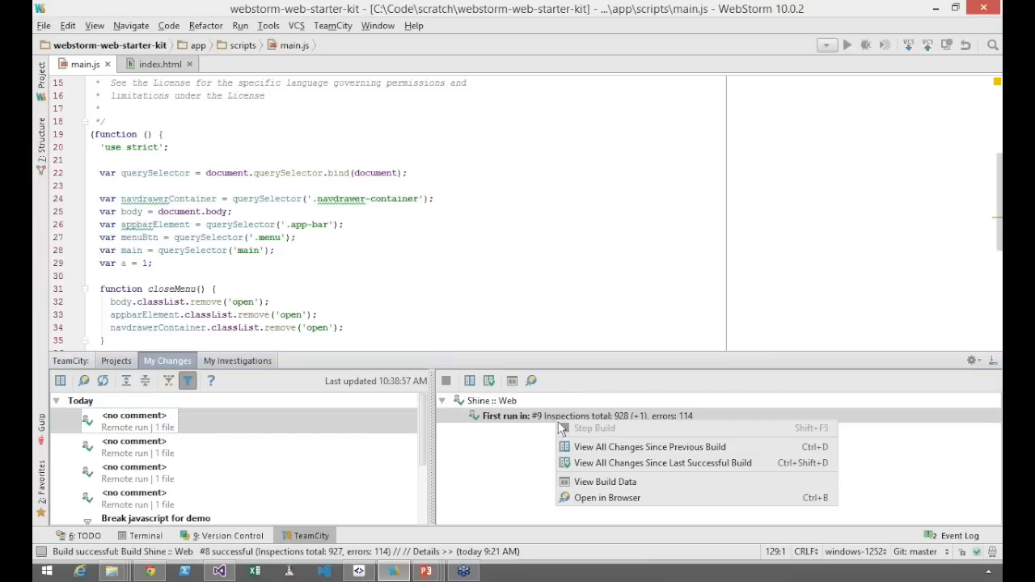
pyautogui.click(605, 498)
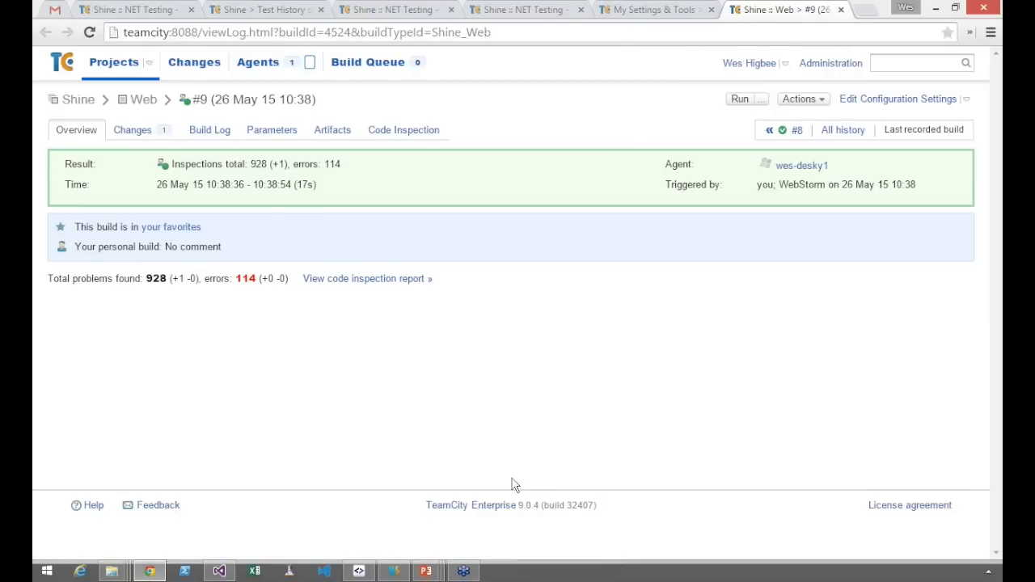
pyautogui.hotkey('alt', 'Tab')
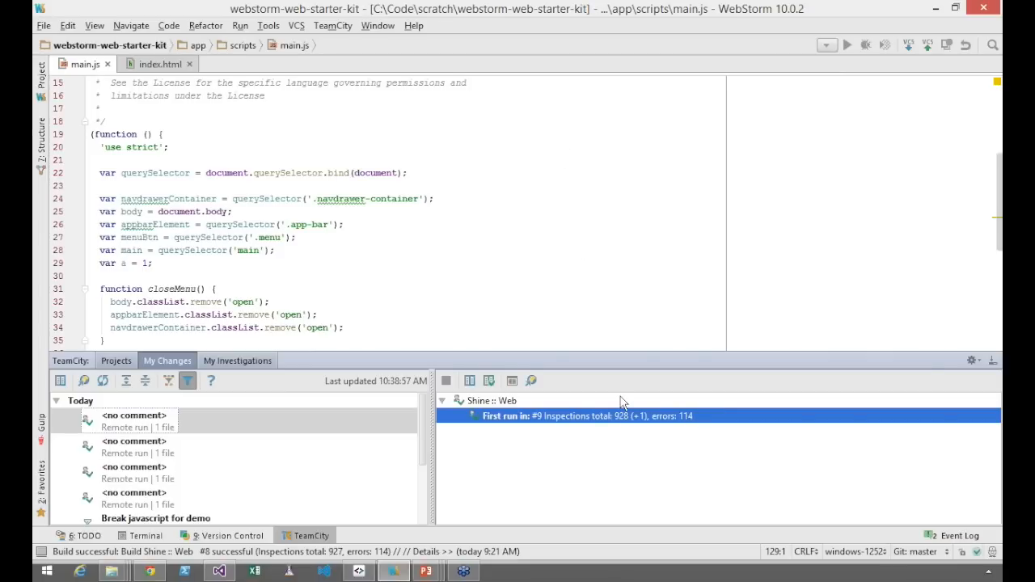
pyautogui.hotkey('alt', 'Tab')
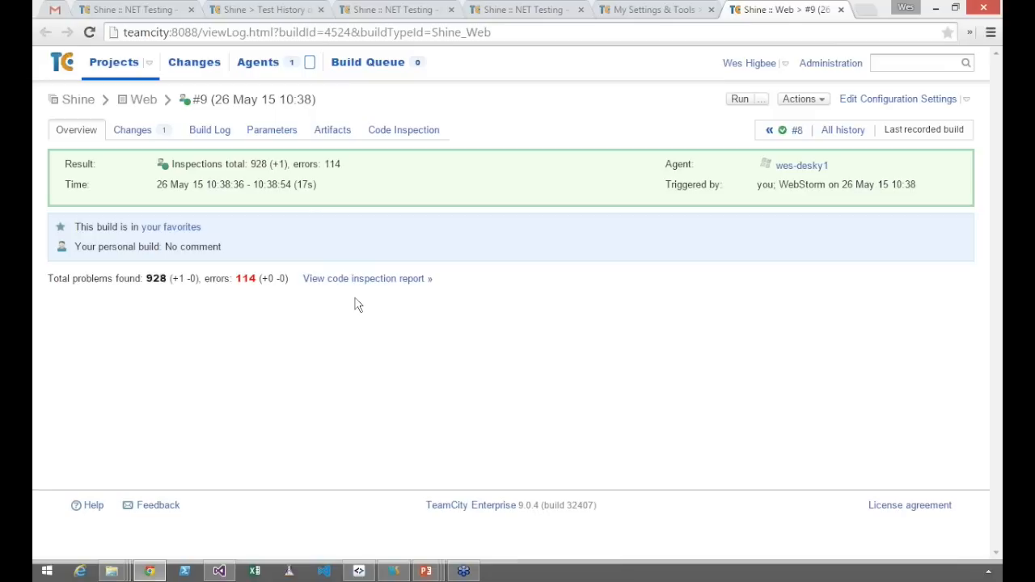
# View the build's code inspection report, expand main.js and open the new unused-variable problem in the IDE
pyautogui.click(356, 285)
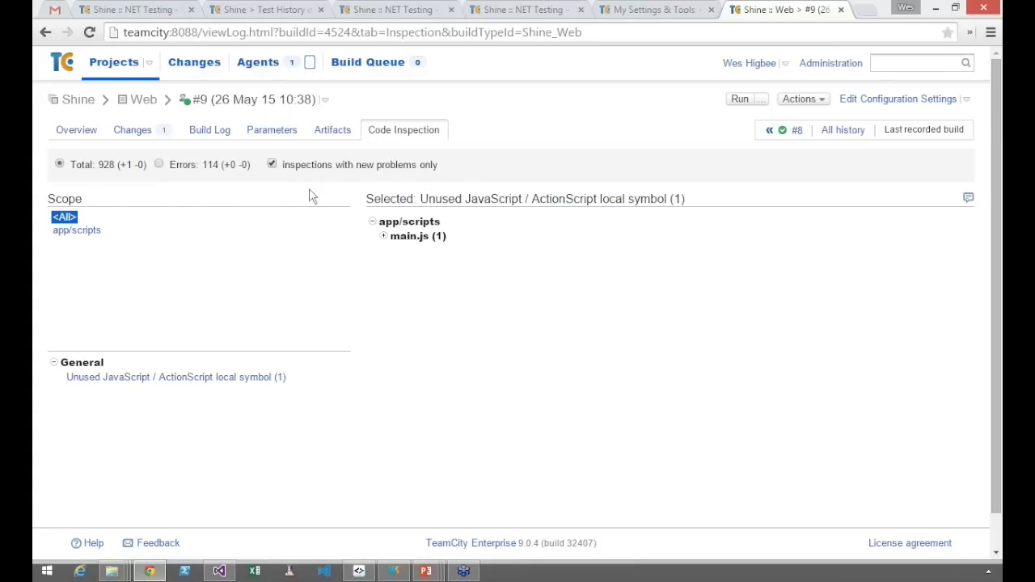
pyautogui.click(385, 238)
pyautogui.click(406, 254)
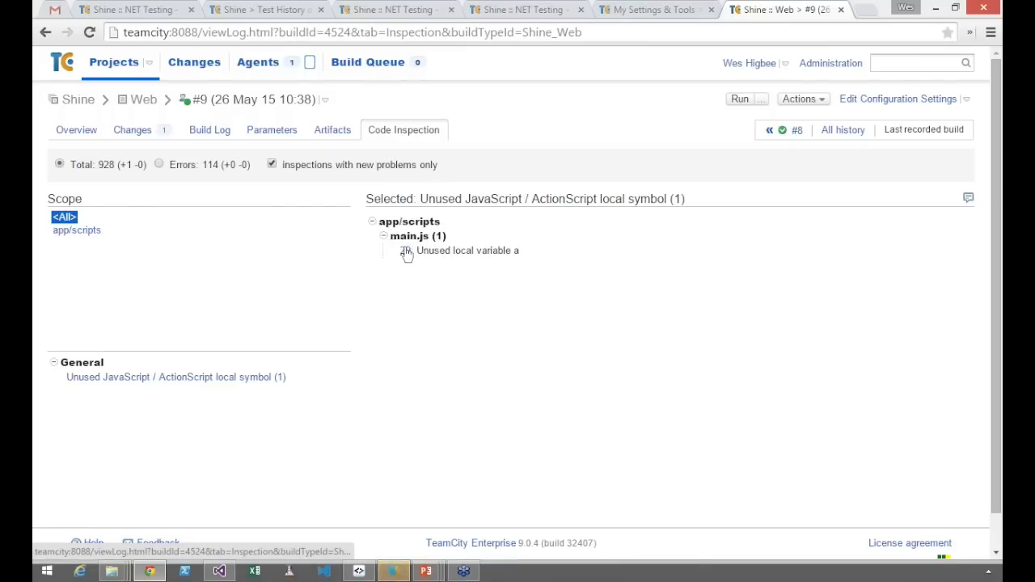
# Switch to WebStorm and delete the line "var a = 1;" from main.js
pyautogui.click(394, 571)
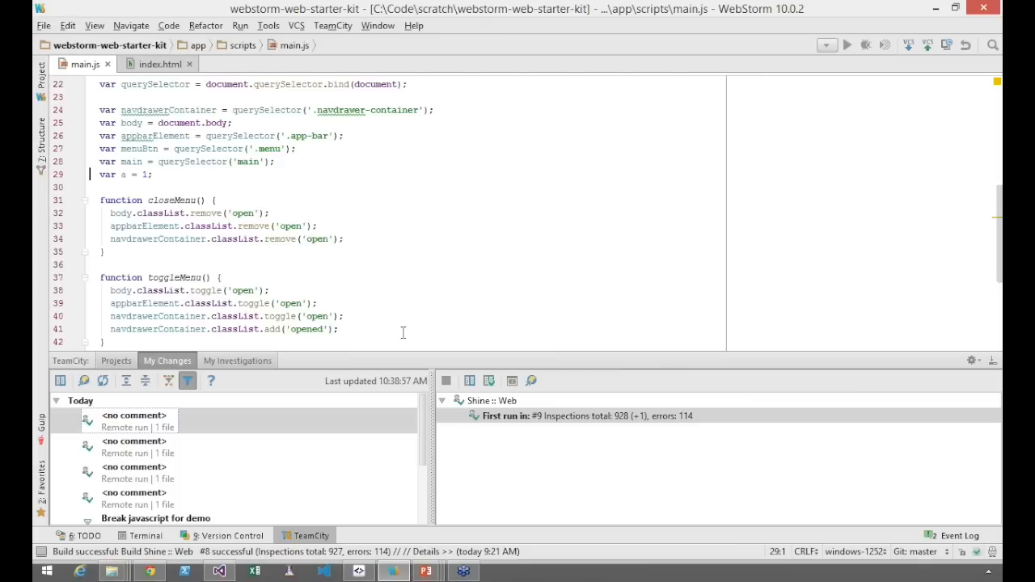
pyautogui.click(181, 183)
pyautogui.hotkey('shift', 'Up')
pyautogui.press('BackSpace')
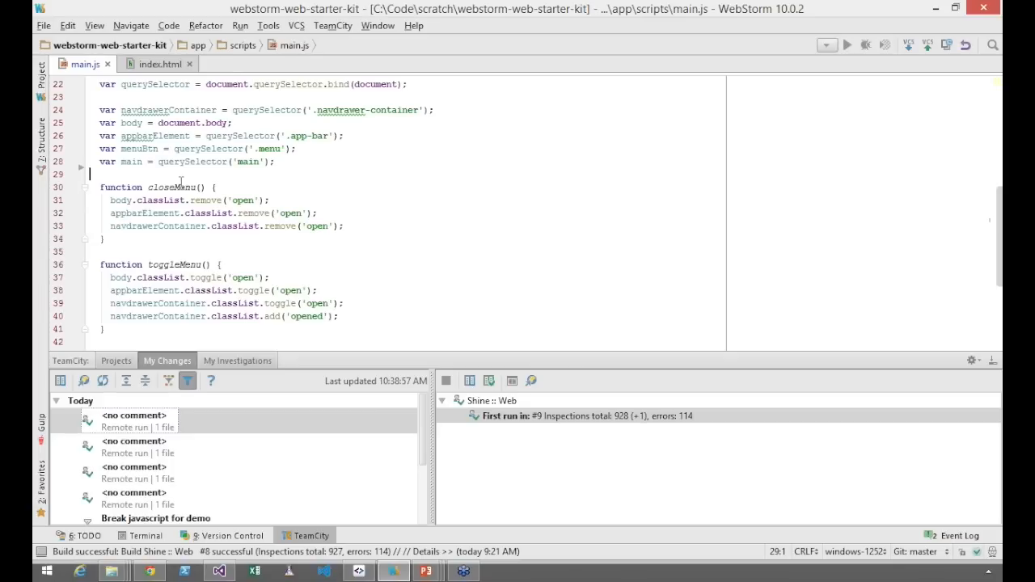
# Switch to the PowerPoint slide show with the Testing & IDE Integration slide
pyautogui.hotkey('alt', 'Tab')
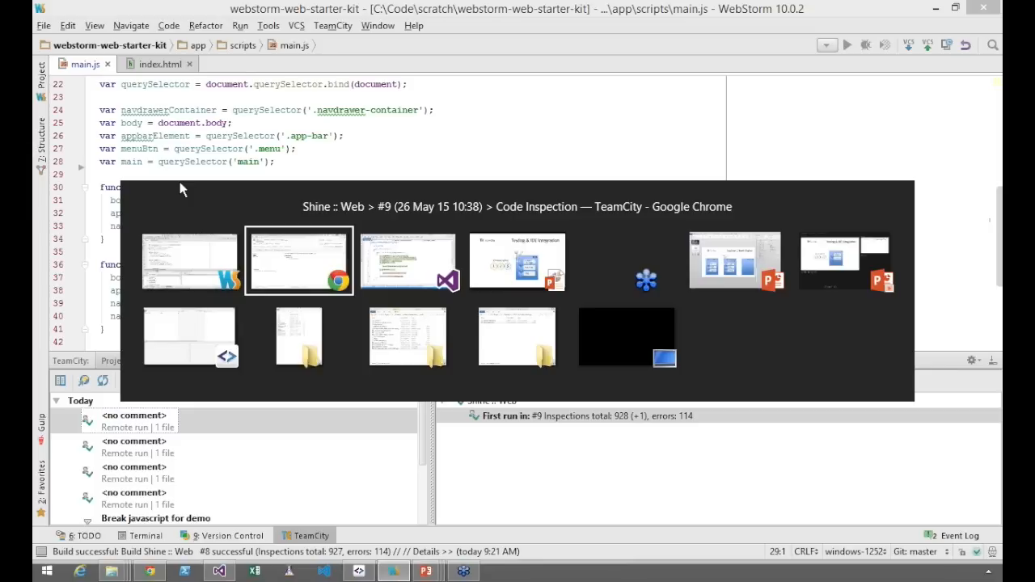
pyautogui.hotkey('alt', 'Tab')
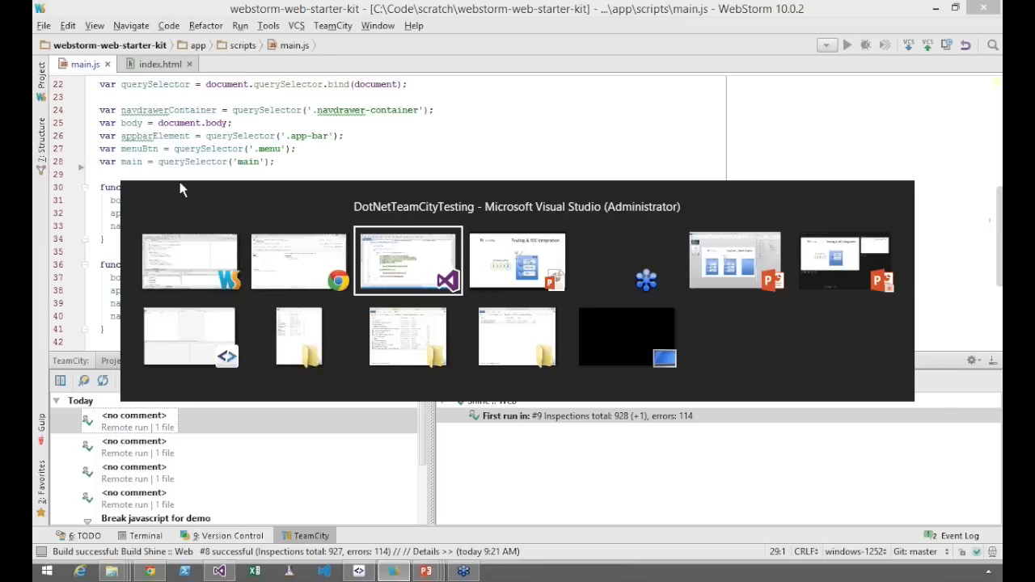
pyautogui.hotkey('alt', 'Tab')
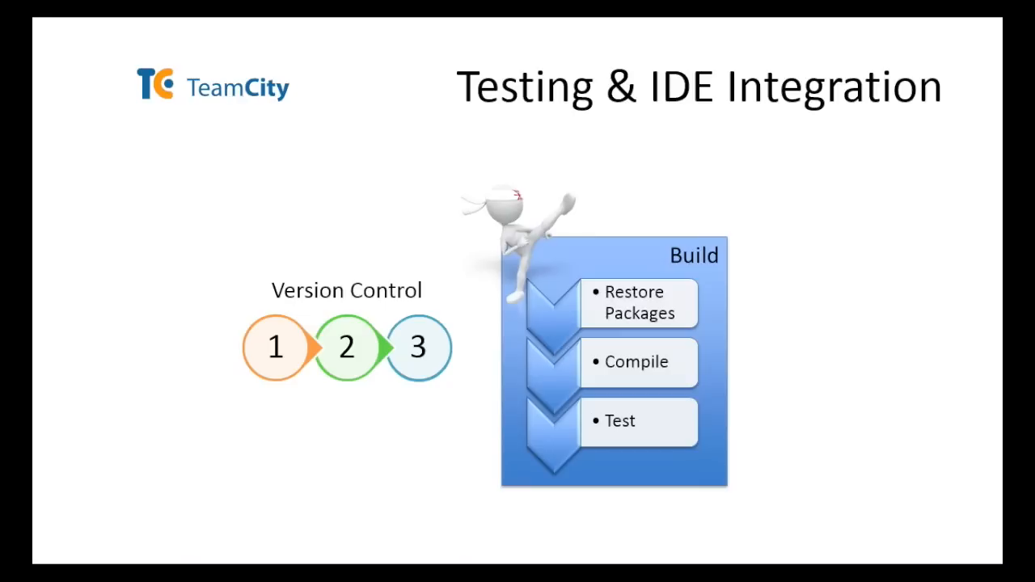
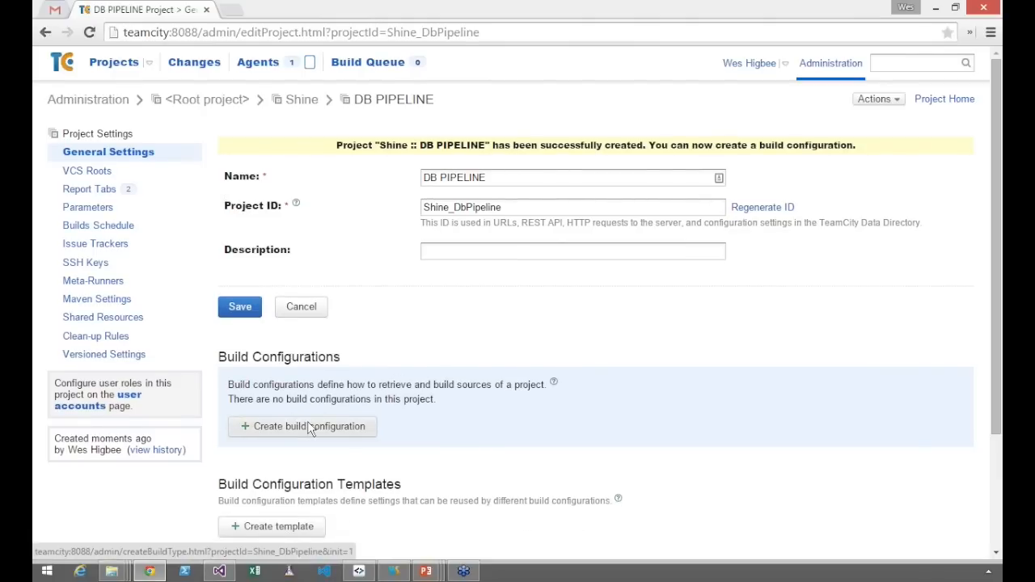
# Create a build configuration named "1. Drop & Create DB" in the DB PIPELINE project
pyautogui.click(311, 428)
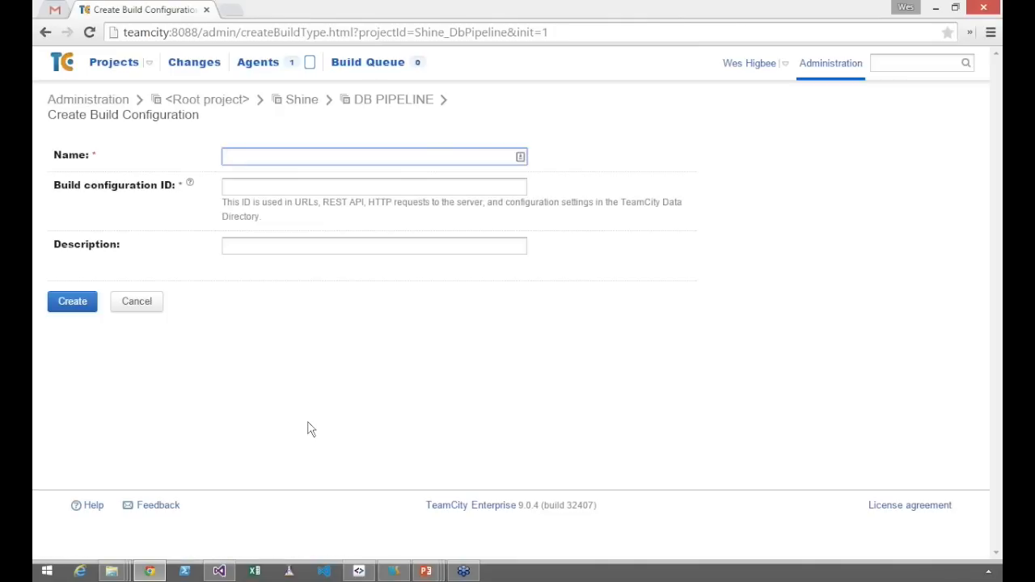
pyautogui.write('1. Drop & Create DB')
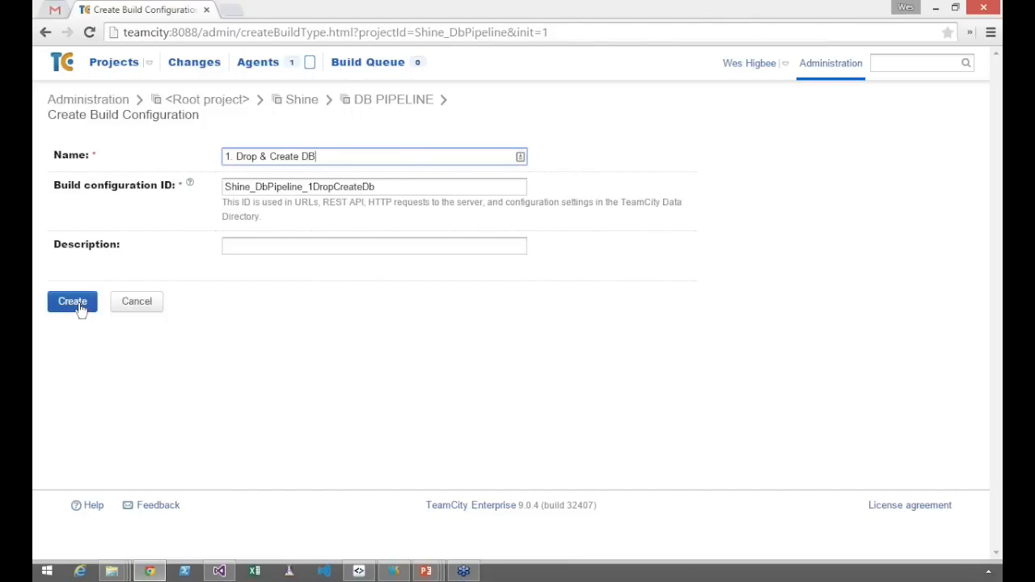
pyautogui.hotkey('alt', 'Tab')
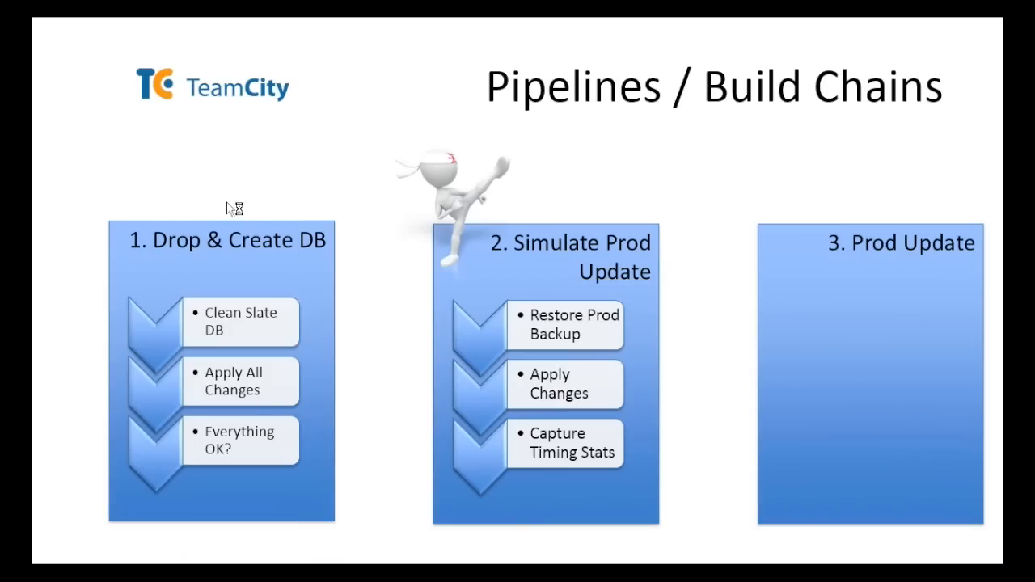
pyautogui.hotkey('alt', 'Tab')
pyautogui.click(73, 309)
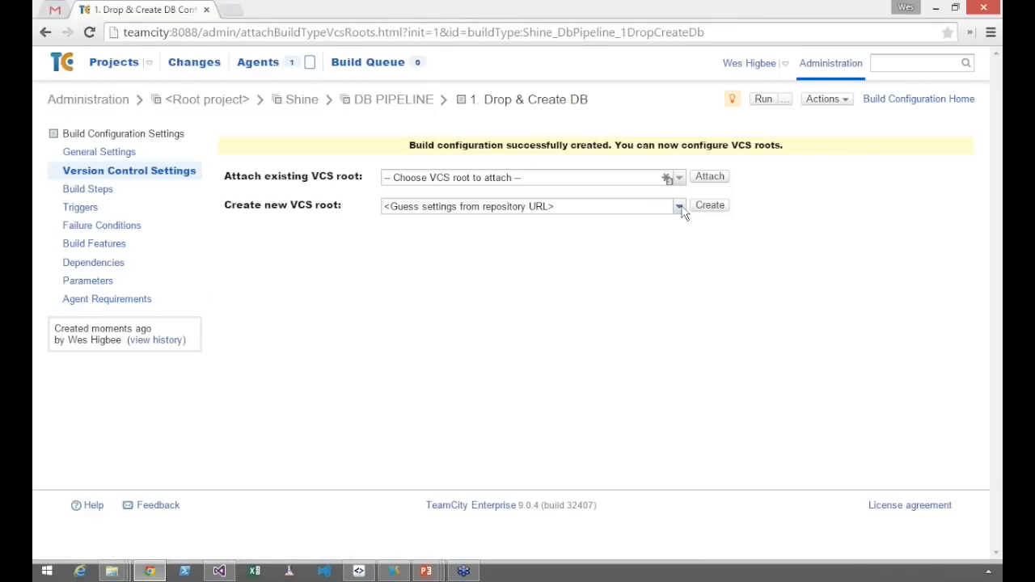
# Attach the existing VCS root C:\Code\bitbucket\mysql-cdd\payroll to the build configuration
pyautogui.click(679, 178)
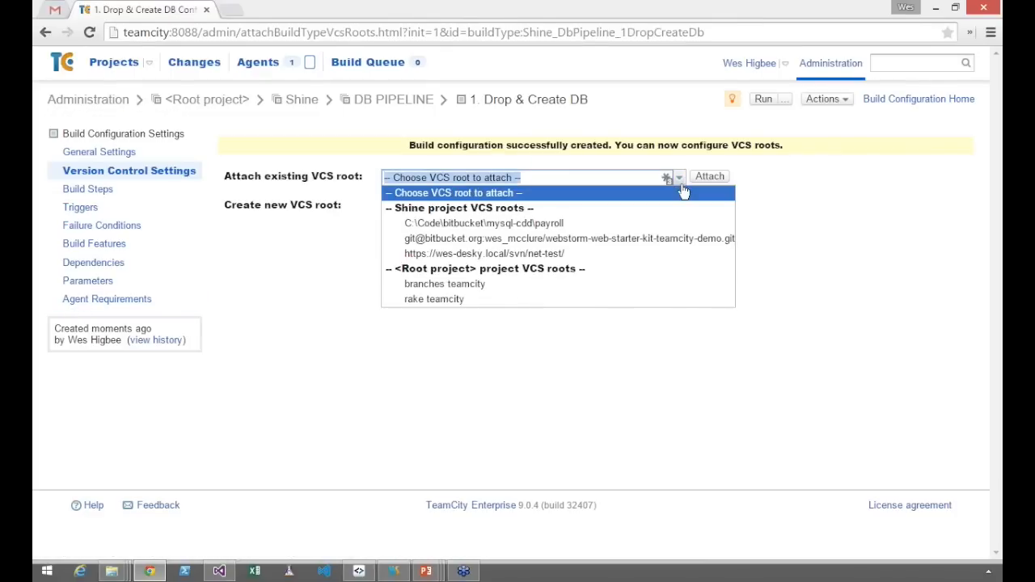
pyautogui.click(663, 223)
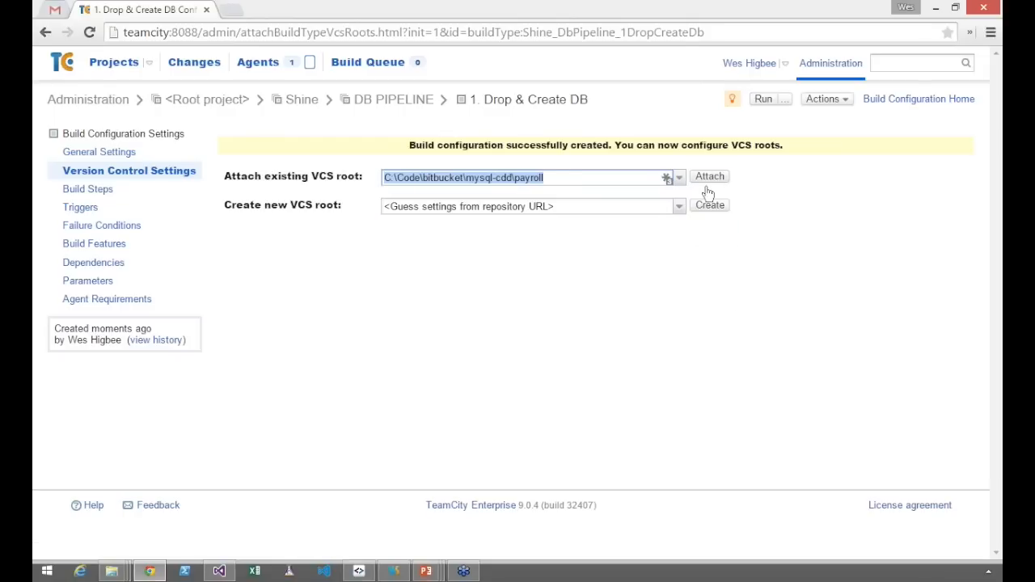
pyautogui.click(708, 188)
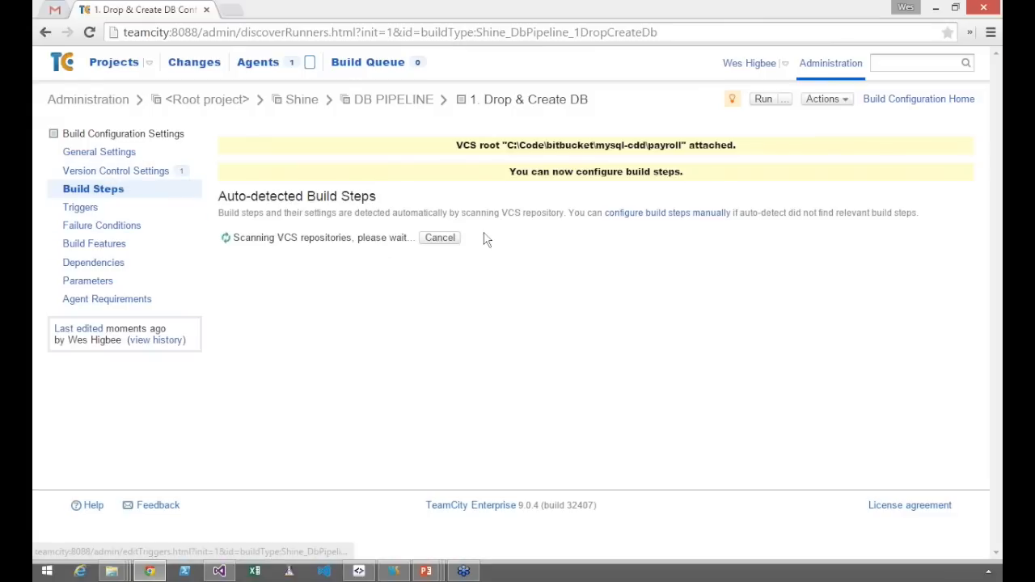
# Add the auto-detected Command Line step that calls "ci drop and create from migrations.bat" and review its settings
pyautogui.click(441, 237)
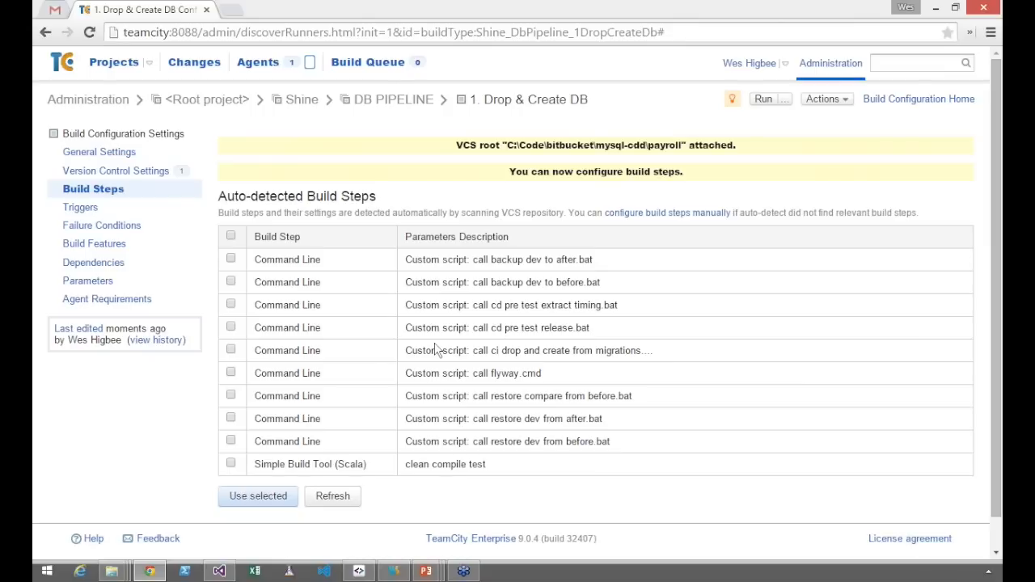
pyautogui.click(232, 351)
pyautogui.click(246, 498)
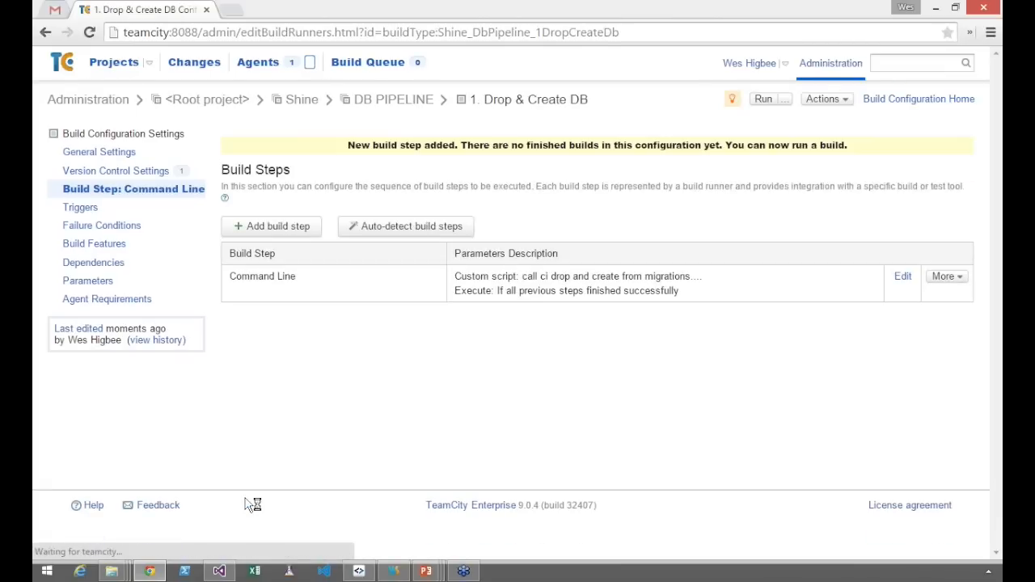
pyautogui.click(404, 299)
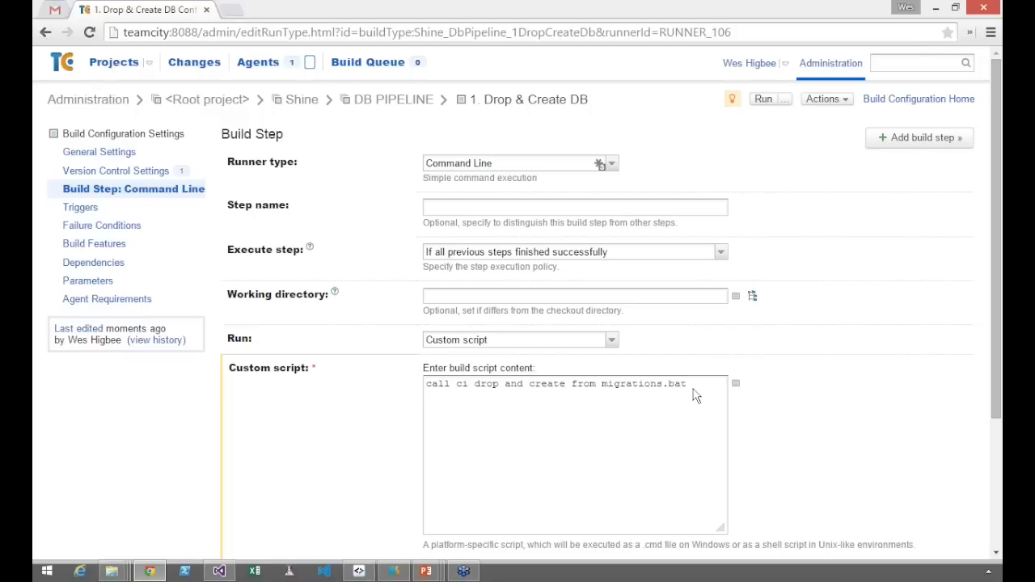
pyautogui.click(45, 32)
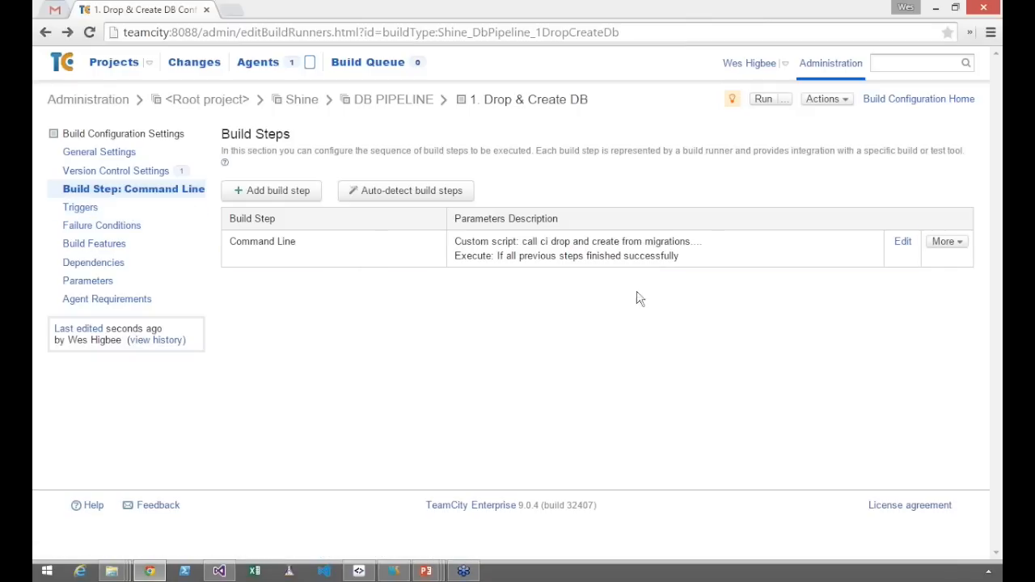
# Open MySQL Workbench, connect to Local instance MySQL56 and maximize the window to show its schemas
pyautogui.press('super')
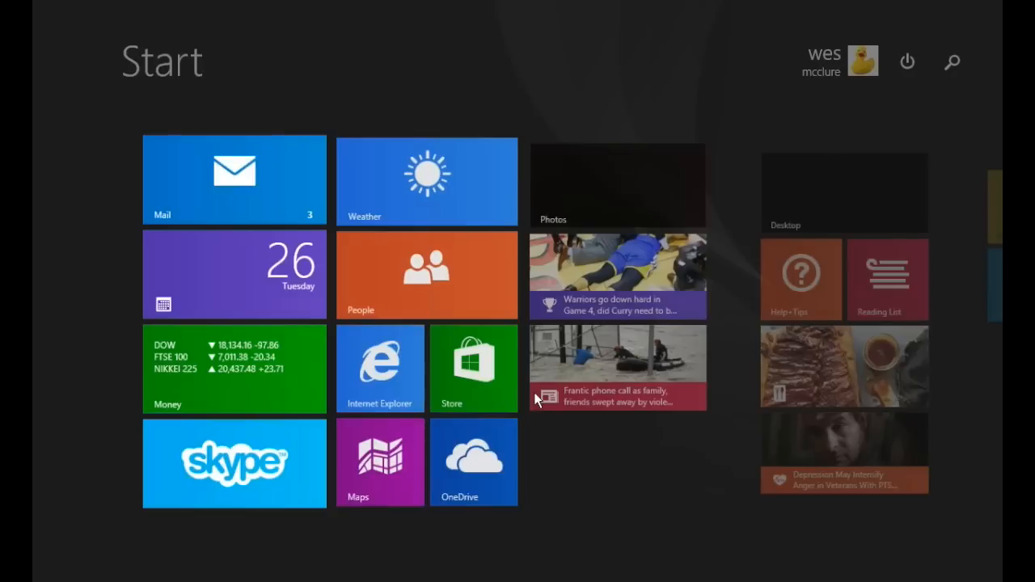
pyautogui.press('super')
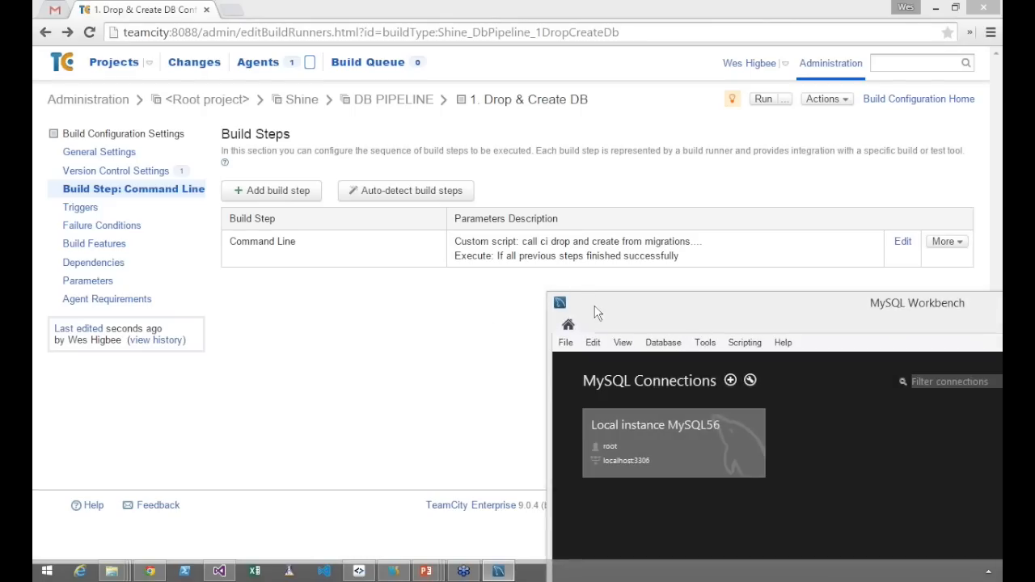
pyautogui.moveTo(597, 312); pyautogui.dragTo(226, 303)
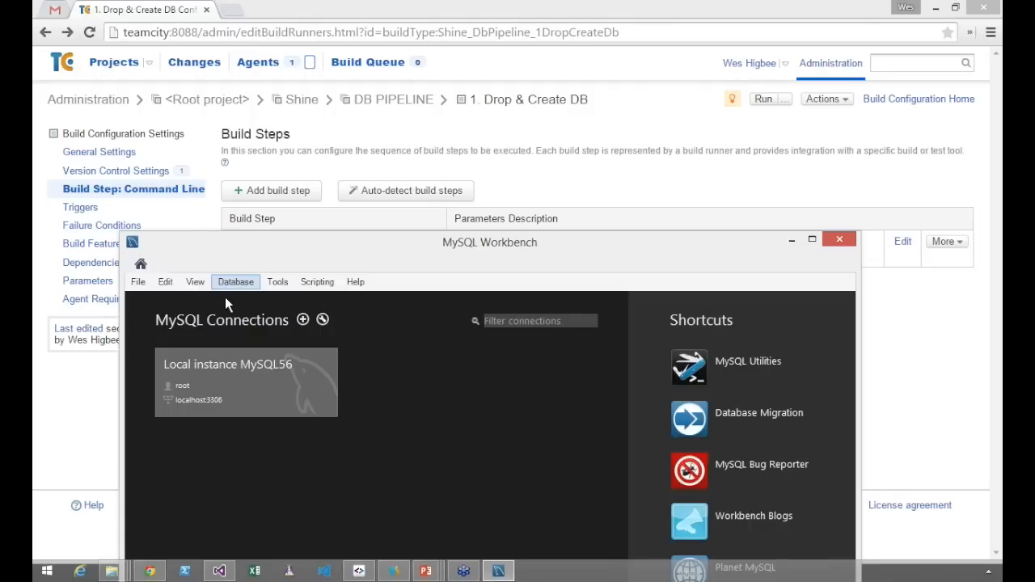
pyautogui.click(247, 399)
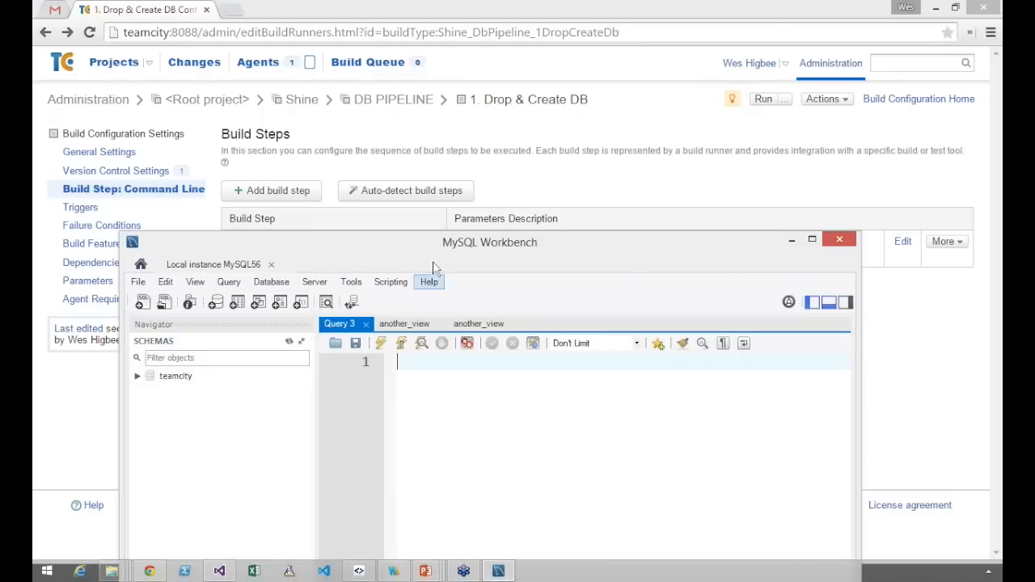
pyautogui.doubleClick(441, 243)
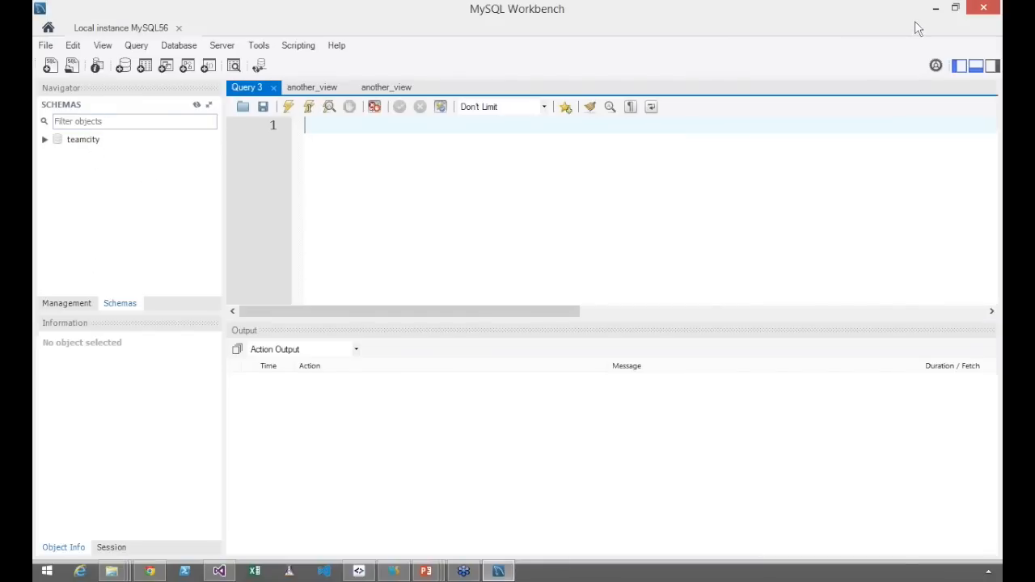
# Return to TeamCity, run the 1. Drop & Create DB configuration and open the build log of build #1
pyautogui.click(936, 8)
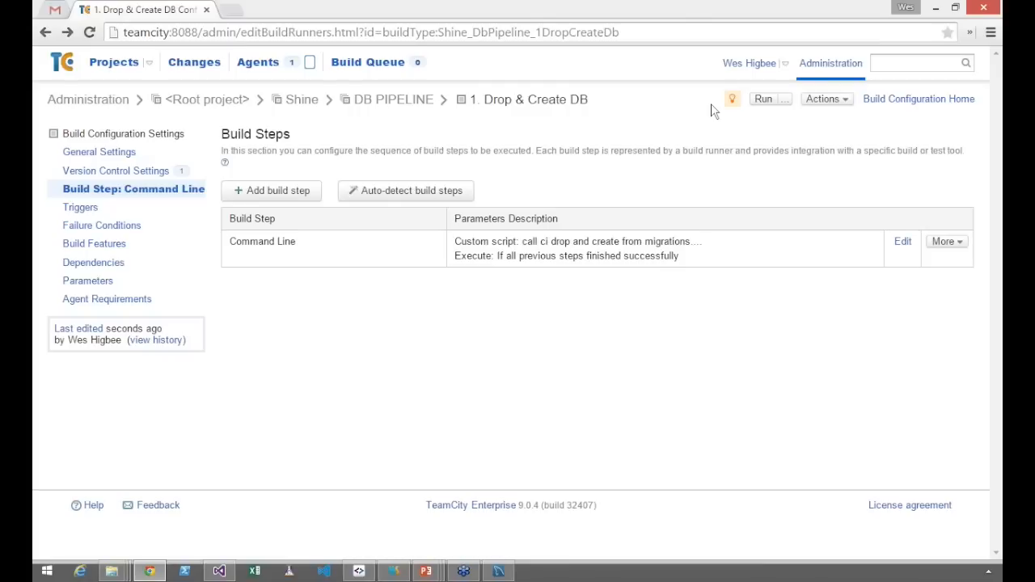
pyautogui.click(763, 100)
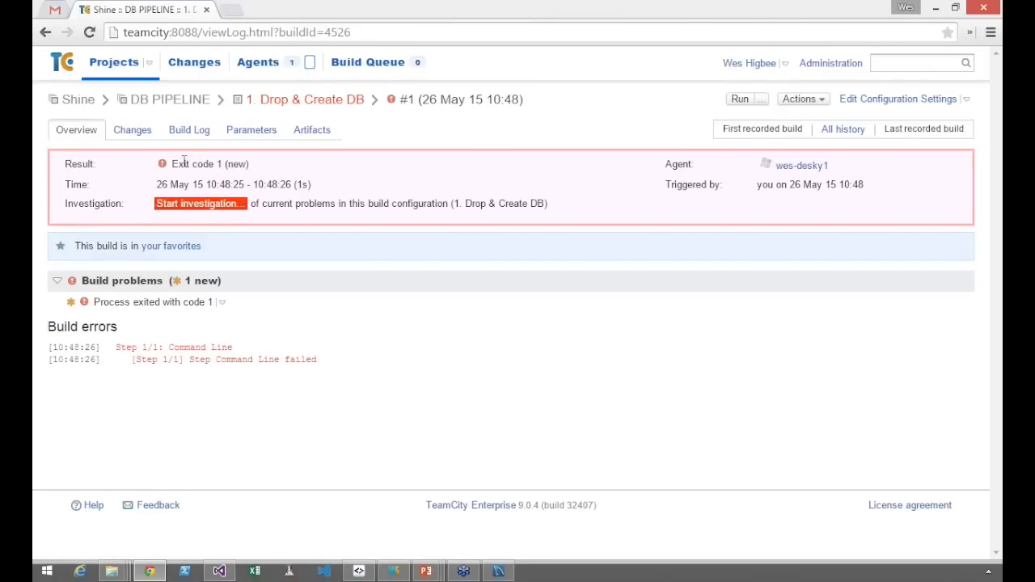
pyautogui.click(186, 130)
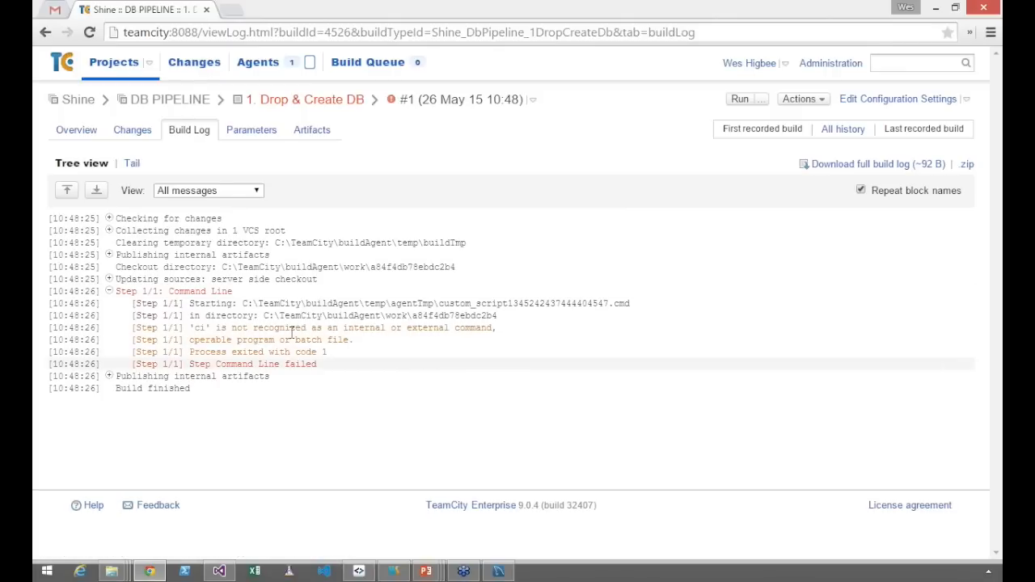
# Change the Command Line build step to Executable with parameters, with "ci drop and create from migrations.bat" as command executable, and save it
pyautogui.click(909, 107)
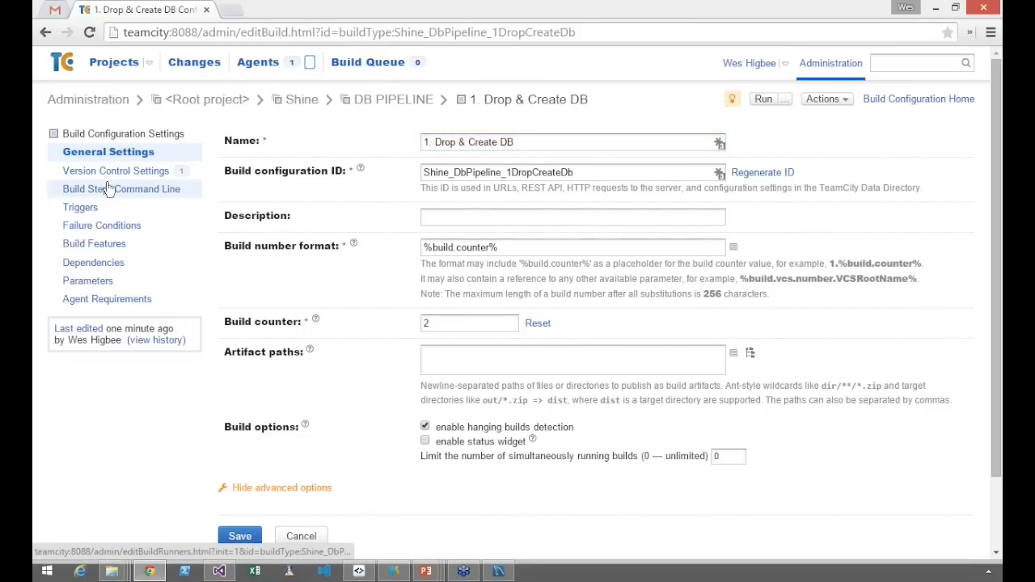
pyautogui.click(133, 188)
pyautogui.click(460, 256)
pyautogui.moveTo(712, 385); pyautogui.dragTo(457, 379)
pyautogui.hotkey('ctrl', 'c')
pyautogui.press('BackSpace')
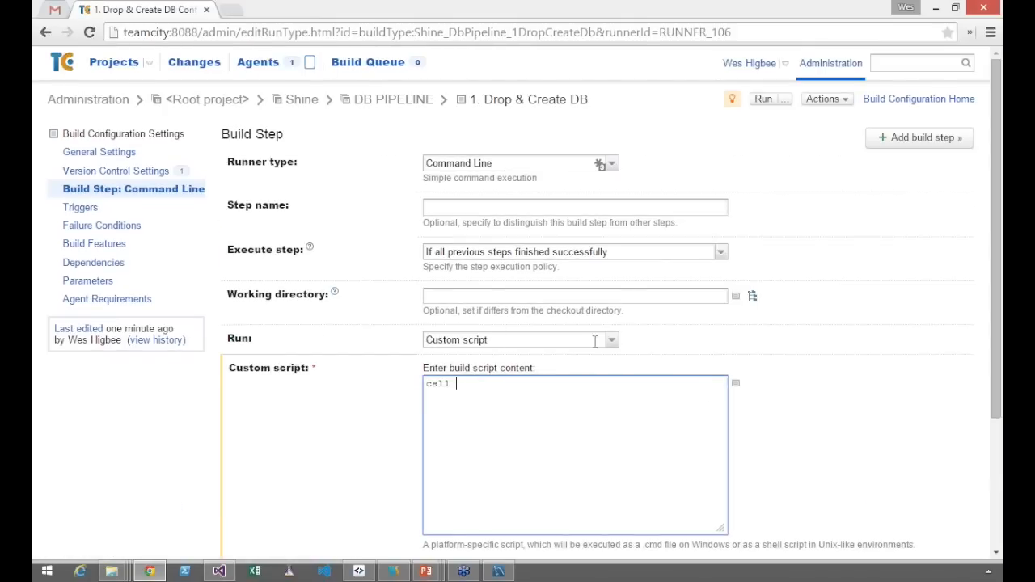
pyautogui.click(611, 342)
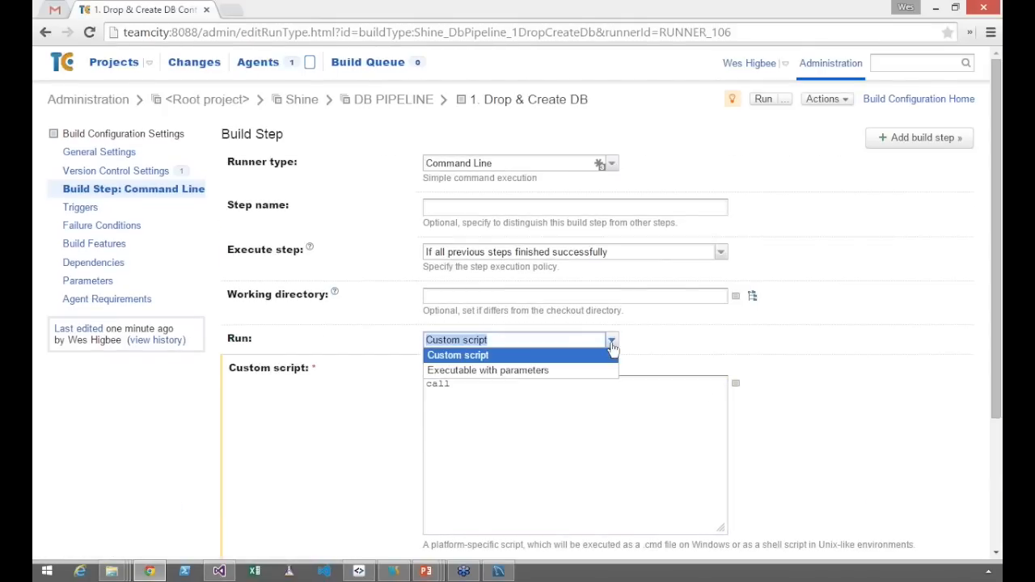
pyautogui.click(579, 370)
pyautogui.click(552, 374)
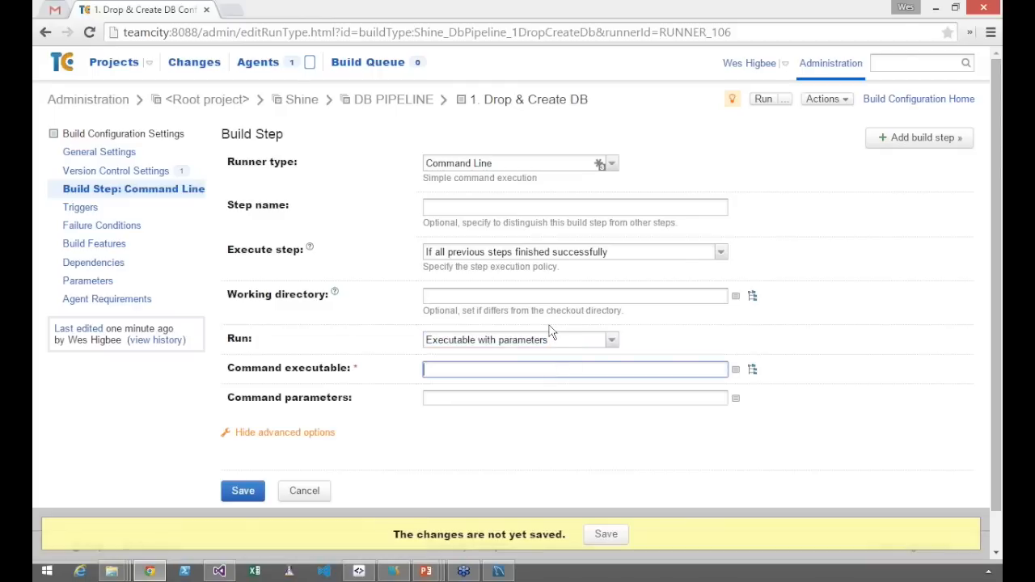
pyautogui.hotkey('ctrl', 'v')
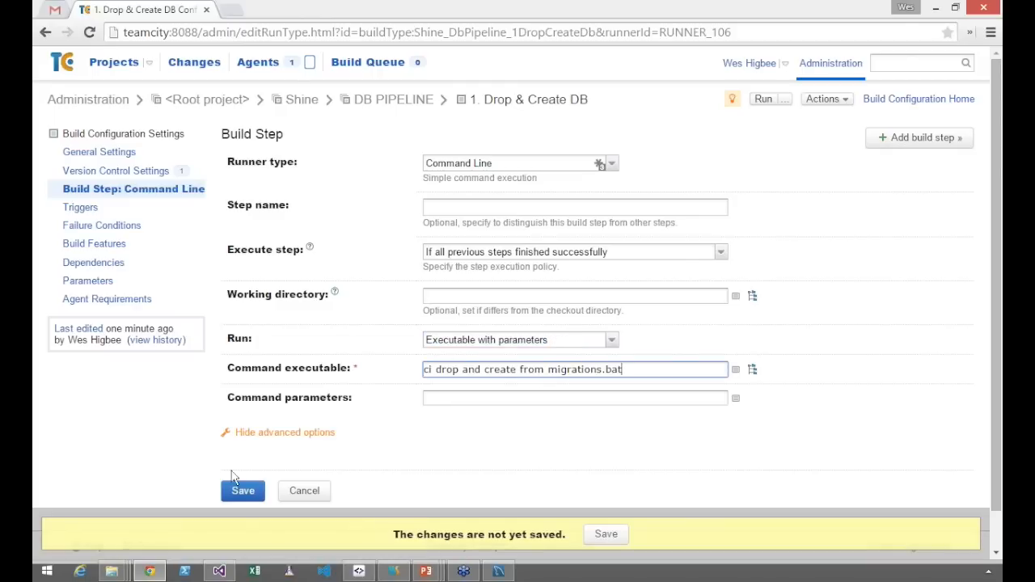
pyautogui.click(248, 491)
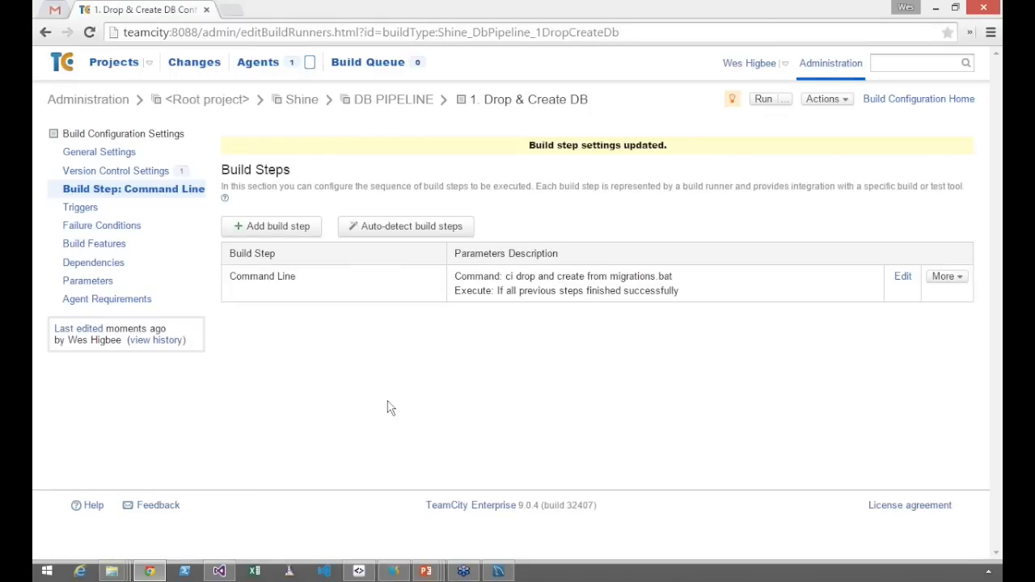
# Run the 1. Drop & Create DB configuration again and open the results of build #2
pyautogui.click(765, 99)
pyautogui.click(894, 101)
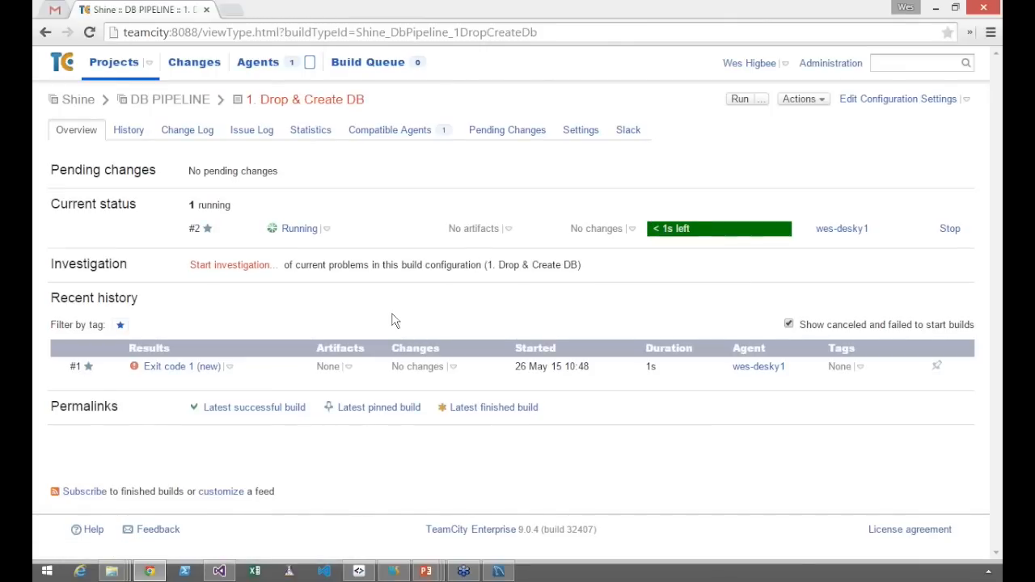
pyautogui.click(292, 234)
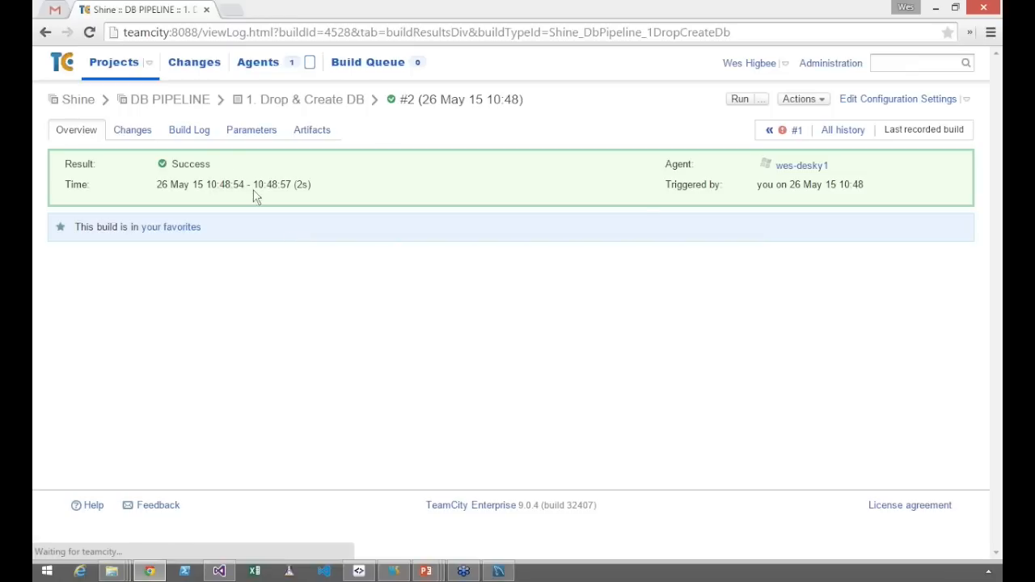
# Examine build #2's log, expanding the Command Line step and enlarging the page to read the payroll_ci schema migrations
pyautogui.click(209, 141)
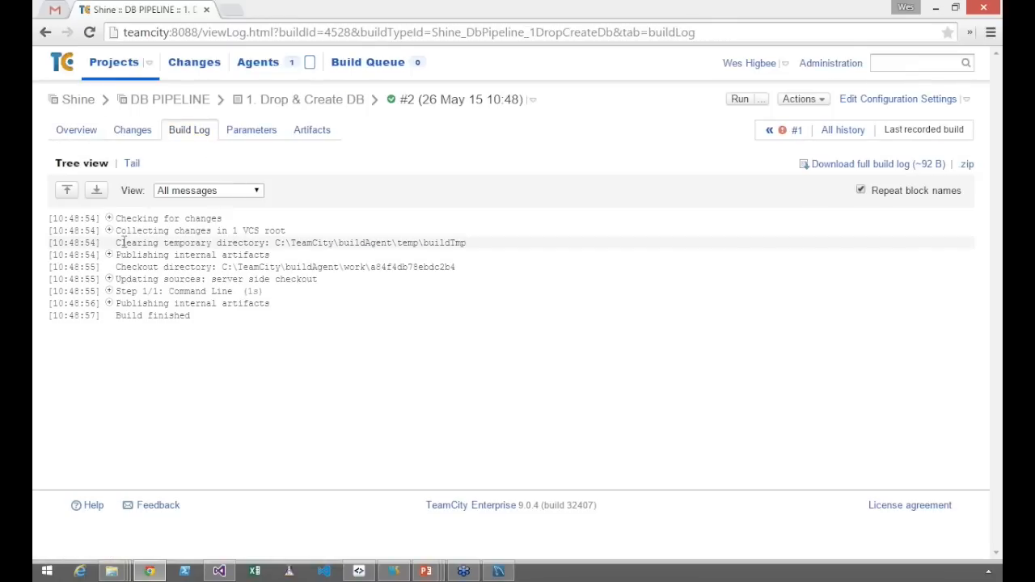
pyautogui.click(109, 291)
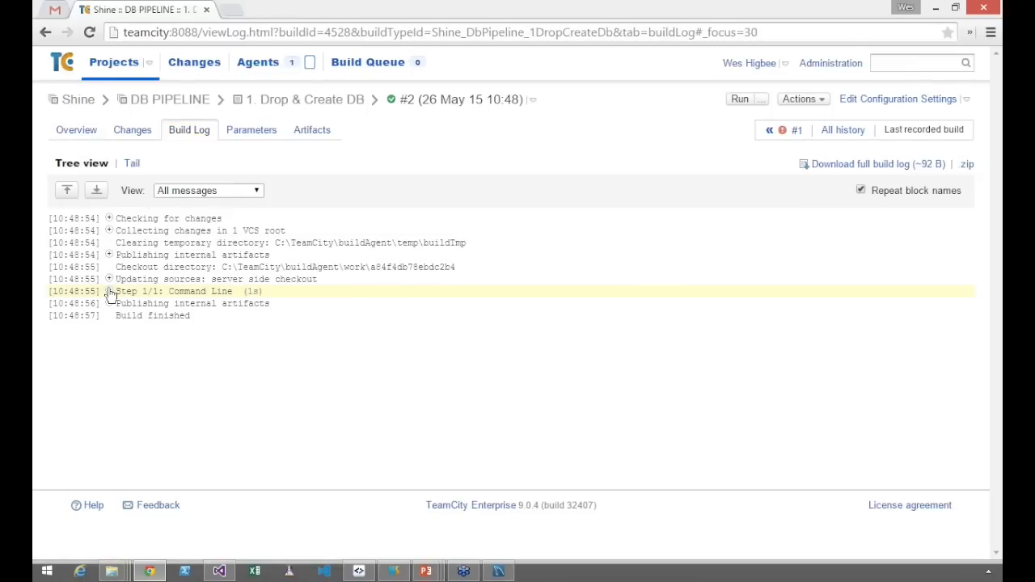
pyautogui.scroll(-2, 109, 289)
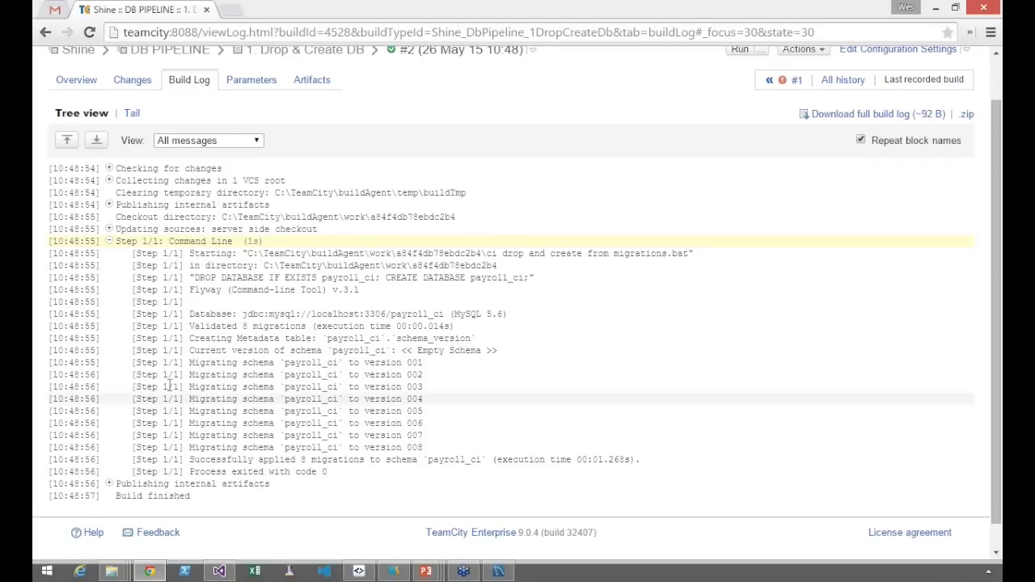
pyautogui.moveTo(192, 363)
pyautogui.mouseDown()
pyautogui.moveTo(427, 424)
pyautogui.moveTo(431, 441)
pyautogui.mouseUp()
pyautogui.hotkey('ctrl', '+')
pyautogui.hotkey('ctrl', '+')
pyautogui.hotkey('ctrl', '+')
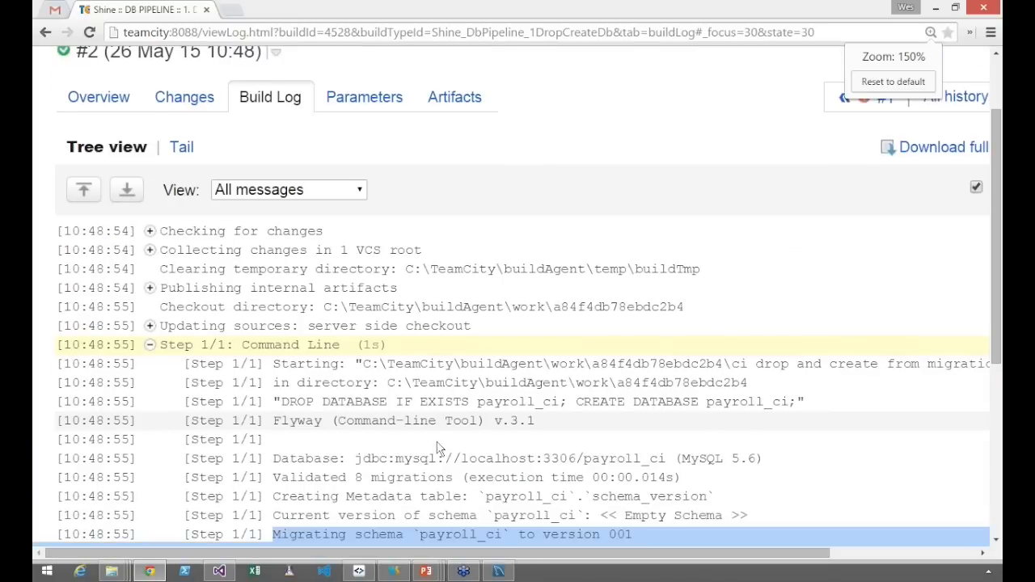
pyautogui.scroll(-3, 560, 319)
pyautogui.click(560, 320)
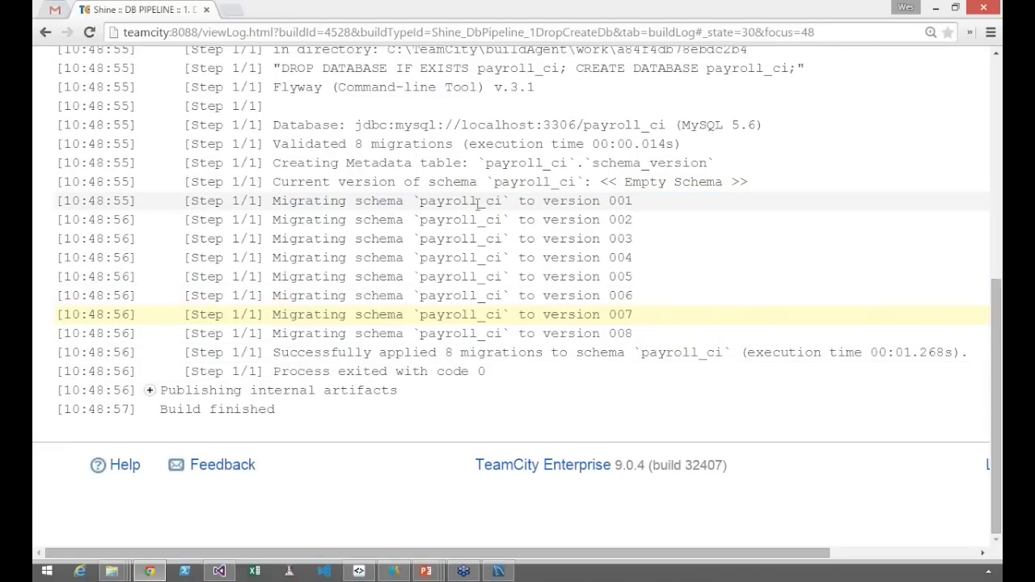
pyautogui.doubleClick(495, 202)
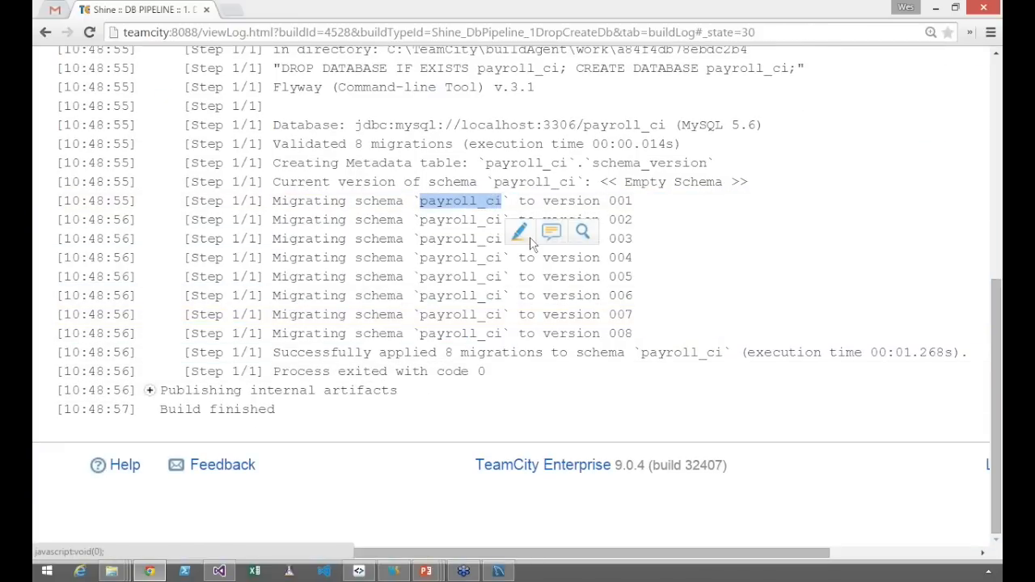
# Switch to MySQL Workbench, refresh the schema list and inspect the contents of the recreated payroll database
pyautogui.click(499, 571)
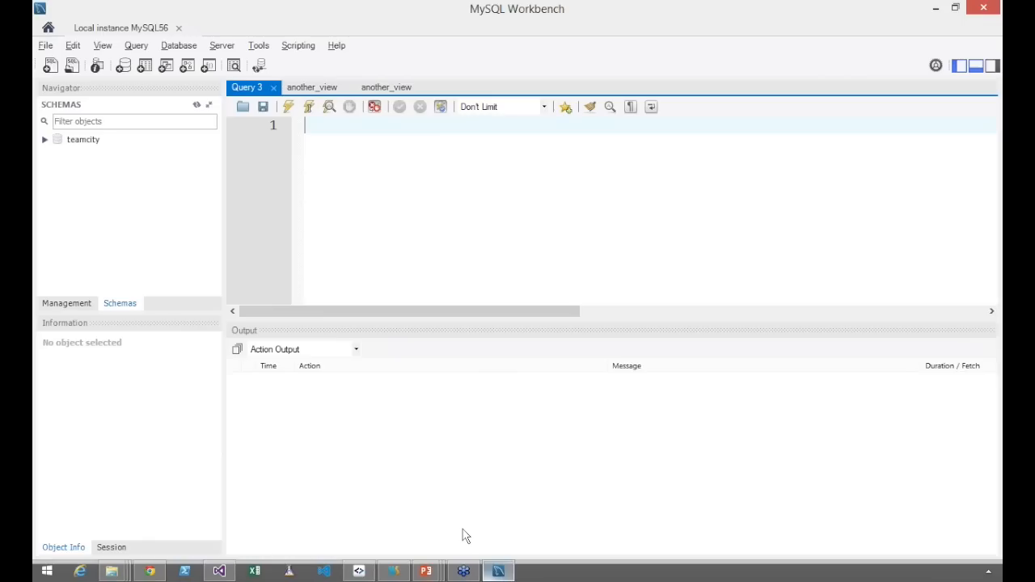
pyautogui.click(202, 91)
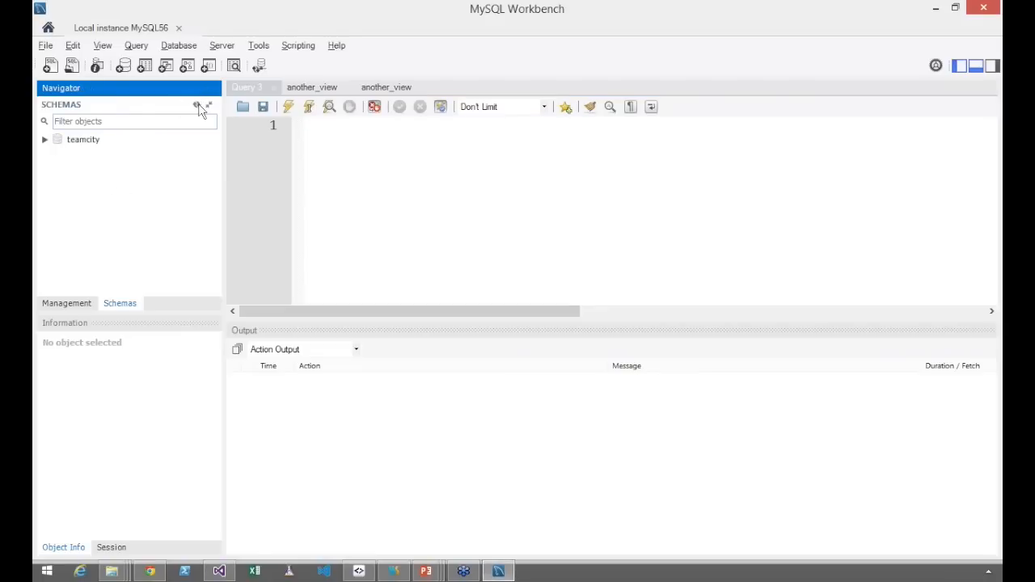
pyautogui.click(197, 106)
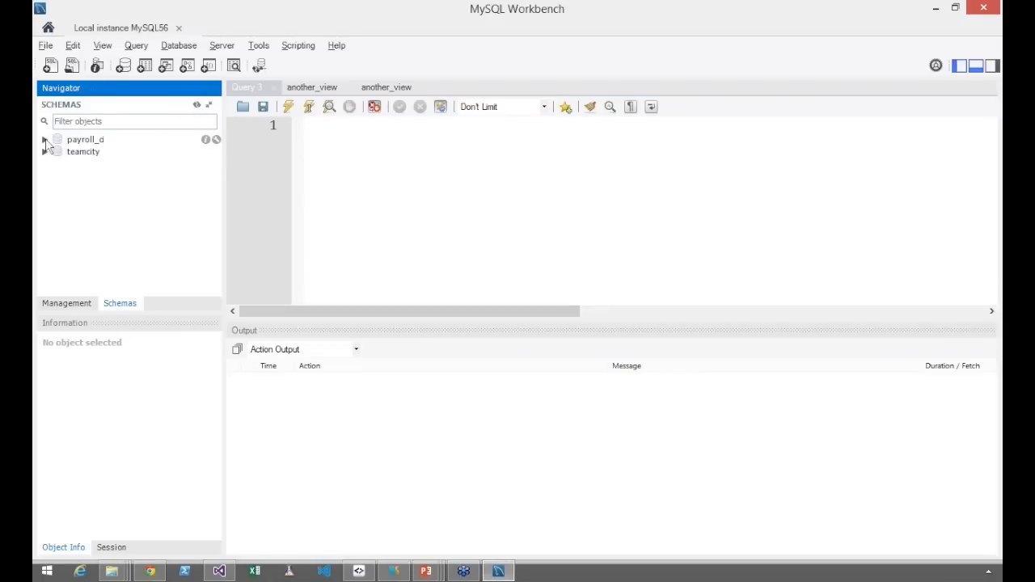
pyautogui.click(45, 140)
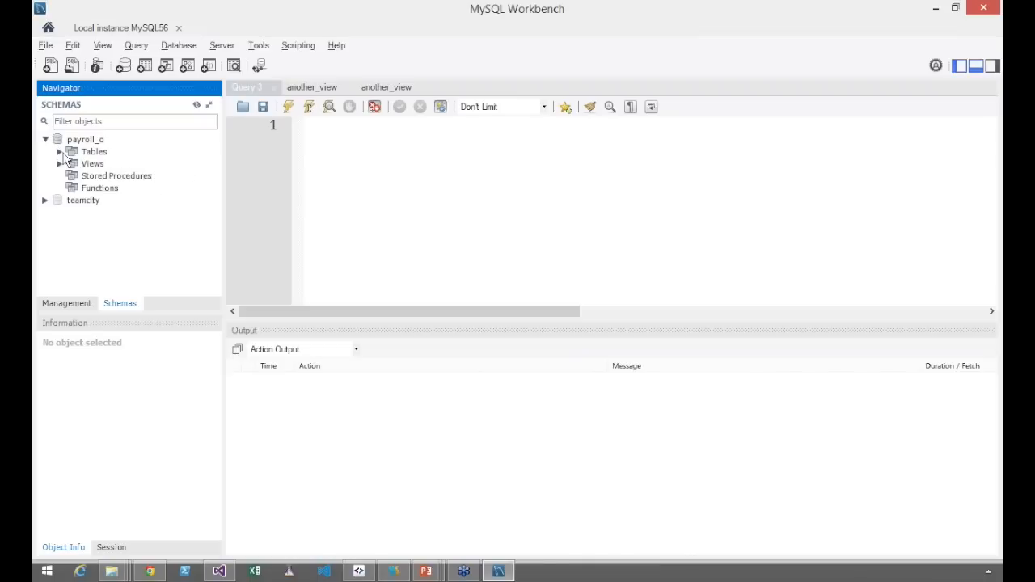
pyautogui.click(60, 152)
pyautogui.click(60, 152)
pyautogui.click(46, 140)
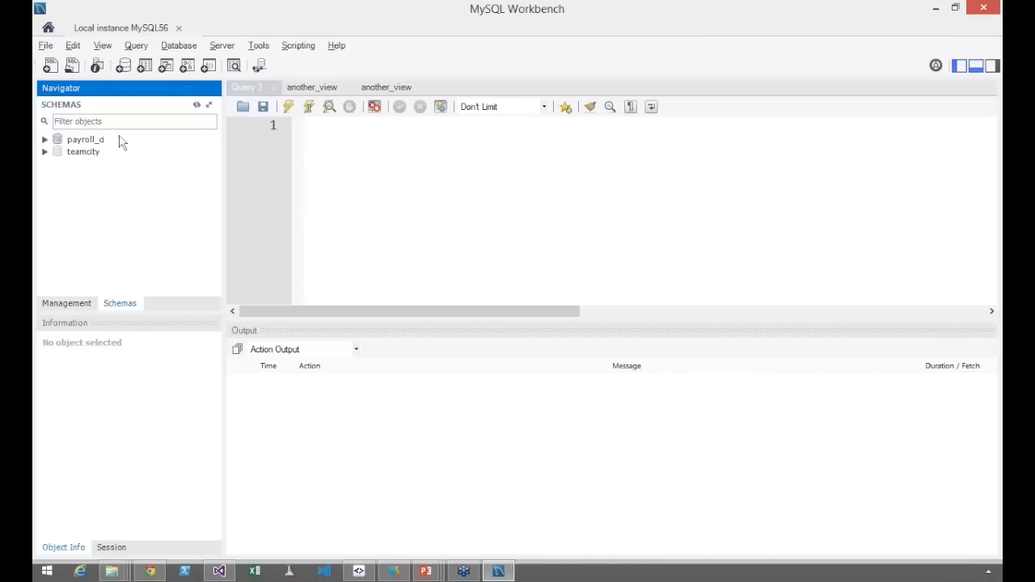
pyautogui.click(936, 8)
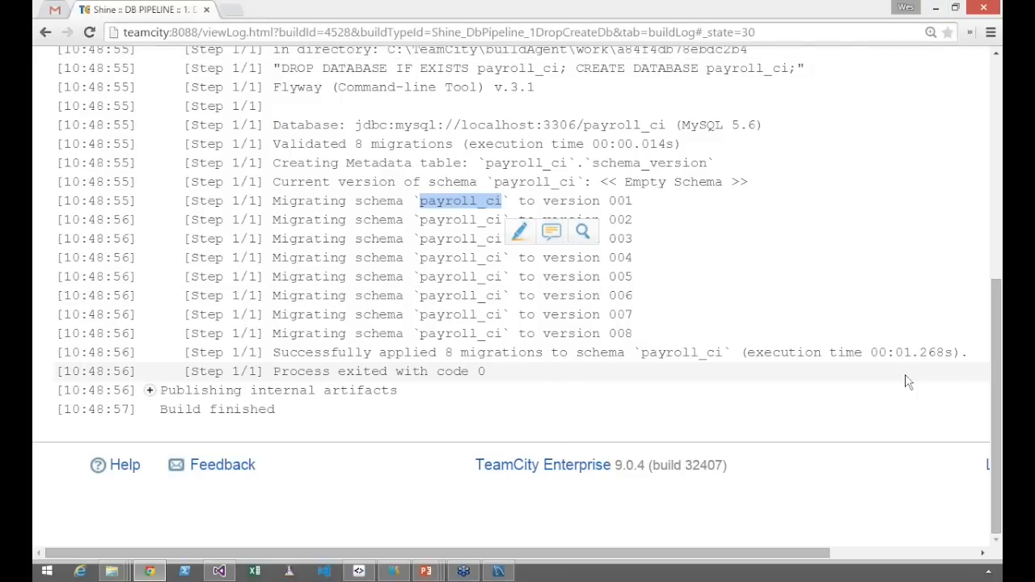
# Leave build #2's log for the DB PIPELINE project, reset the page zoom and open the project's settings
pyautogui.scroll(5, 906, 382)
pyautogui.scroll(-2, 906, 382)
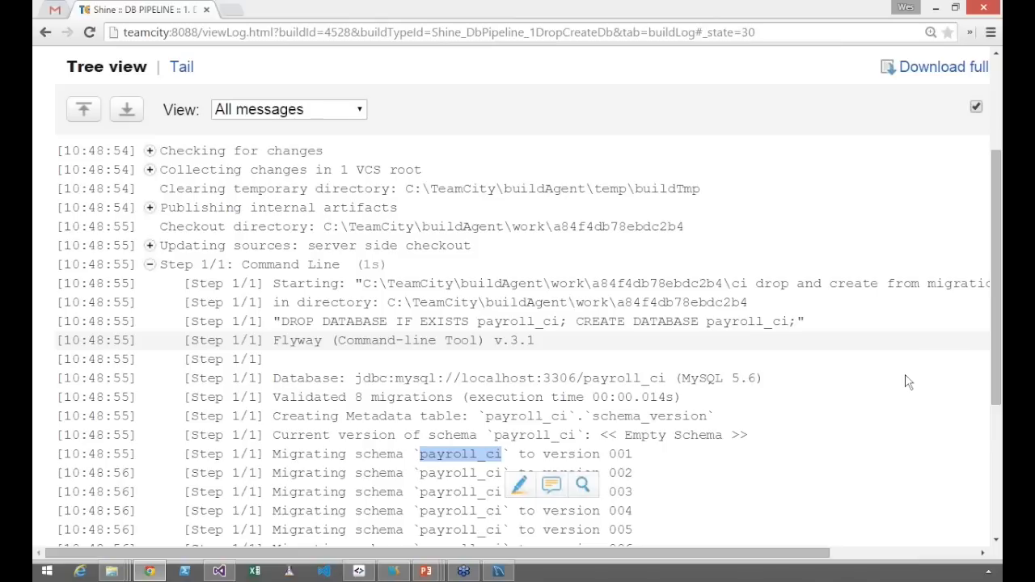
pyautogui.scroll(-2, 908, 382)
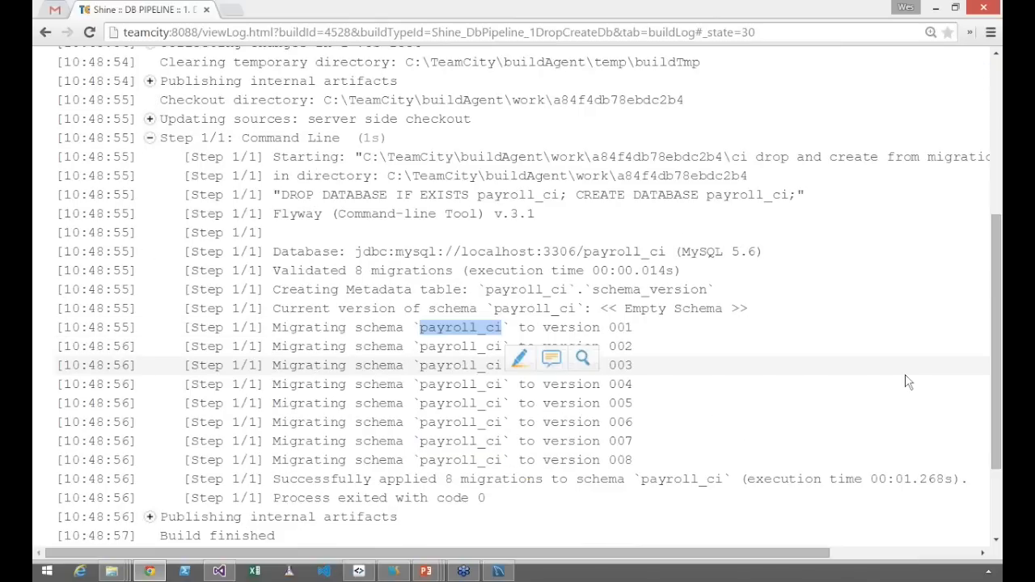
pyautogui.scroll(3, 908, 382)
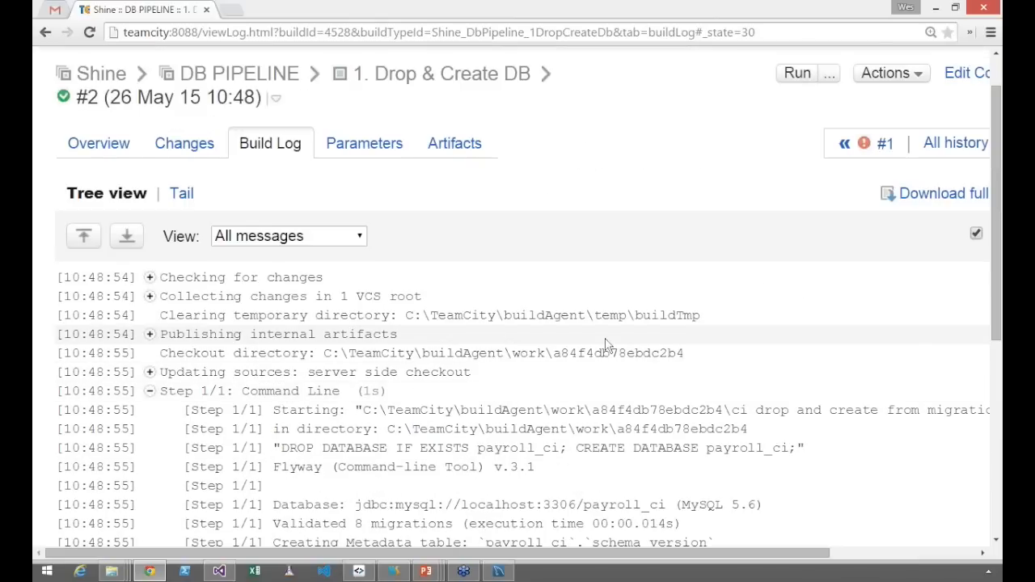
pyautogui.click(237, 84)
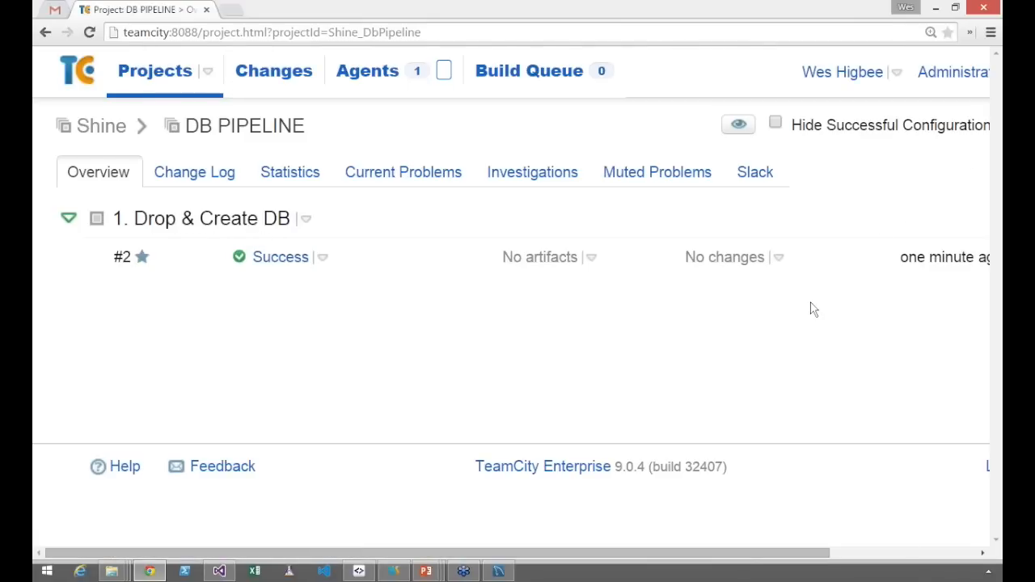
pyautogui.hotkey('ctrl', '0')
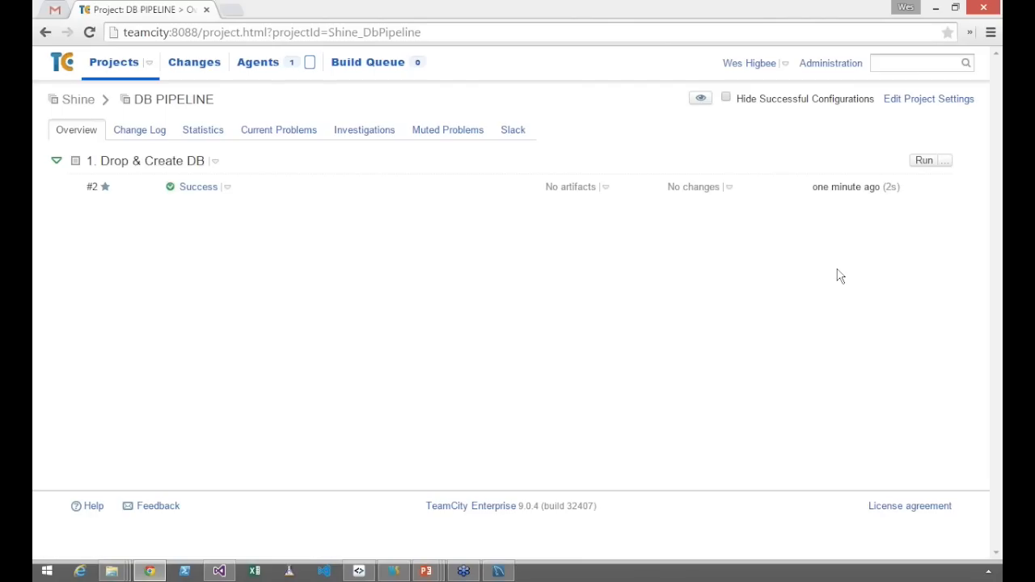
pyautogui.click(905, 103)
# Create a build configuration named "2. Simulate Prod Update" in the DB PIPELINE project
pyautogui.click(311, 367)
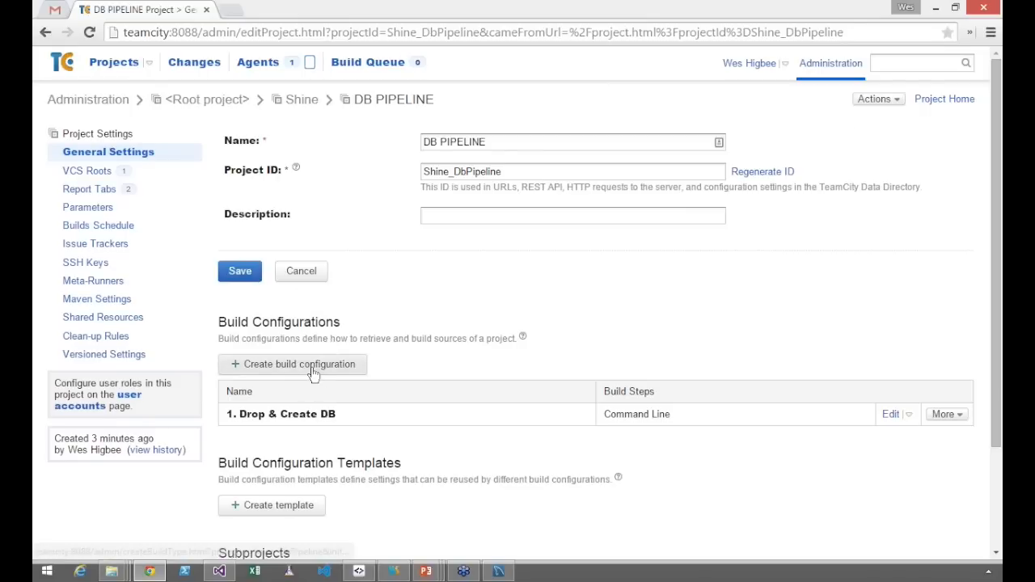
pyautogui.write('2. Simulate')
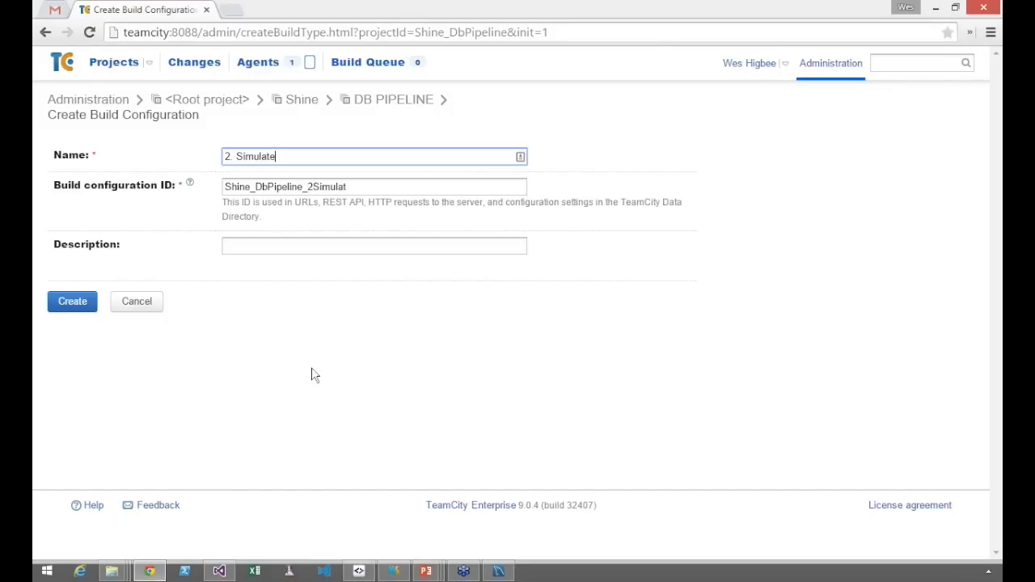
pyautogui.write(' Prod Rel')
pyautogui.press('BackSpace')
pyautogui.press('BackSpace')
pyautogui.press('BackSpace')
pyautogui.write('Update')
pyautogui.click(78, 300)
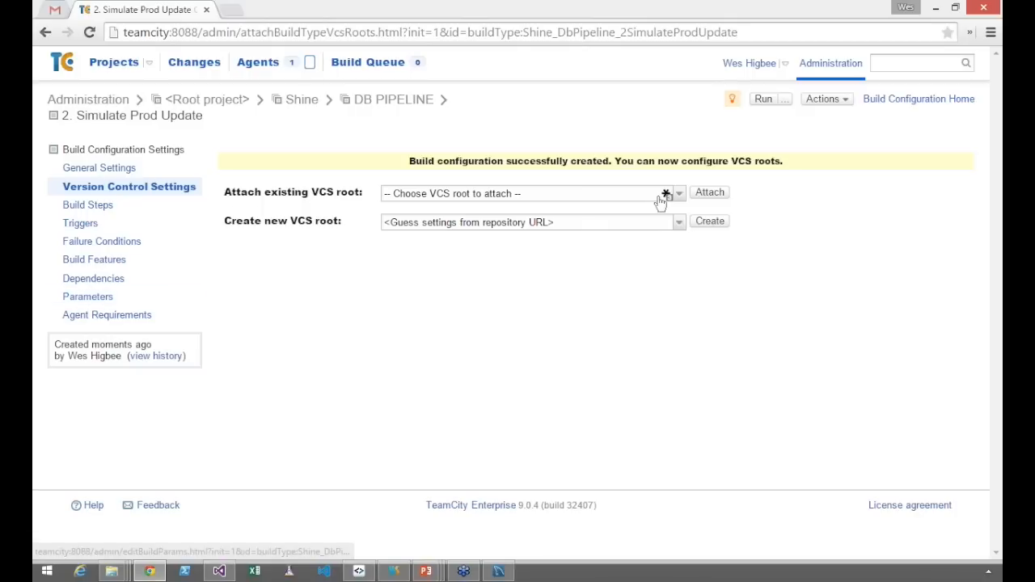
# Attach the existing VCS root C:\Code\bitbucket\mysql-cdd\payroll to the 2. Simulate Prod Update configuration
pyautogui.click(682, 200)
pyautogui.click(628, 238)
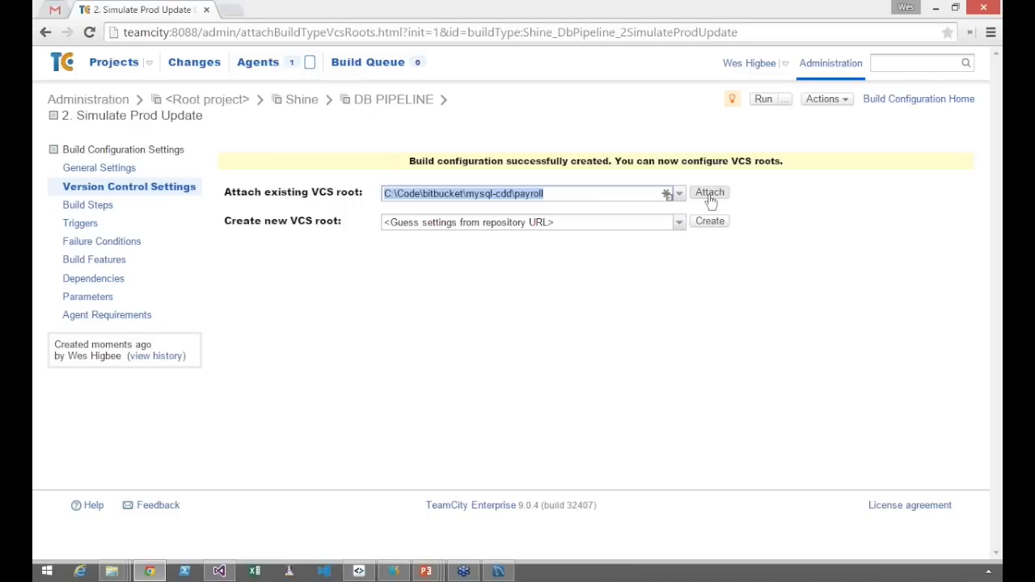
pyautogui.click(710, 196)
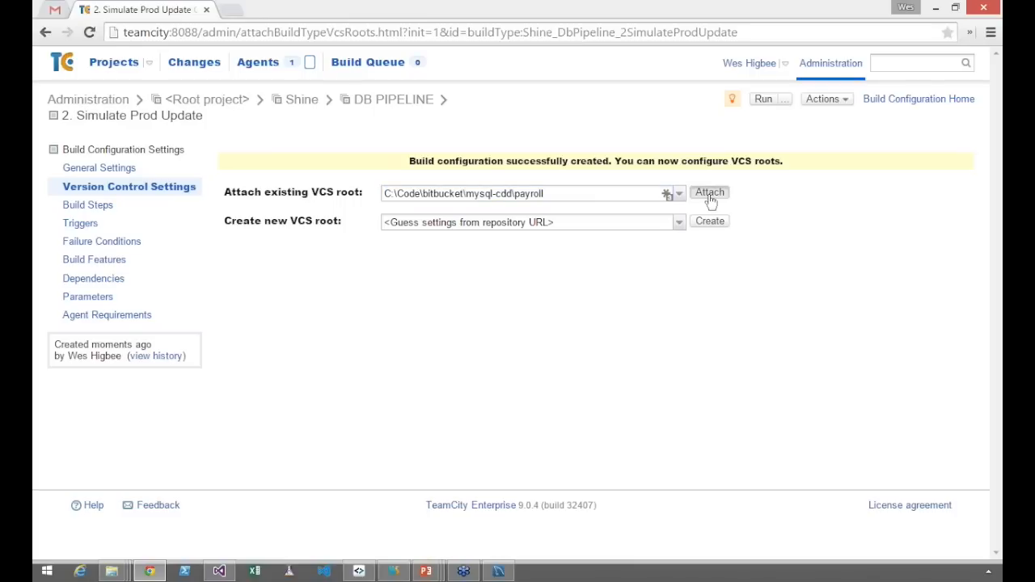
# Add a snapshot dependency on Payroll's "1. Test Drop and Create DB from migrations" with the default options
pyautogui.click(93, 278)
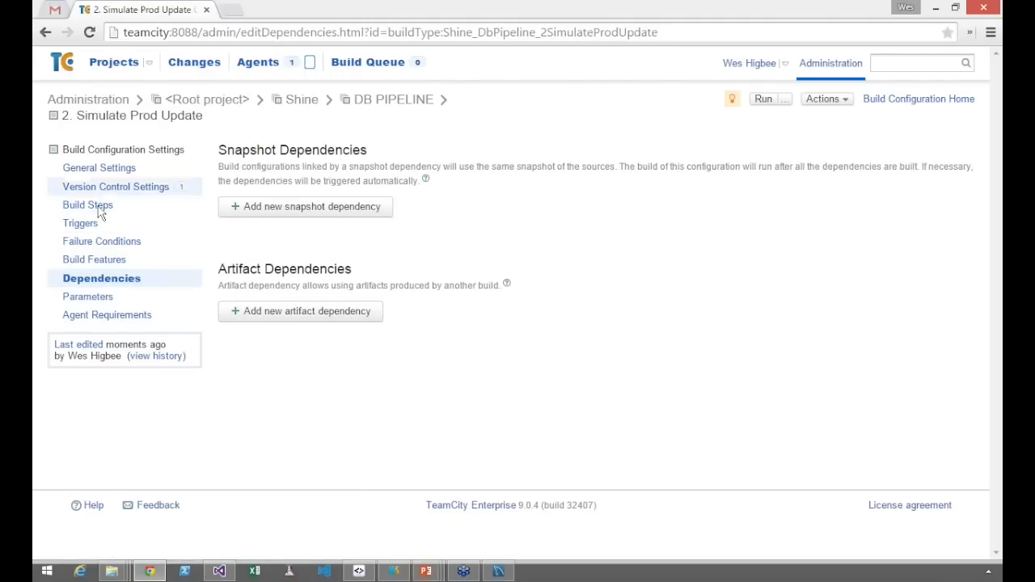
pyautogui.click(284, 215)
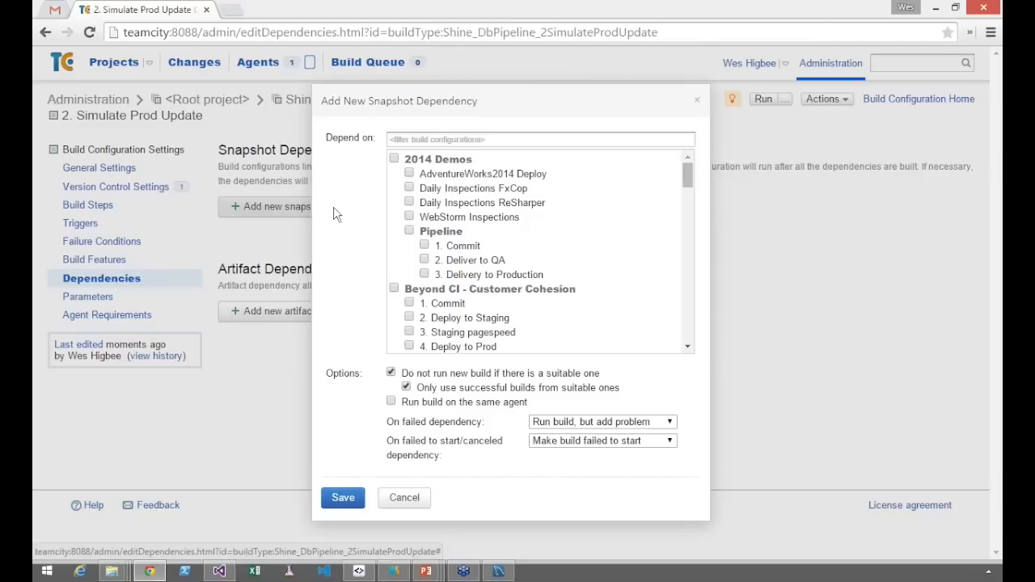
pyautogui.write('create')
pyautogui.press('BackSpace')
pyautogui.press('BackSpace')
pyautogui.press('BackSpace')
pyautogui.press('BackSpace')
pyautogui.press('BackSpace')
pyautogui.press('BackSpace')
pyautogui.press('BackSpace')
pyautogui.write('drop and create')
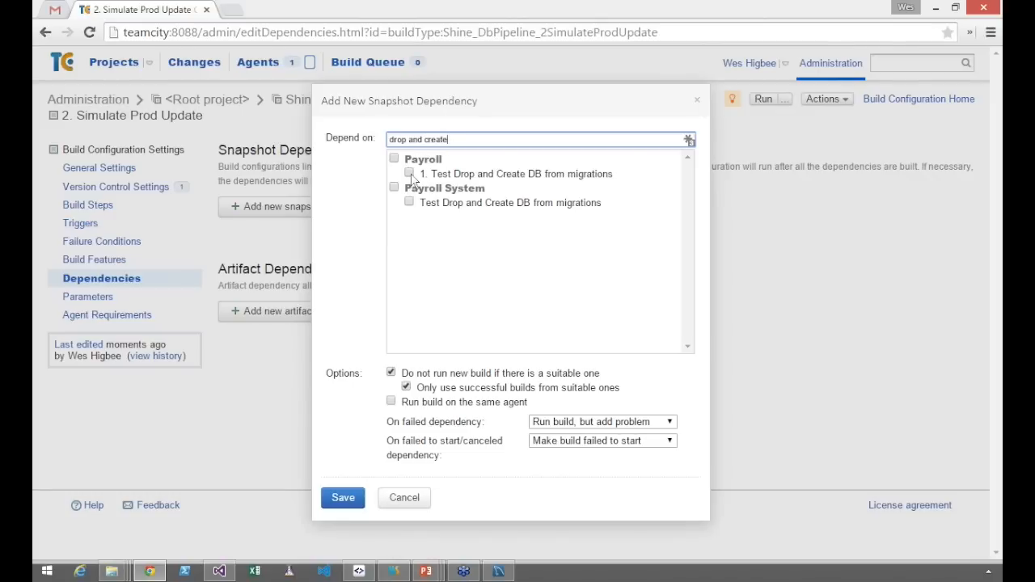
pyautogui.click(410, 174)
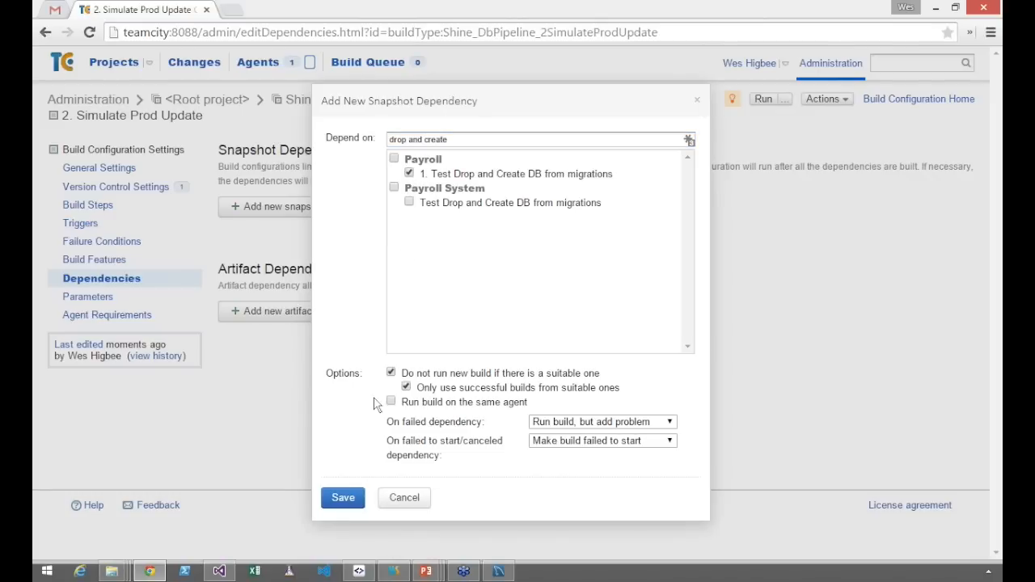
pyautogui.click(343, 498)
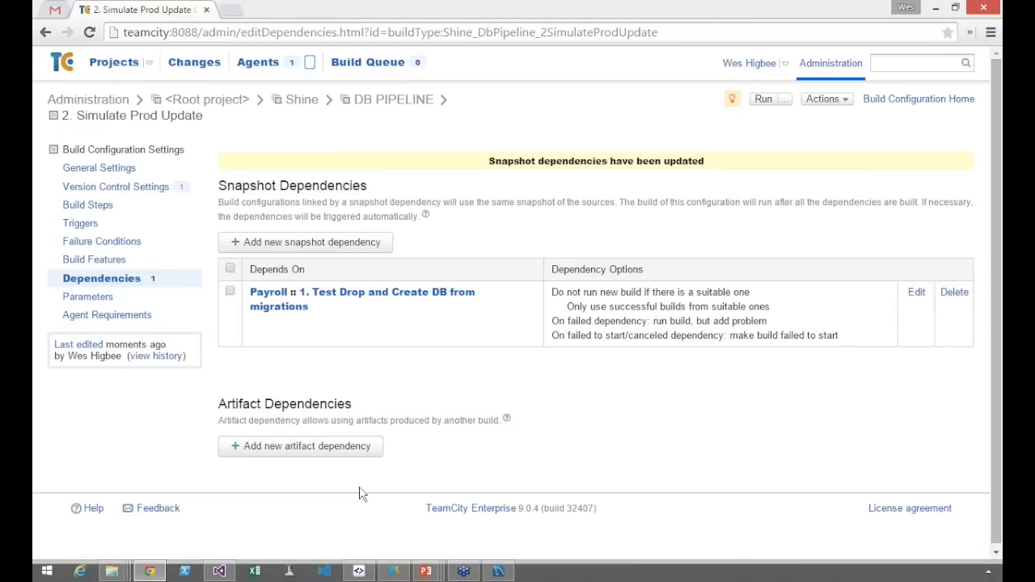
# Review the 2. Simulate Prod Update stage on the Pipelines / Build Chains slide in PowerPoint and return to TeamCity
pyautogui.moveTo(426, 571)
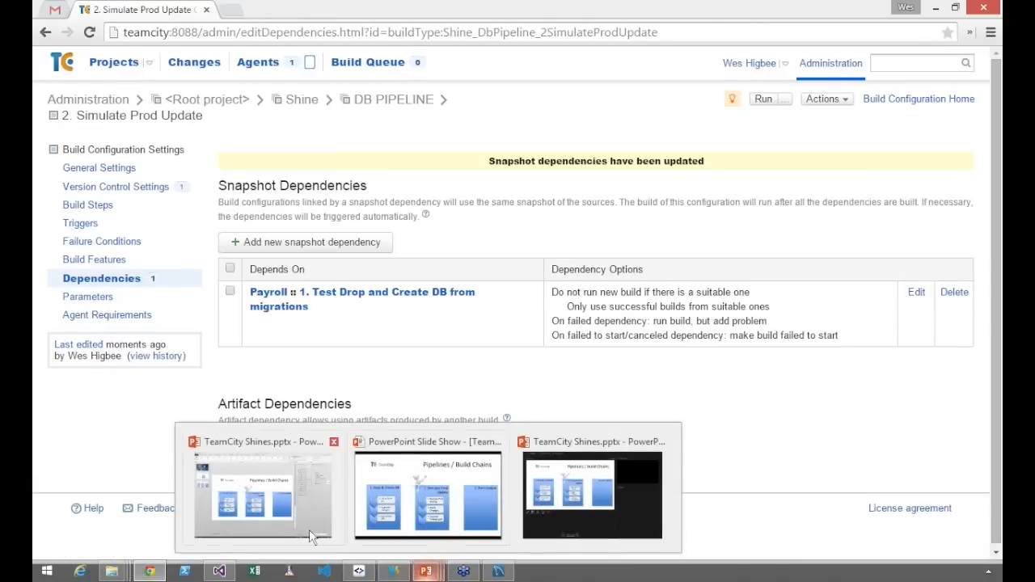
pyautogui.click(456, 530)
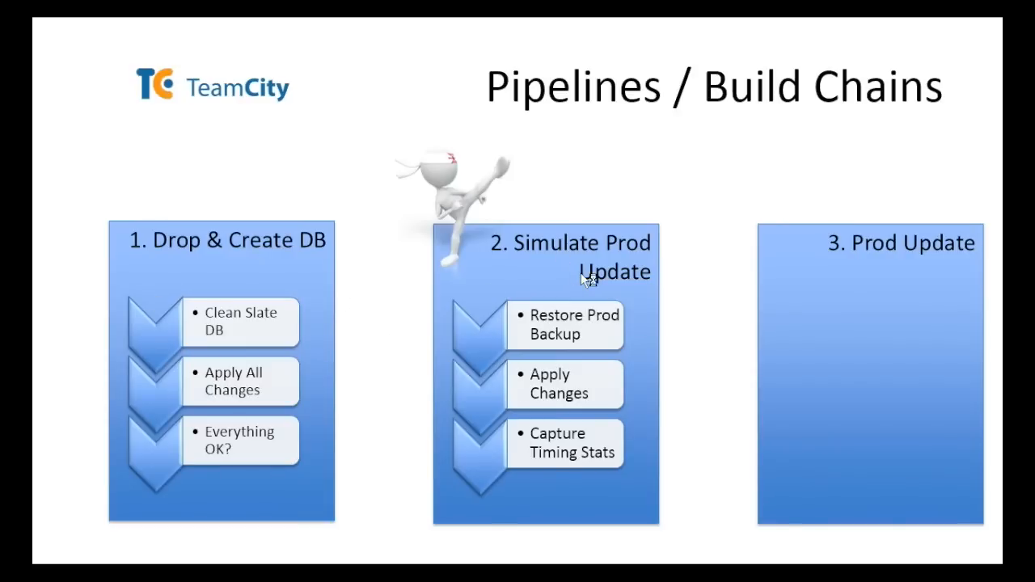
pyautogui.hotkey('alt', 'Tab')
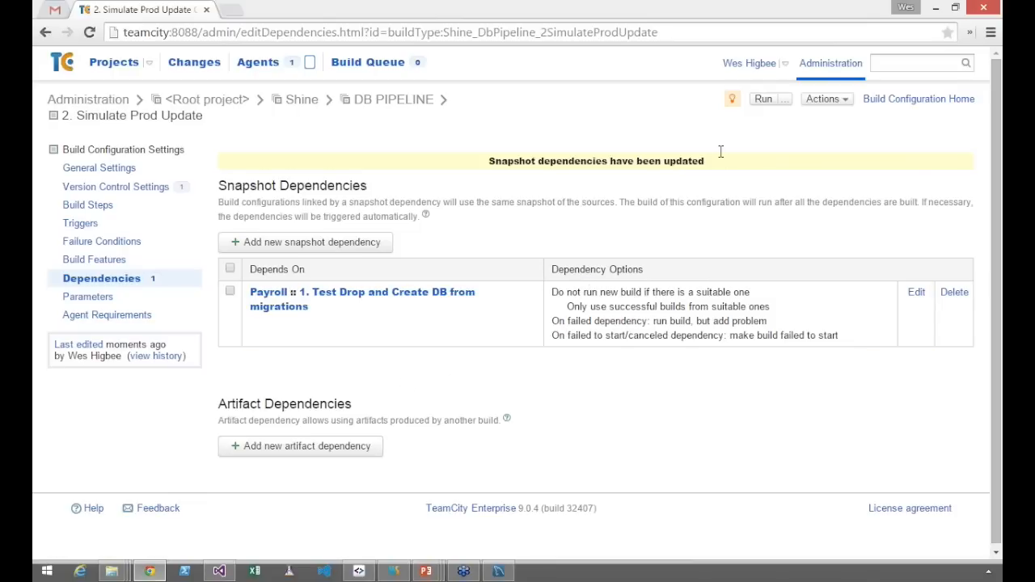
# Add and save a Command Line build step run as Executable with parameters, with "cd pre test release.bat" as command executable
pyautogui.click(91, 208)
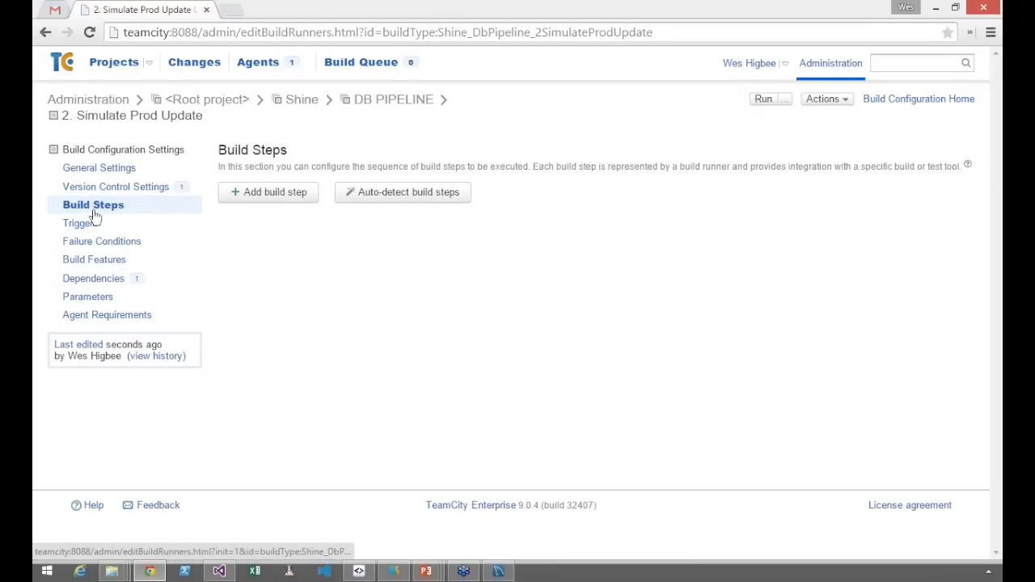
pyautogui.click(267, 194)
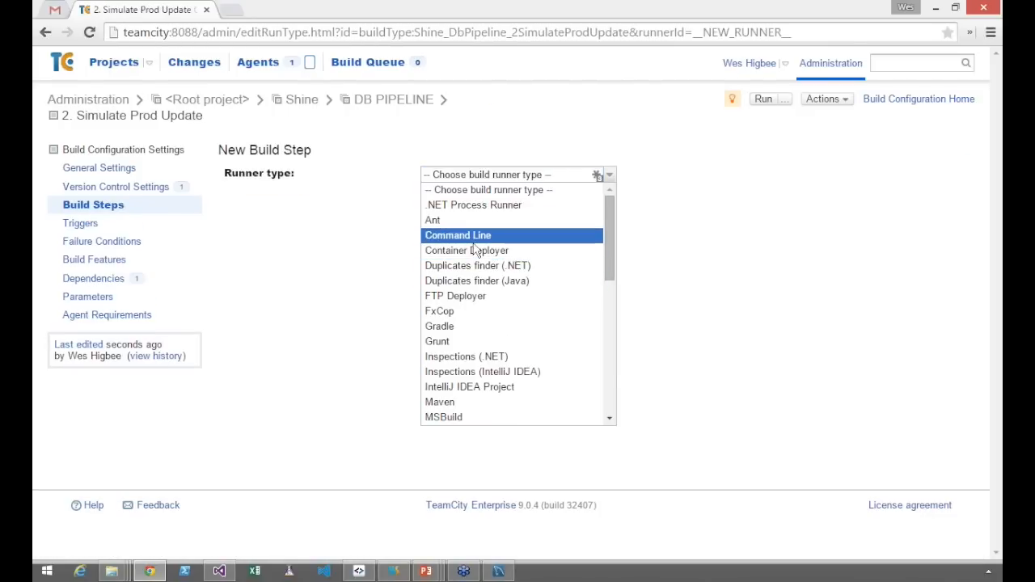
pyautogui.click(474, 241)
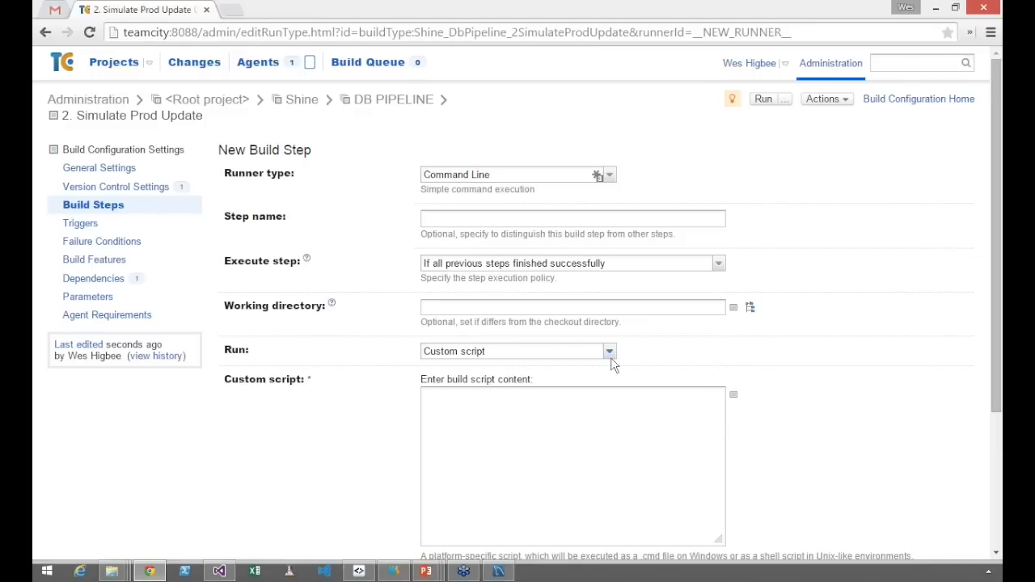
pyautogui.click(610, 358)
pyautogui.click(598, 378)
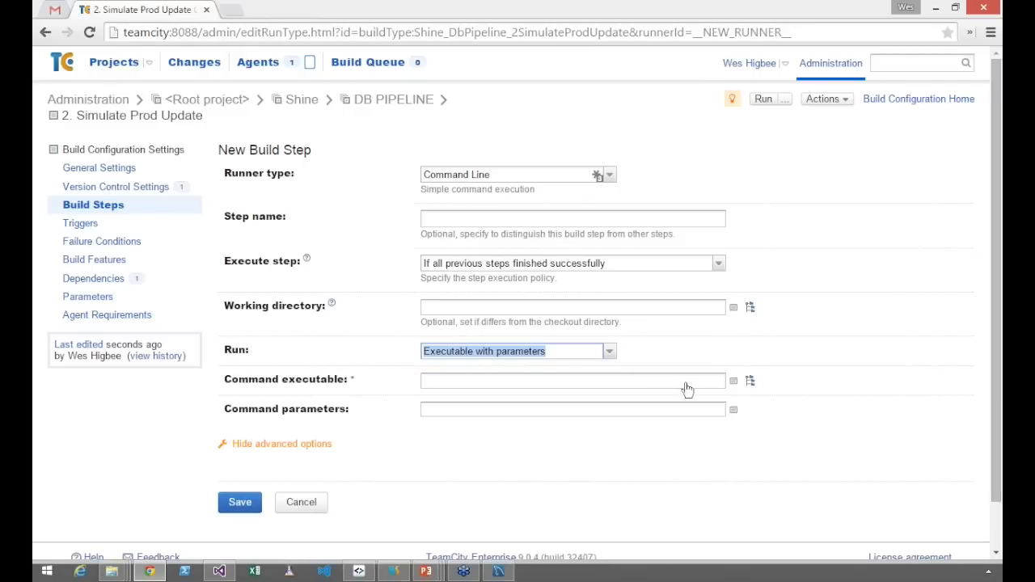
pyautogui.click(751, 382)
pyautogui.scroll(-2, 825, 493)
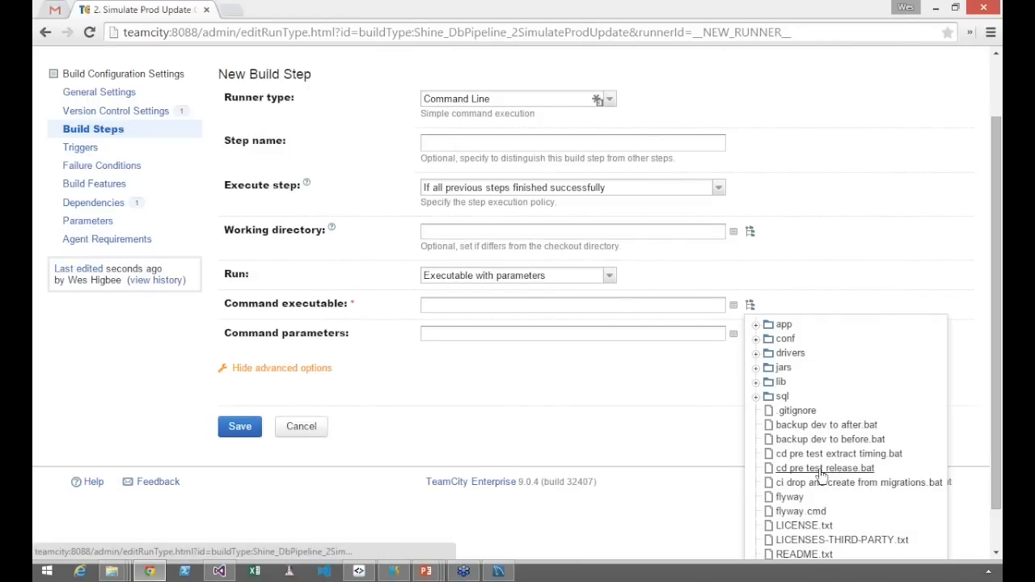
pyautogui.click(820, 470)
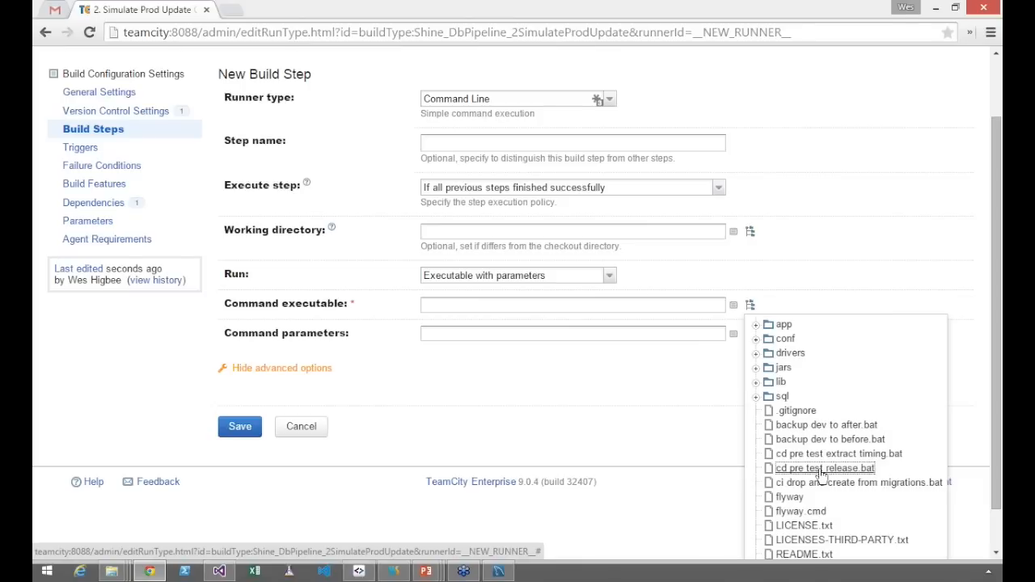
pyautogui.doubleClick(821, 470)
pyautogui.click(526, 413)
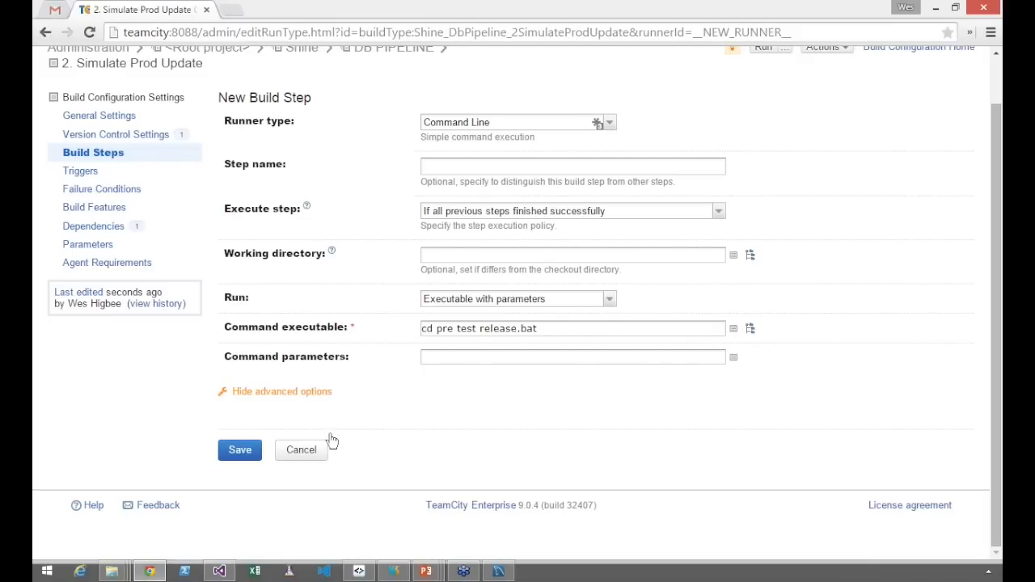
pyautogui.click(240, 449)
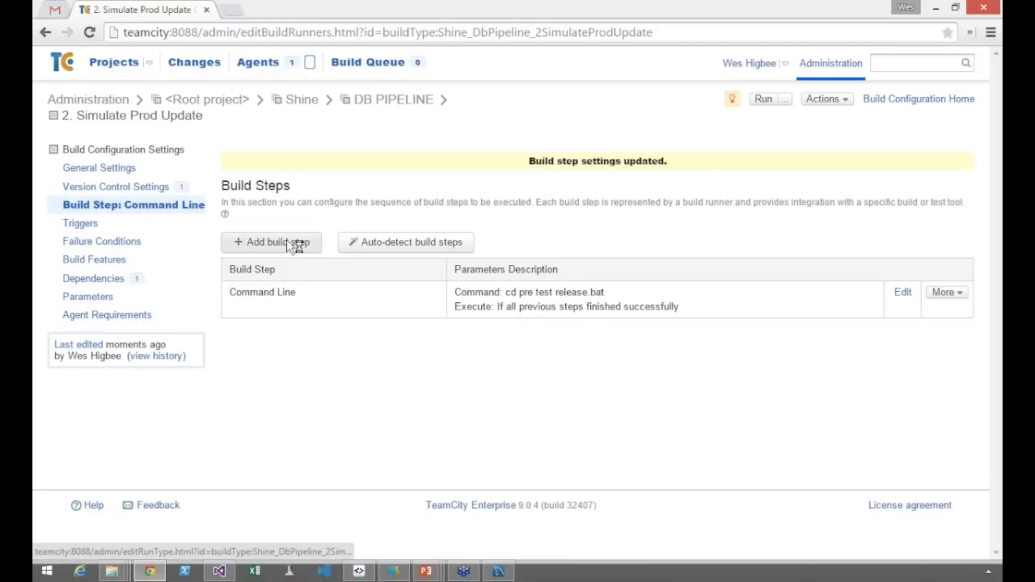
# Add and save a second Command Line build step run as Executable with parameters, with "cd pre test extract timing.bat" as command executable
pyautogui.click(288, 242)
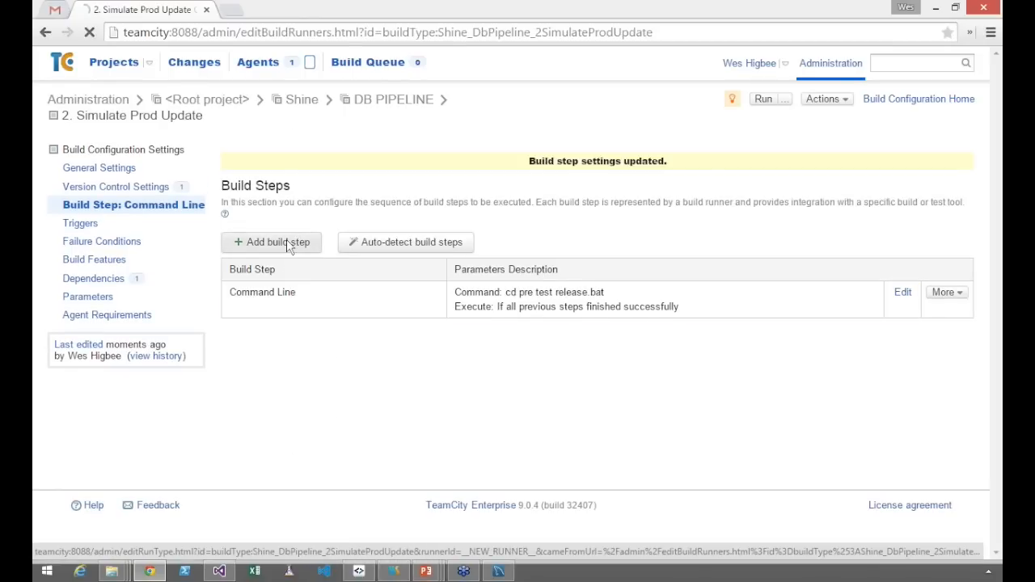
pyautogui.click(518, 174)
pyautogui.click(466, 234)
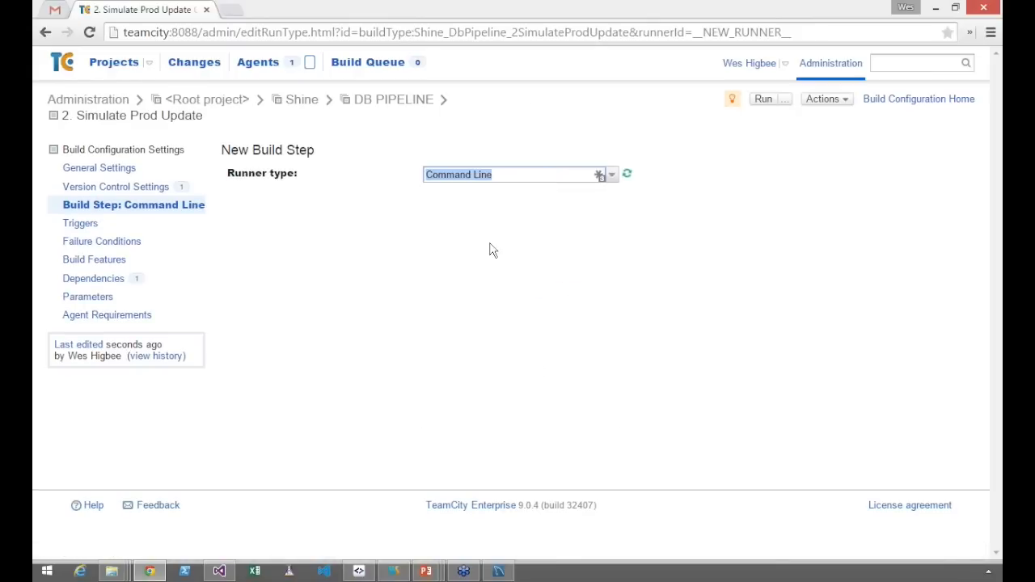
pyautogui.click(752, 307)
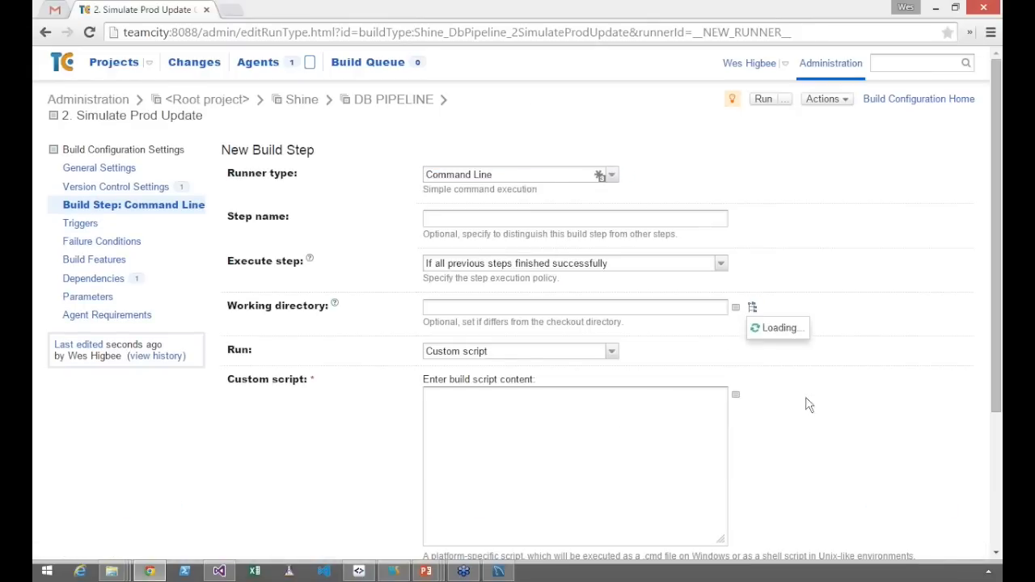
pyautogui.click(782, 284)
pyautogui.click(570, 349)
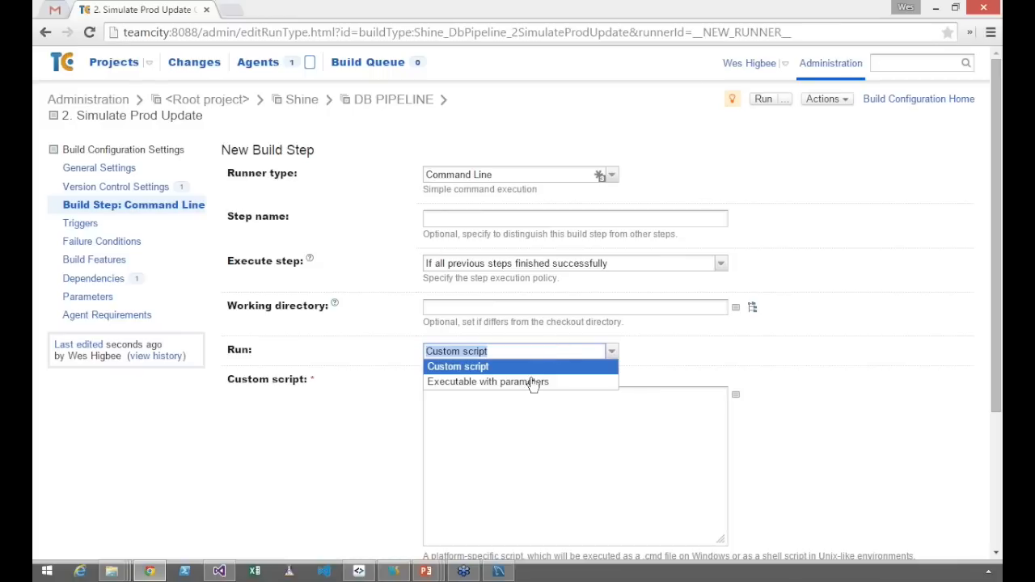
pyautogui.click(532, 383)
pyautogui.click(752, 381)
pyautogui.scroll(-2, 829, 443)
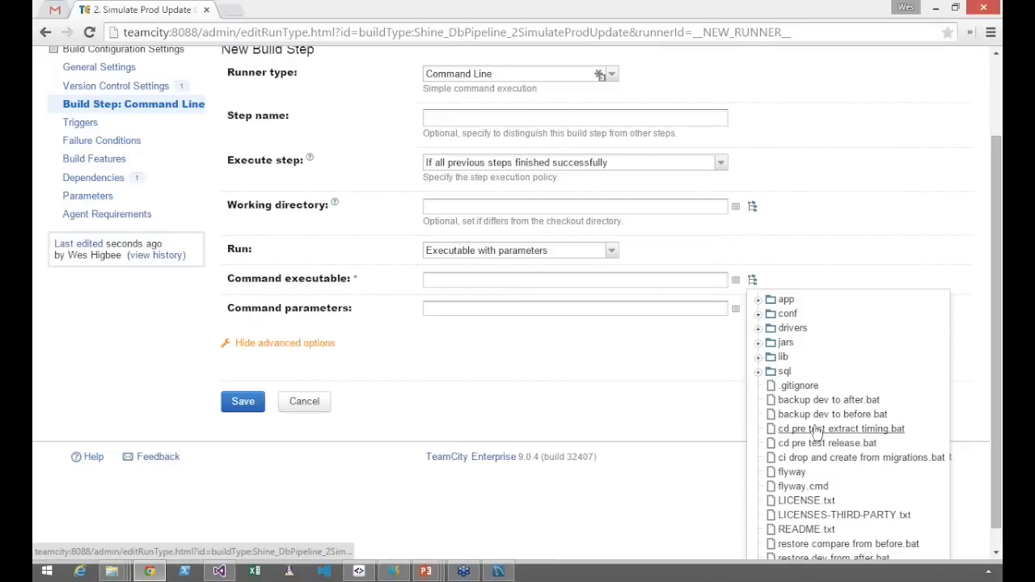
pyautogui.click(816, 431)
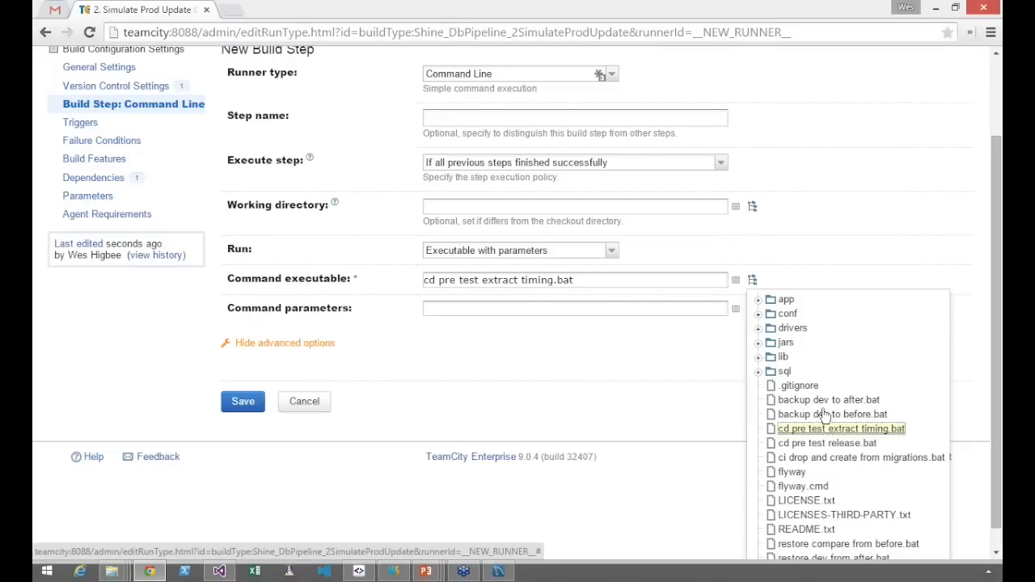
pyautogui.click(271, 431)
pyautogui.click(240, 467)
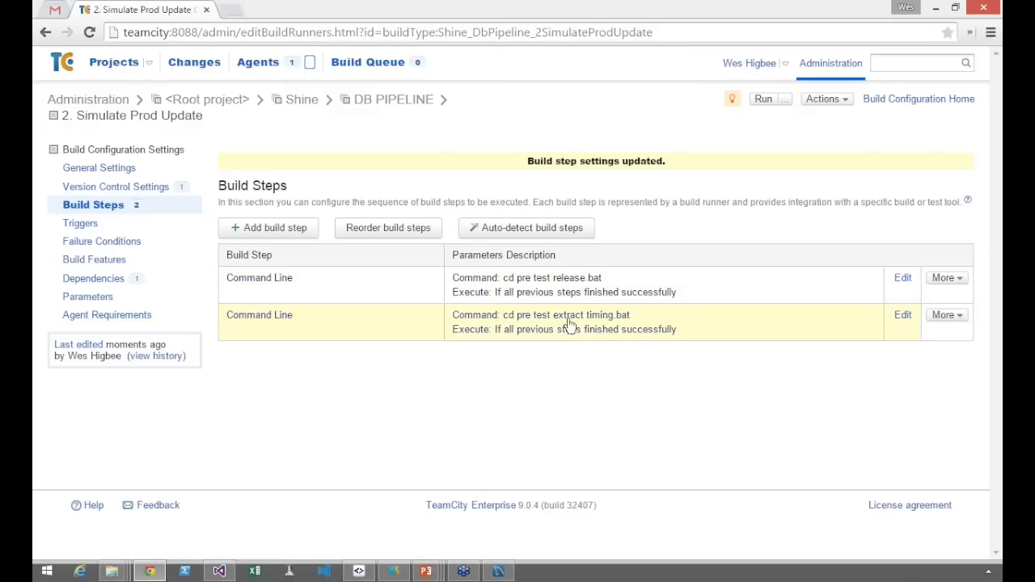
# Run the 2. Simulate Prod Update build and inspect its overview, build log and dependencies
pyautogui.click(763, 102)
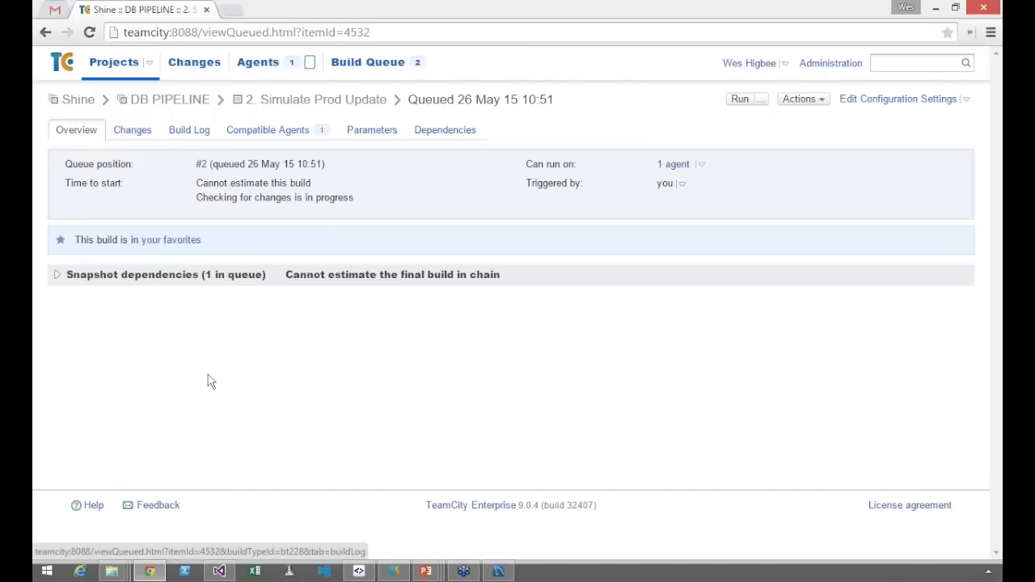
pyautogui.click(54, 263)
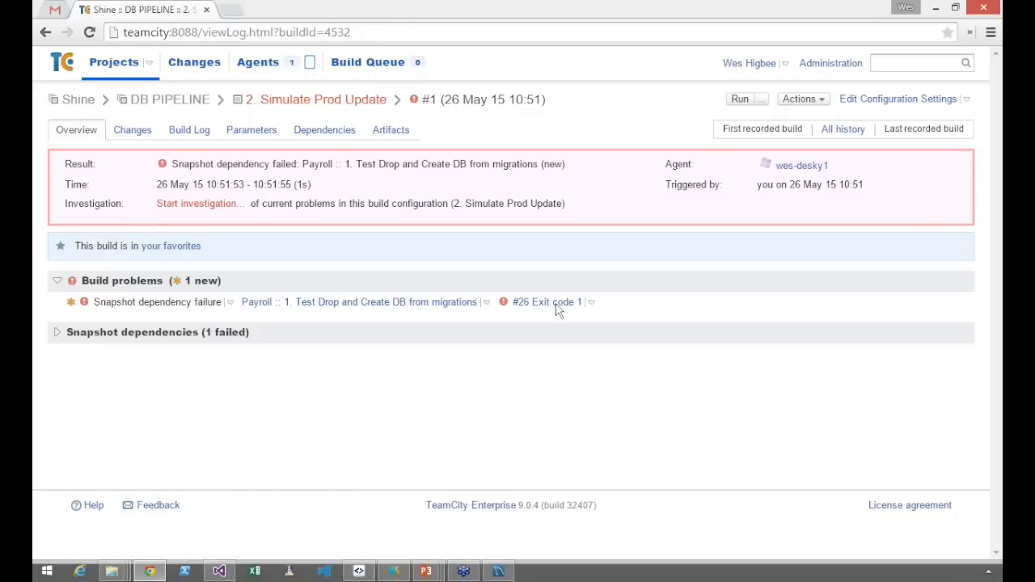
pyautogui.click(175, 140)
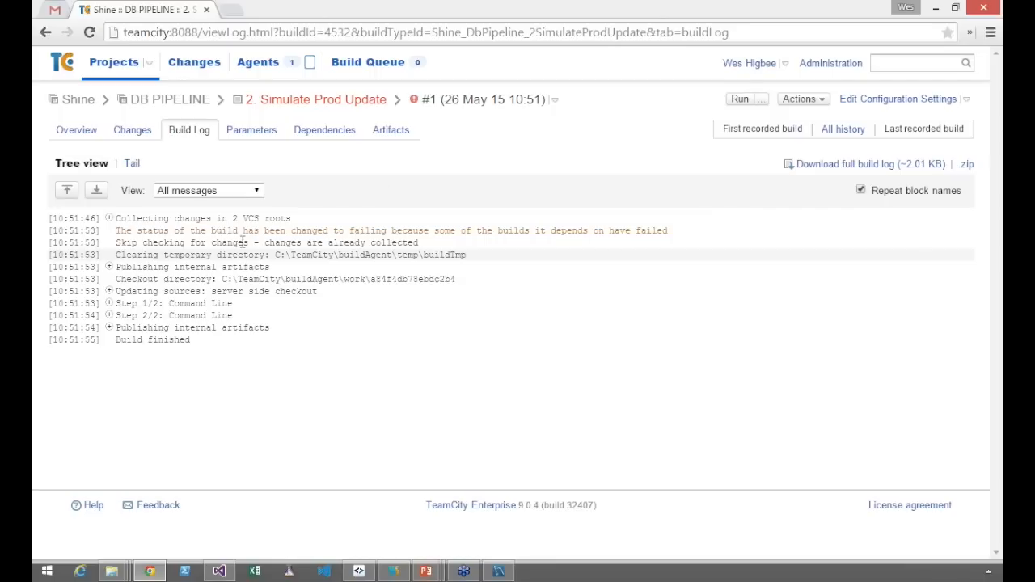
pyautogui.click(320, 136)
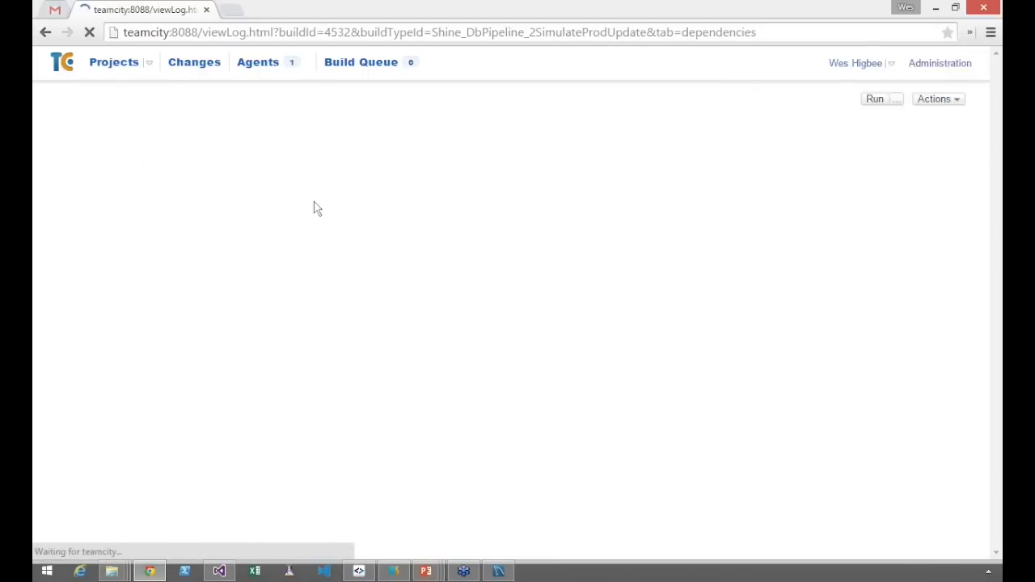
# Delete the snapshot dependency on Payroll's "1. Test Drop and Create DB from migrations" from the 2. Simulate Prod Update configuration
pyautogui.click(896, 98)
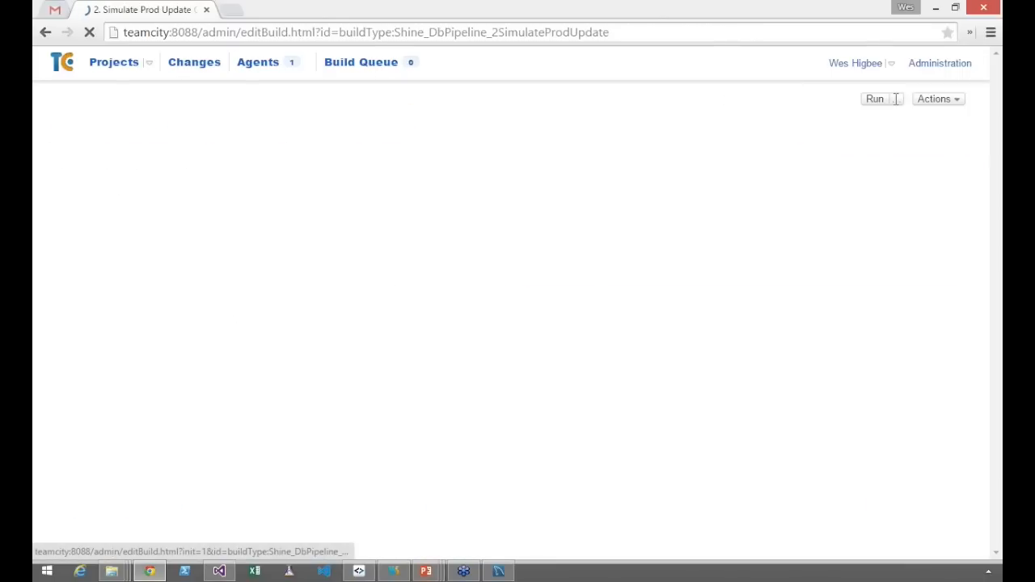
pyautogui.click(91, 278)
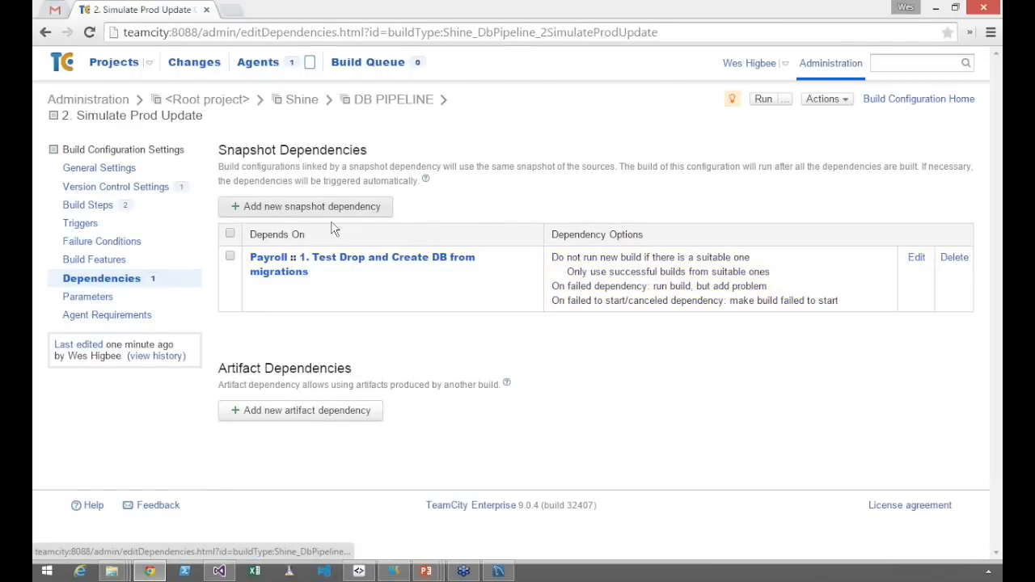
pyautogui.click(344, 258)
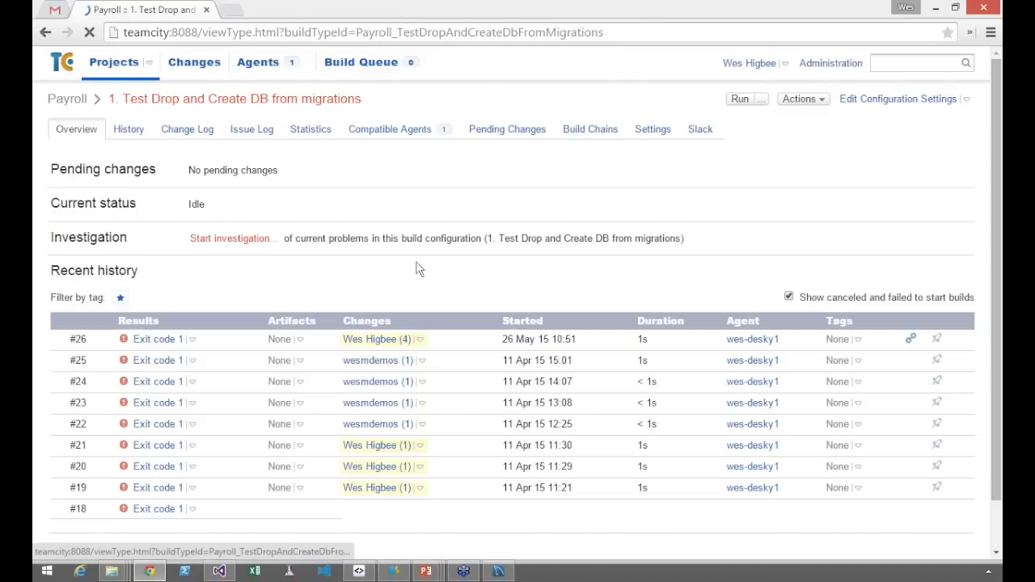
pyautogui.click(45, 32)
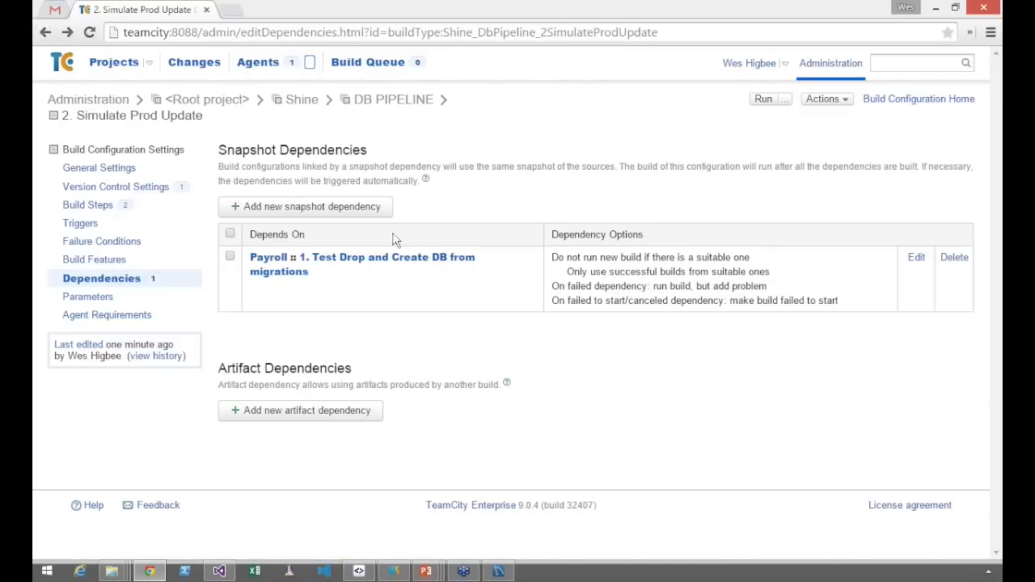
pyautogui.click(954, 258)
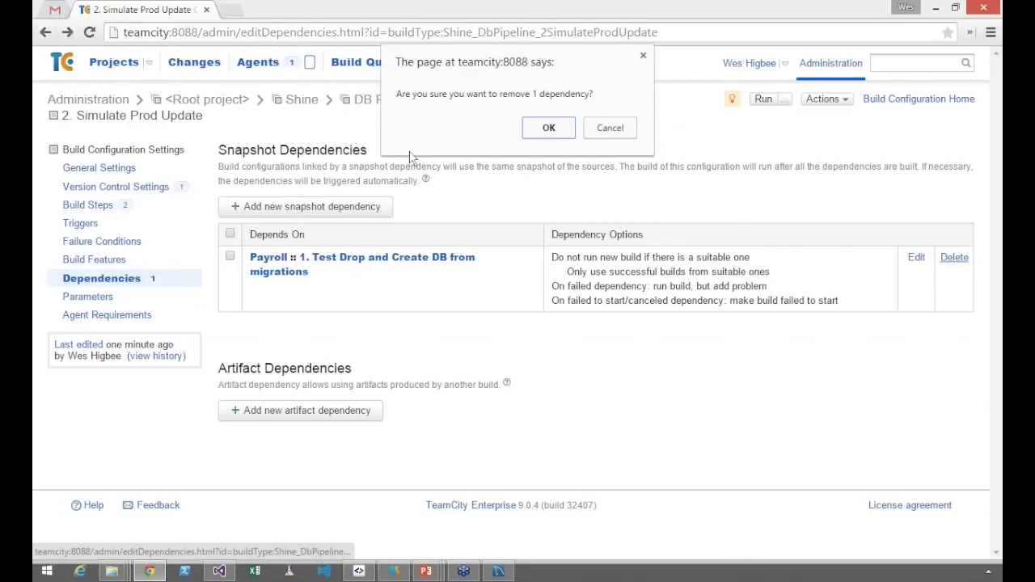
pyautogui.click(544, 129)
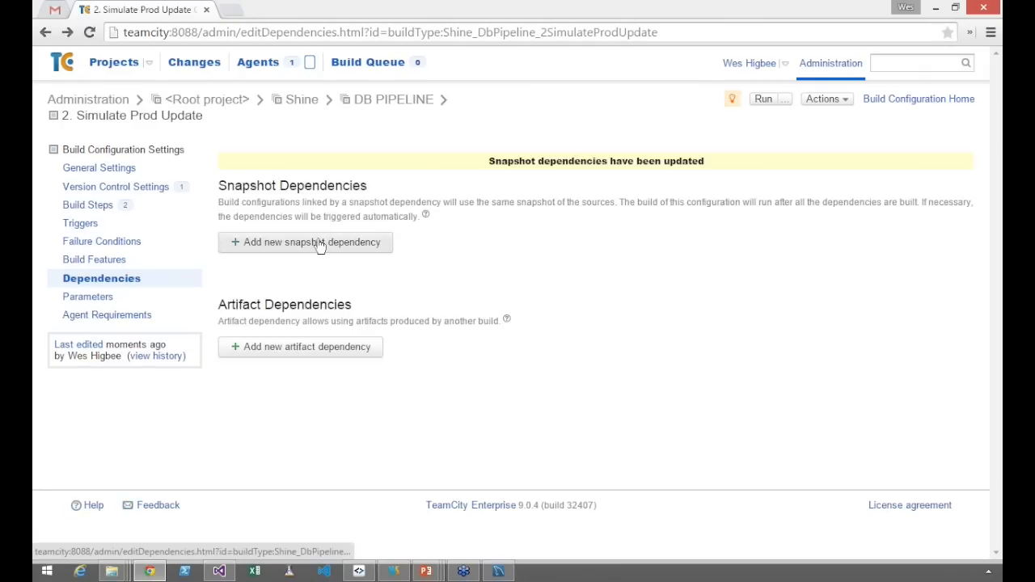
# Add a snapshot dependency on "1. Drop & Create DB" in Shine's DB PIPELINE project with the default options
pyautogui.click(320, 244)
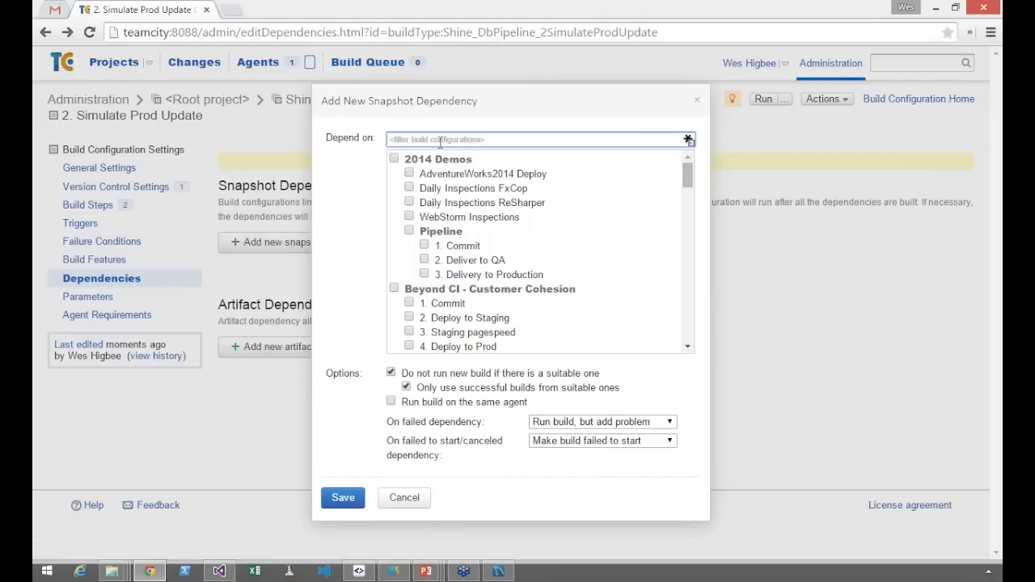
pyautogui.write('Dro')
pyautogui.press('BackSpace')
pyautogui.press('BackSpace')
pyautogui.write('Shine')
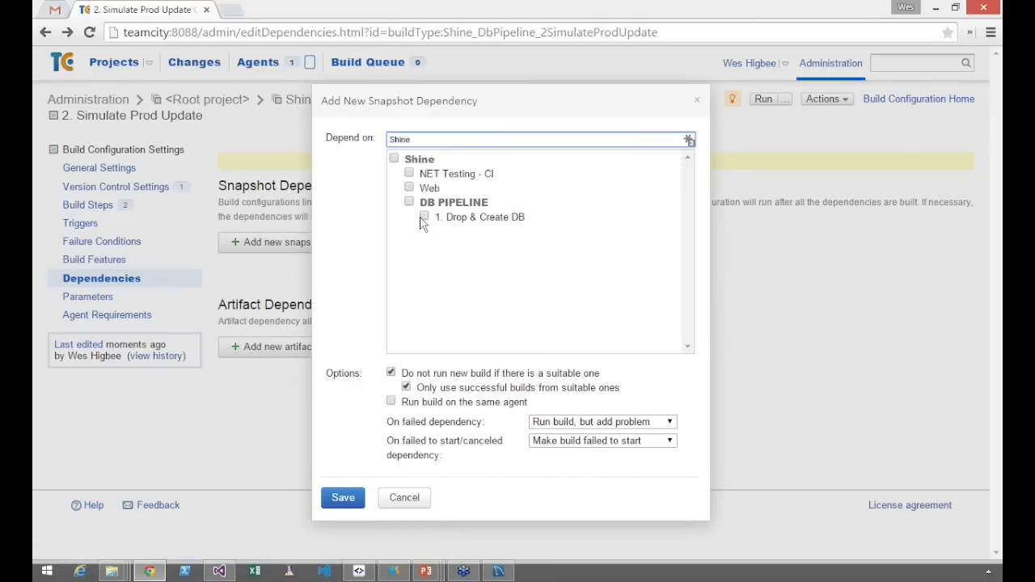
pyautogui.click(423, 216)
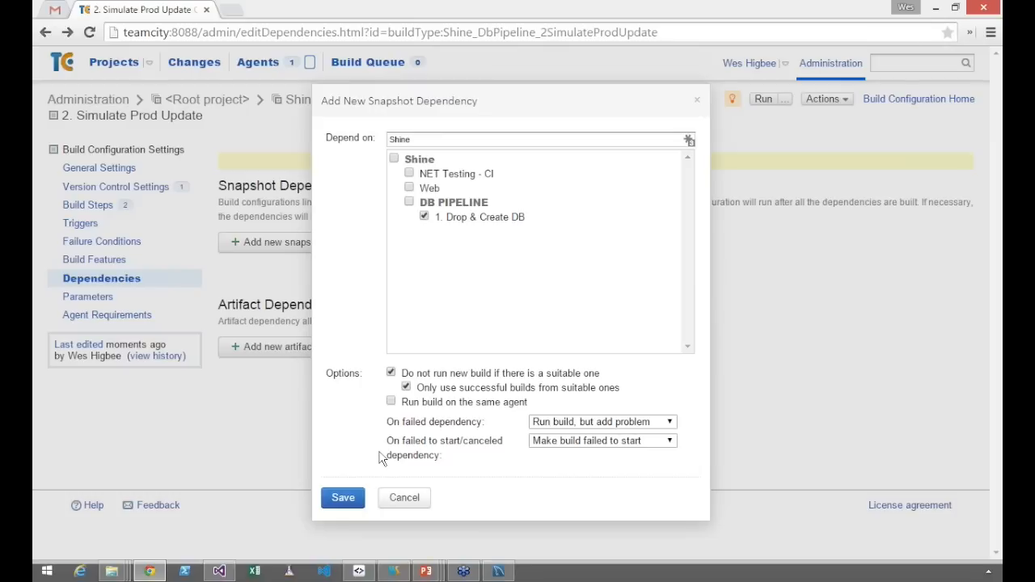
pyautogui.click(344, 498)
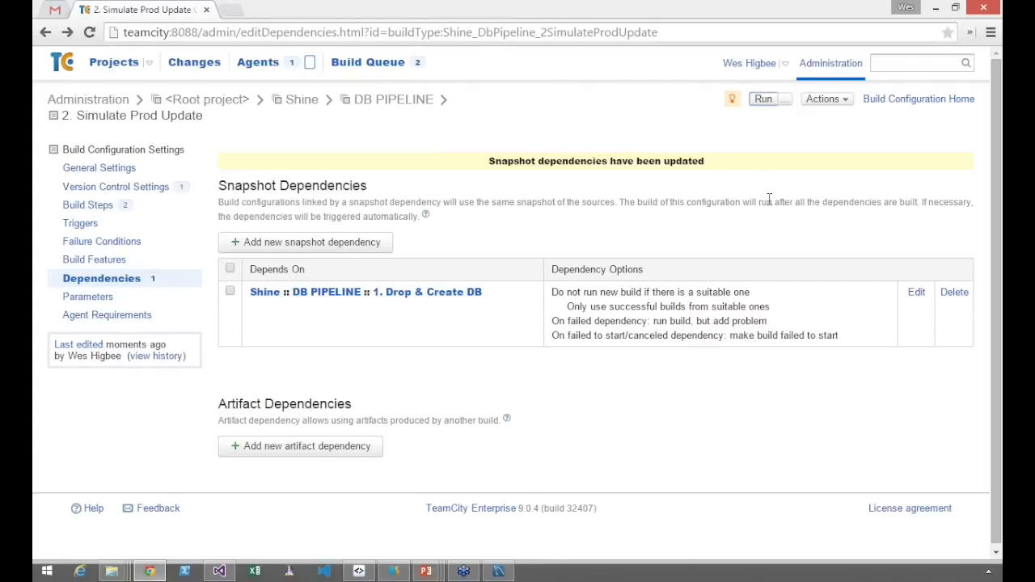
# Run 2. Simulate Prod Update again and open the results of its build #2 from the DB PIPELINE project
pyautogui.click(898, 100)
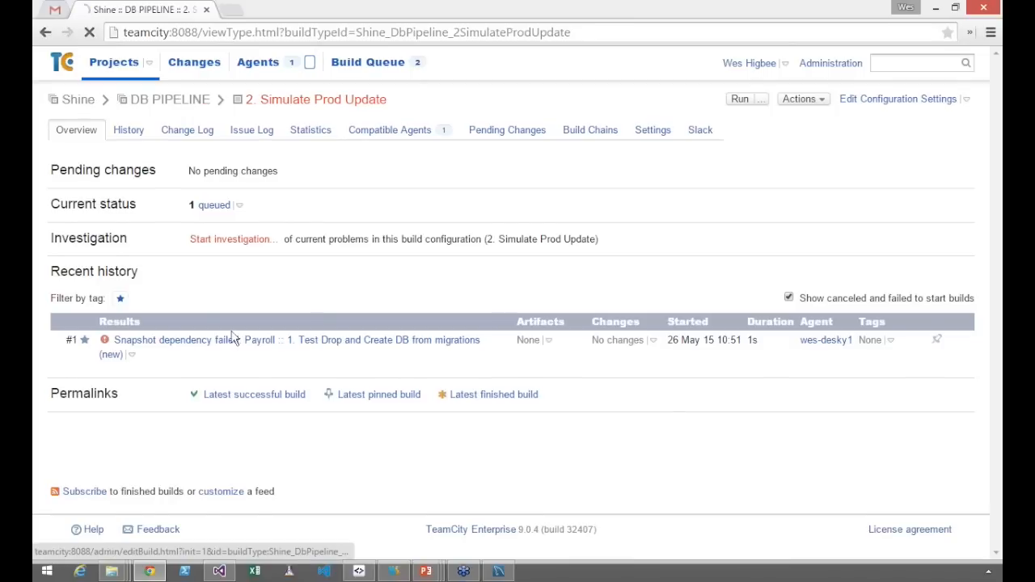
pyautogui.click(178, 110)
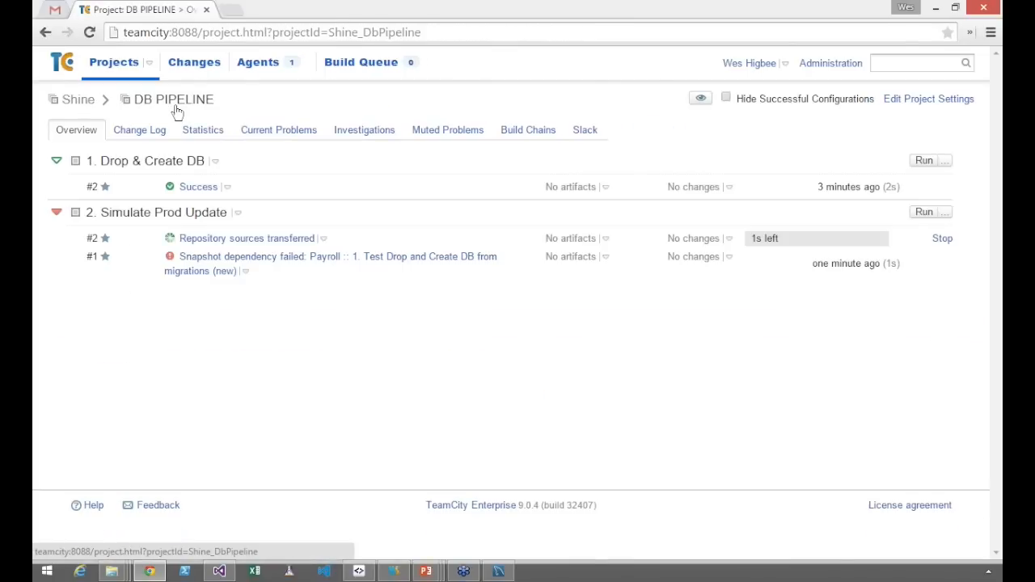
pyautogui.click(212, 241)
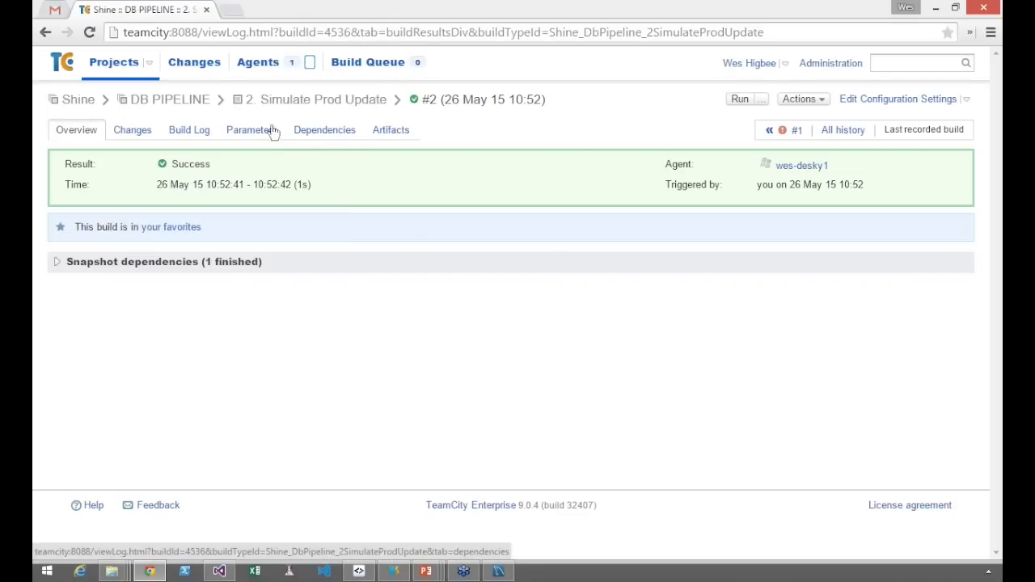
# Compare the expanded build chains #2 and #1 of 2. Simulate Prod Update, collapse #1, and return to TeamCity from the PowerPoint slide
pyautogui.click(340, 100)
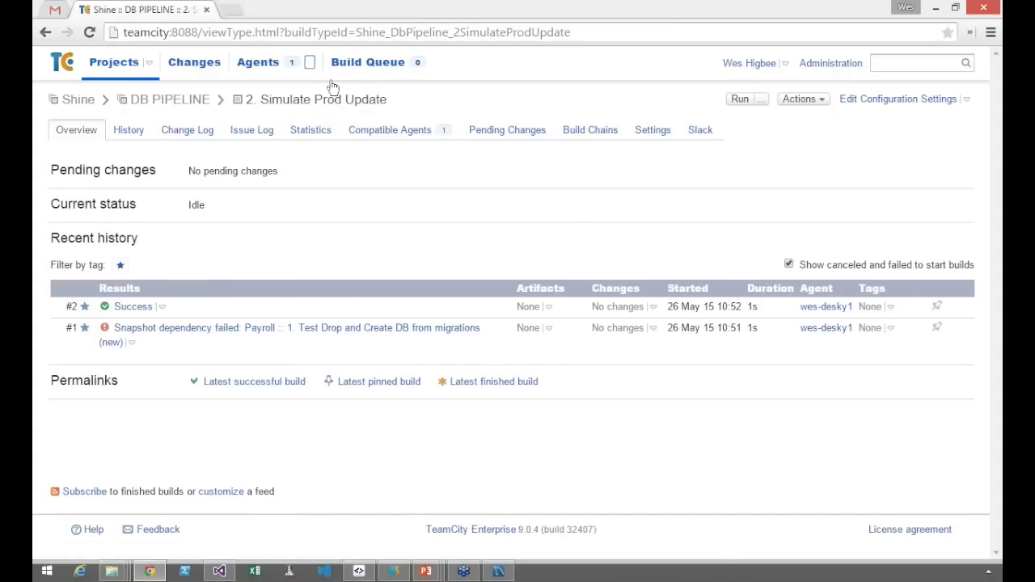
pyautogui.click(589, 139)
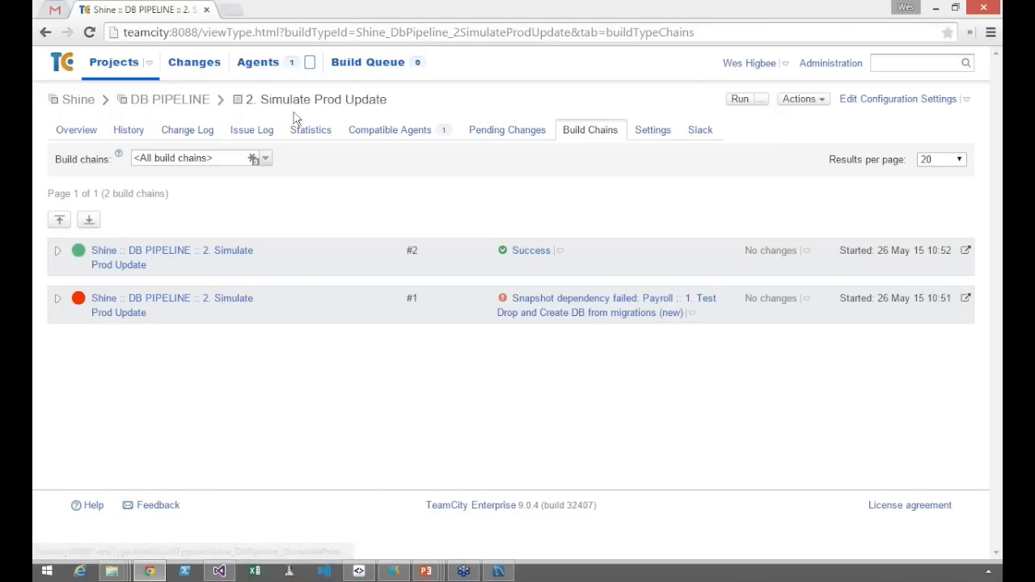
pyautogui.click(57, 251)
pyautogui.click(58, 360)
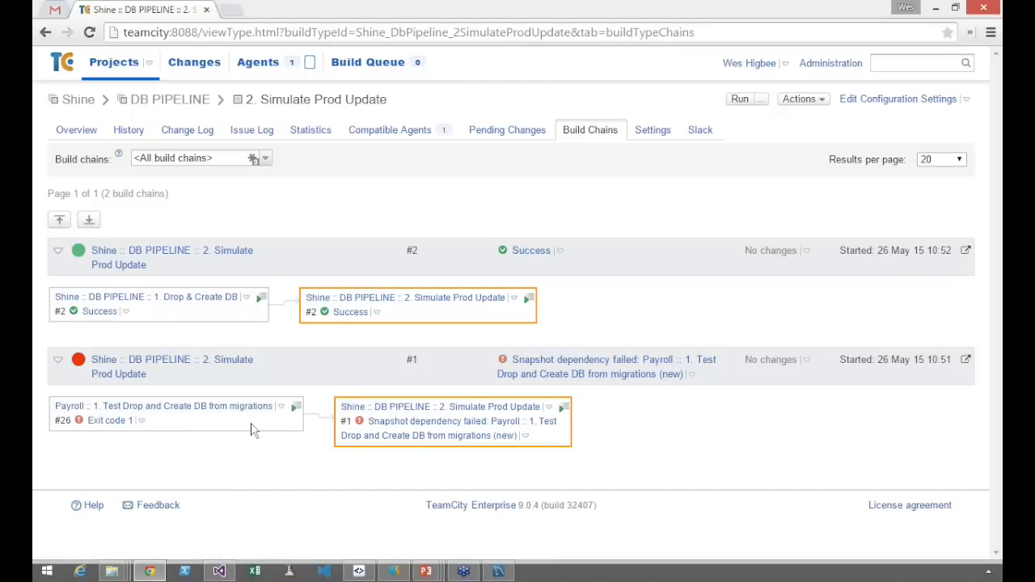
pyautogui.click(58, 361)
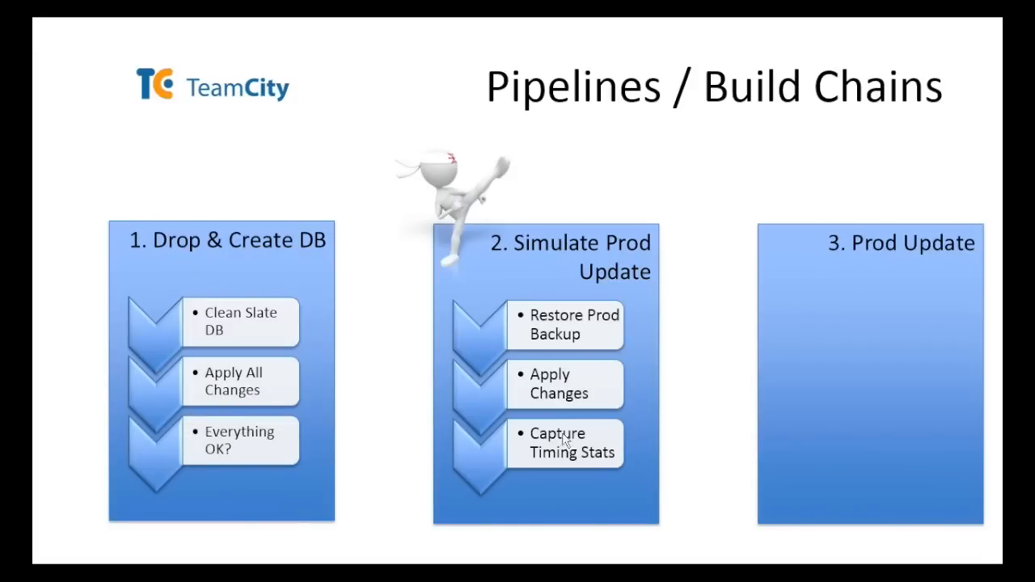
pyautogui.hotkey('alt', 'Tab')
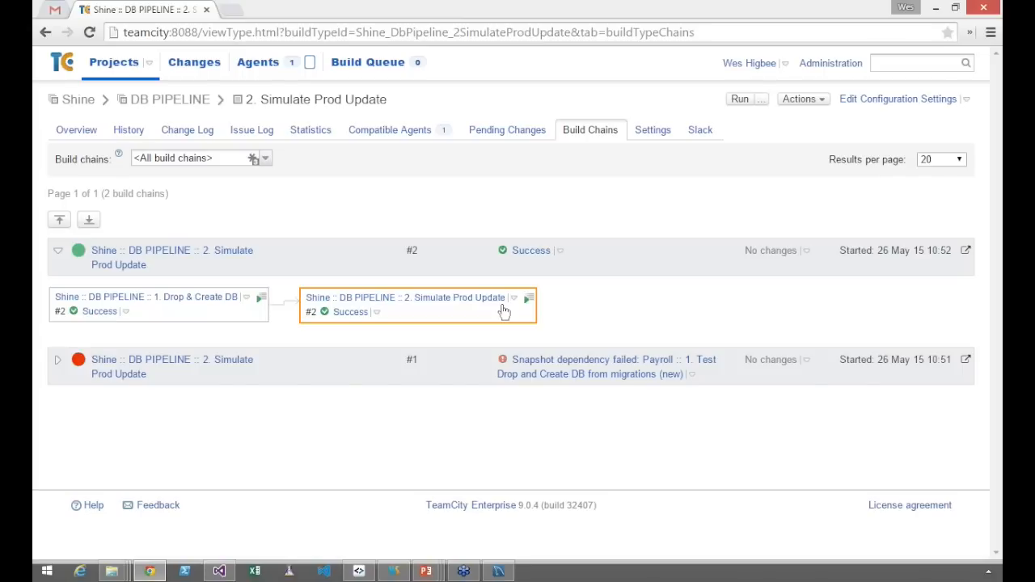
# Insert "asdfasdf" before CREATE VIEW in the staged sql/V009__New view.sql using Sublime Text, save it, and rescan the payroll repository in Git Gui
pyautogui.moveTo(112, 571)
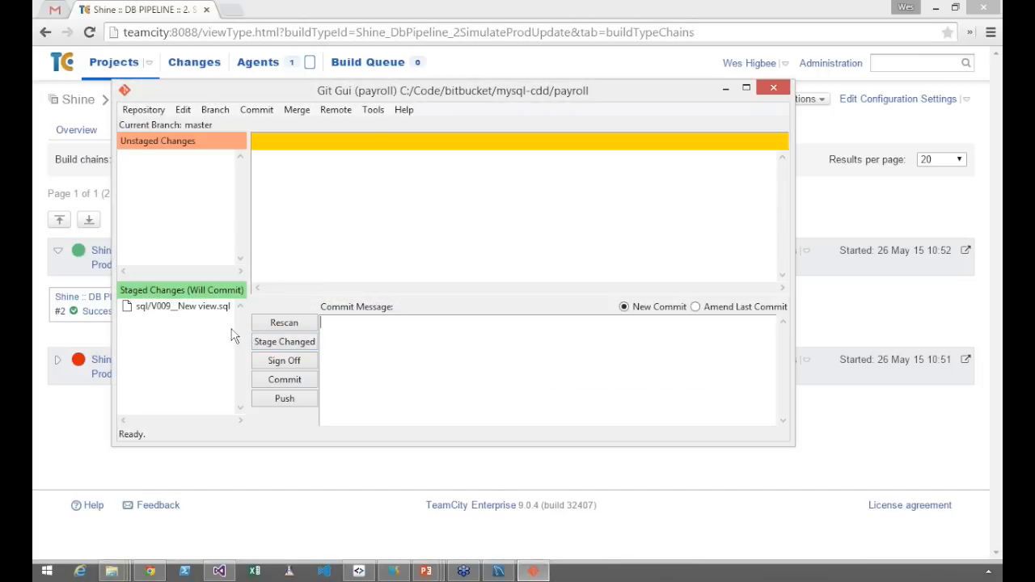
pyautogui.click(202, 307)
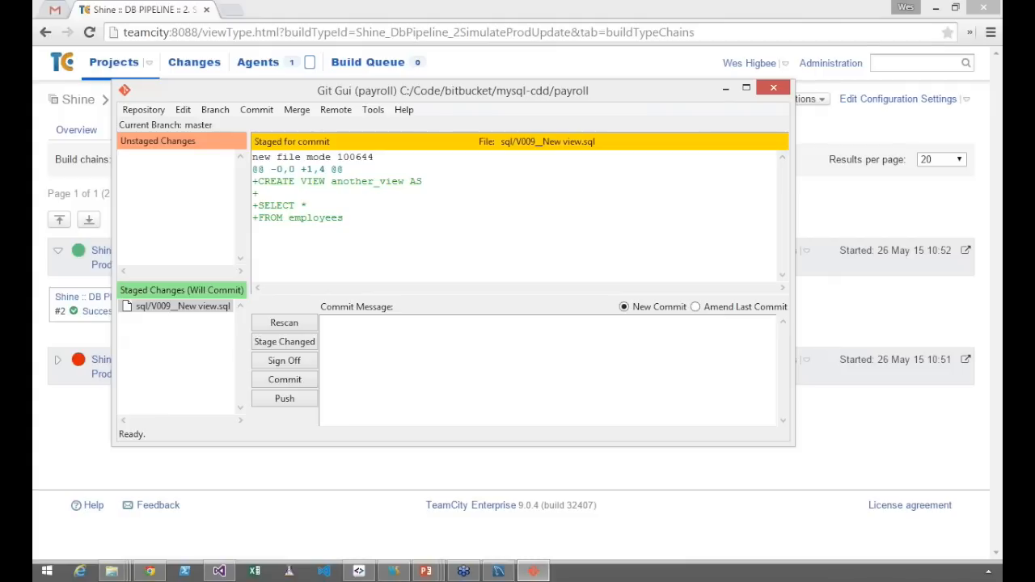
pyautogui.press('super+e')
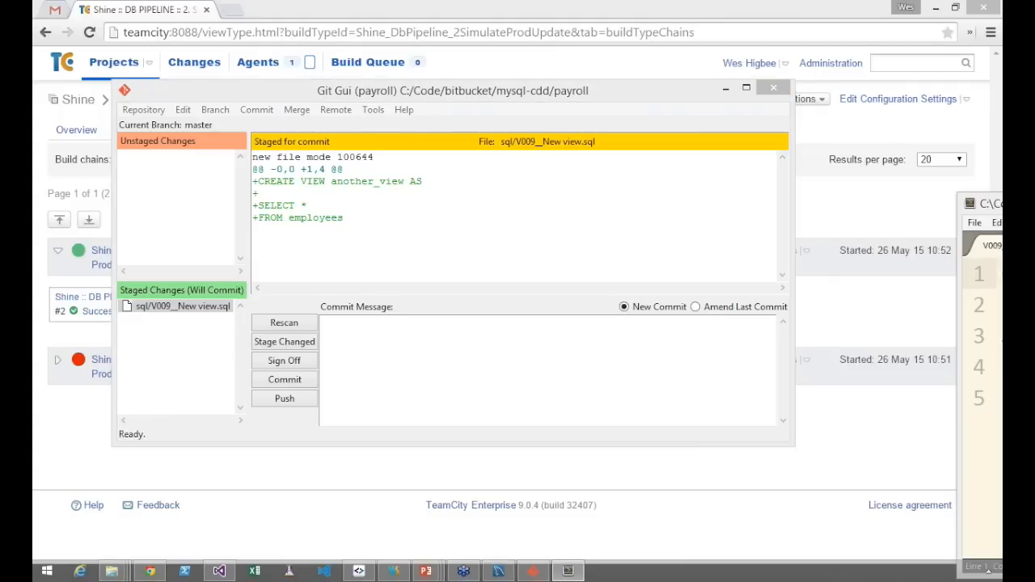
pyautogui.press('super+Right')
pyautogui.write('asdfCREATE VIEW another_view AS')
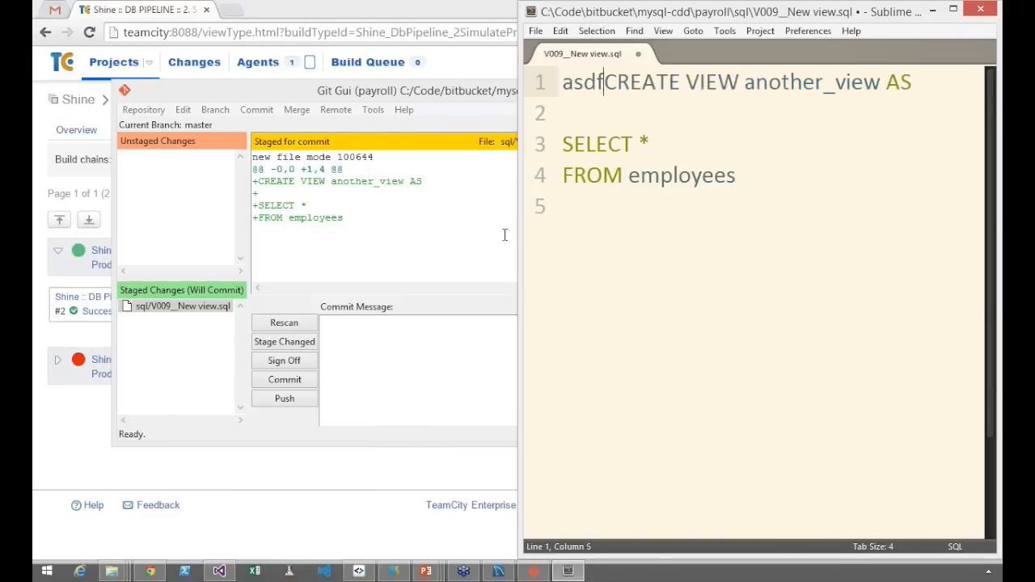
pyautogui.write('fasdf')
pyautogui.hotkey('ctrl', 's')
pyautogui.click(300, 246)
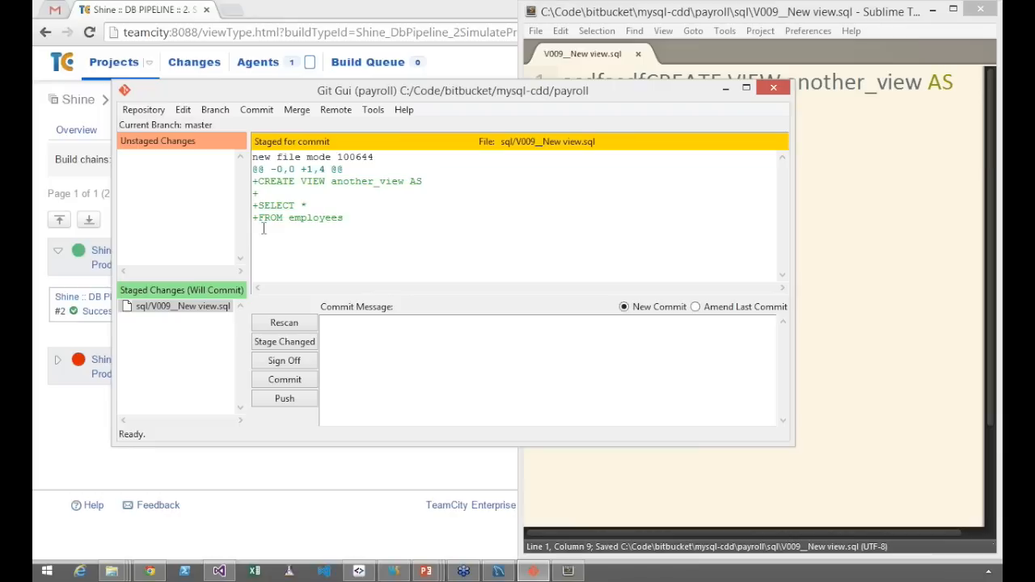
pyautogui.press('F5')
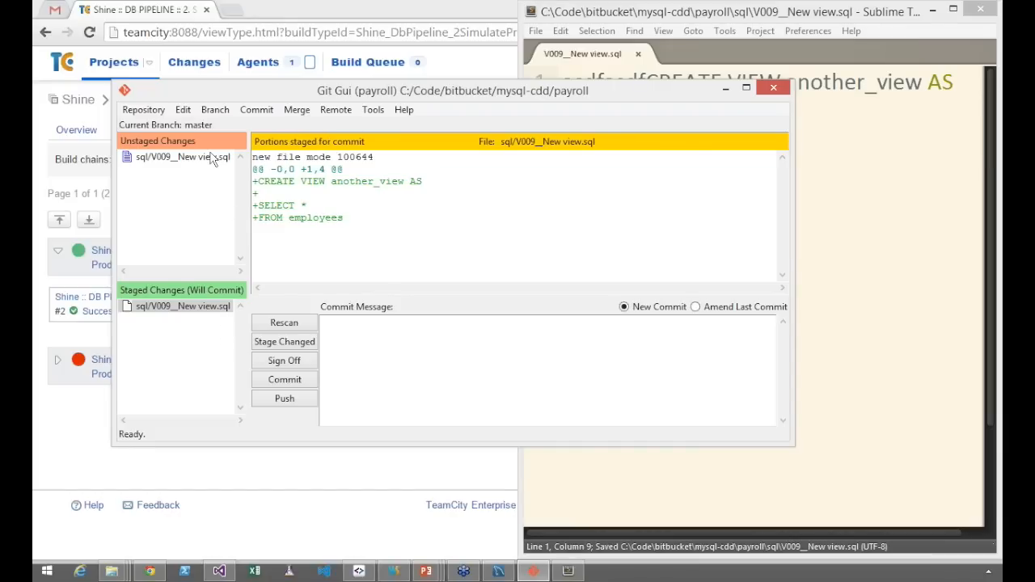
# Stage the modified sql/V009__New view.sql and commit it with the message "Broken new view"
pyautogui.click(210, 155)
pyautogui.click(302, 343)
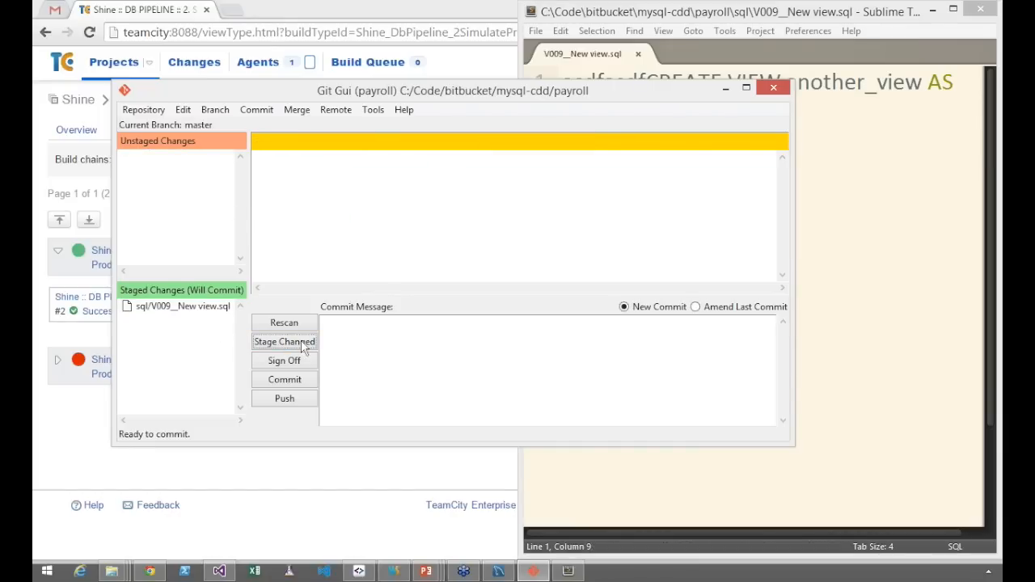
pyautogui.click(209, 310)
pyautogui.click(350, 339)
pyautogui.write('Broken new view')
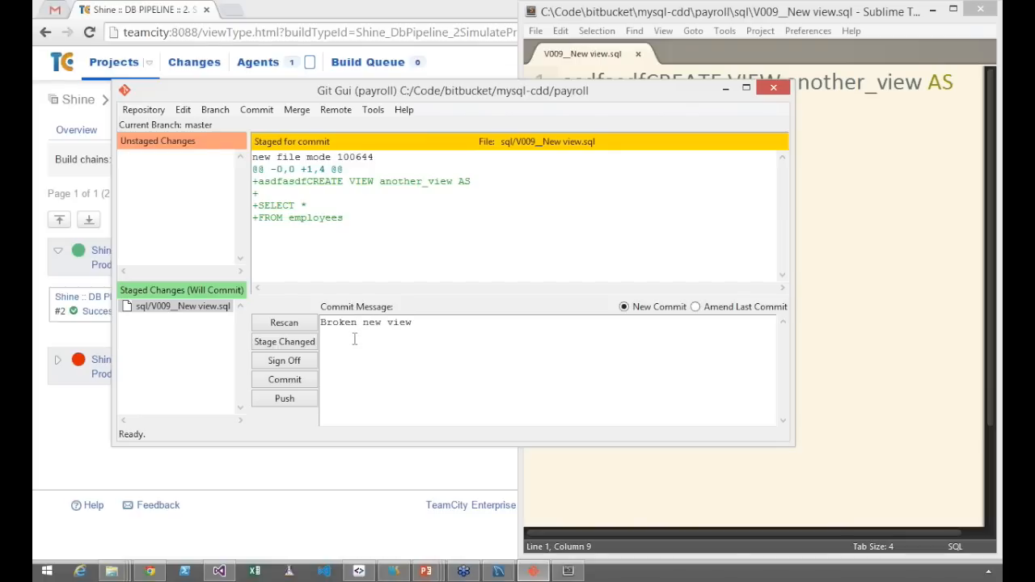
pyautogui.click(280, 387)
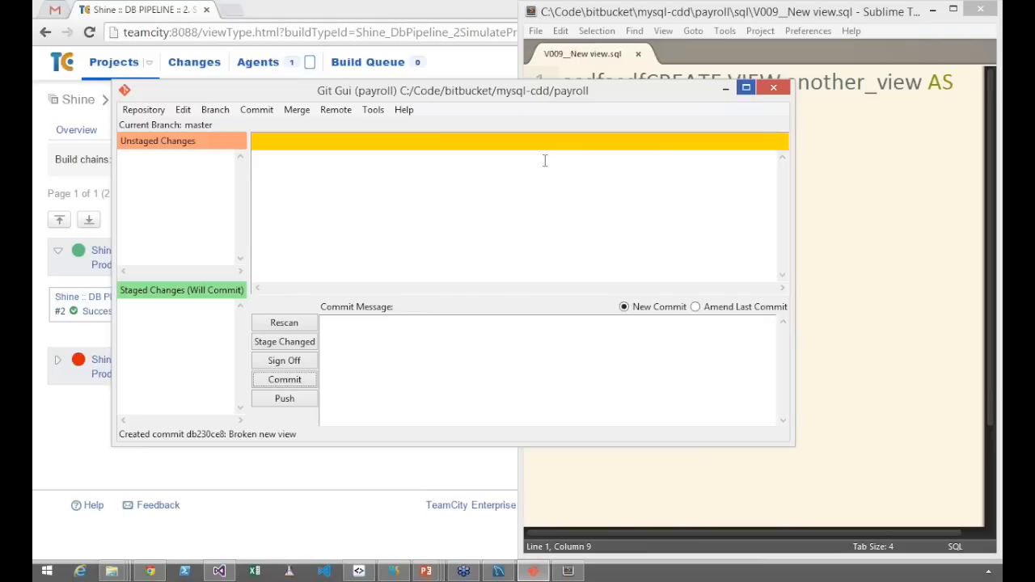
# Switch back to TeamCity, run 2. Simulate Prod Update from its configuration page, and open the queued build
pyautogui.doubleClick(432, 7)
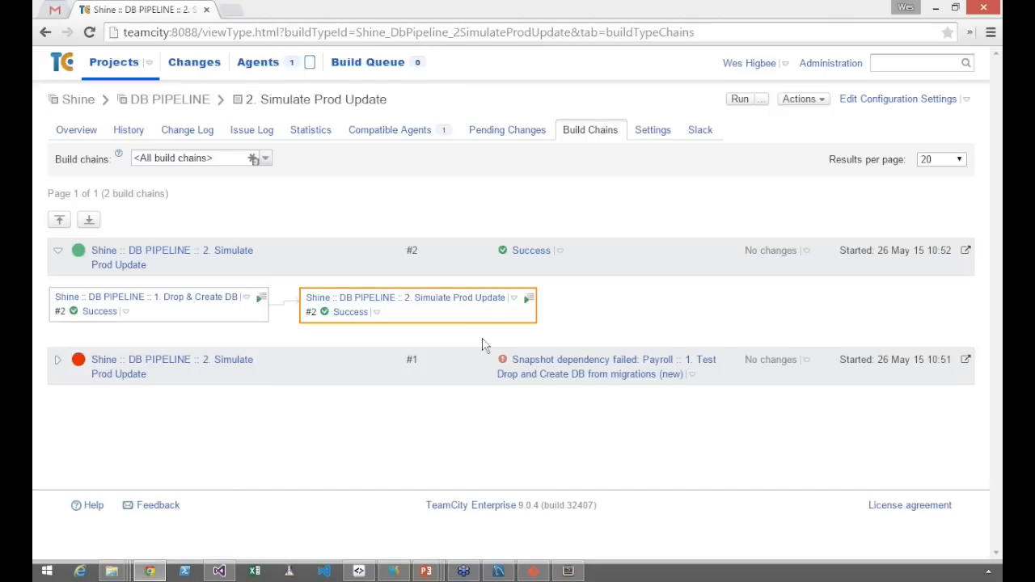
pyautogui.click(515, 300)
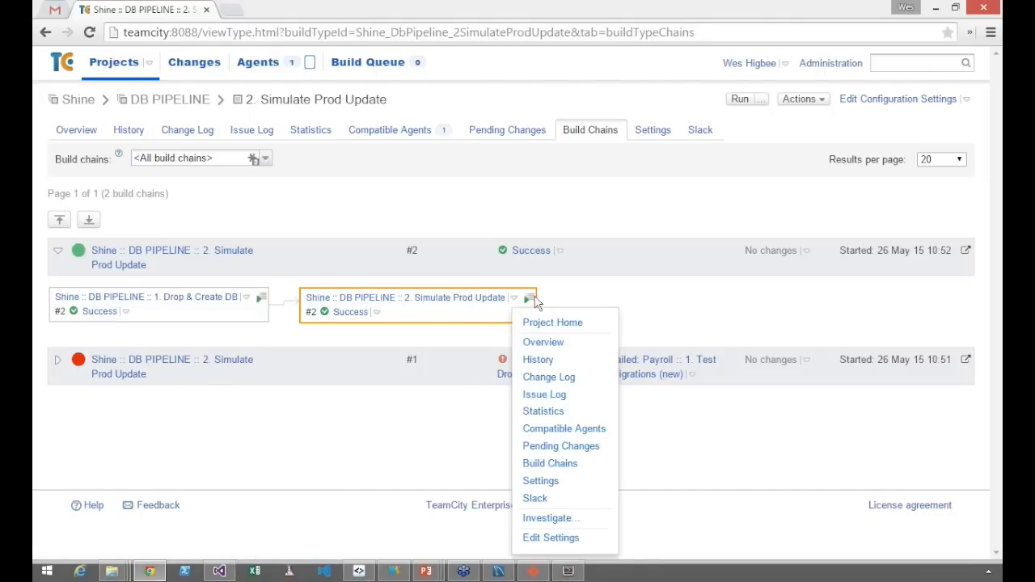
pyautogui.click(492, 297)
pyautogui.click(739, 98)
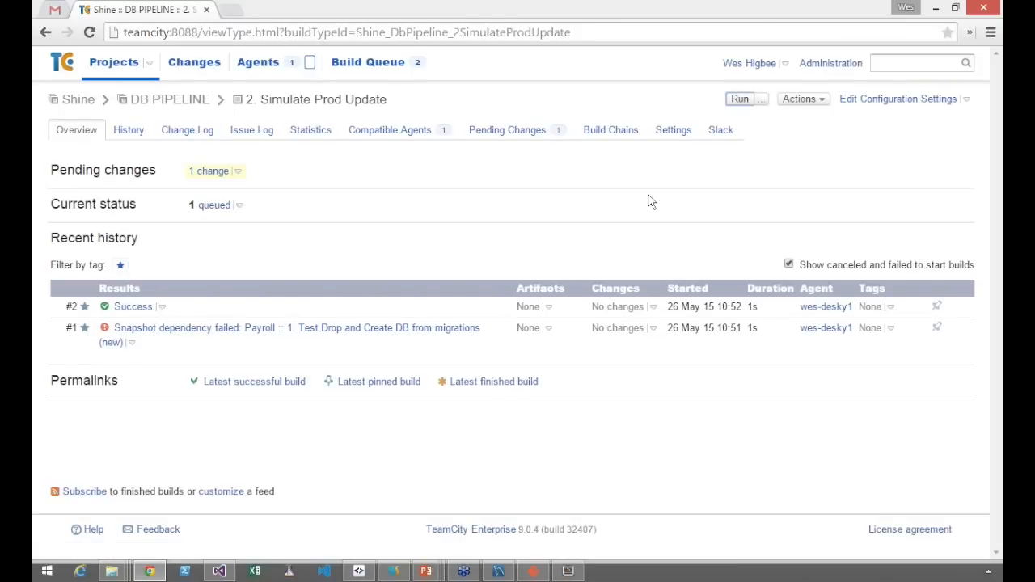
pyautogui.click(204, 202)
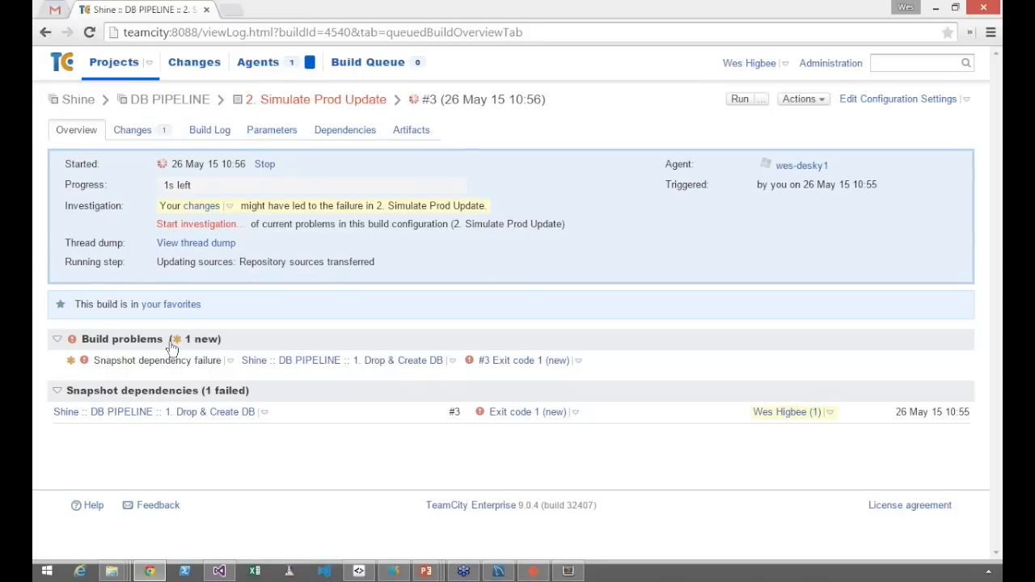
# Expand build chain #3 of 2. Simulate Prod Update and inspect the build problems of its 1. Drop & Create DB stage
pyautogui.click(356, 103)
pyautogui.click(607, 138)
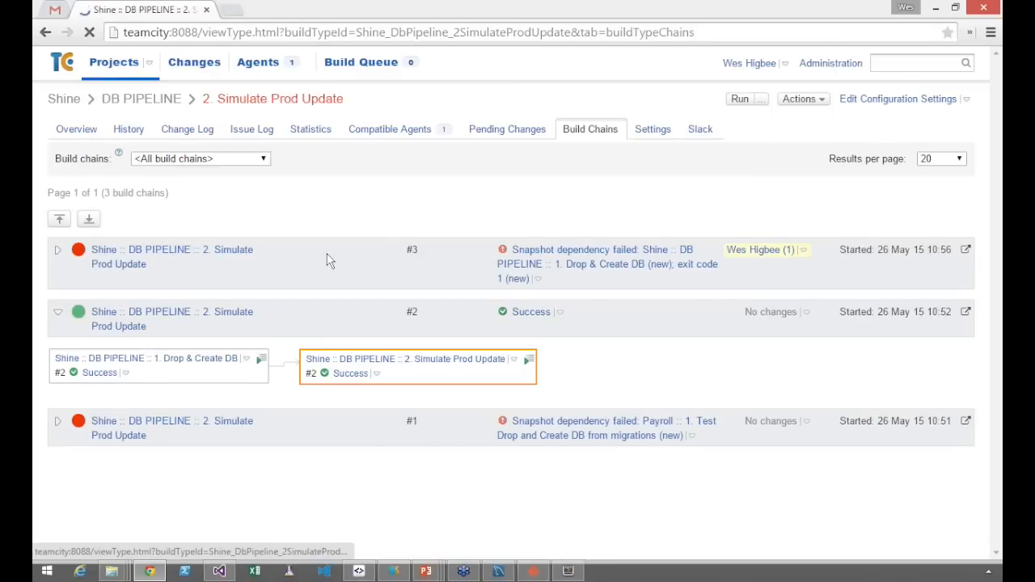
pyautogui.click(58, 253)
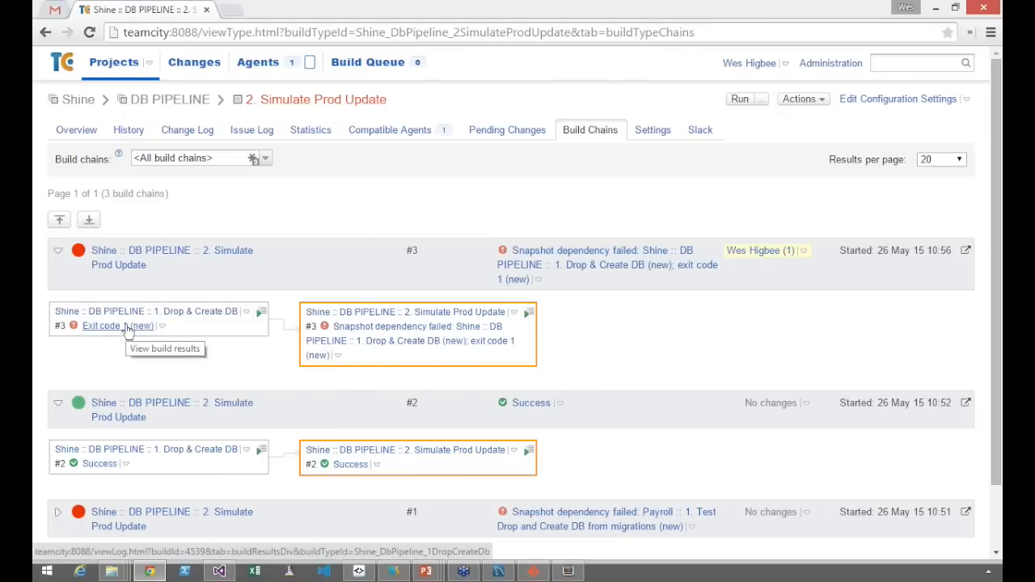
pyautogui.moveTo(164, 329)
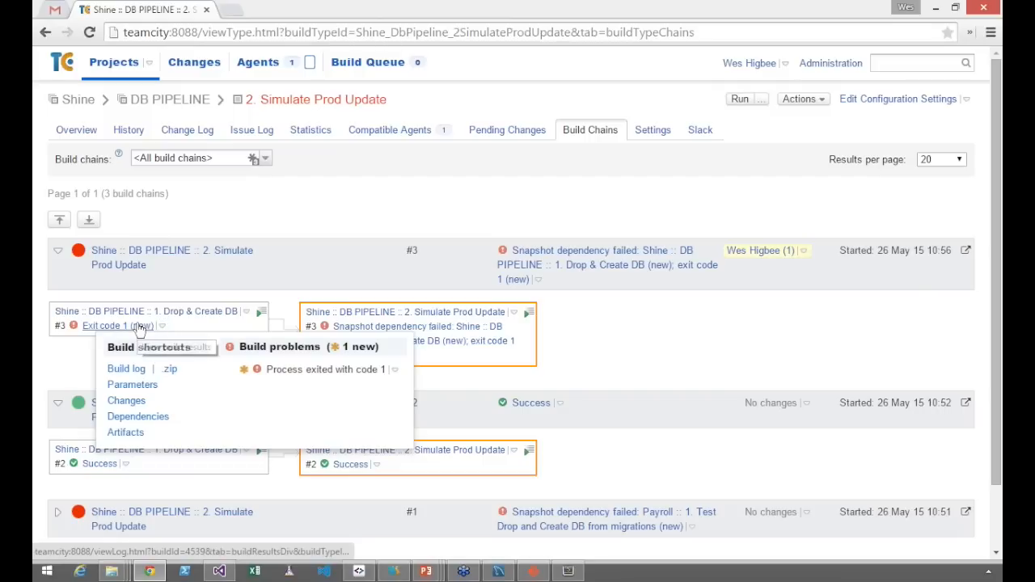
pyautogui.moveTo(390, 367)
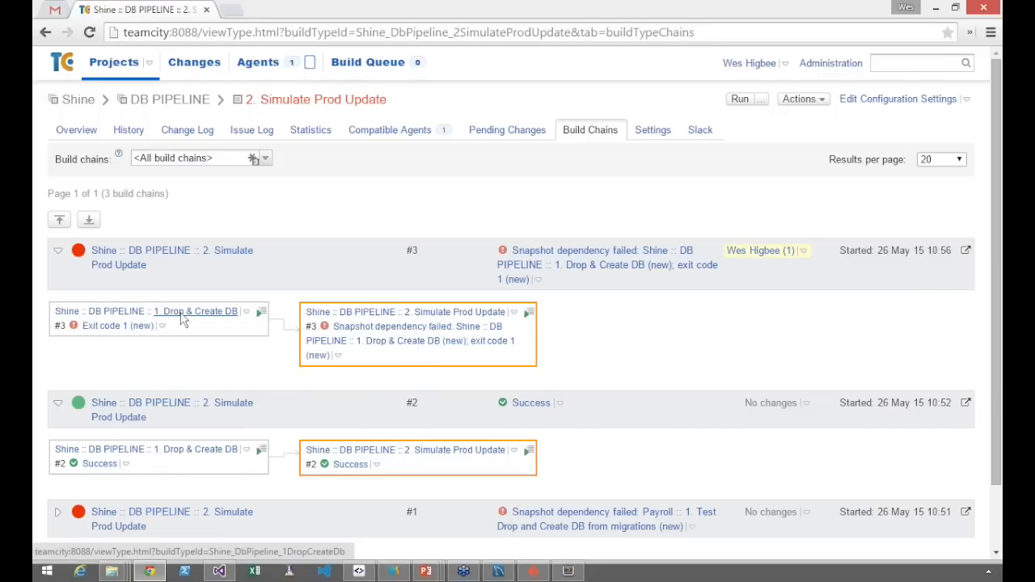
# Open the build log of 1. Drop & Create DB build #3 and highlight the SQL syntax error in the migration output
pyautogui.click(183, 321)
pyautogui.click(214, 343)
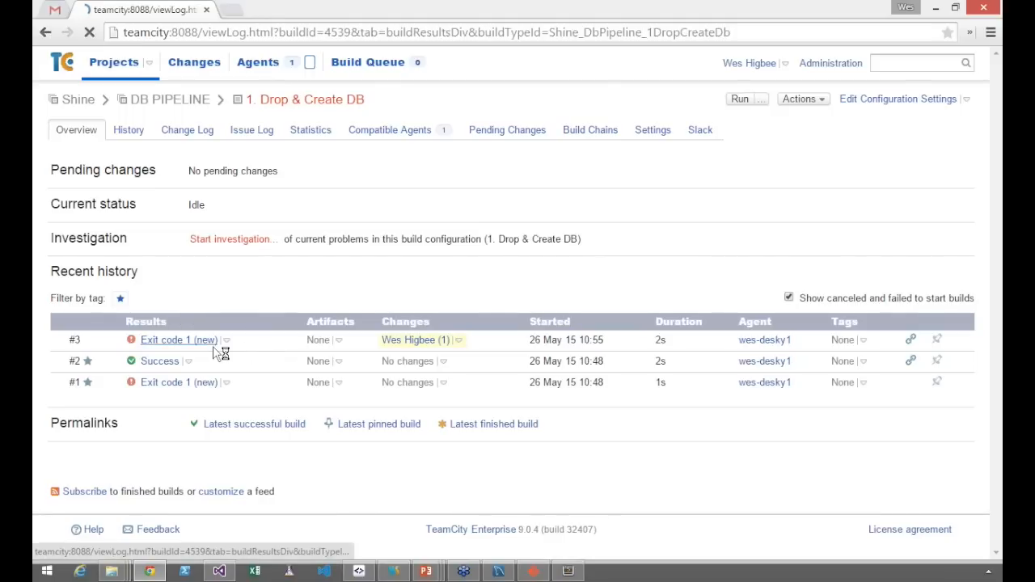
pyautogui.click(206, 128)
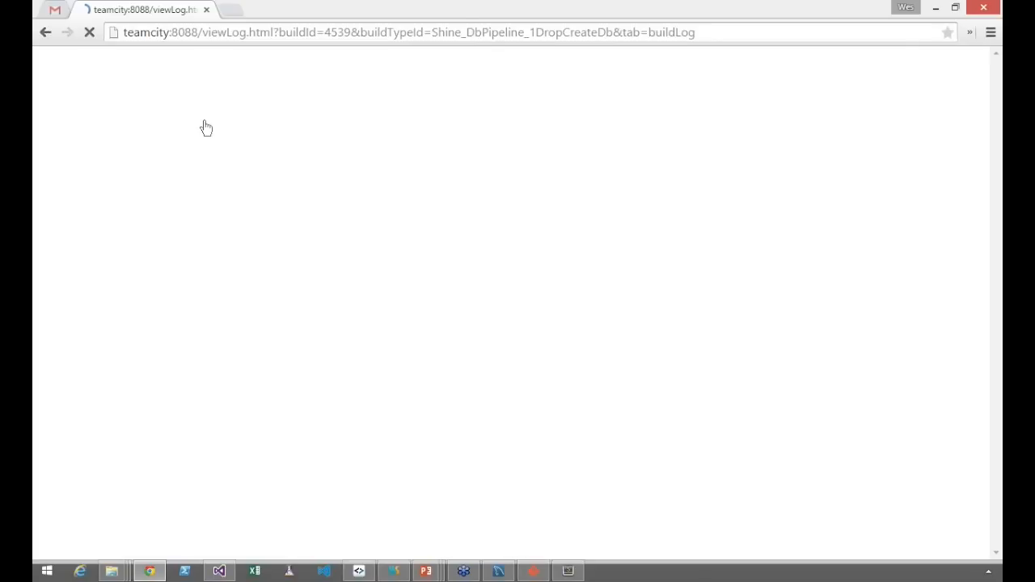
pyautogui.scroll(-1, 327, 338)
pyautogui.scroll(-5, 327, 339)
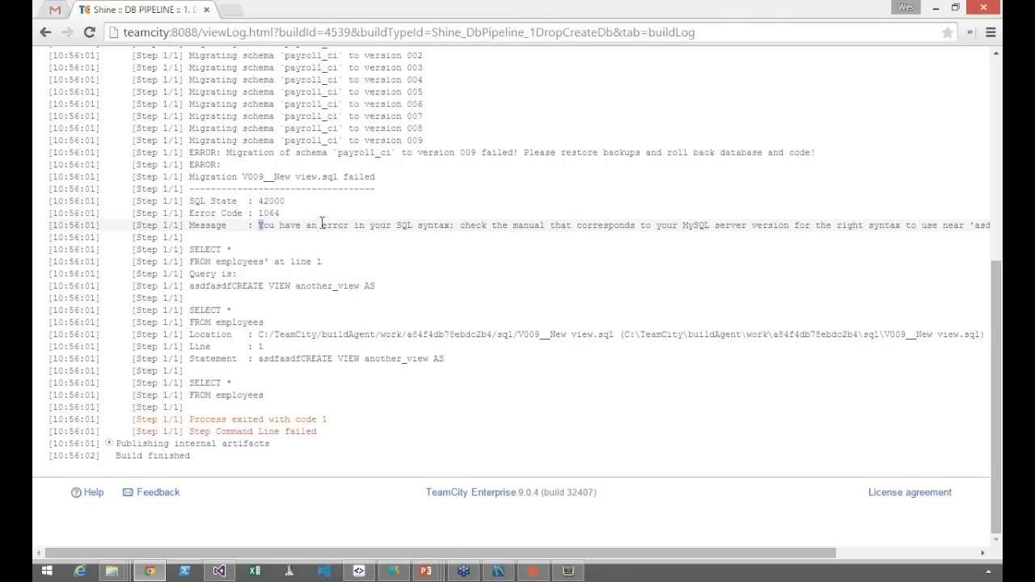
pyautogui.moveTo(322, 223); pyautogui.dragTo(454, 225)
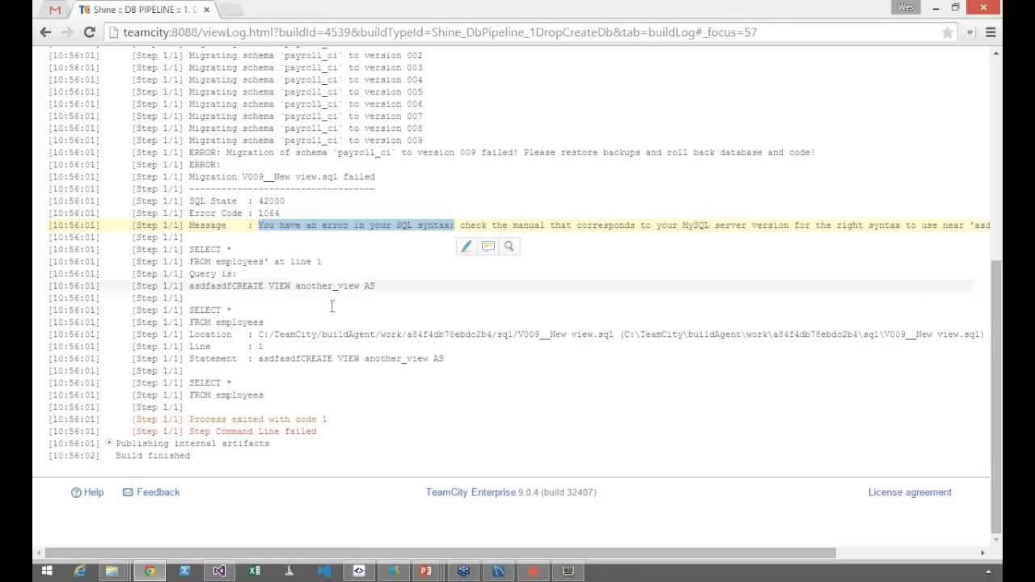
# Switch to Sublime Text, undo the text inserted before CREATE VIEW in V009__New view.sql, and save the file
pyautogui.click(113, 573)
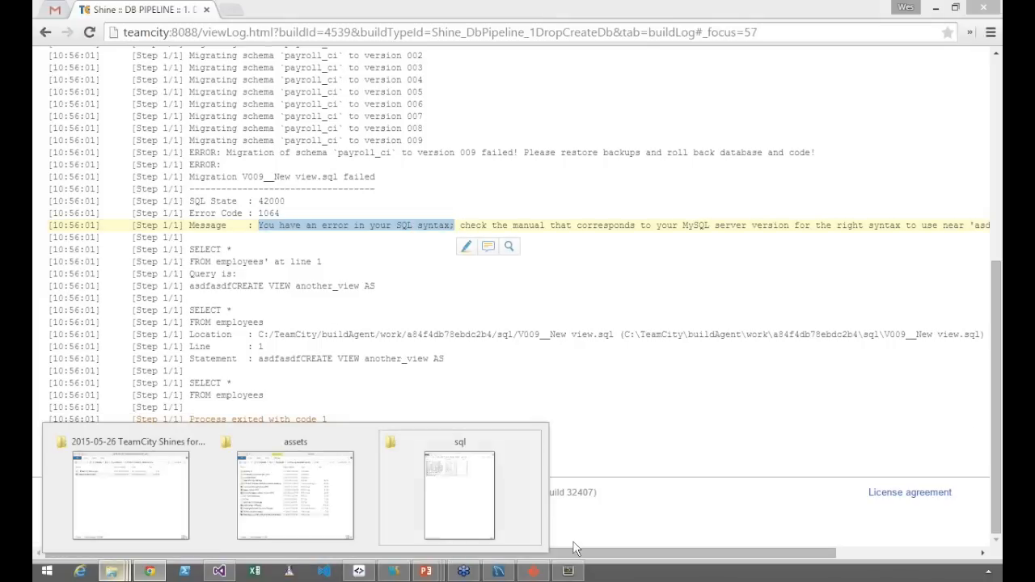
pyautogui.click(568, 571)
pyautogui.hotkey('ctrl', 'z')
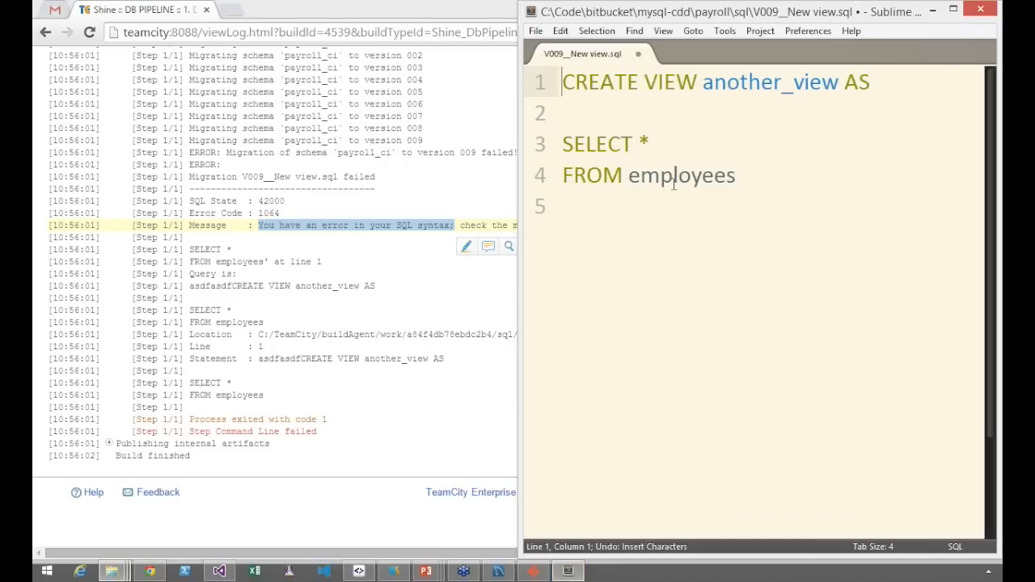
pyautogui.hotkey('ctrl', 's')
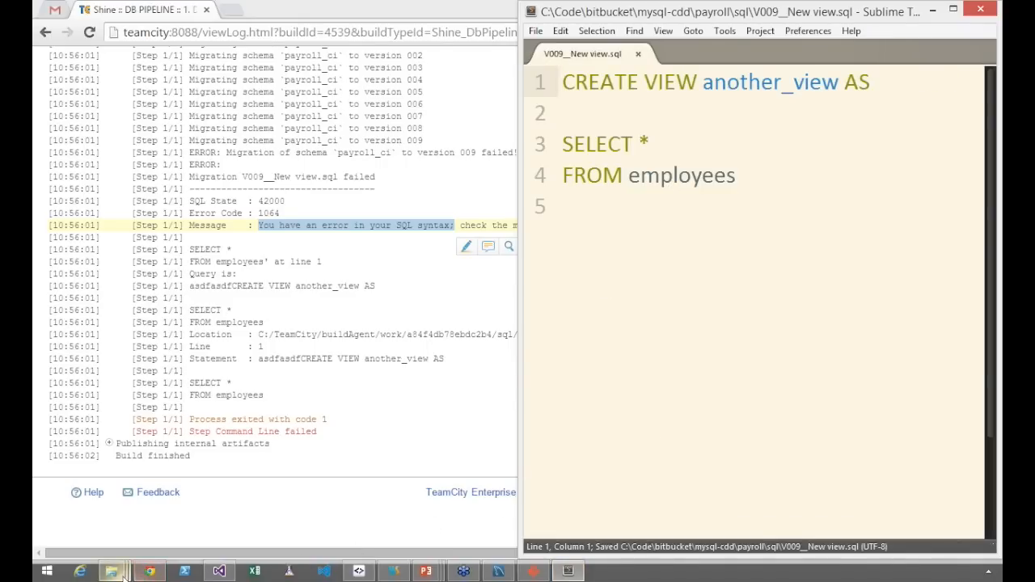
# In Git Gui, stage the corrected sql/V009__New view.sql and commit it with the message "Fix the new view"
pyautogui.moveTo(111, 571)
pyautogui.click(533, 571)
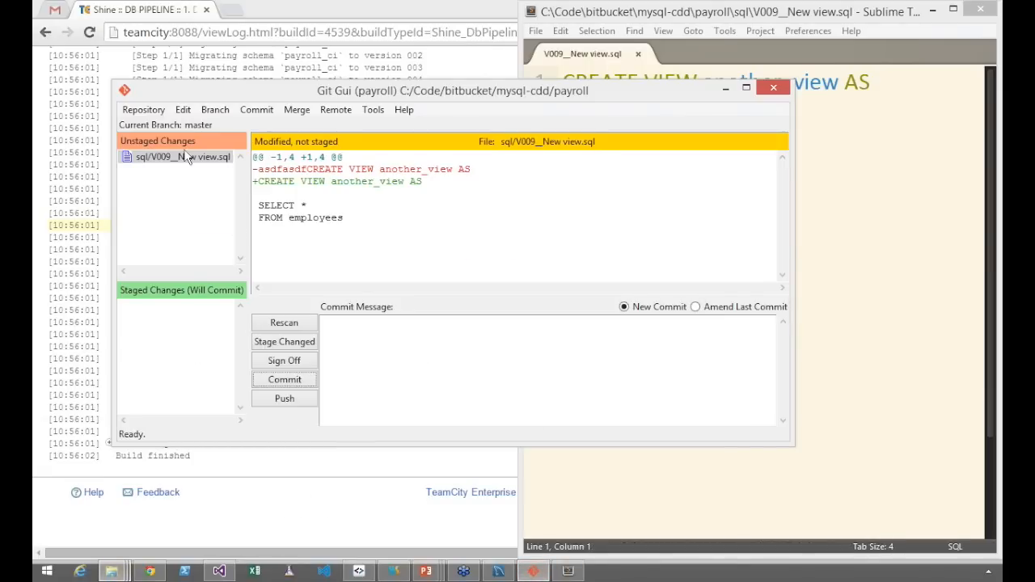
pyautogui.click(284, 341)
pyautogui.write('Fix')
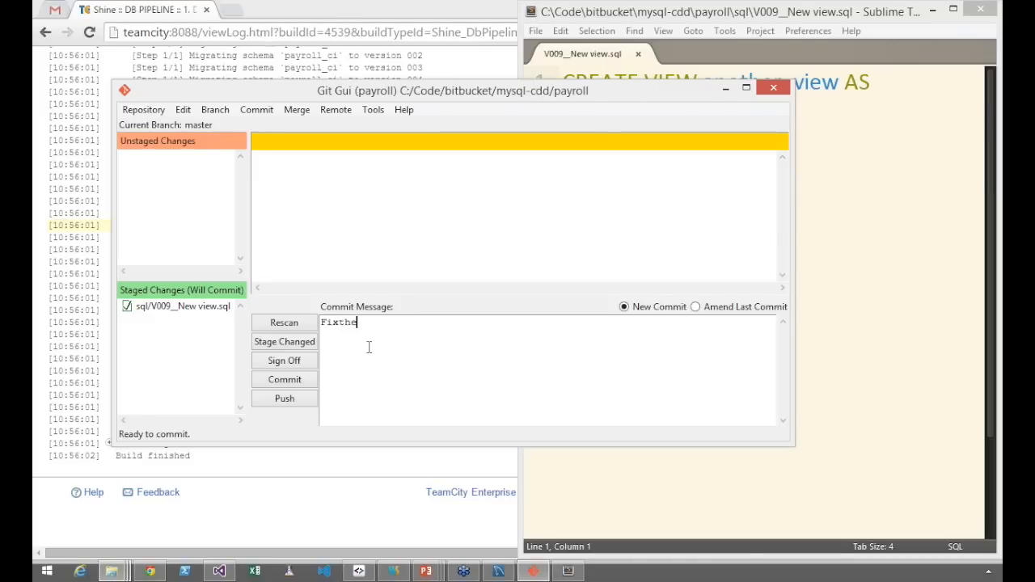
pyautogui.write(' the new view')
pyautogui.click(286, 380)
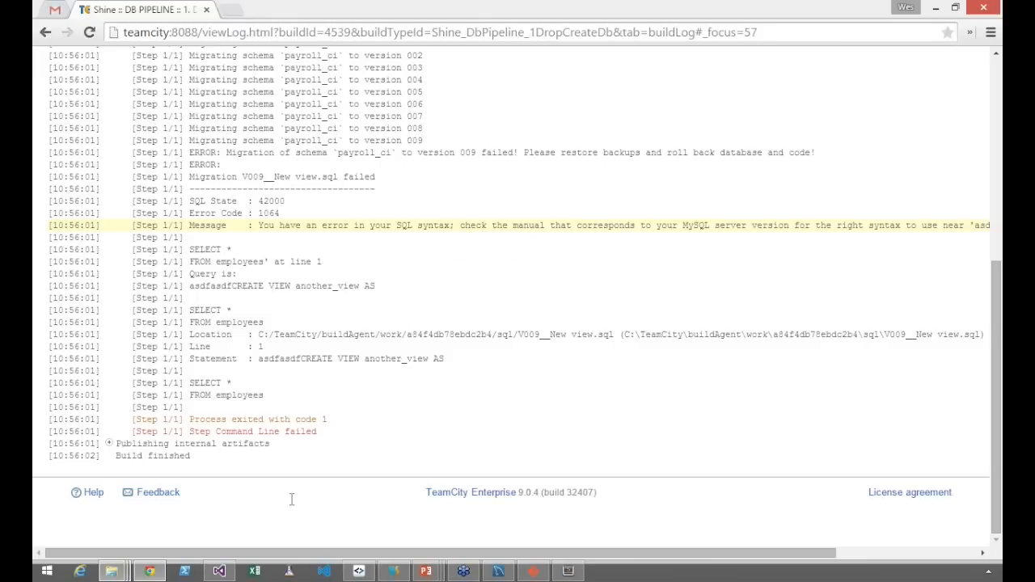
# Return to the DB PIPELINE project overview in TeamCity and run 2. Simulate Prod Update
pyautogui.scroll(5, 396, 488)
pyautogui.scroll(1, 397, 488)
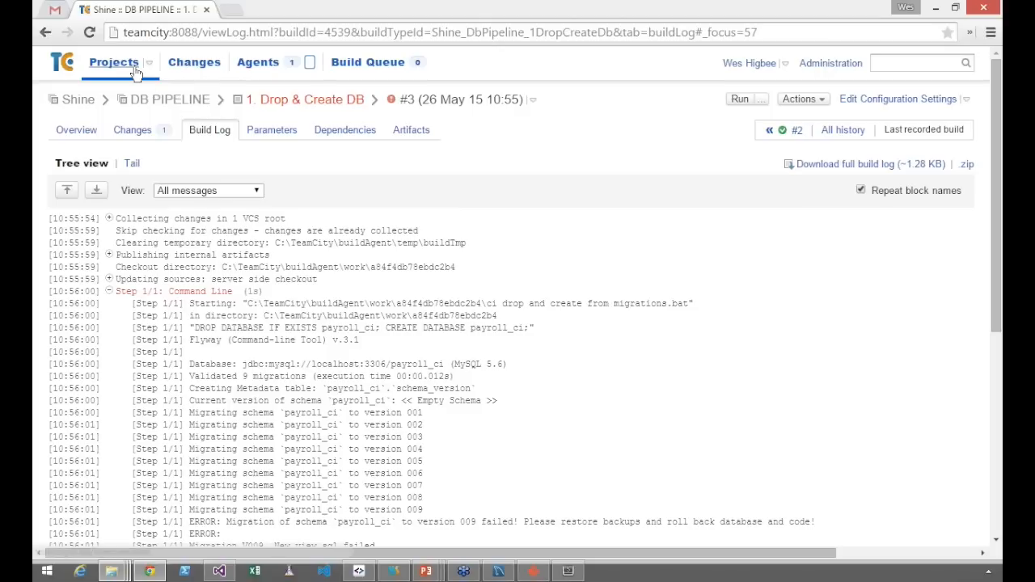
pyautogui.click(194, 99)
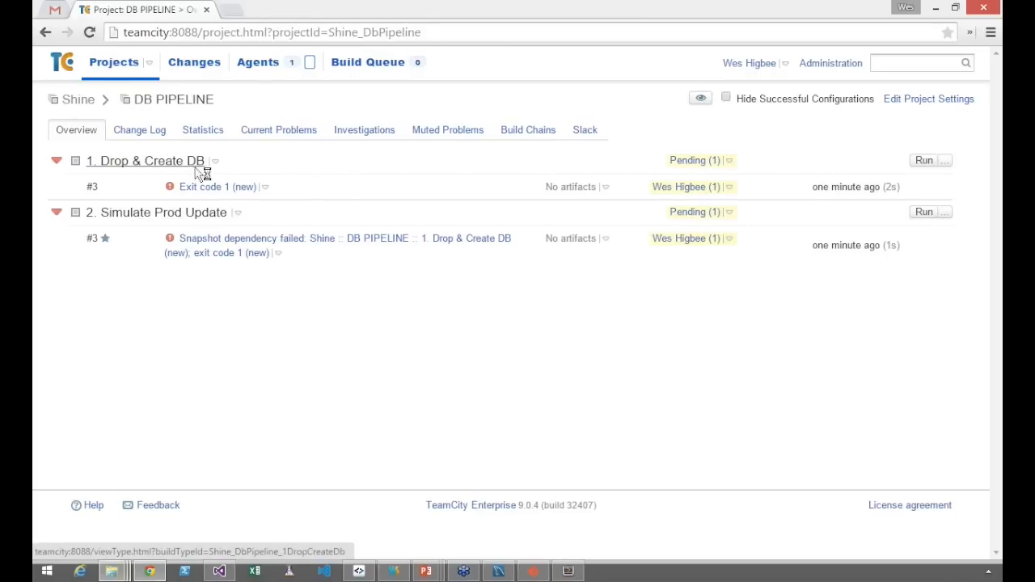
pyautogui.click(922, 213)
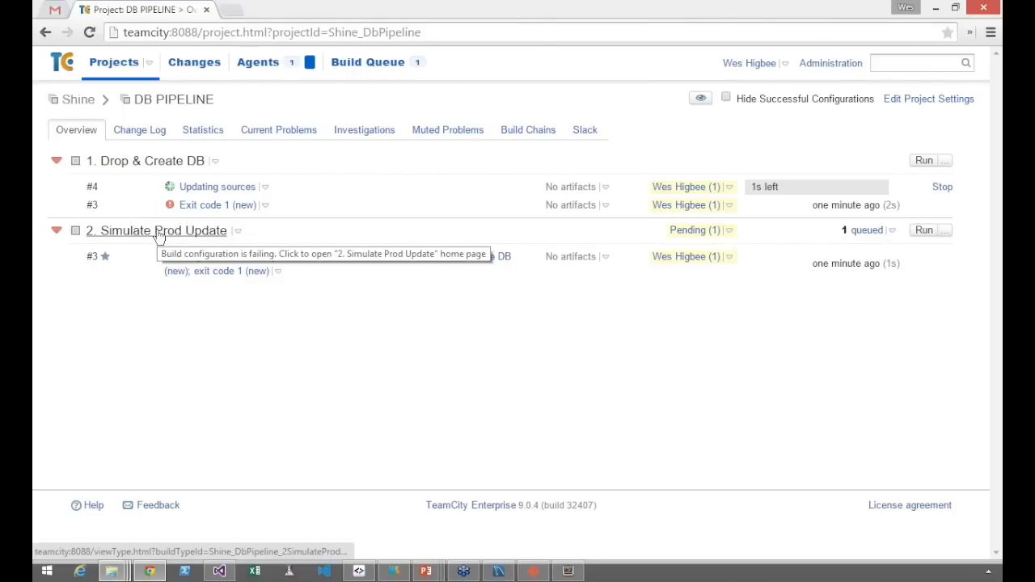
# Add a VCS Trigger with the default options to the 2. Simulate Prod Update build configuration
pyautogui.click(159, 234)
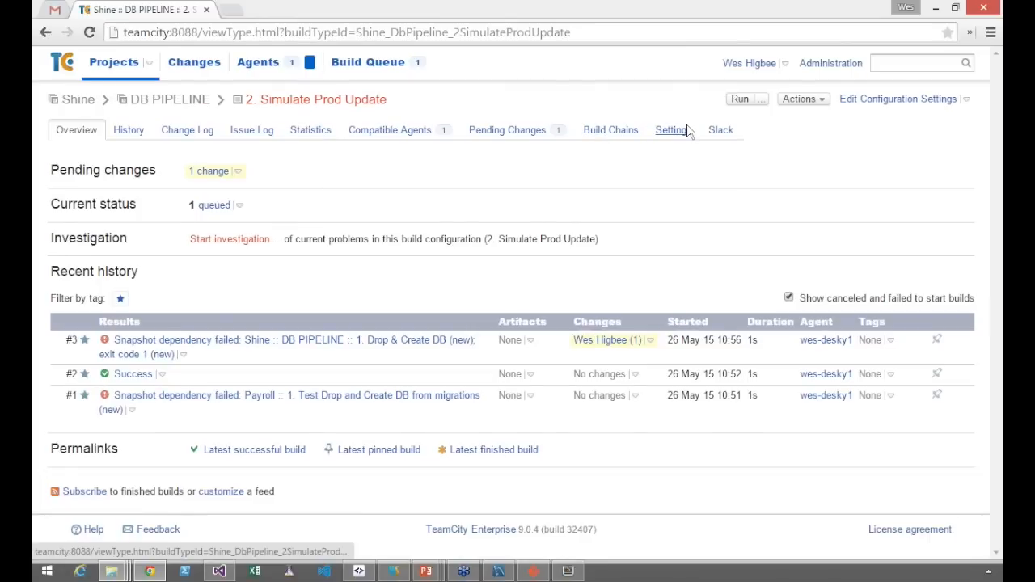
pyautogui.click(907, 101)
pyautogui.click(81, 223)
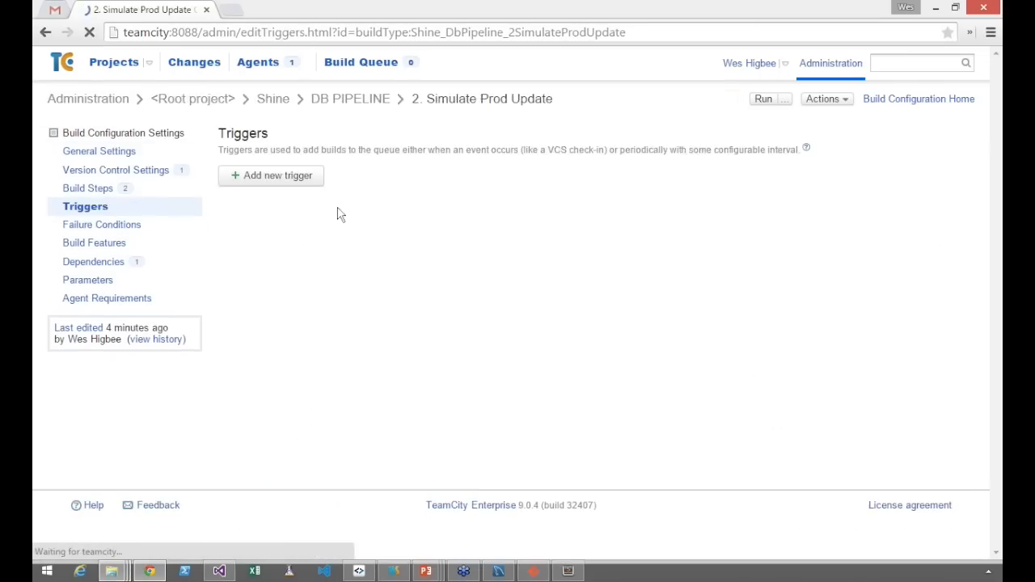
pyautogui.click(300, 192)
pyautogui.click(388, 296)
pyautogui.click(354, 332)
pyautogui.click(329, 368)
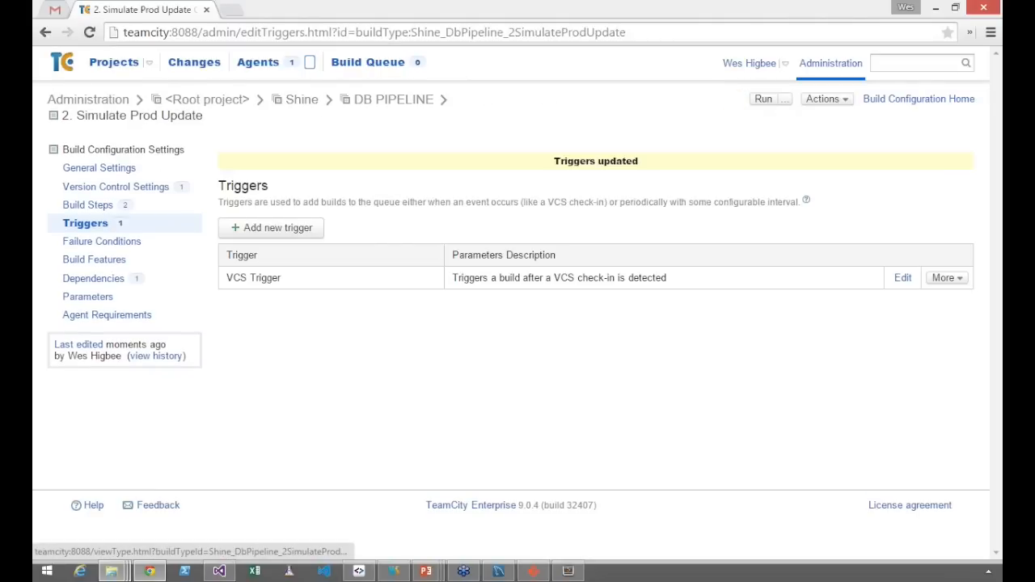
# In the build chains of 2. Simulate Prod Update, collapse #3 and #2 and expand #4 to check both stages
pyautogui.click(896, 101)
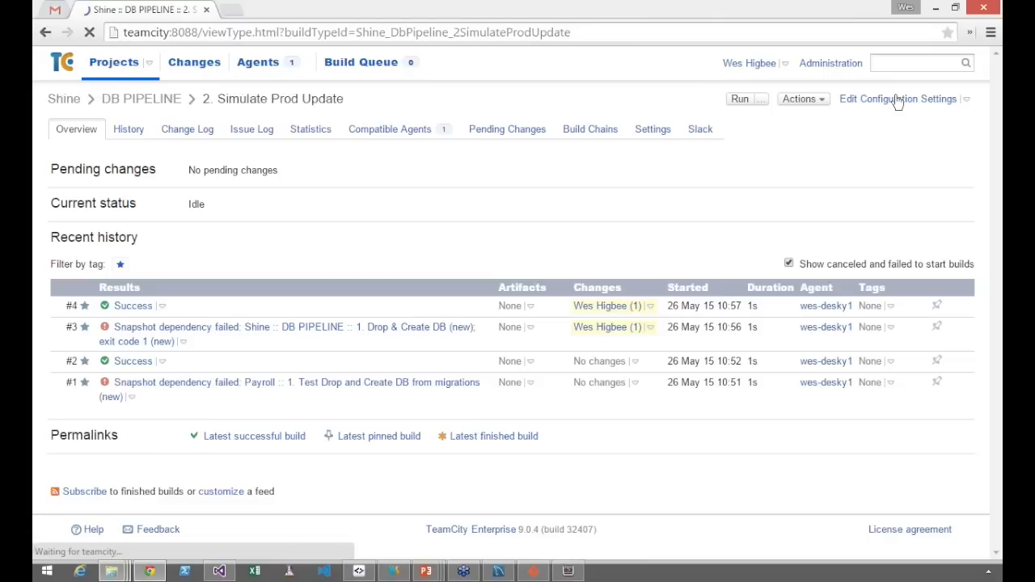
pyautogui.click(608, 136)
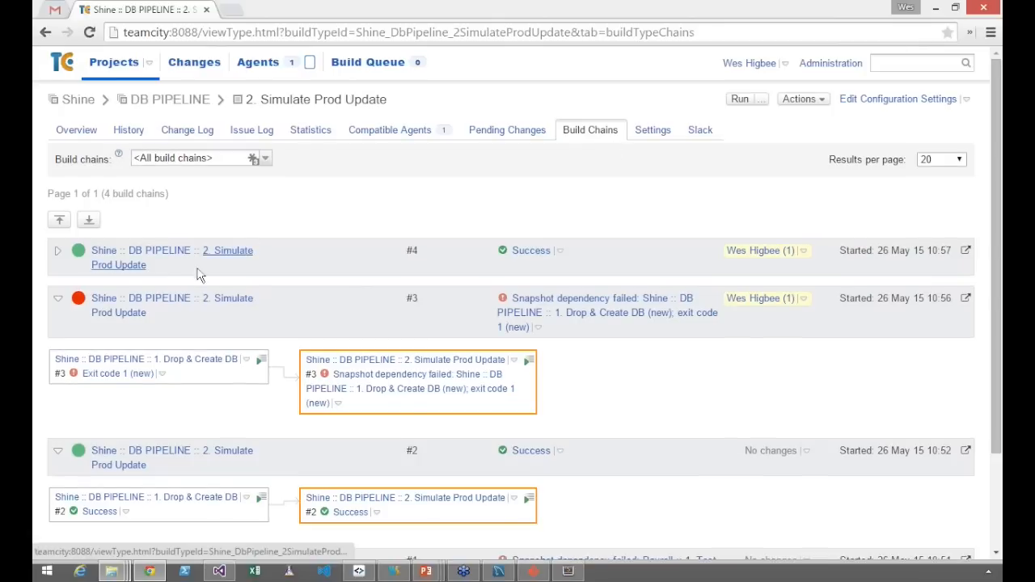
pyautogui.click(58, 299)
pyautogui.click(53, 364)
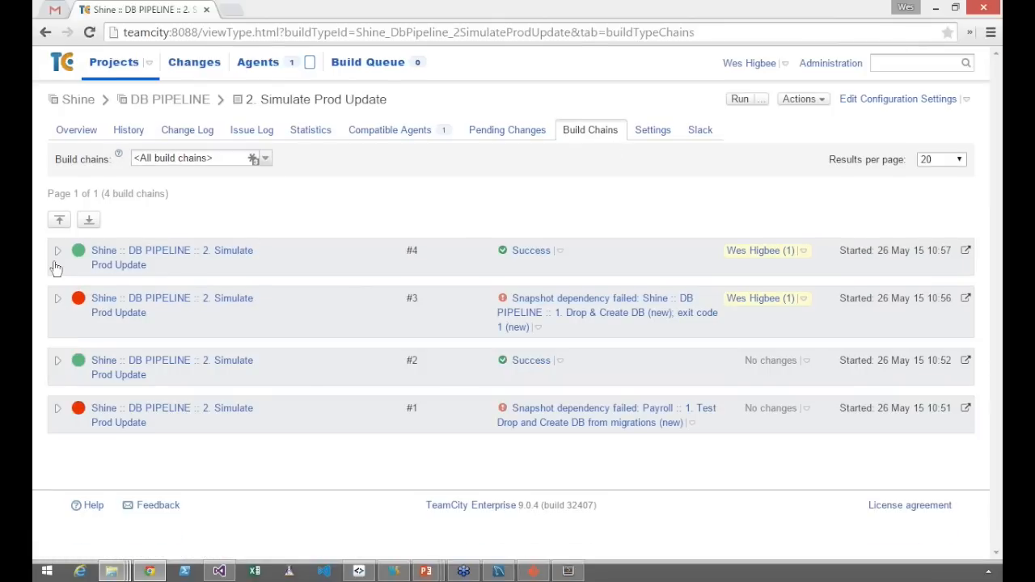
pyautogui.click(57, 252)
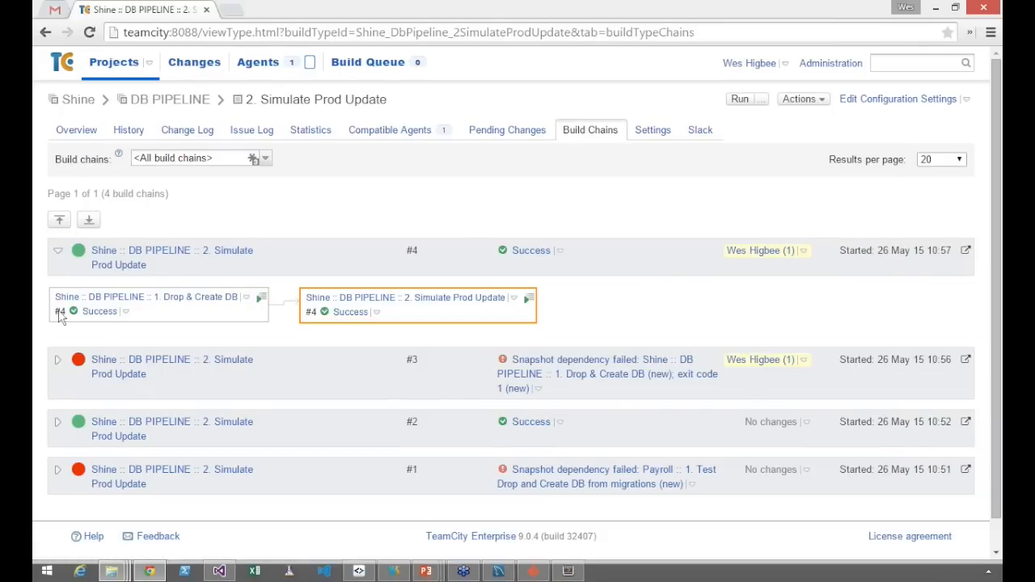
pyautogui.moveTo(348, 315)
# Switch to MySQL Workbench, refresh the schemas, and expand the views of payroll_pretest to check for another_view
pyautogui.click(498, 571)
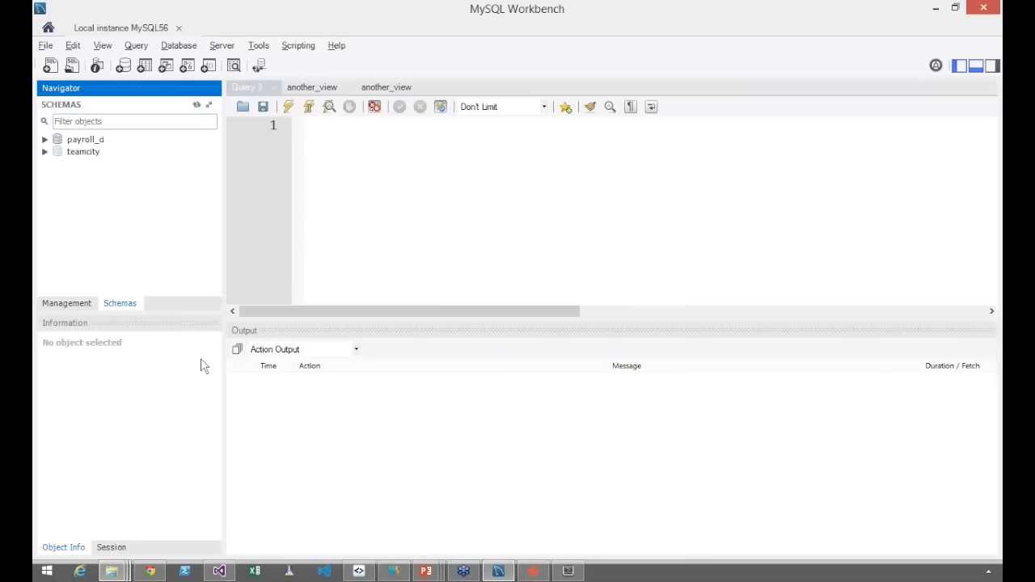
pyautogui.click(197, 106)
pyautogui.click(78, 154)
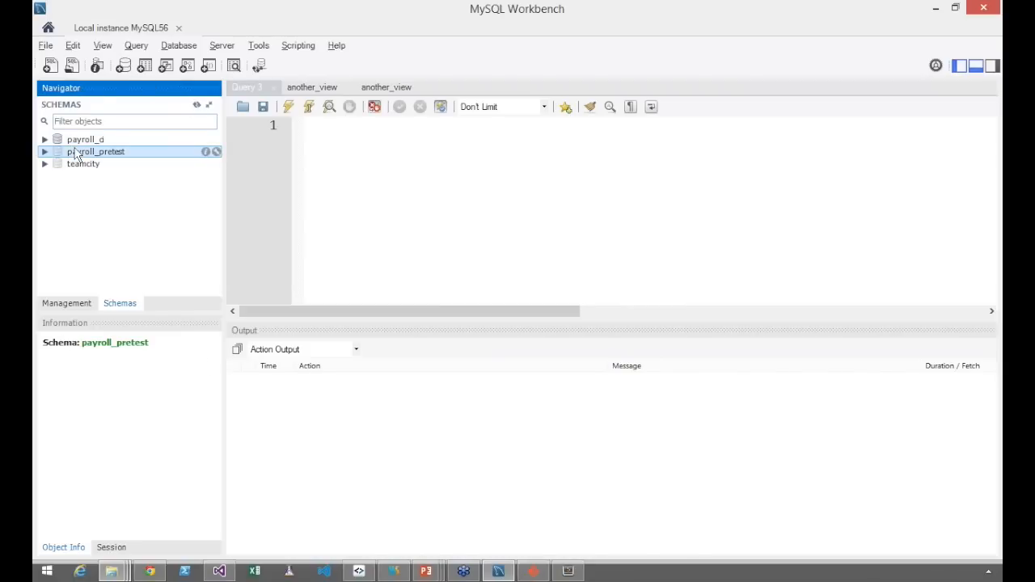
pyautogui.click(78, 141)
pyautogui.click(75, 151)
pyautogui.click(46, 152)
pyautogui.click(59, 176)
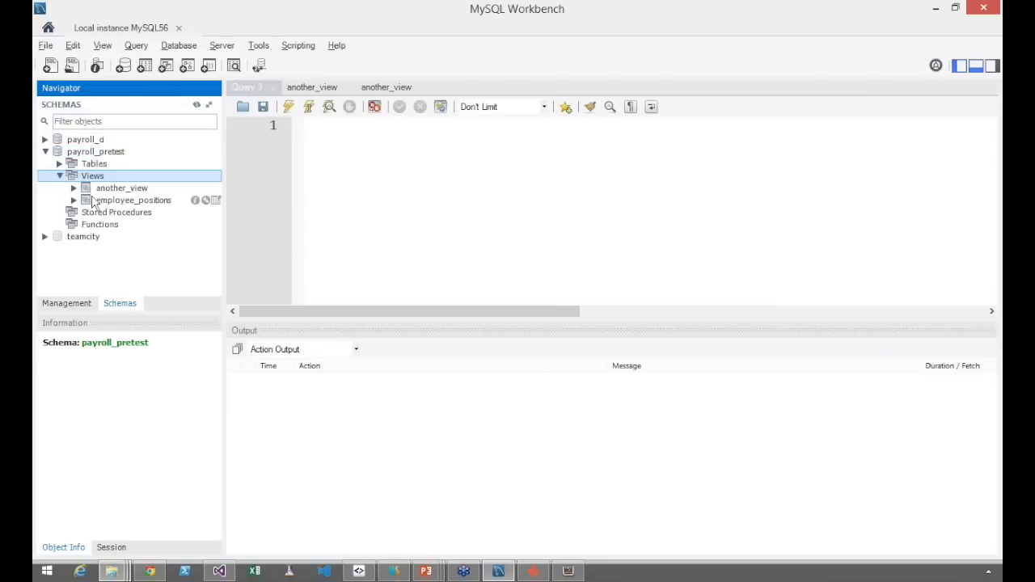
# Select the rows of another_view in payroll_pretest and enlarge the results area to show all of them
pyautogui.rightClick(126, 190)
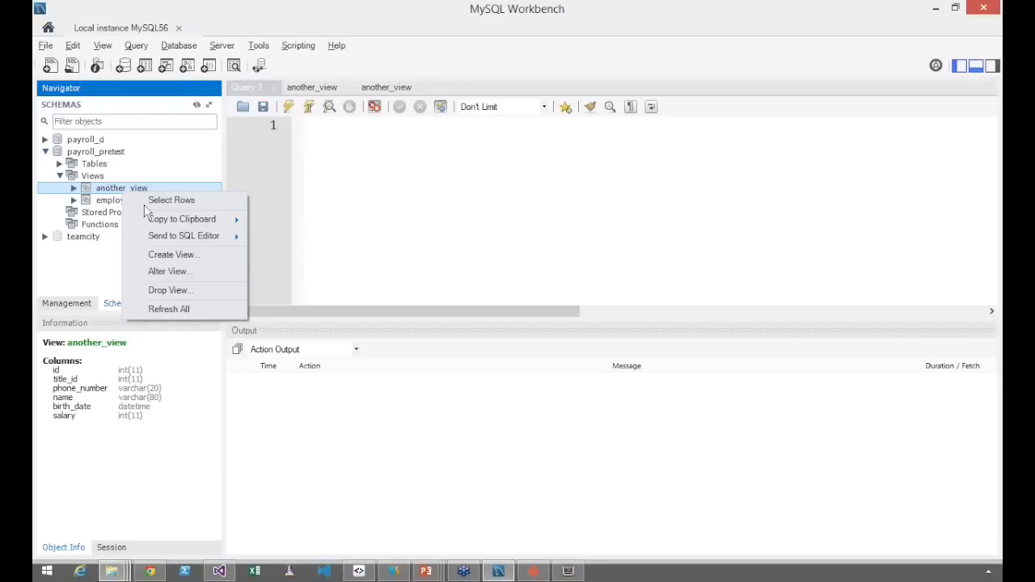
pyautogui.click(146, 202)
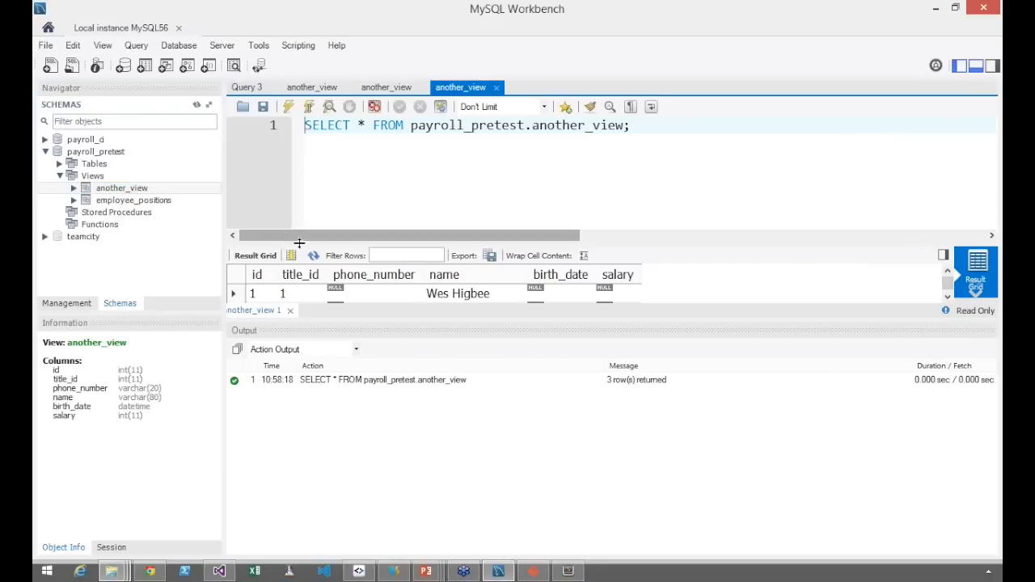
pyautogui.moveTo(542, 321); pyautogui.dragTo(547, 439)
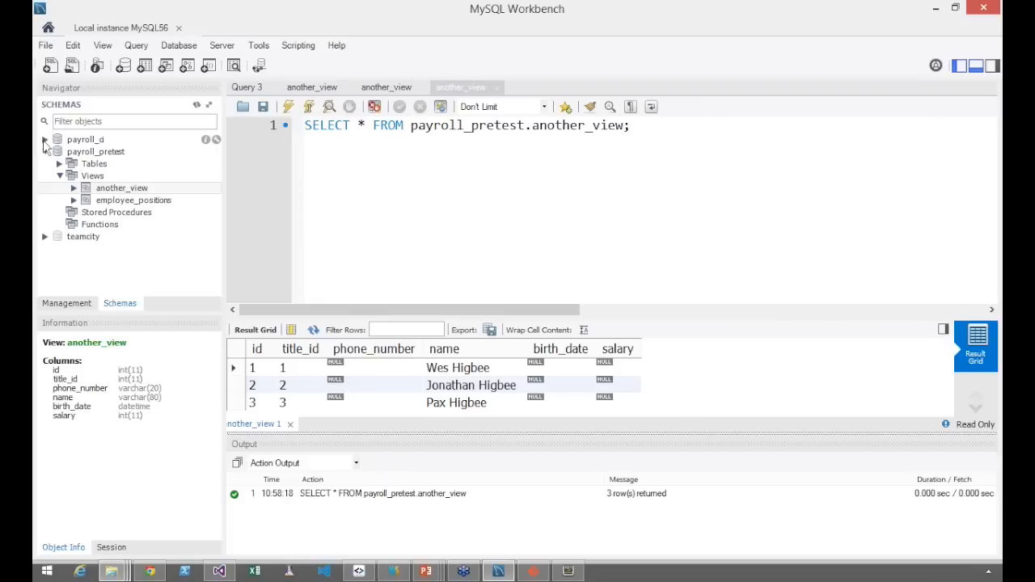
# Select the rows of another_view in the payroll_ci schema and compare them with the payroll_pretest results
pyautogui.click(45, 139)
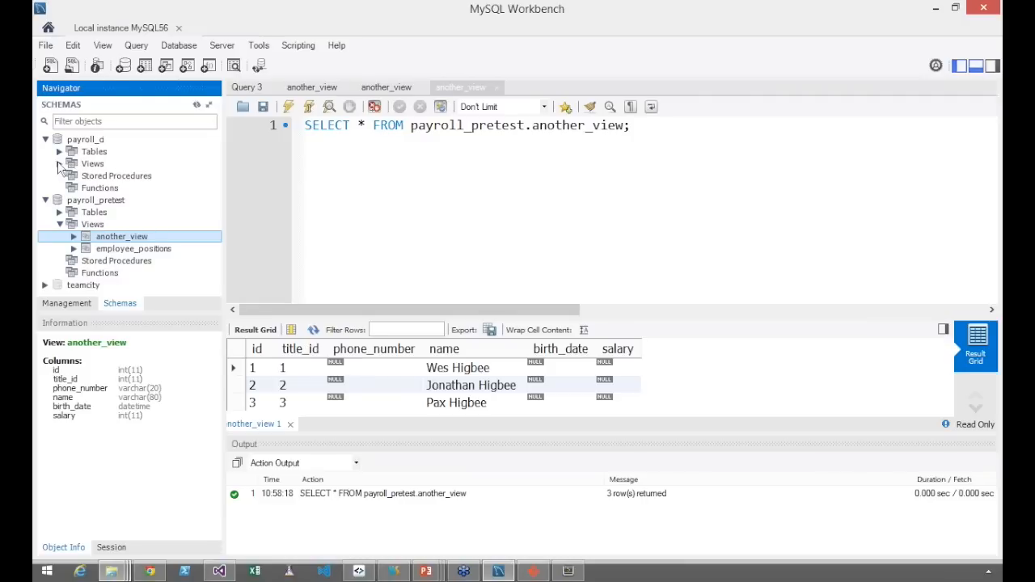
pyautogui.click(60, 164)
pyautogui.rightClick(113, 176)
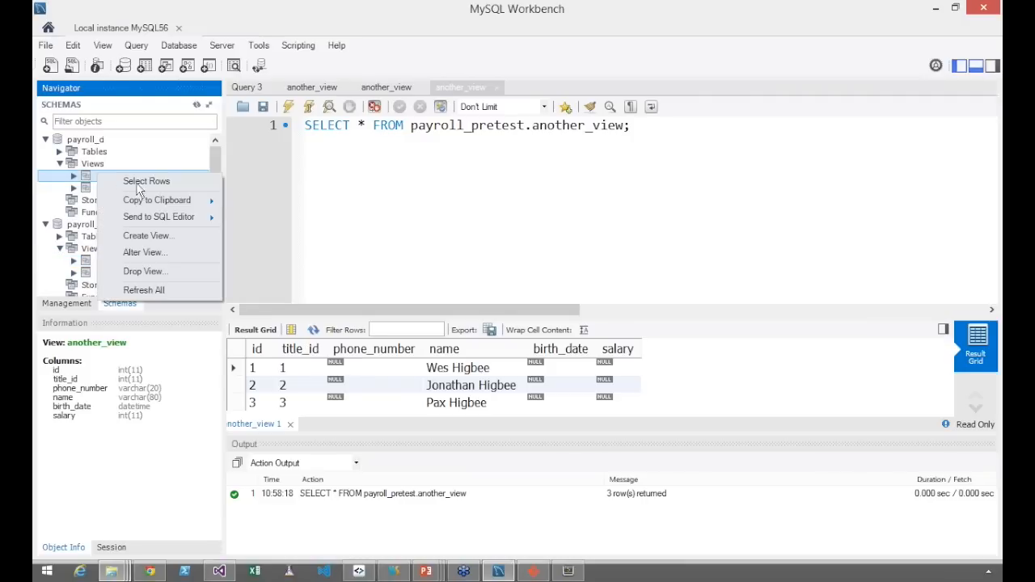
pyautogui.click(192, 180)
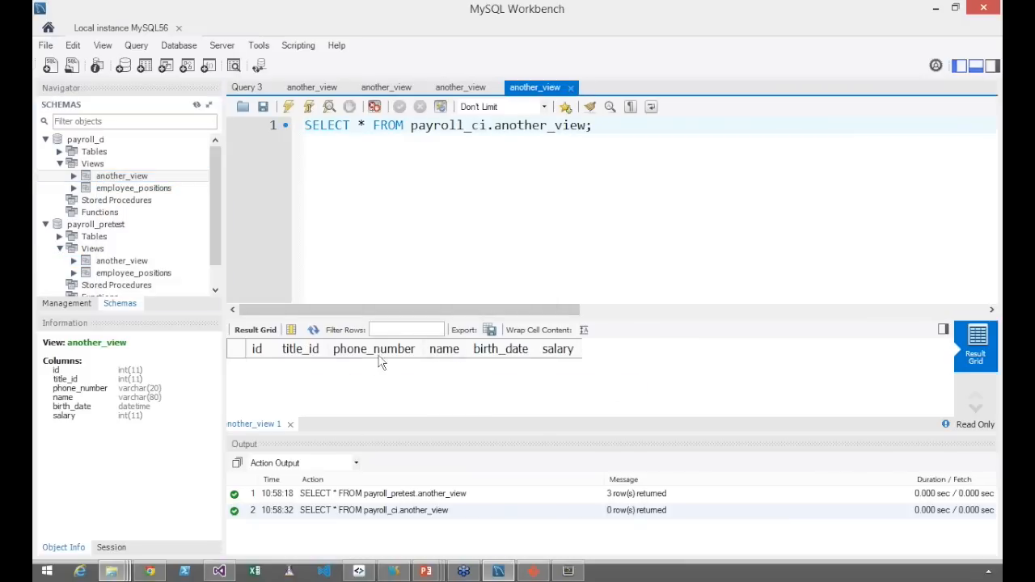
pyautogui.click(467, 91)
pyautogui.click(545, 89)
pyautogui.click(462, 90)
pyautogui.click(540, 91)
pyautogui.click(460, 89)
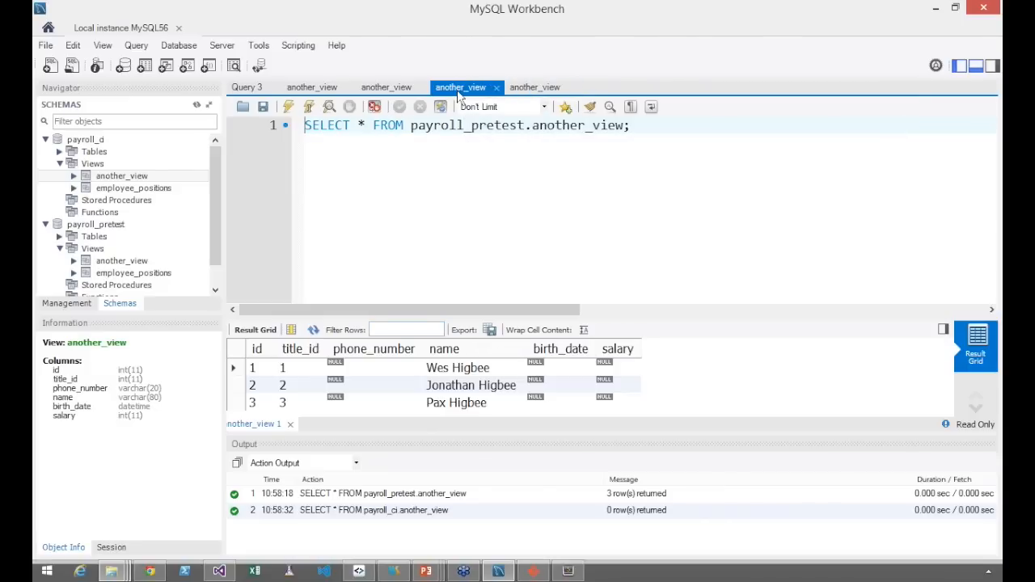
# Switch back to TeamCity and rerun 1. Drop & Create DB from build chain #4 with the default options
pyautogui.click(936, 9)
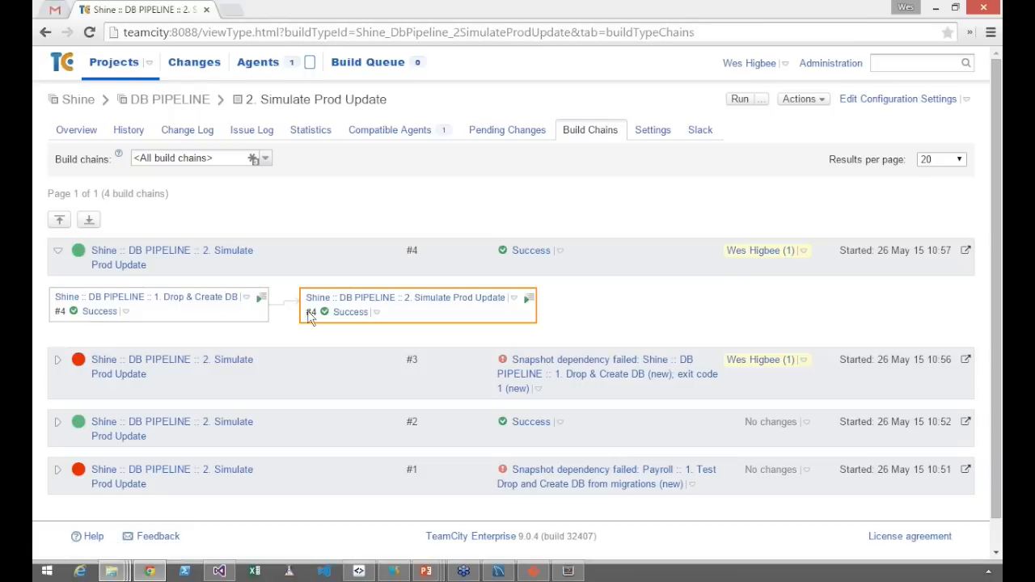
pyautogui.click(248, 299)
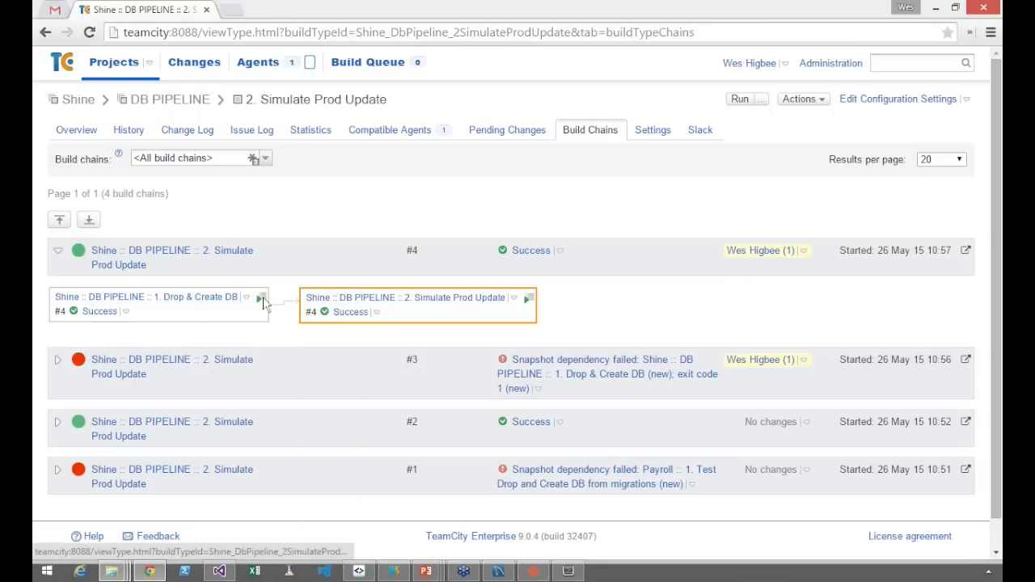
pyautogui.click(261, 299)
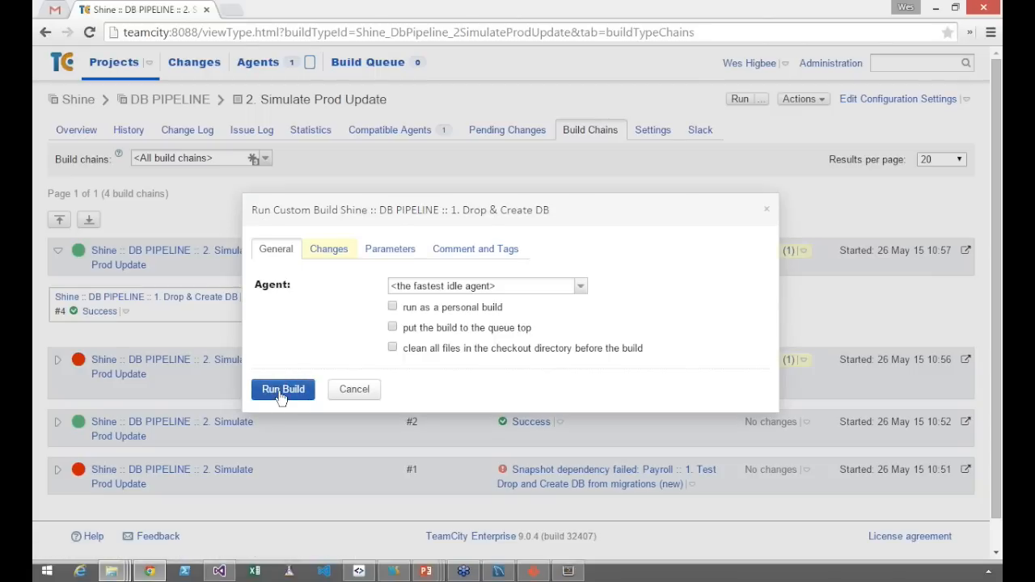
pyautogui.click(282, 391)
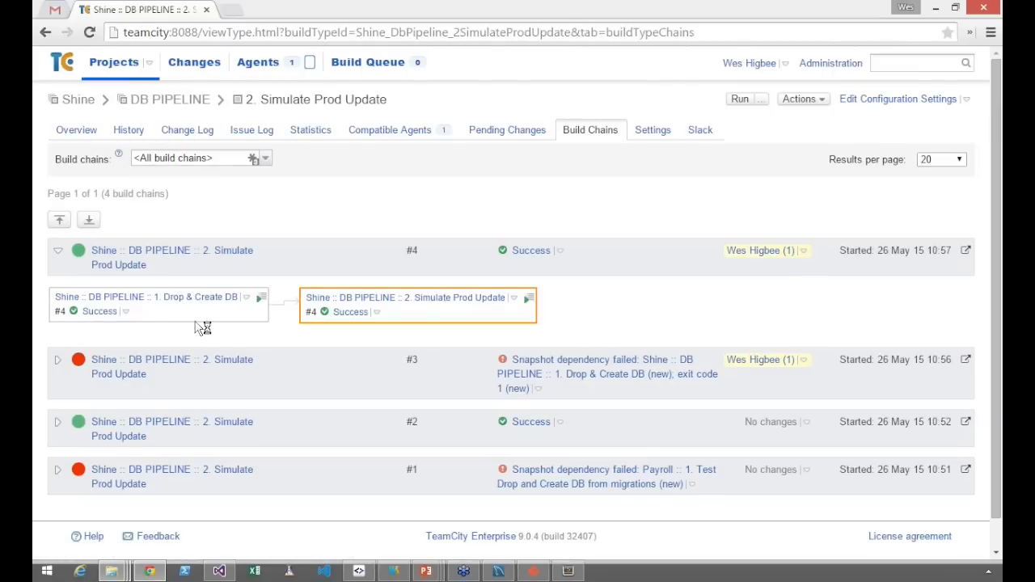
# Open the DB PIPELINE project's build chains, expand the newest chain and collapse chain #4
pyautogui.click(186, 100)
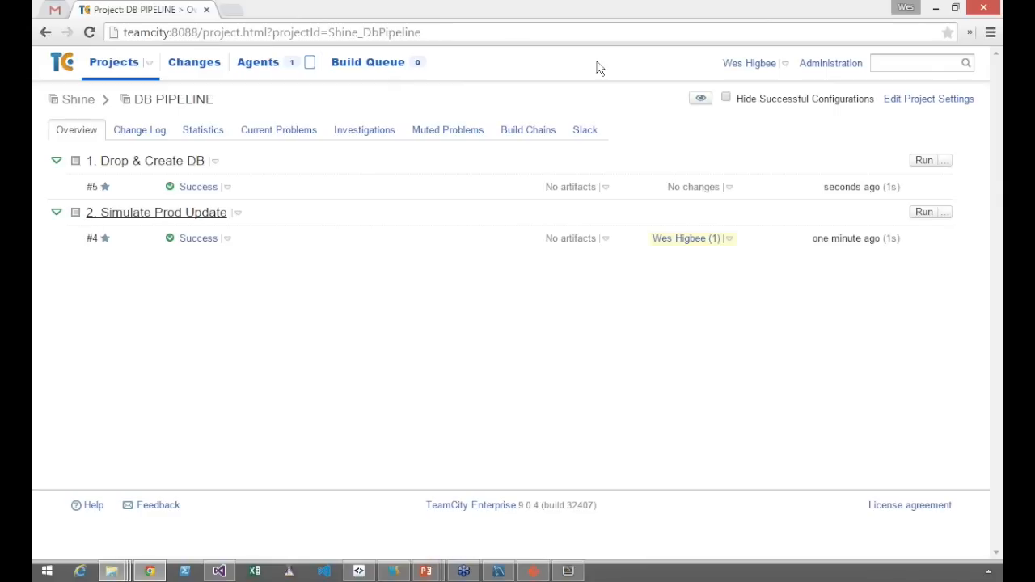
pyautogui.click(551, 124)
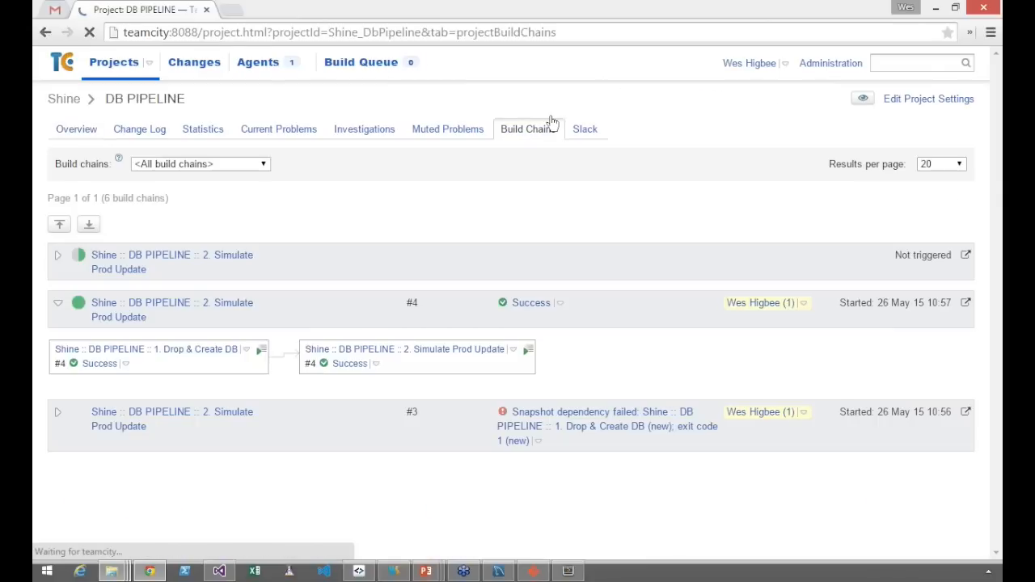
pyautogui.click(58, 257)
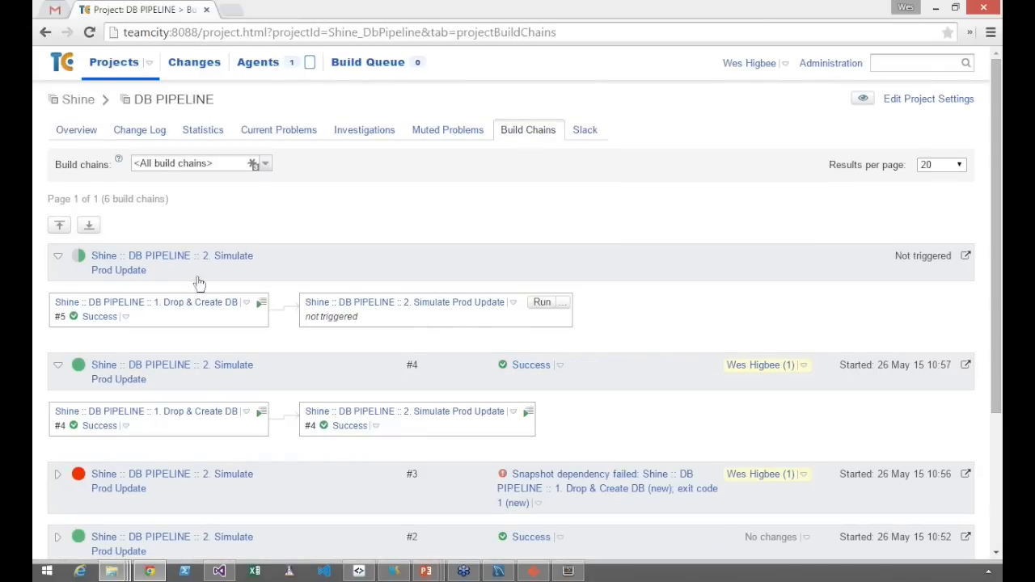
pyautogui.click(58, 365)
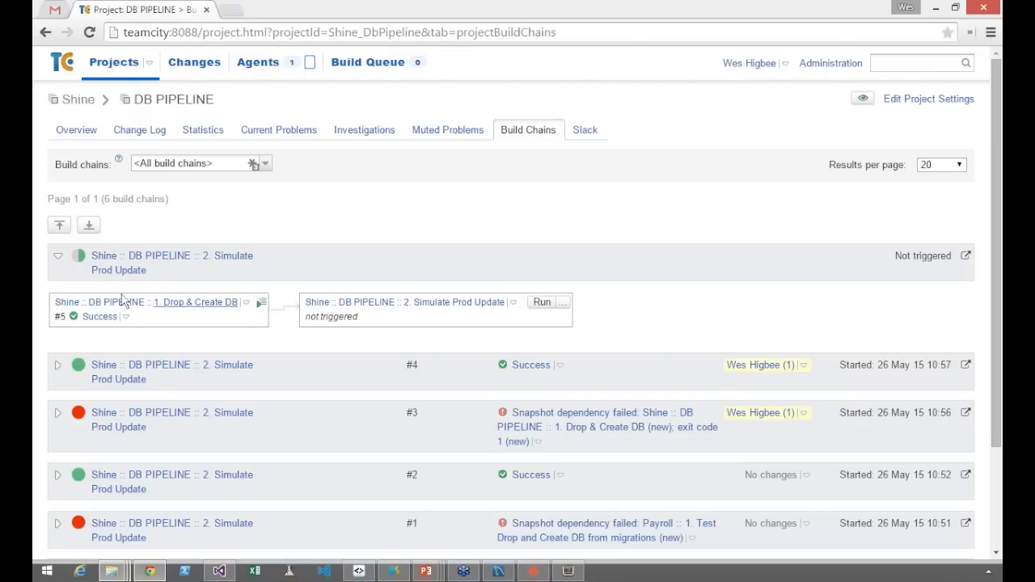
# Rerun 1. Drop & Create DB from the newest chain with the default options and refresh the build chains
pyautogui.click(260, 303)
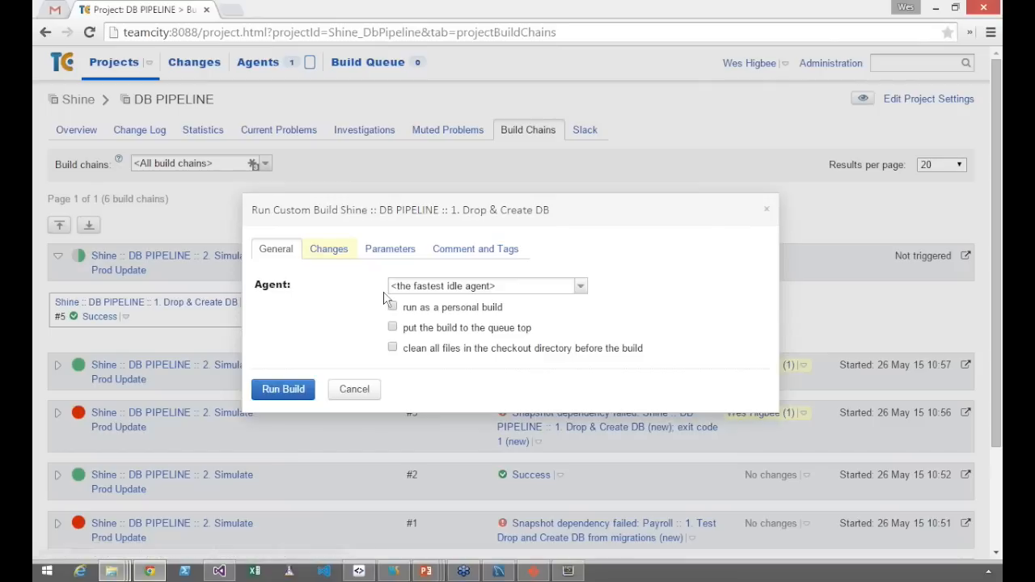
pyautogui.click(283, 386)
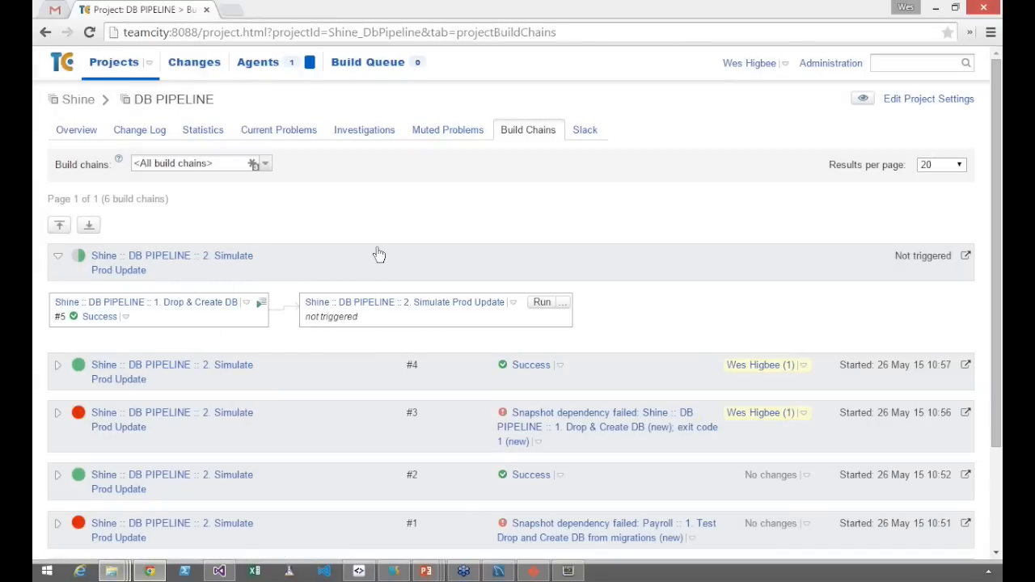
pyautogui.press('F5')
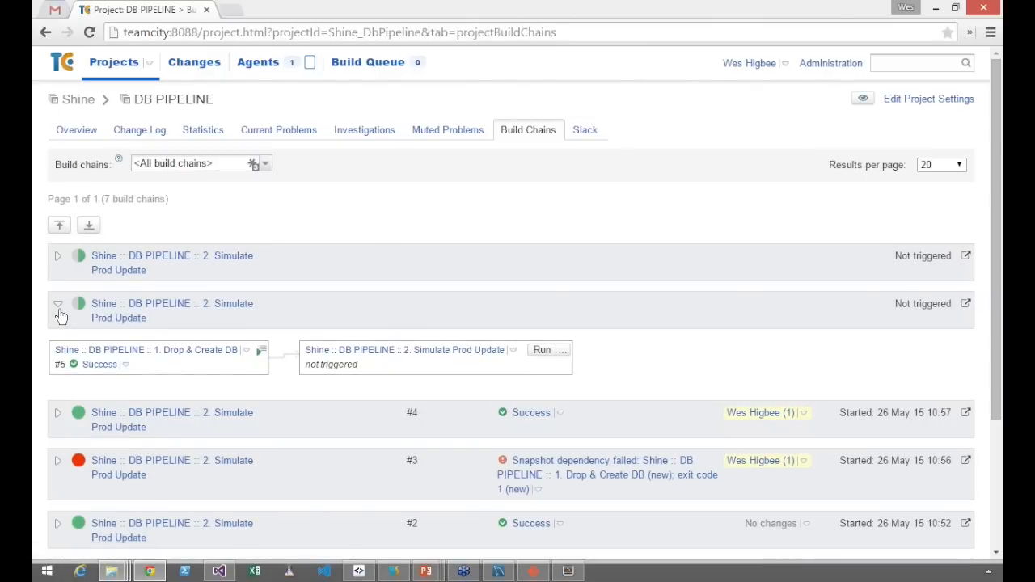
# Compare the two untriggered chains, collapse the older one, and run 2. Simulate Prod Update in the newest chain
pyautogui.click(57, 306)
pyautogui.click(59, 260)
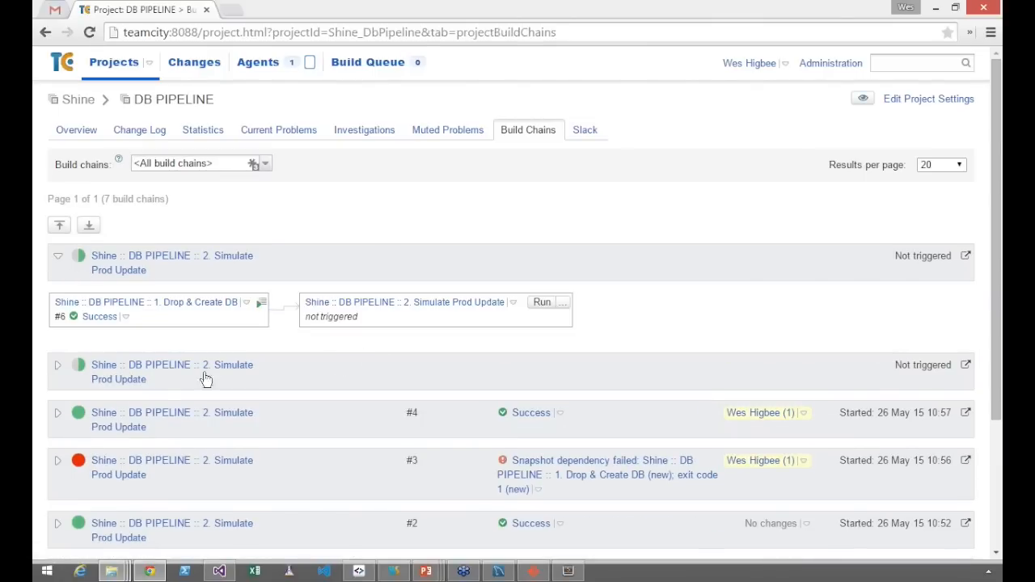
pyautogui.click(64, 367)
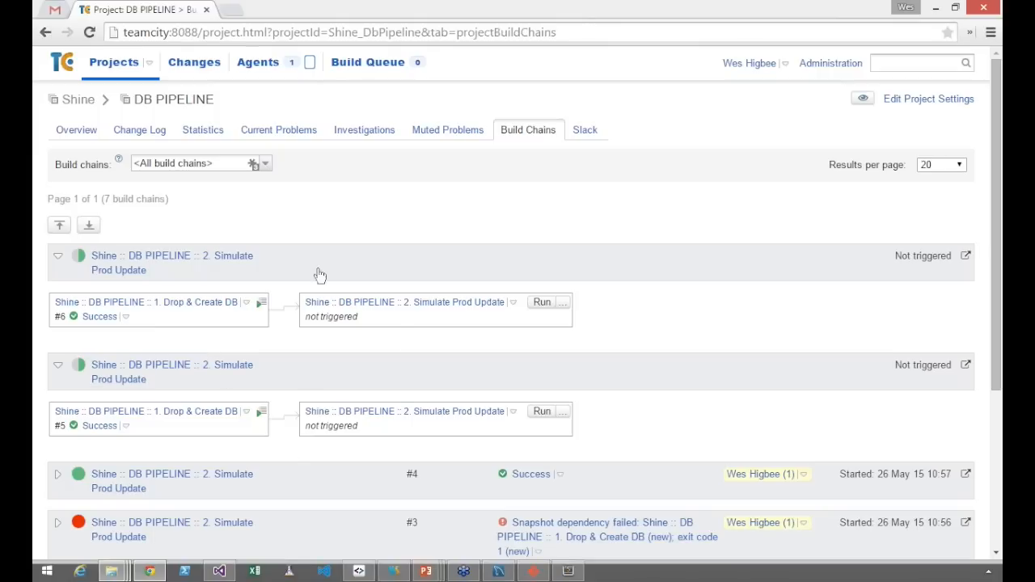
pyautogui.click(57, 368)
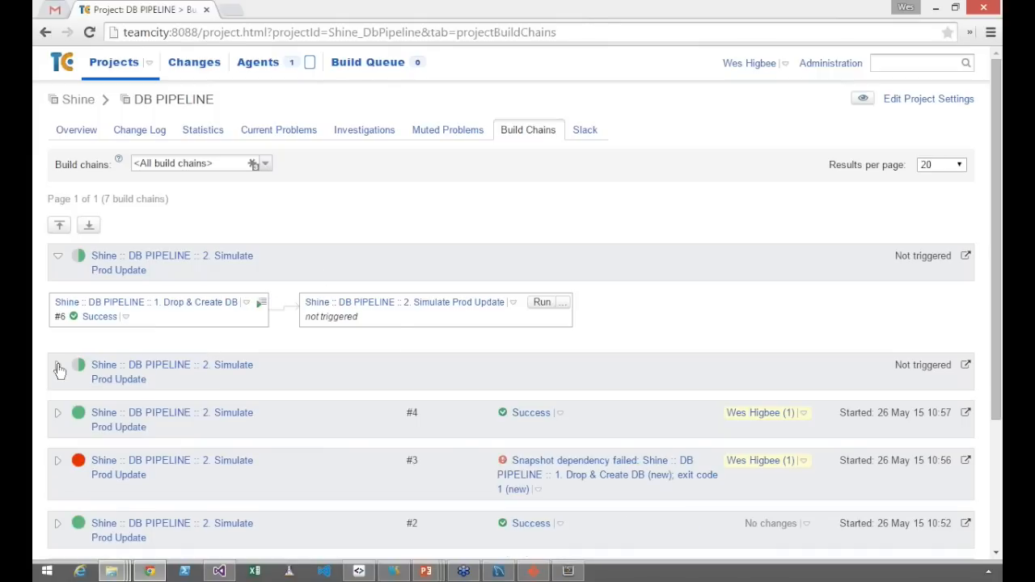
pyautogui.click(534, 312)
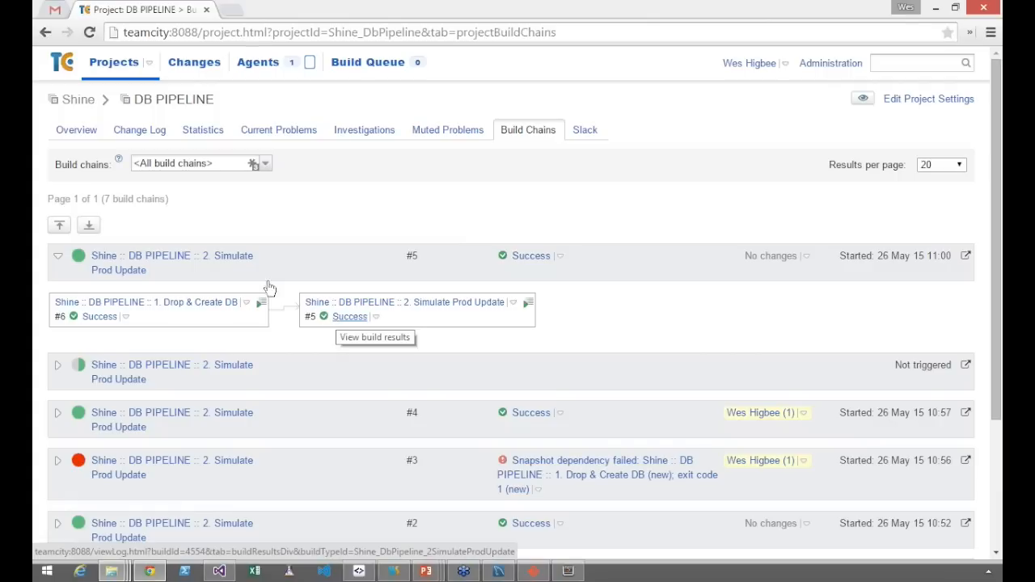
# From the projects overview, expand DB PIPELINE and open the configuration settings of 2. Simulate Prod Update
pyautogui.click(112, 63)
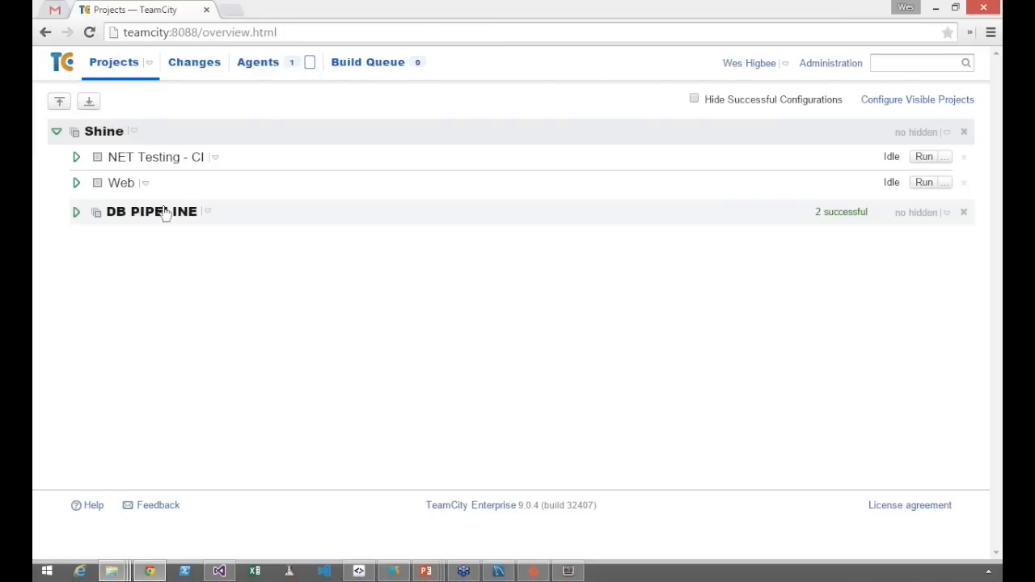
pyautogui.click(76, 212)
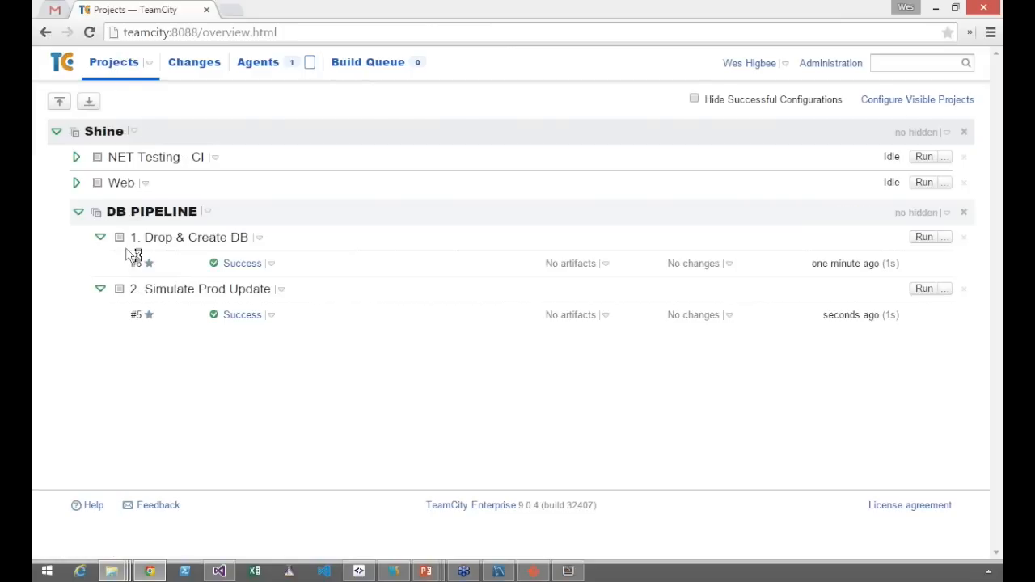
pyautogui.click(170, 299)
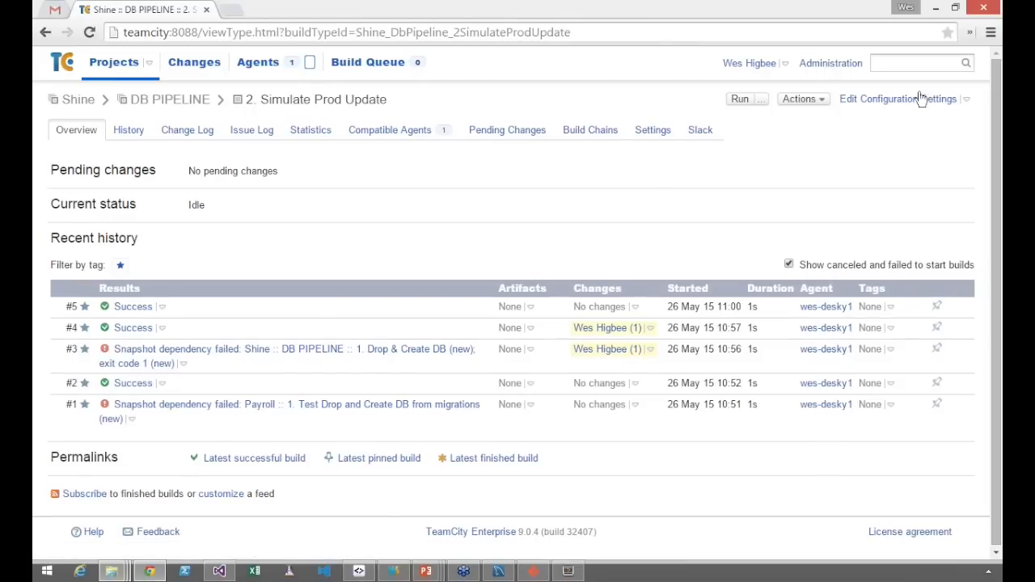
pyautogui.click(919, 100)
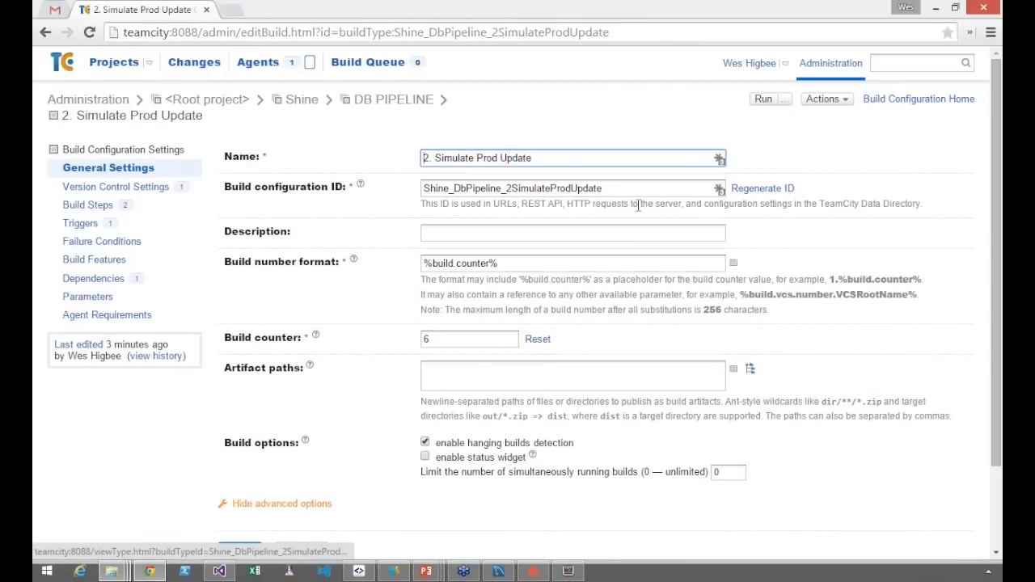
# Set the build number format to %dep.Shine_DbPipeline_1DropCreateDb.build.number% (%build.counter%), save it, and return to the Shine project overview
pyautogui.click(427, 265)
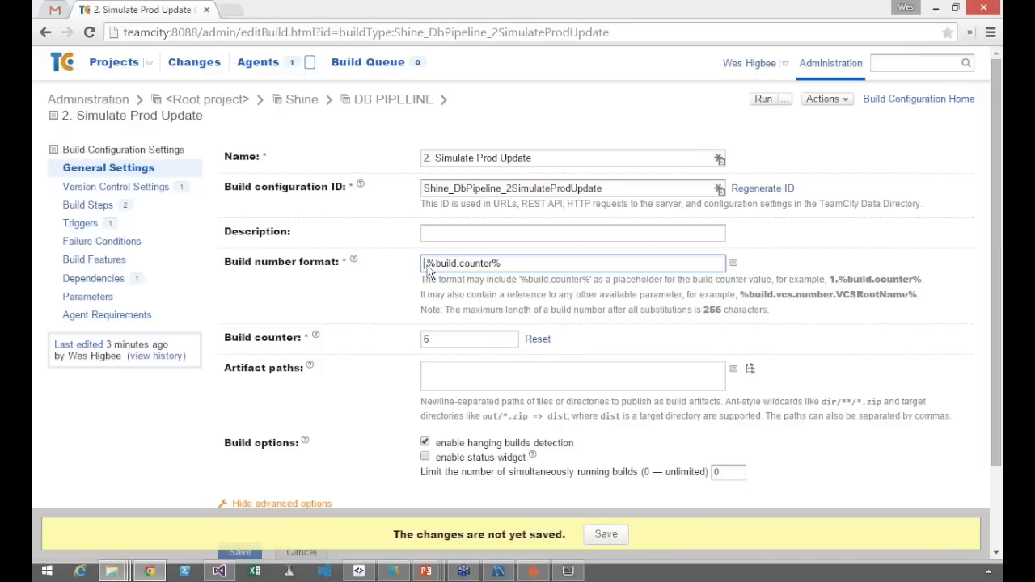
pyautogui.write('%dep')
pyautogui.press('Down')
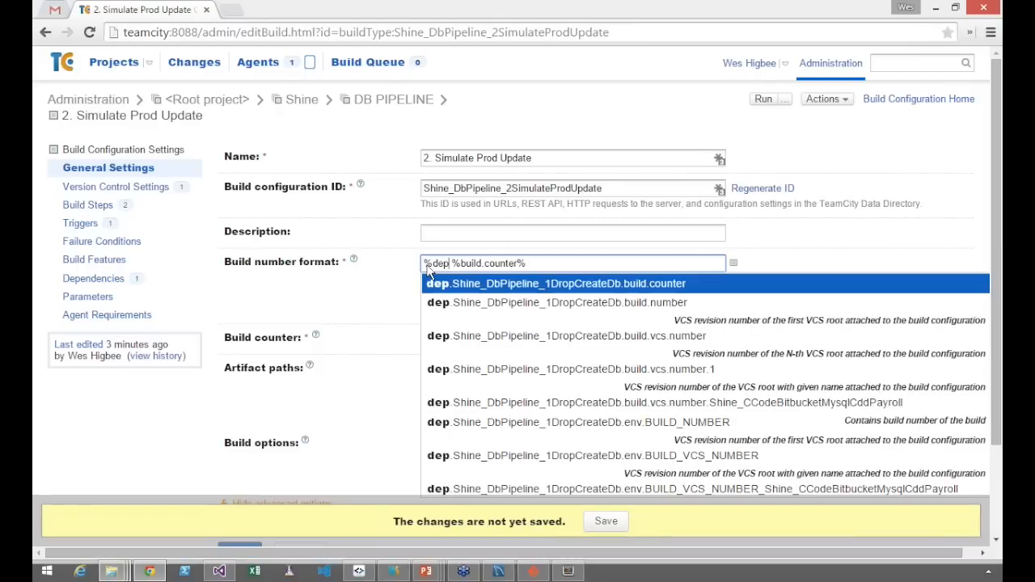
pyautogui.press('Down')
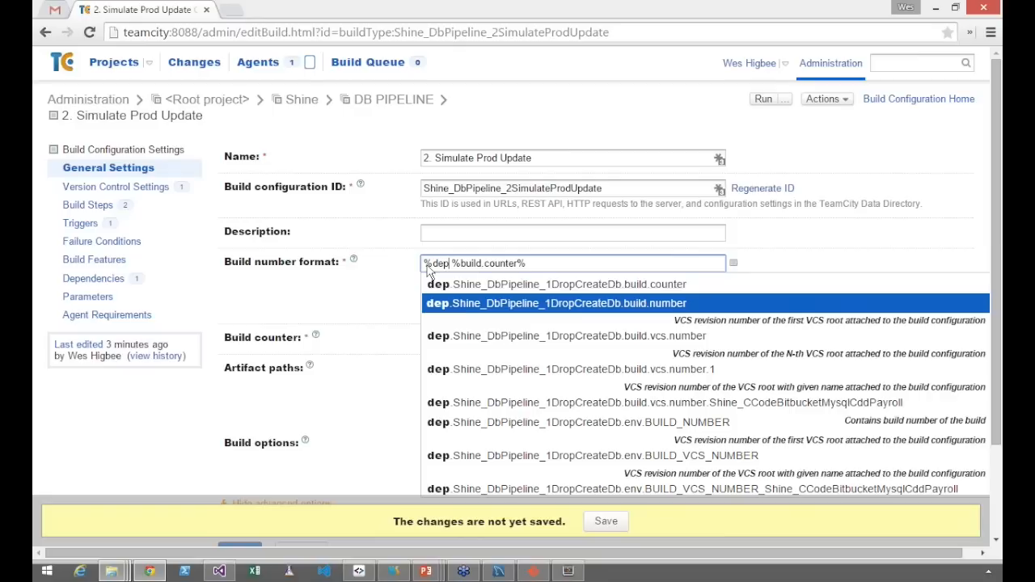
pyautogui.press('Return')
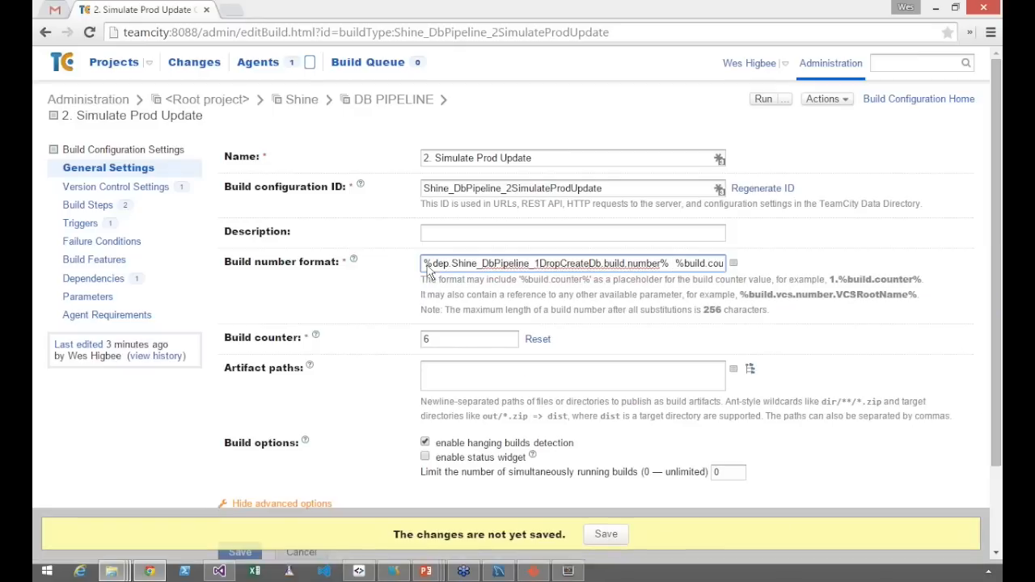
pyautogui.write('-')
pyautogui.press('End')
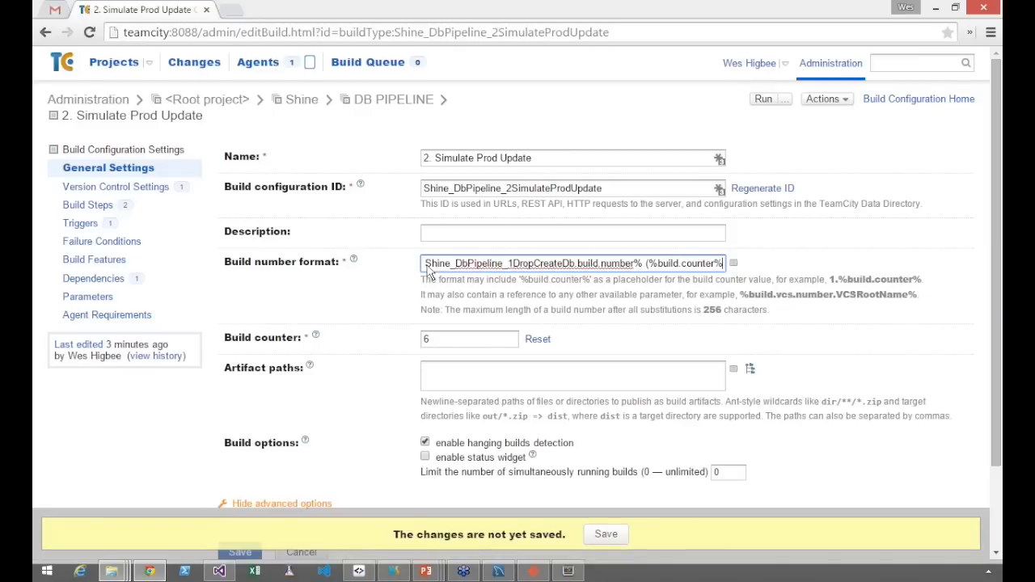
pyautogui.write(')')
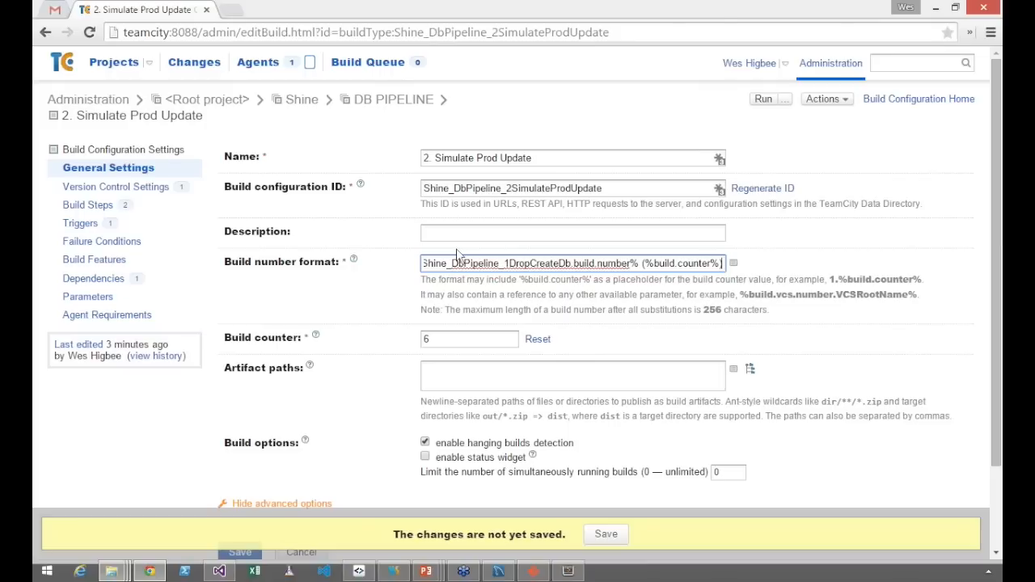
pyautogui.click(621, 534)
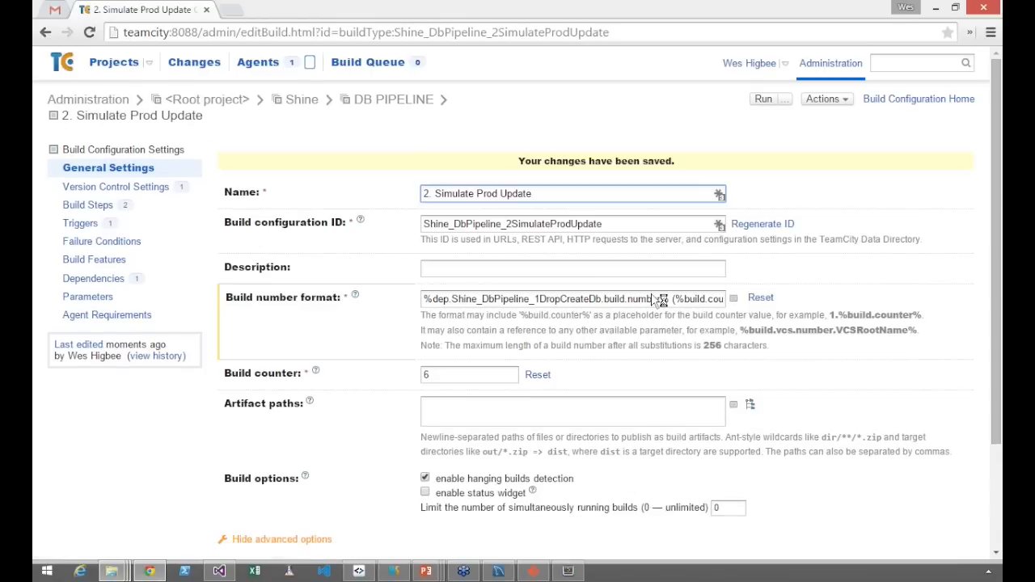
pyautogui.click(909, 99)
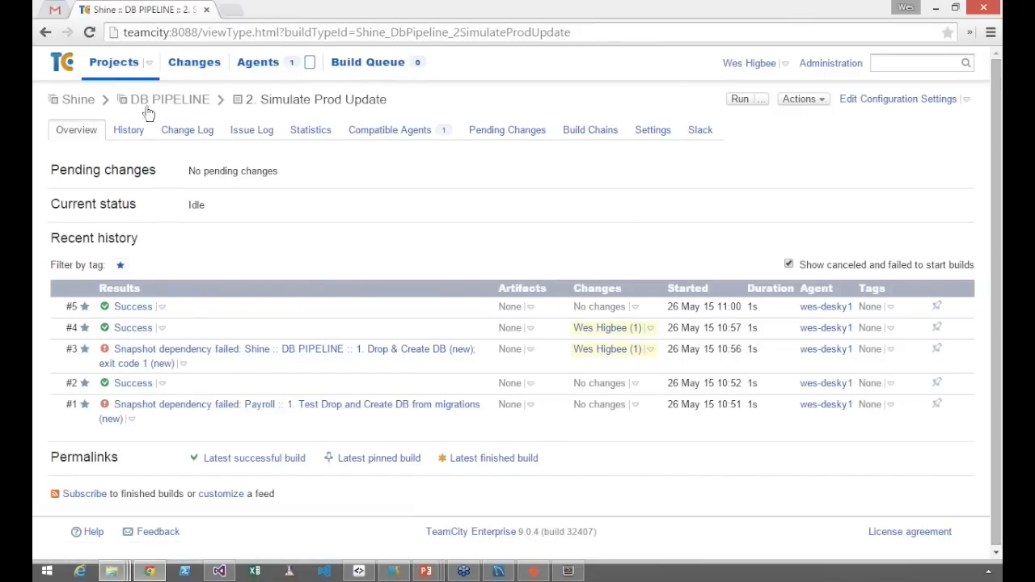
pyautogui.click(78, 99)
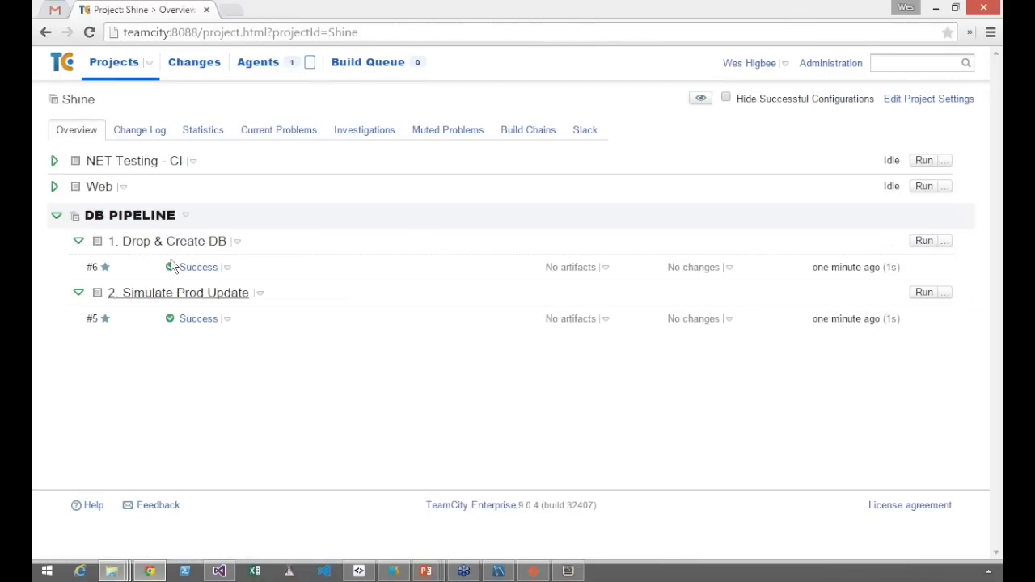
# Run 2. Simulate Prod Update from the Shine project overview and check its new build and the configuration's build history
pyautogui.click(925, 292)
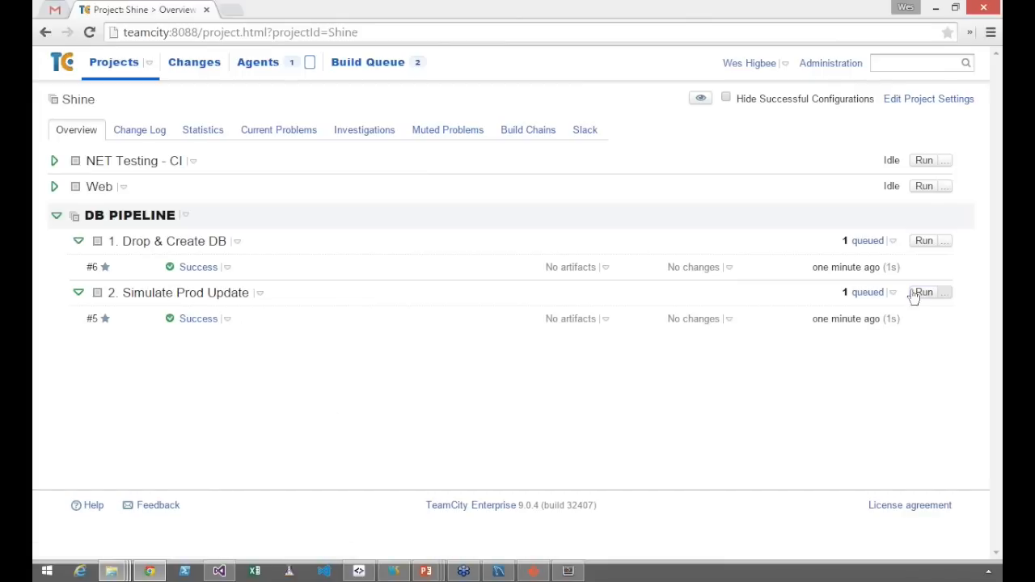
pyautogui.click(866, 296)
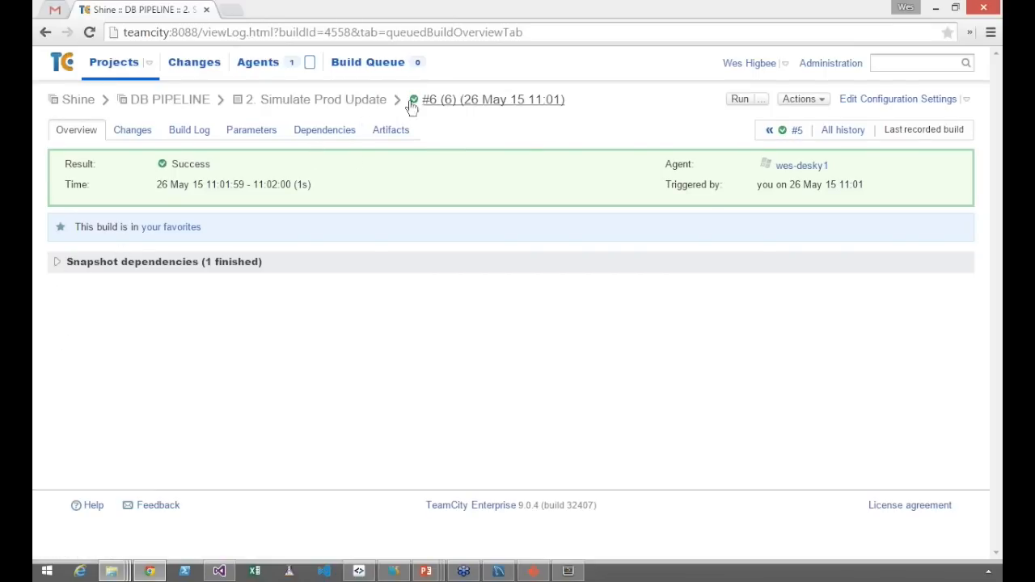
pyautogui.click(340, 100)
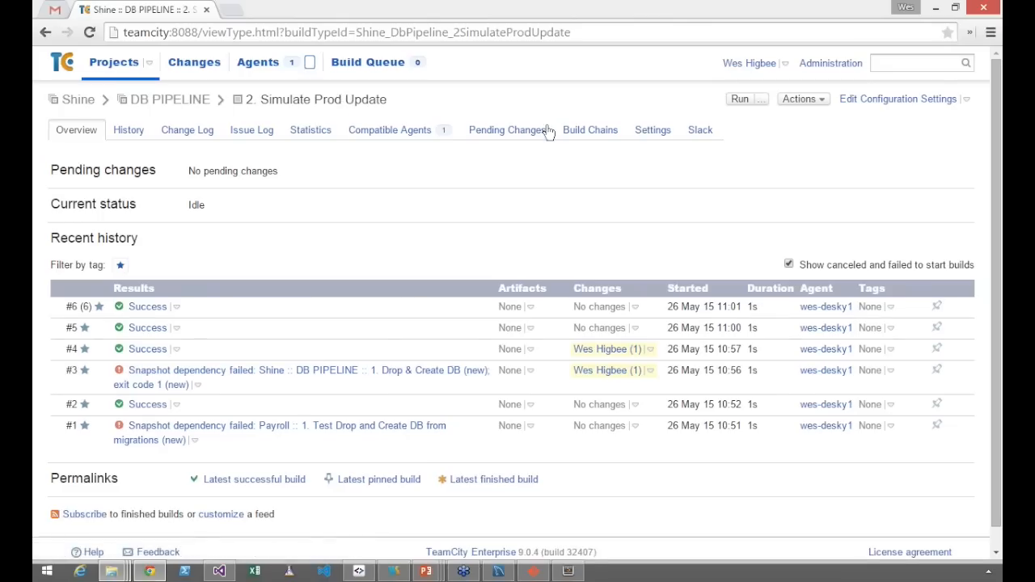
# View the build chains of 2. Simulate Prod Update and expand the two newest chains for comparison
pyautogui.click(591, 132)
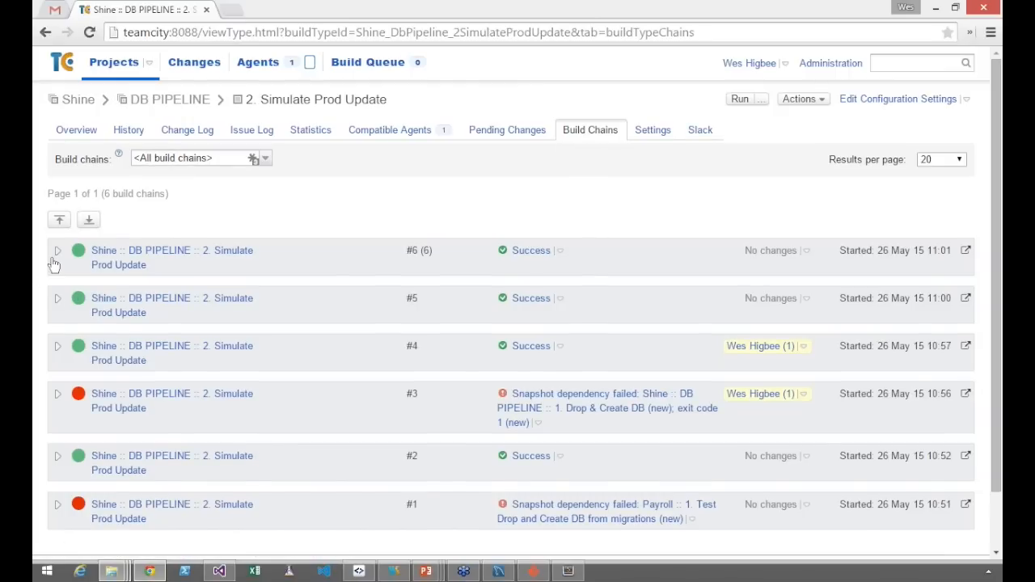
pyautogui.click(56, 264)
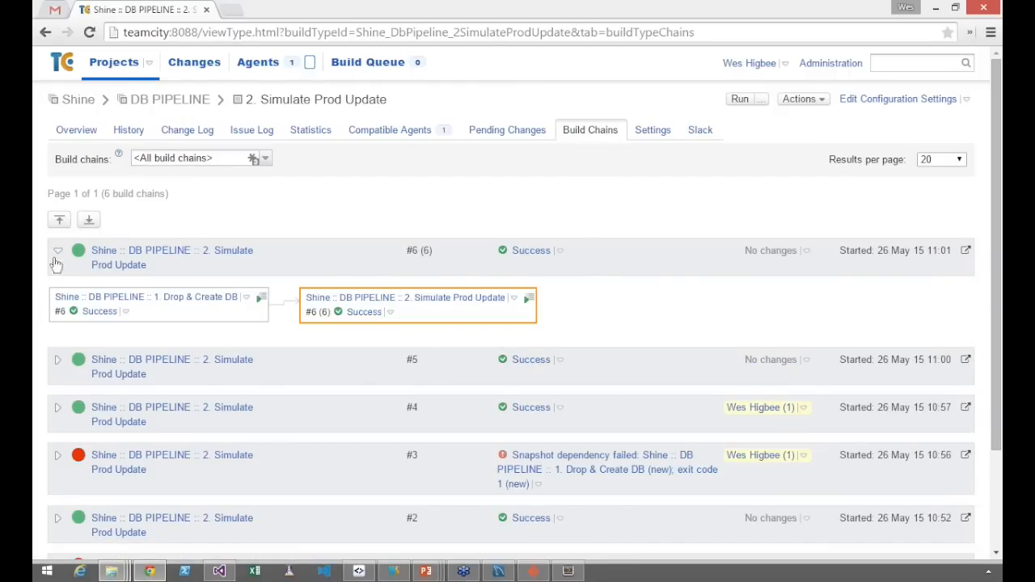
pyautogui.click(58, 361)
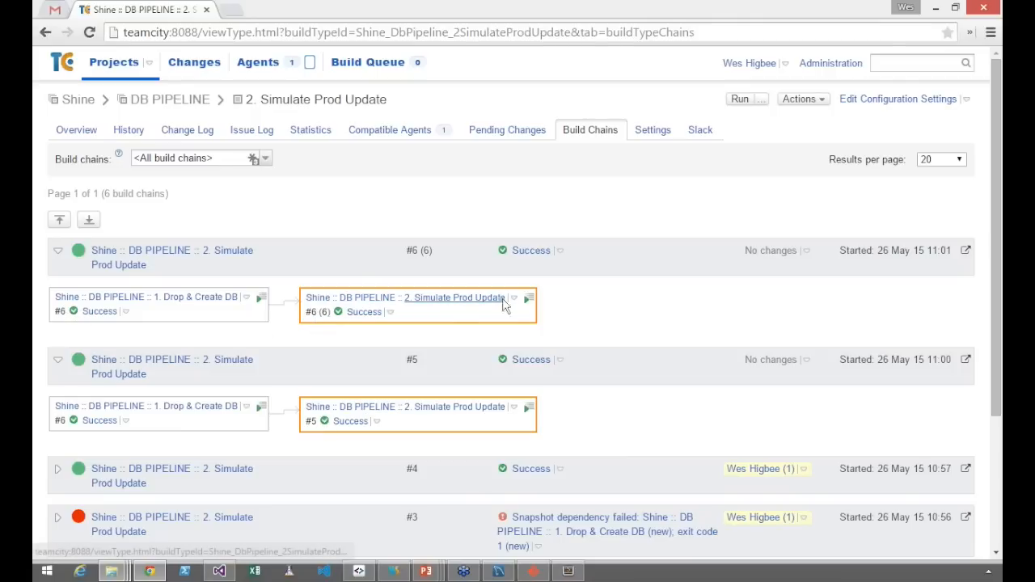
# Rerun 2. Simulate Prod Update from the newest chain with the default options, refresh the build chains, and expand the new one
pyautogui.click(526, 303)
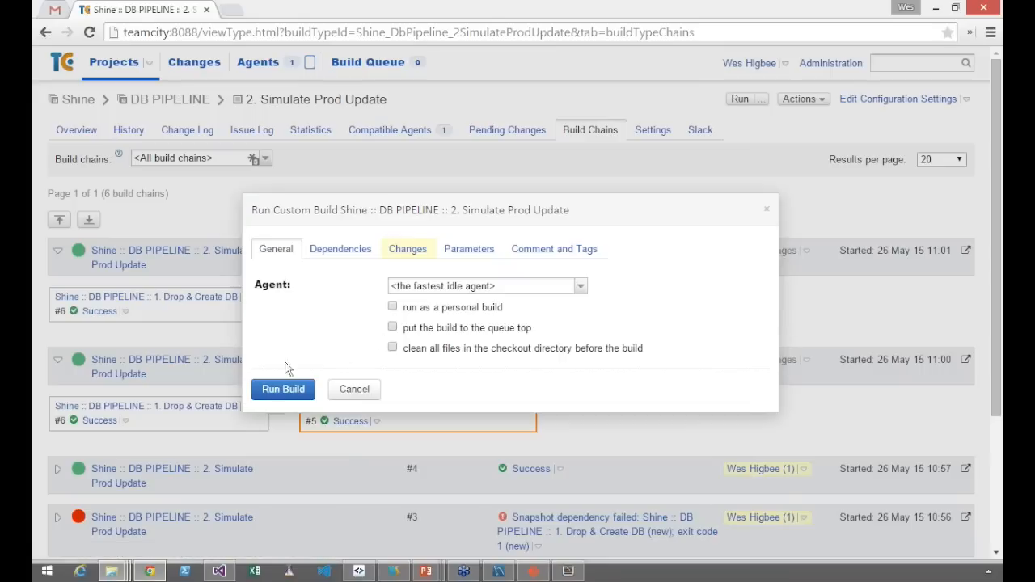
pyautogui.click(271, 391)
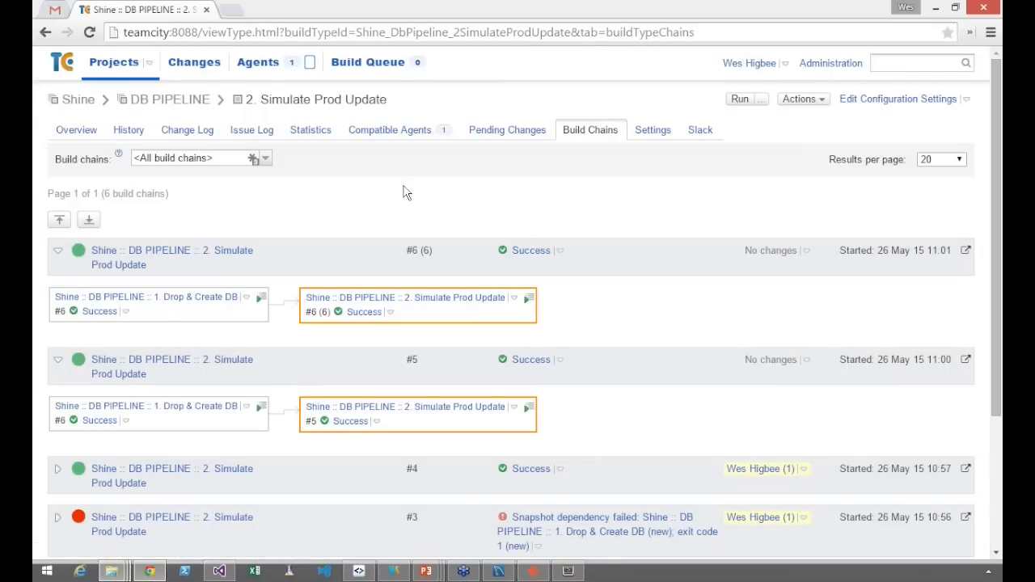
pyautogui.press('F5')
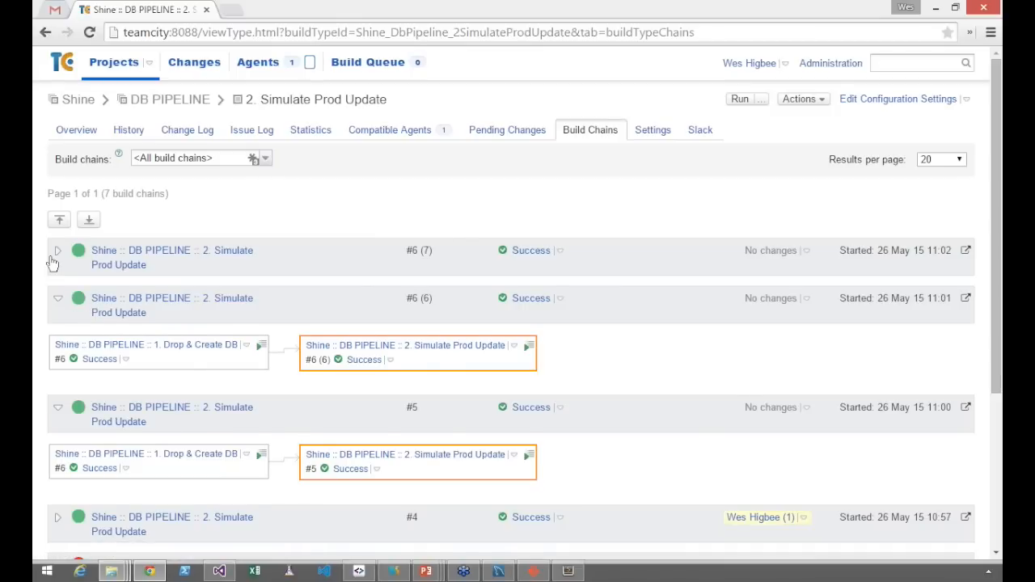
pyautogui.click(58, 250)
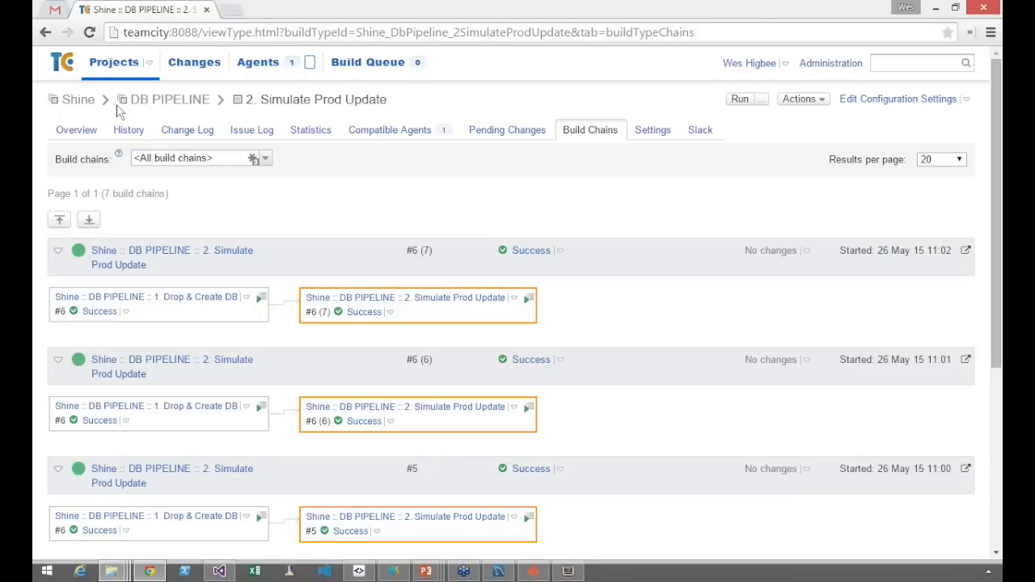
# From the projects overview, open the configuration settings of 1. Drop & Create DB
pyautogui.click(103, 72)
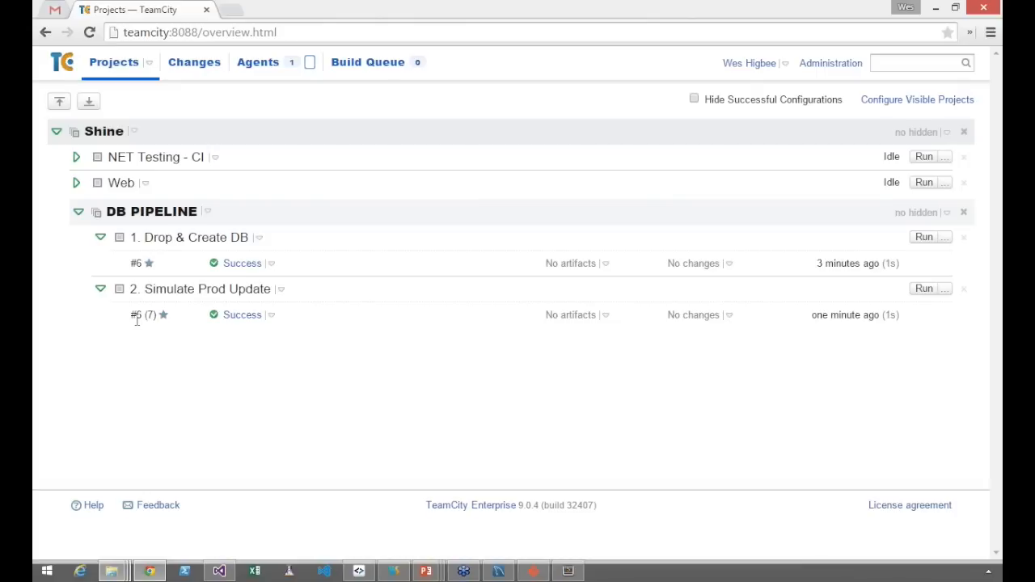
pyautogui.click(181, 238)
pyautogui.click(858, 99)
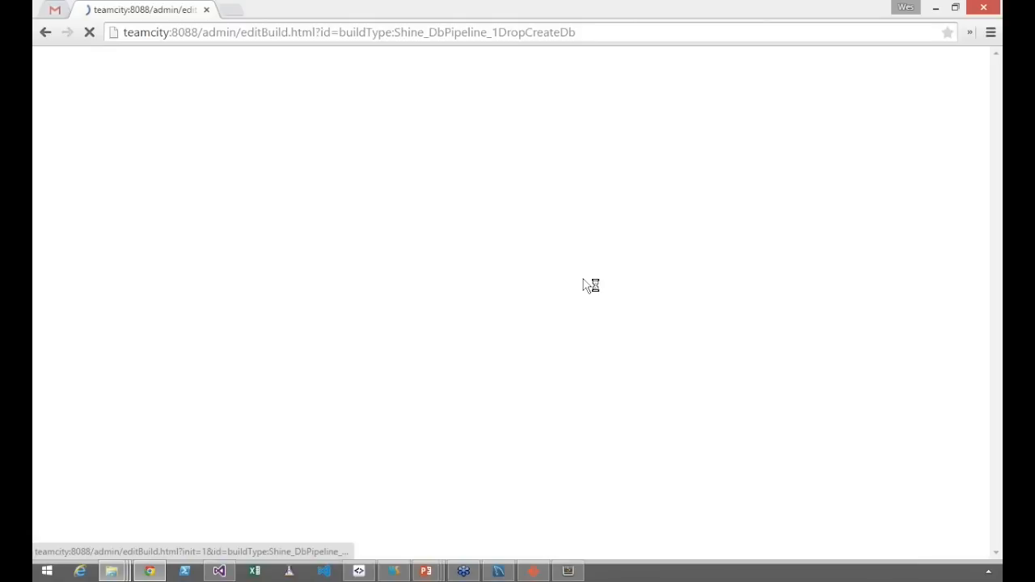
# Set the build number format of 1. Drop & Create DB to 1.5.%build.counter% and save the settings
pyautogui.click(441, 249)
pyautogui.press('Home')
pyautogui.write('1.5')
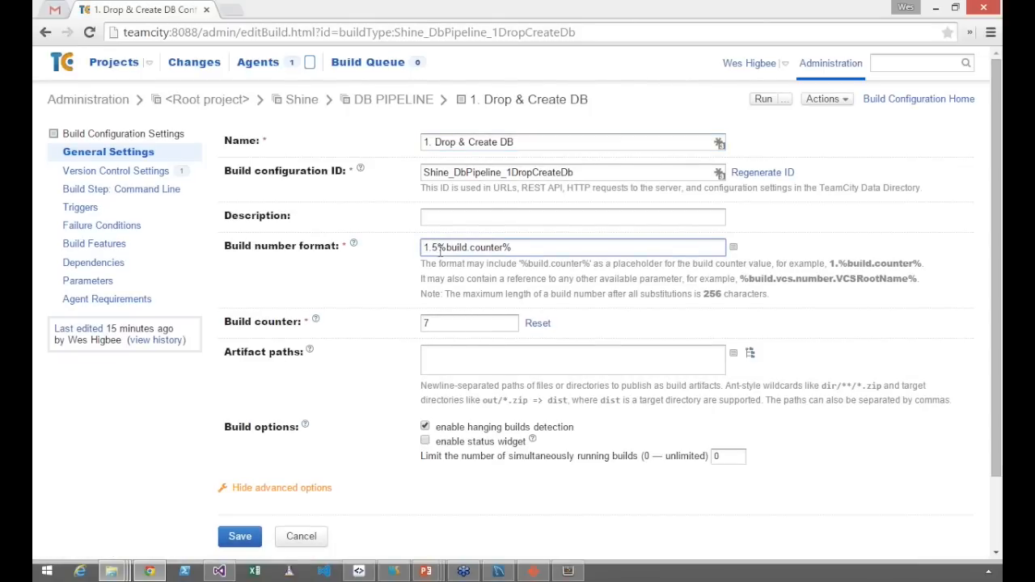
pyautogui.write('.')
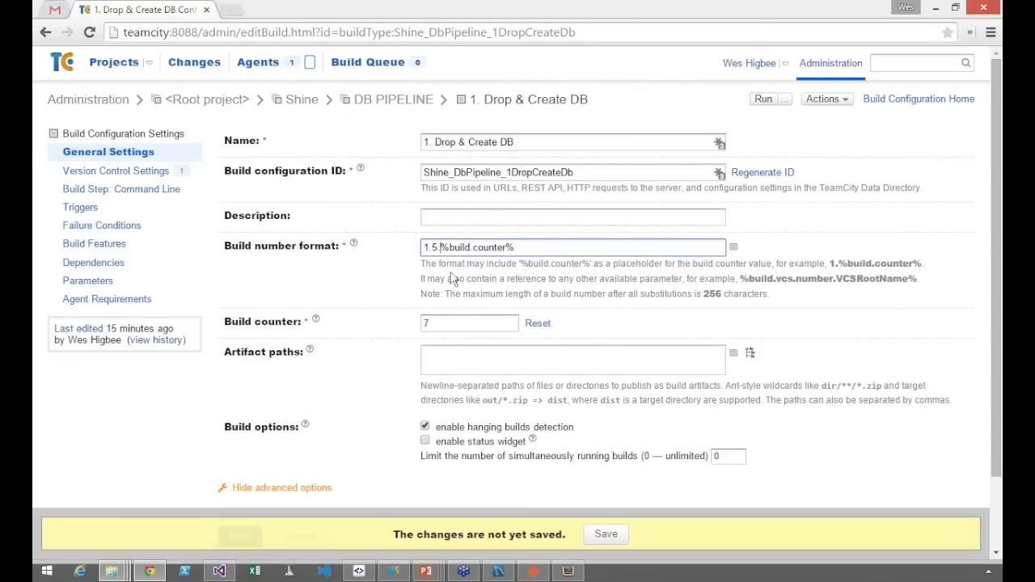
pyautogui.scroll(-2, 298, 421)
pyautogui.click(253, 460)
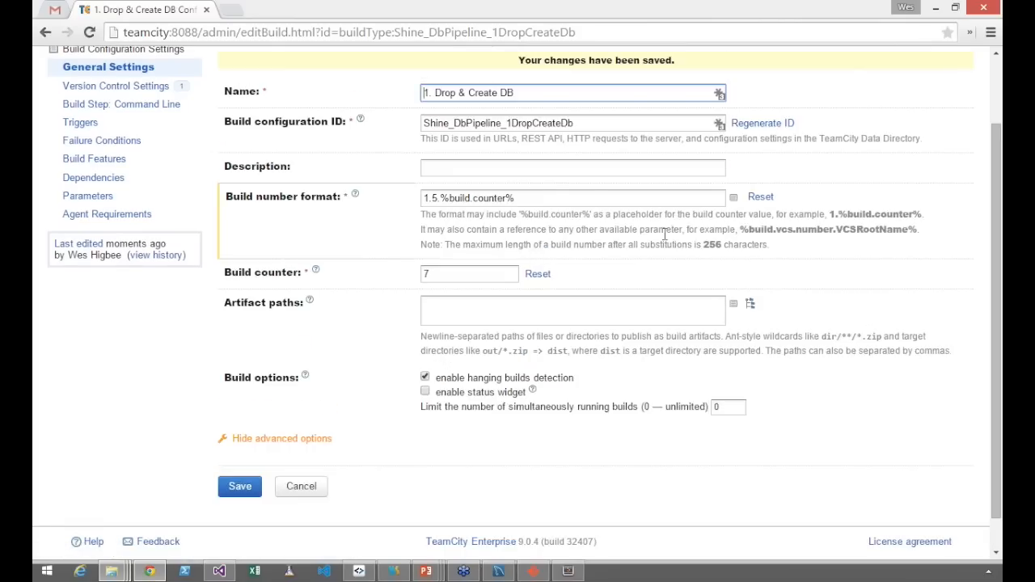
pyautogui.scroll(2, 665, 235)
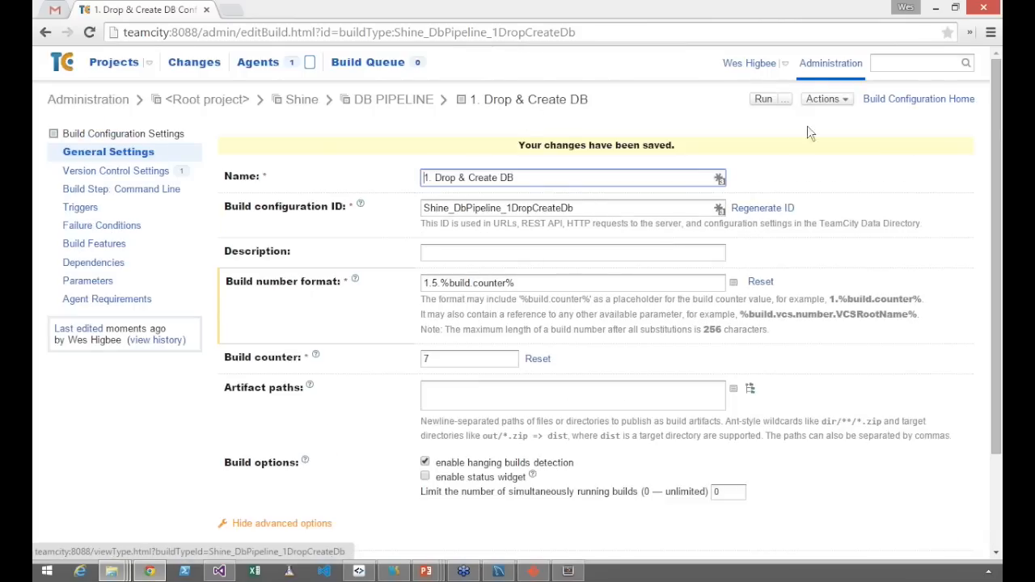
# Return to the projects overview and run 2. Simulate Prod Update with the new numbering
pyautogui.click(100, 69)
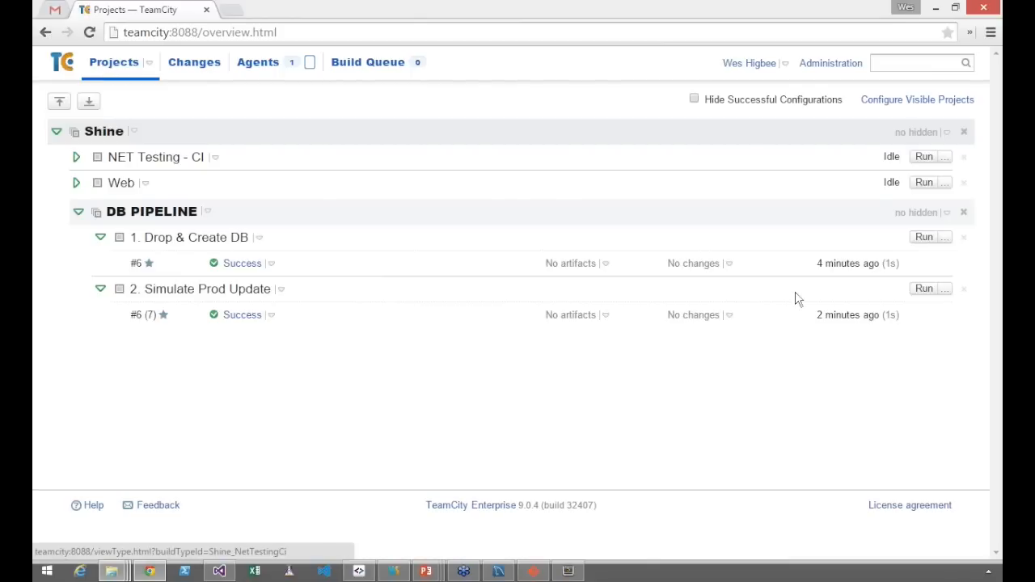
pyautogui.click(930, 292)
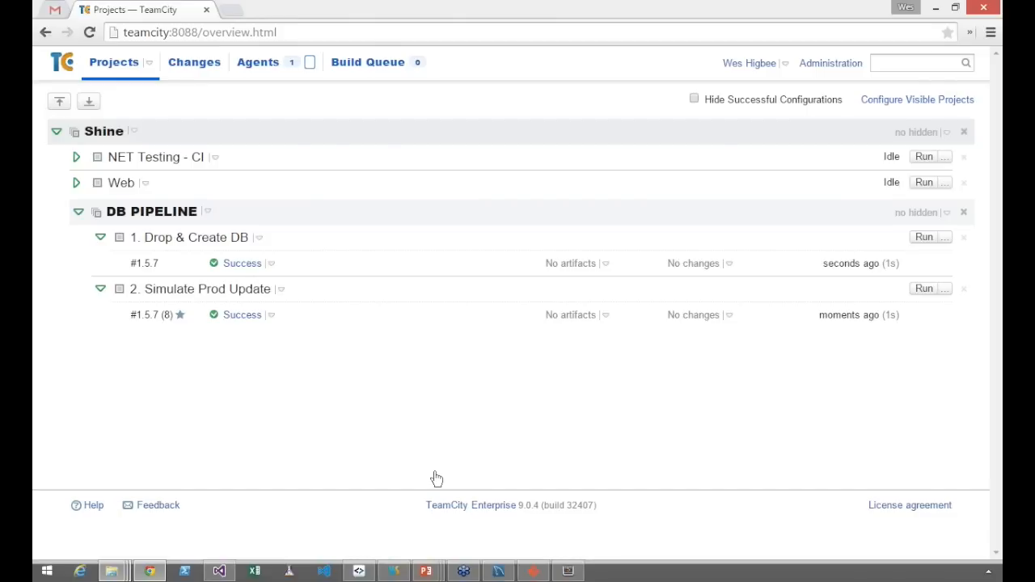
# Switch to MySQL Workbench and on to the PowerPoint slide show with the Pipelines / Build Chains diagram
pyautogui.click(499, 571)
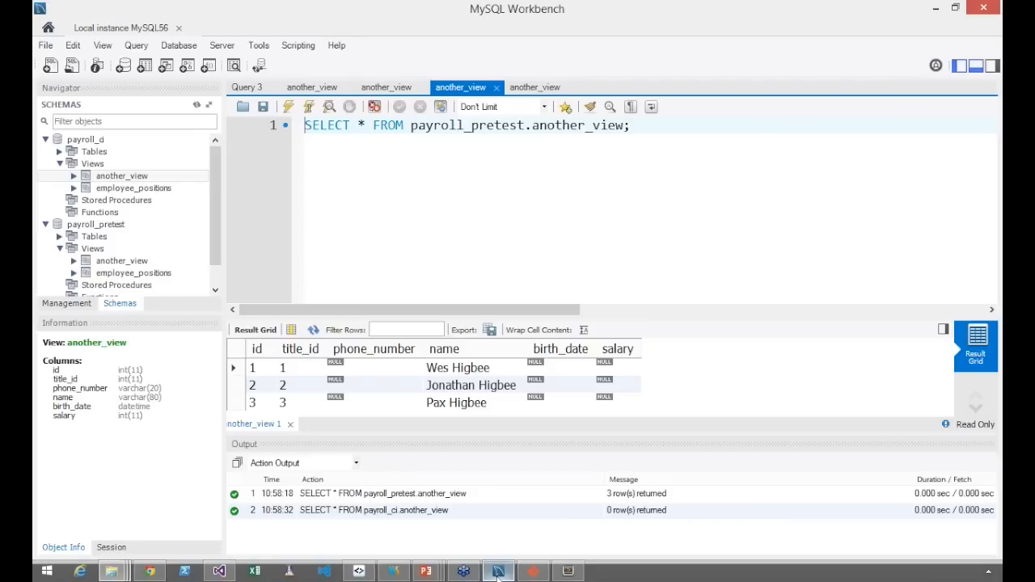
pyautogui.hotkey('alt', 'Tab')
pyautogui.hotkey('alt', 'Tab')
pyautogui.hotkey('alt', 'Tab')
pyautogui.hotkey('alt', 'Tab')
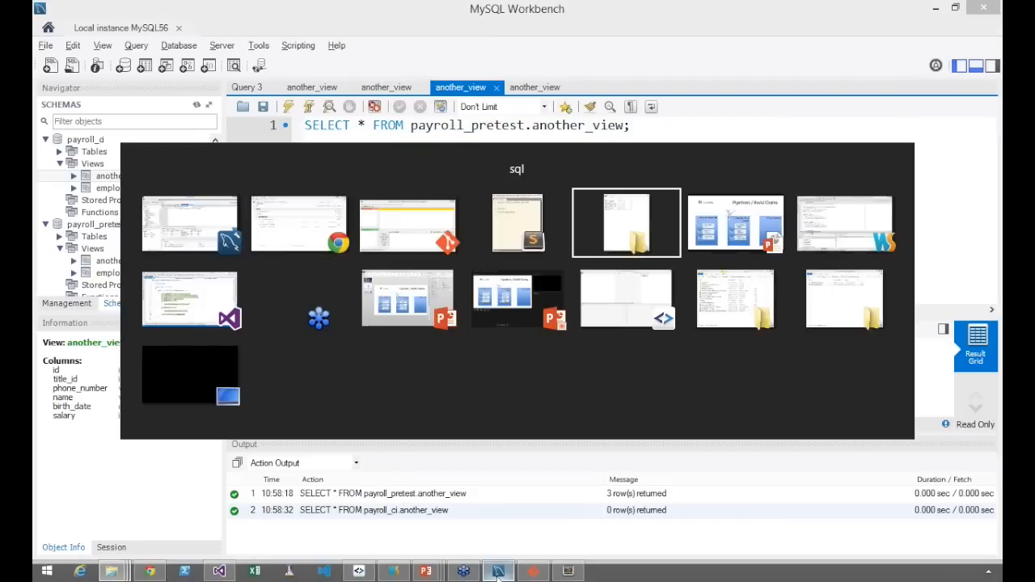
pyautogui.hotkey('alt', 'Tab')
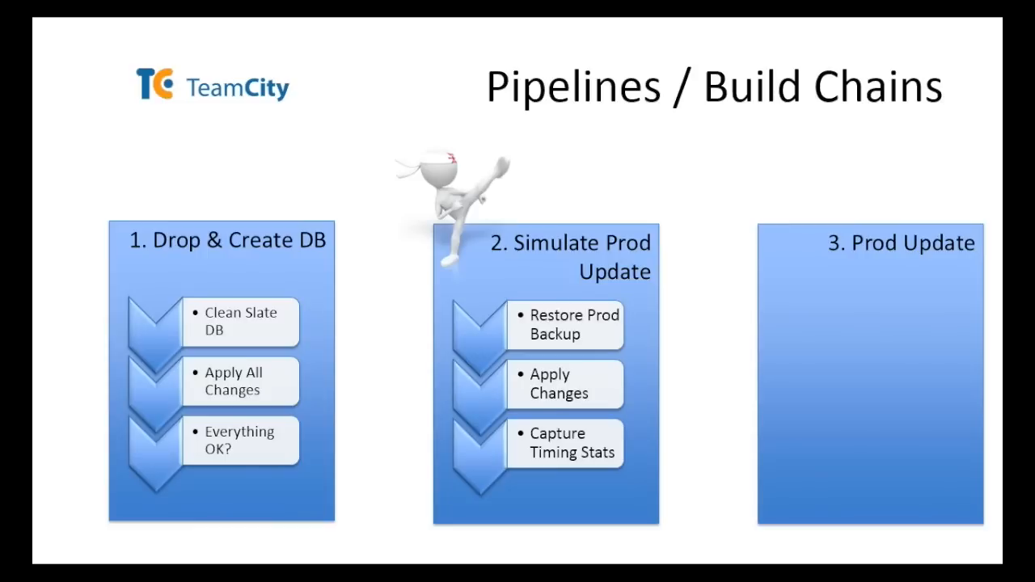
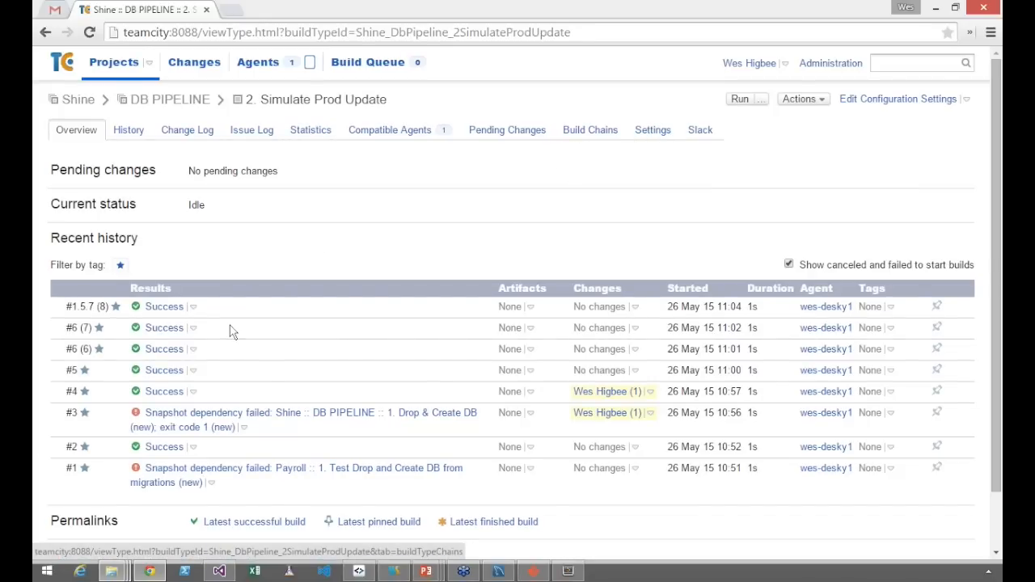
# Open the reported statistic values of build #1.5.7 (8) of 2. Simulate Prod Update
pyautogui.click(168, 312)
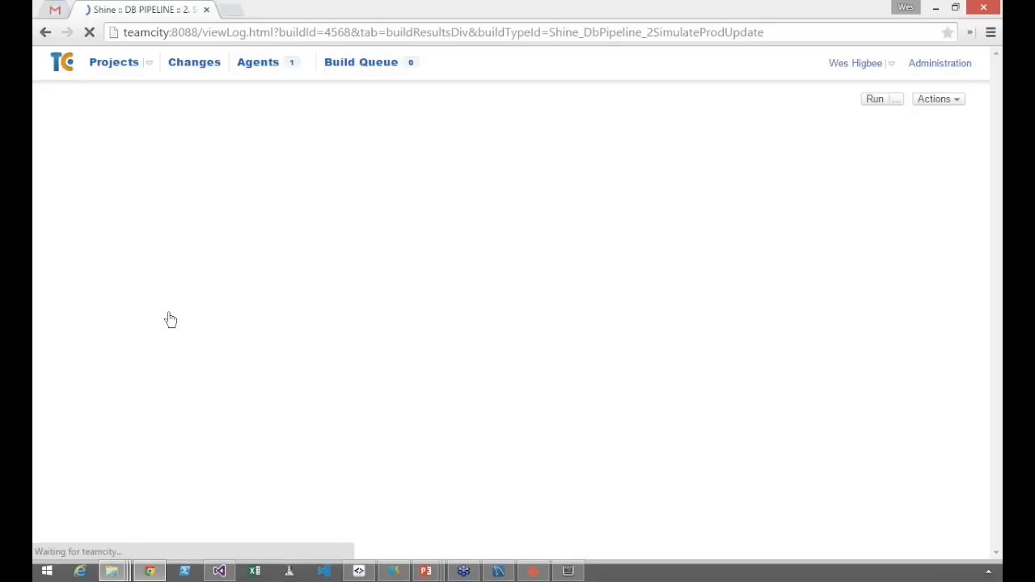
pyautogui.click(240, 132)
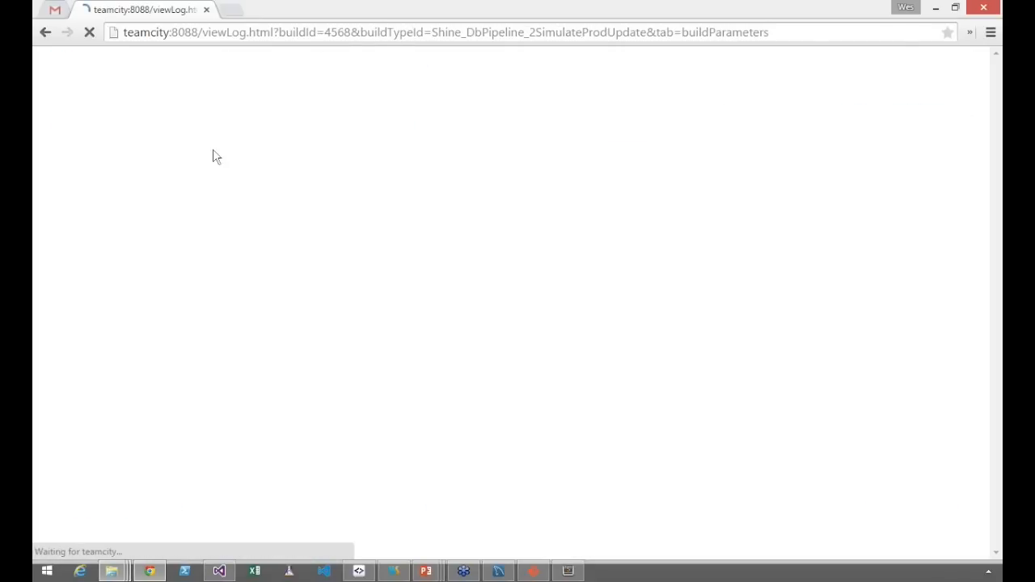
pyautogui.click(194, 172)
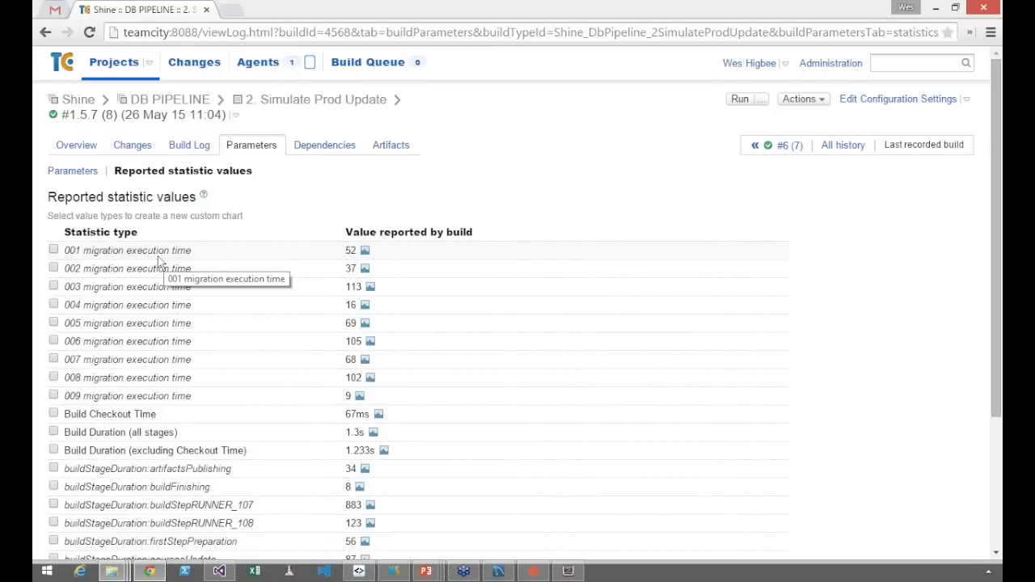
# Display the chart of the 009 migration execution time and examine its trend across builds
pyautogui.doubleClick(72, 396)
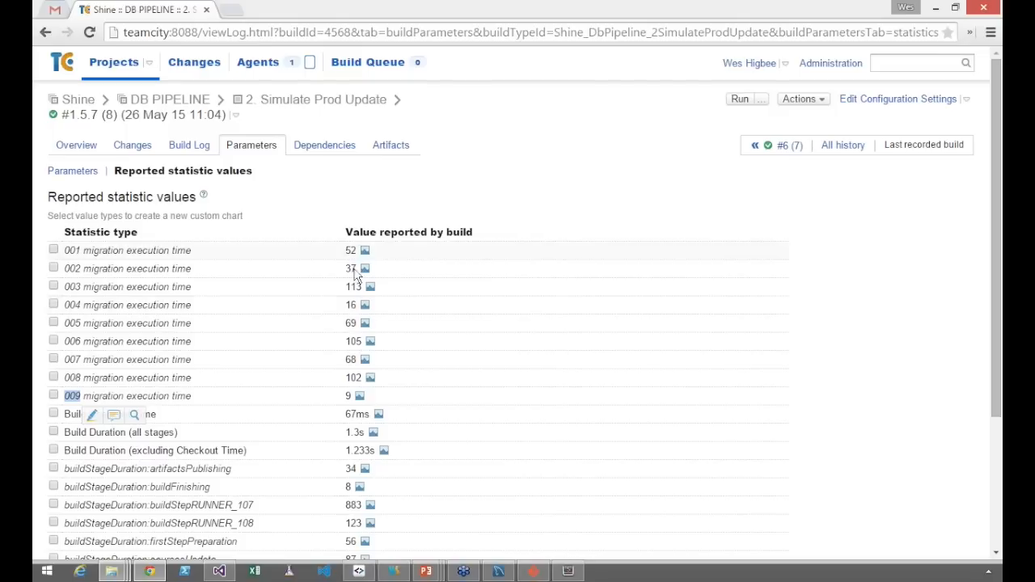
pyautogui.click(360, 397)
pyautogui.scroll(-2, 404, 440)
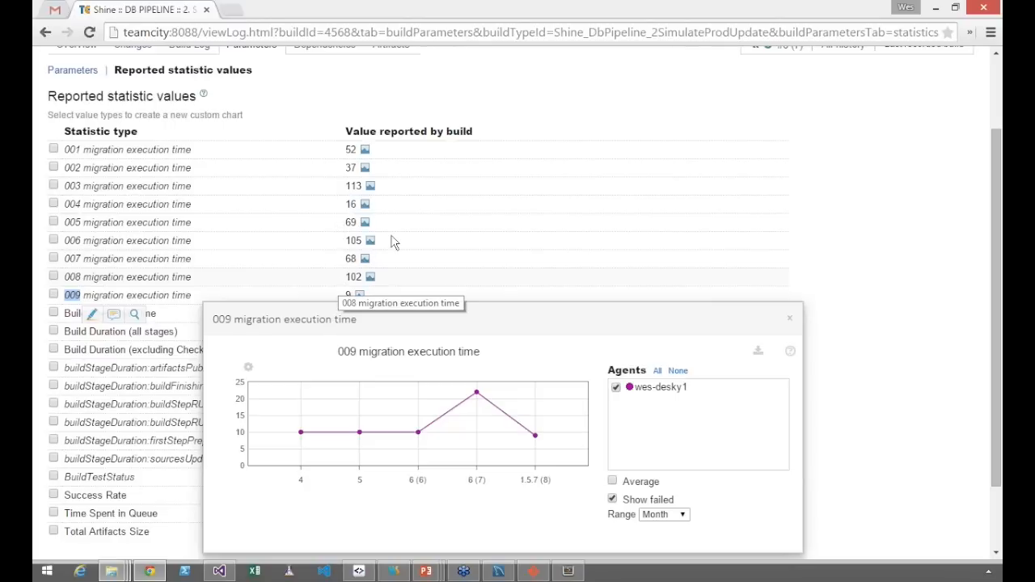
pyautogui.scroll(2, 453, 184)
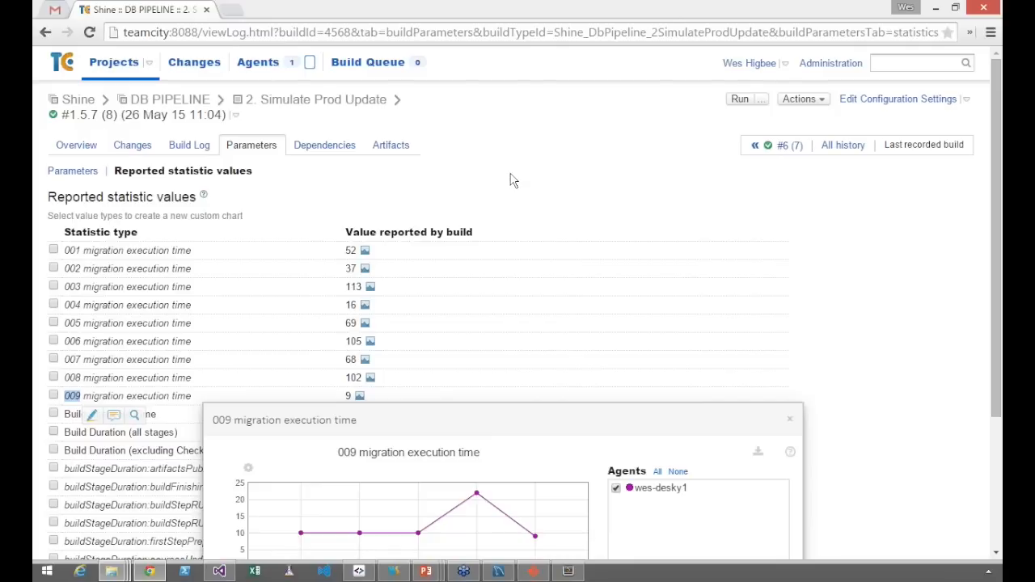
pyautogui.scroll(-1, 519, 364)
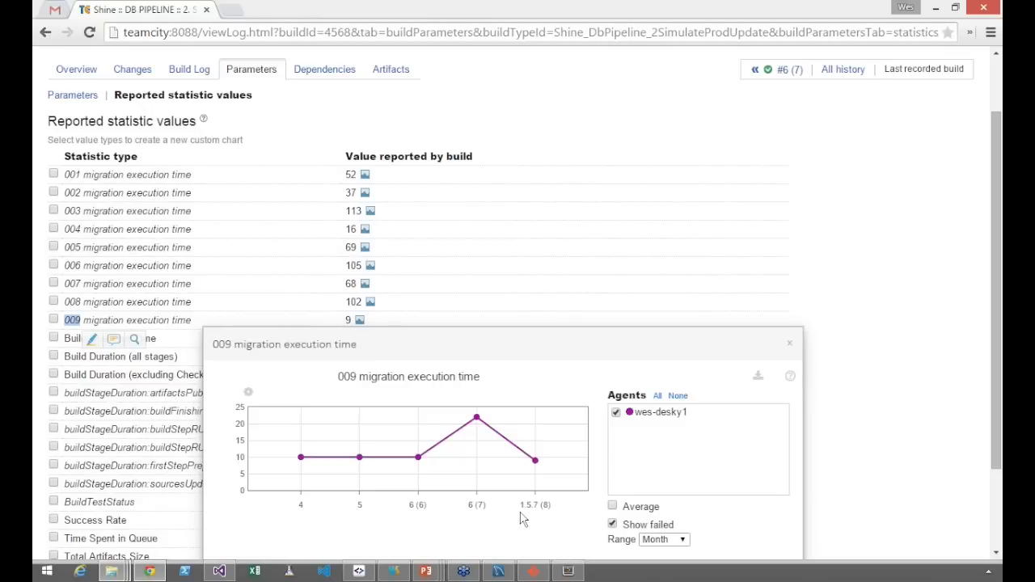
# Switch to the PowerPoint slide show to view the Pipelines / Build Chains diagram, and return to TeamCity in Chrome
pyautogui.moveTo(427, 572)
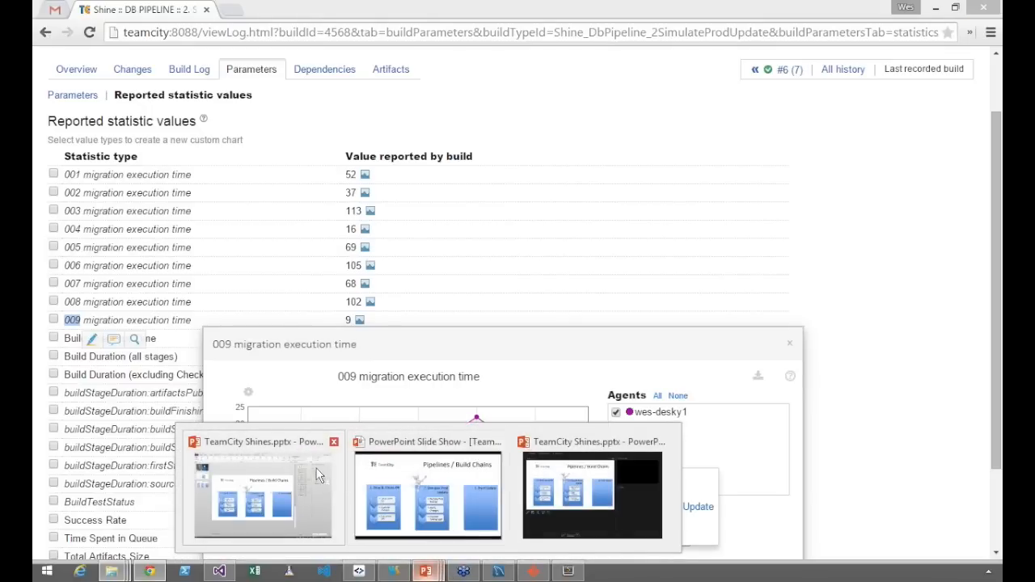
pyautogui.click(356, 485)
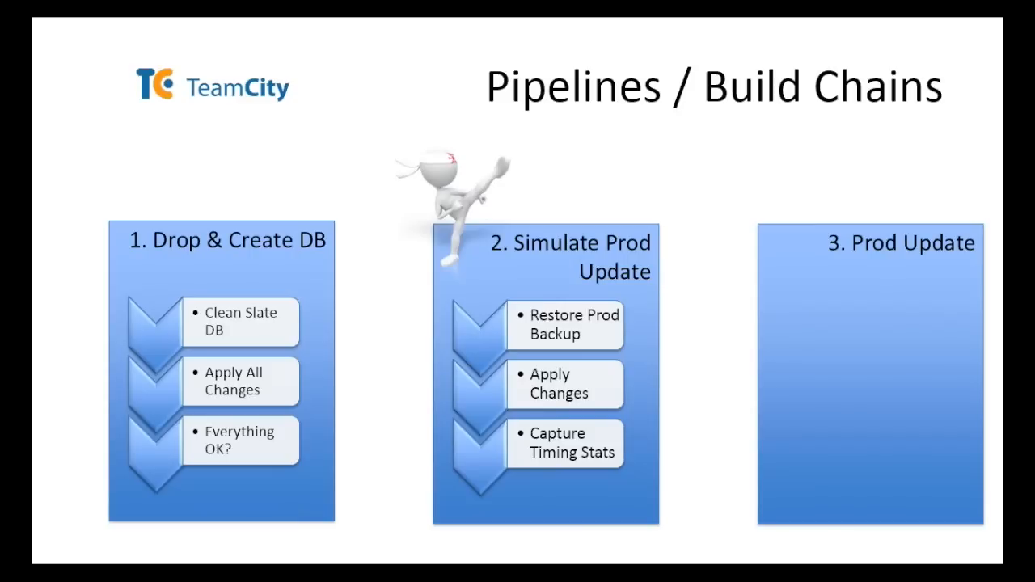
pyautogui.hotkey('alt', 'Tab')
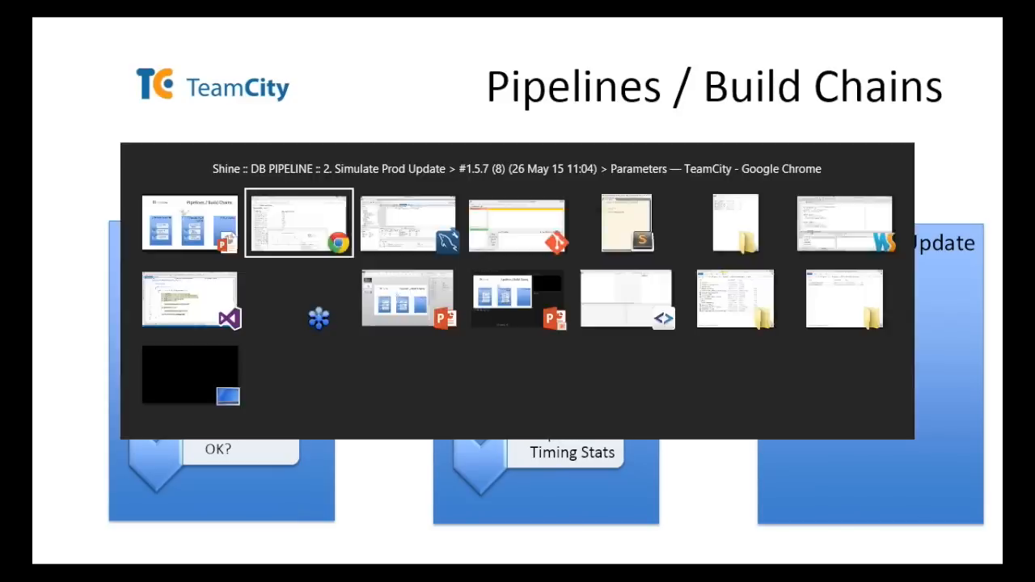
# Open the build chains of 2. Simulate Prod Update and expand chain #3 to examine its stages
pyautogui.scroll(1, 343, 125)
pyautogui.scroll(1, 343, 125)
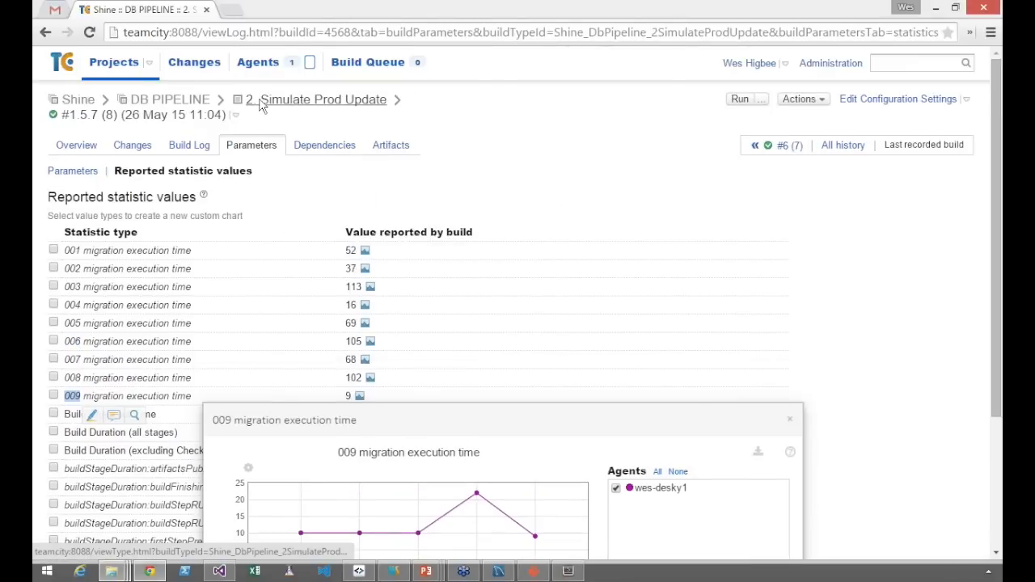
pyautogui.click(267, 98)
pyautogui.click(587, 132)
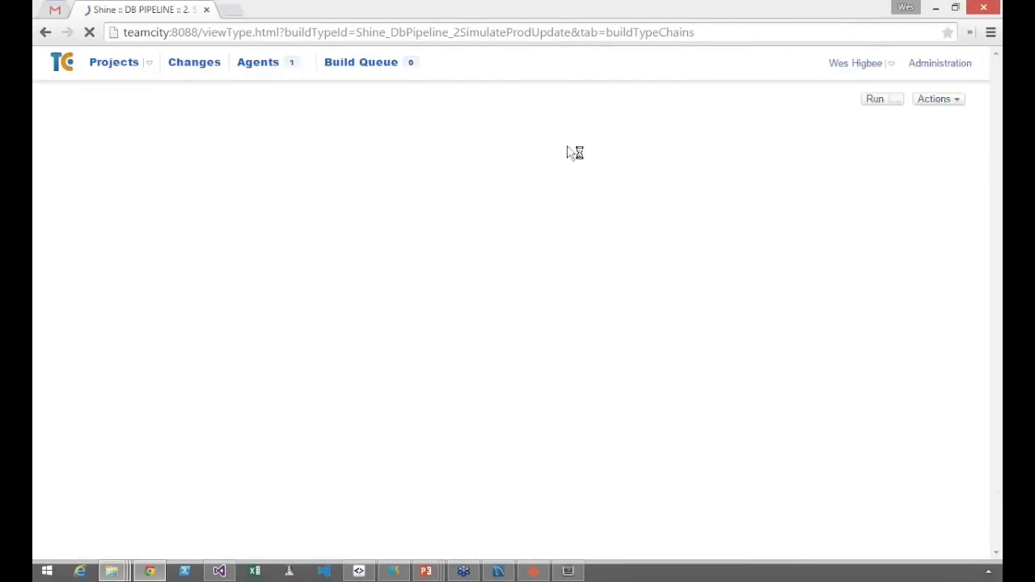
pyautogui.scroll(-3, 105, 405)
pyautogui.scroll(-2, 120, 427)
pyautogui.click(59, 335)
pyautogui.scroll(-1, 133, 380)
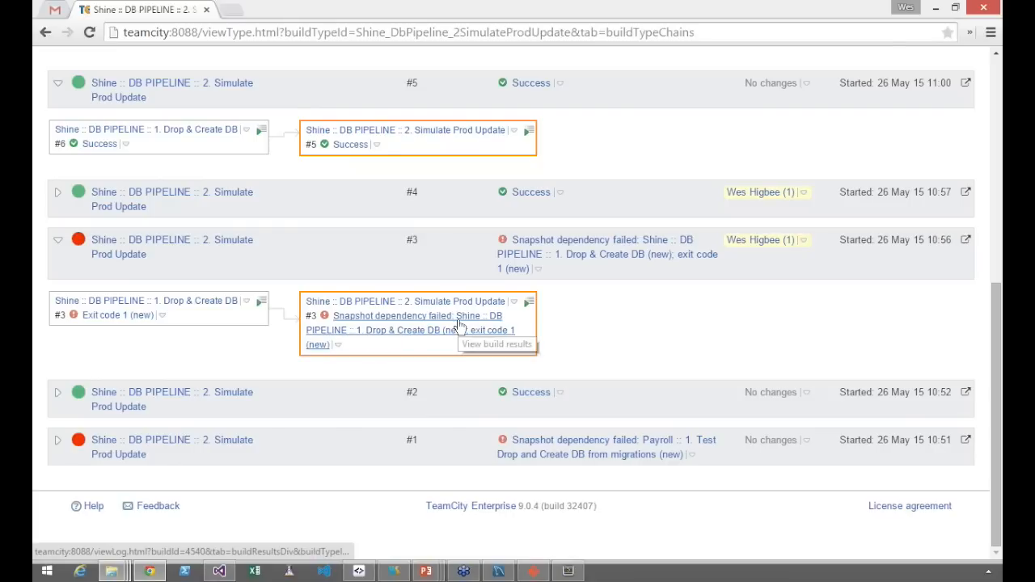
pyautogui.scroll(6, 530, 334)
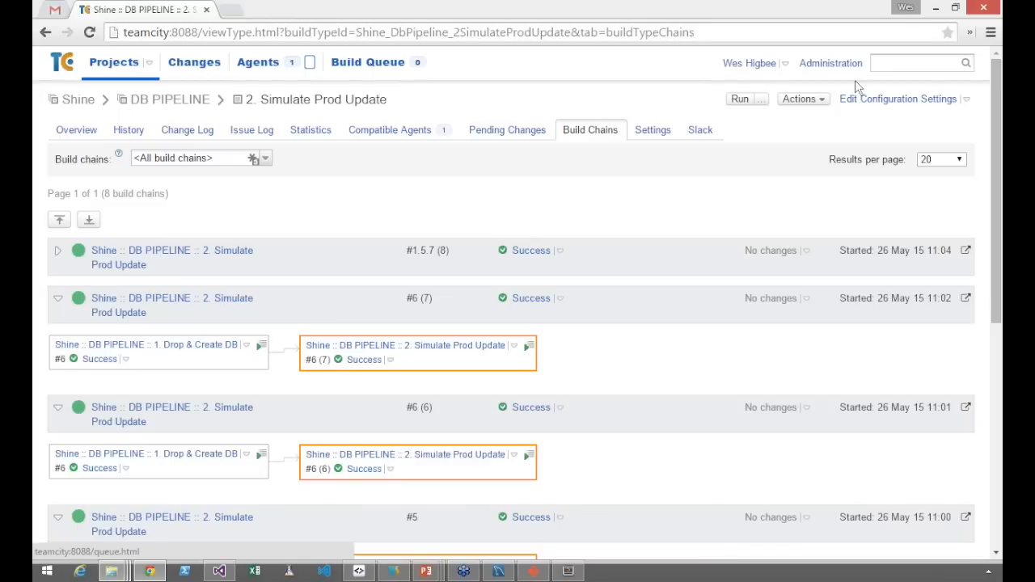
# Open the personal notification rules and start a new Email Notifier rule to examine its watch and event options
pyautogui.click(758, 58)
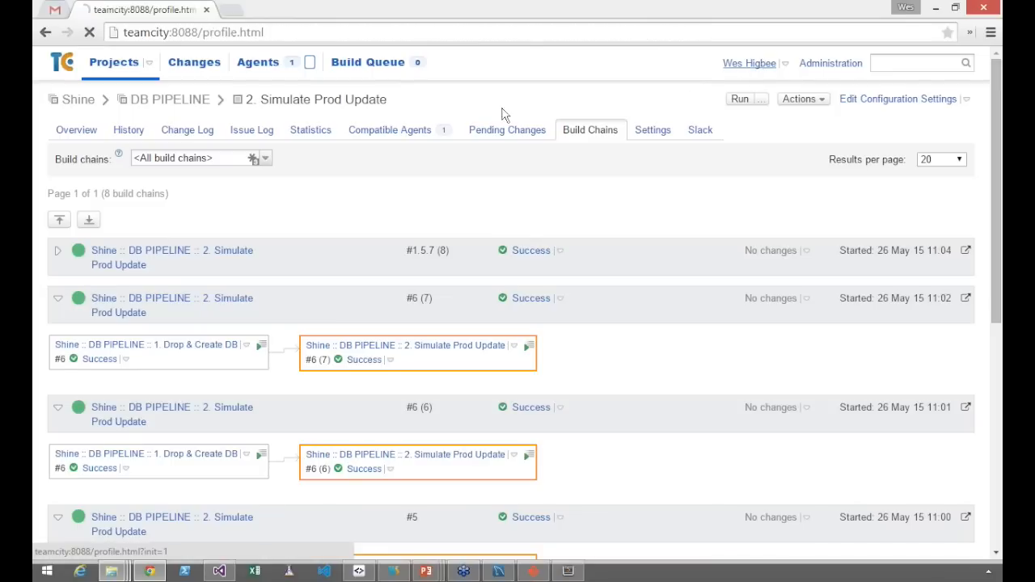
pyautogui.click(227, 132)
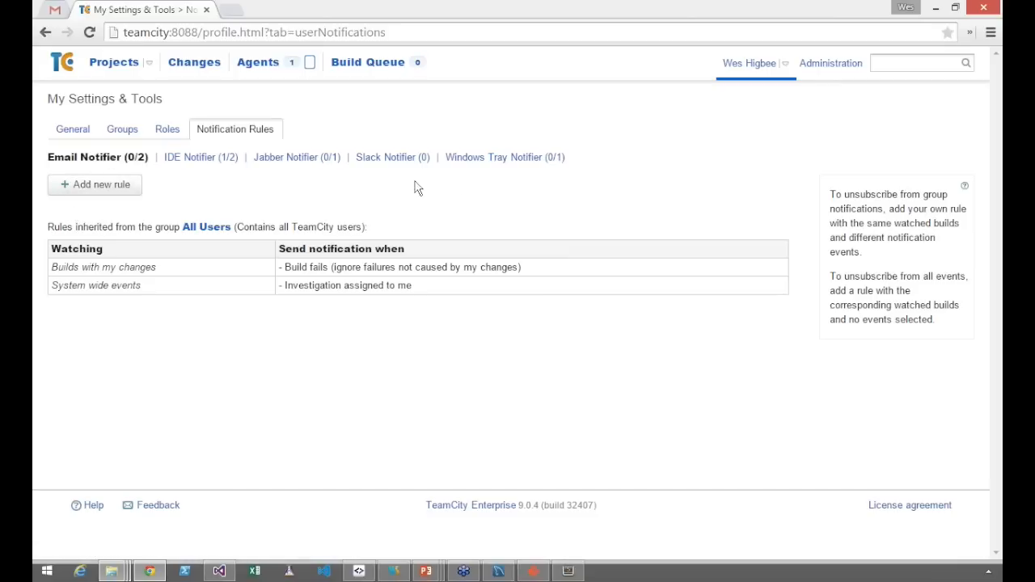
pyautogui.click(101, 185)
pyautogui.scroll(-1, 211, 349)
pyautogui.scroll(-1, 211, 350)
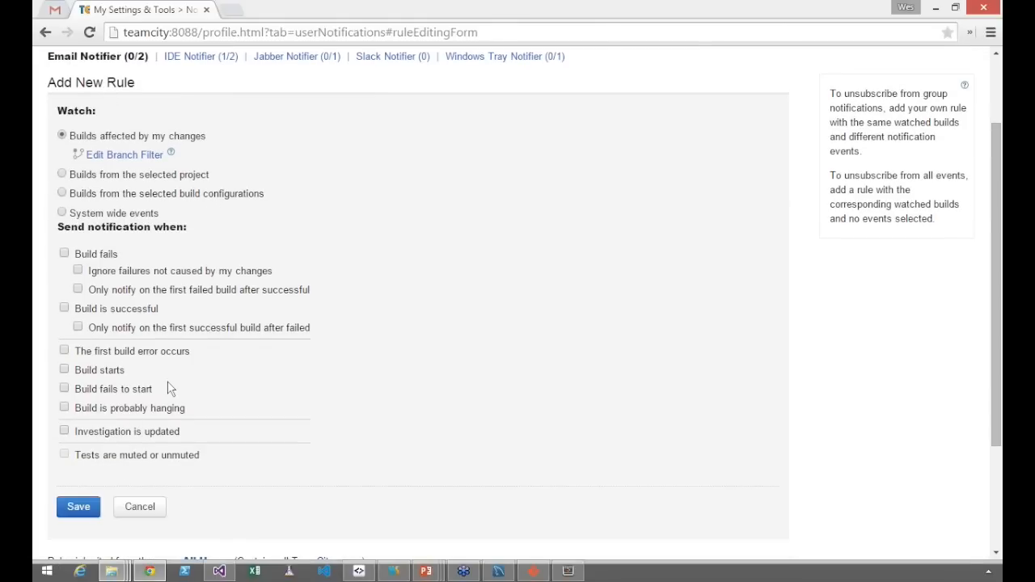
pyautogui.hotkey('ctrl', '-')
pyautogui.hotkey('ctrl', '-')
pyautogui.hotkey('ctrl', '-')
pyautogui.hotkey('ctrl', '-')
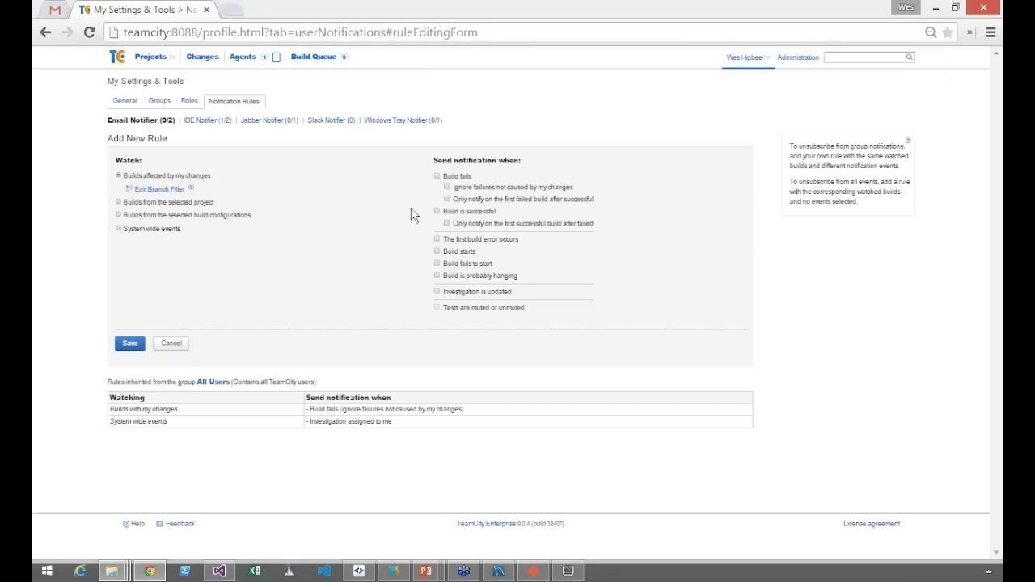
pyautogui.hotkey('ctrl', '+')
pyautogui.hotkey('ctrl', '+')
pyautogui.hotkey('ctrl', '+')
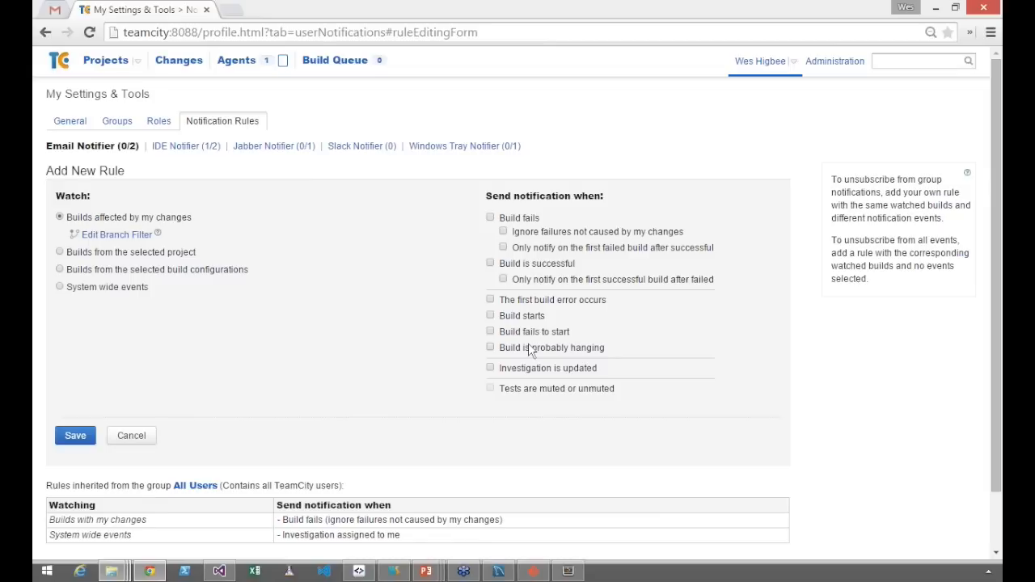
# Switch to the Slack Notifier rules and start a new notification rule there
pyautogui.click(366, 151)
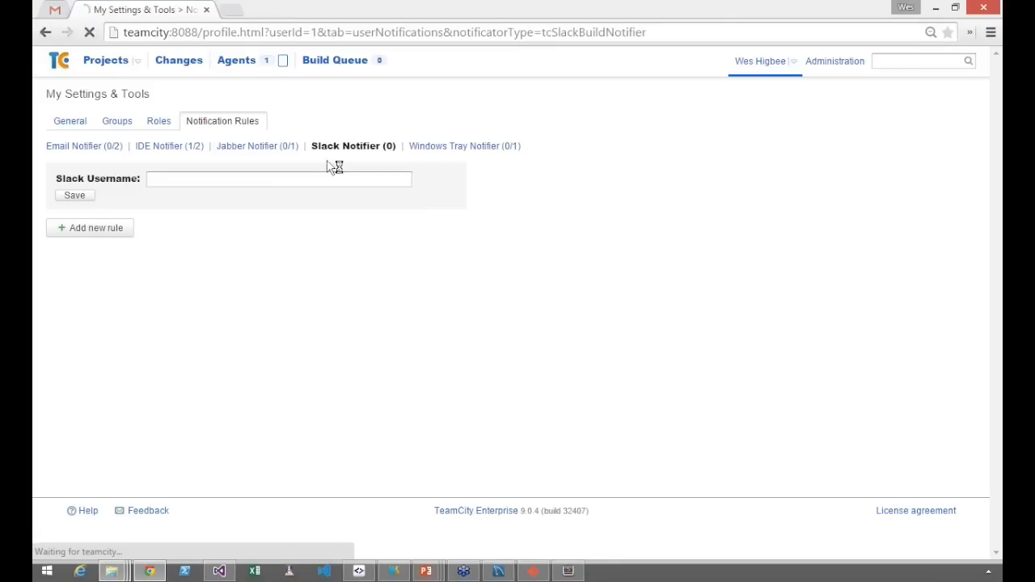
pyautogui.click(121, 226)
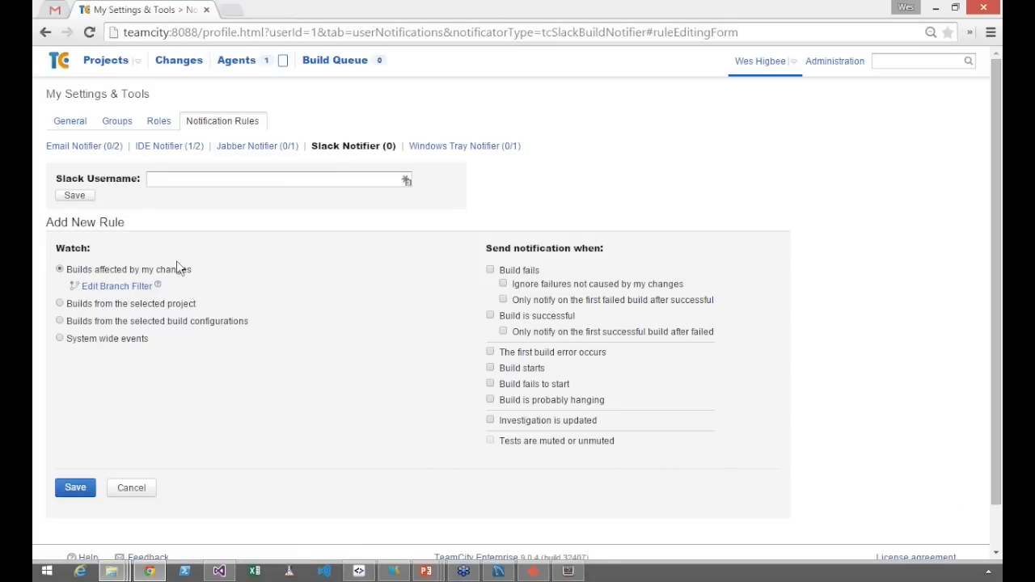